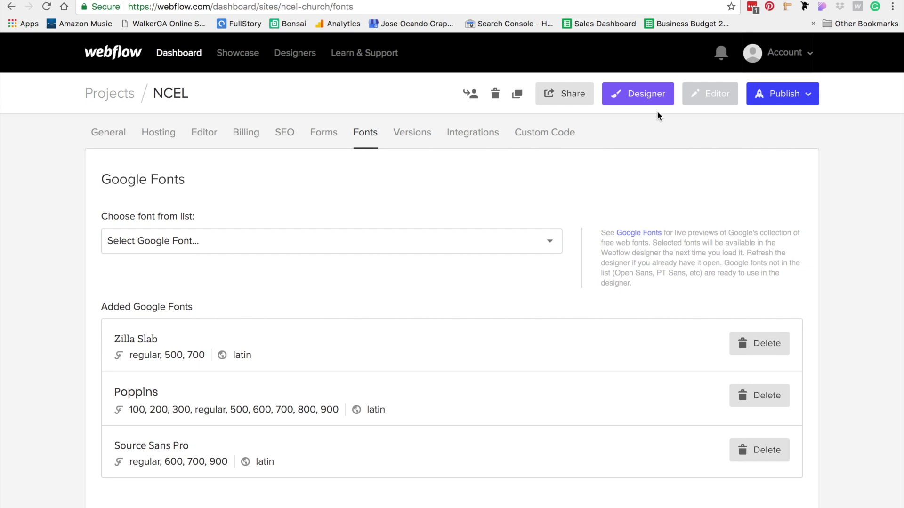
Switch to the Home page design mockup to review its hero layout, and return to the site's project settings.
key(ctrl+Right)
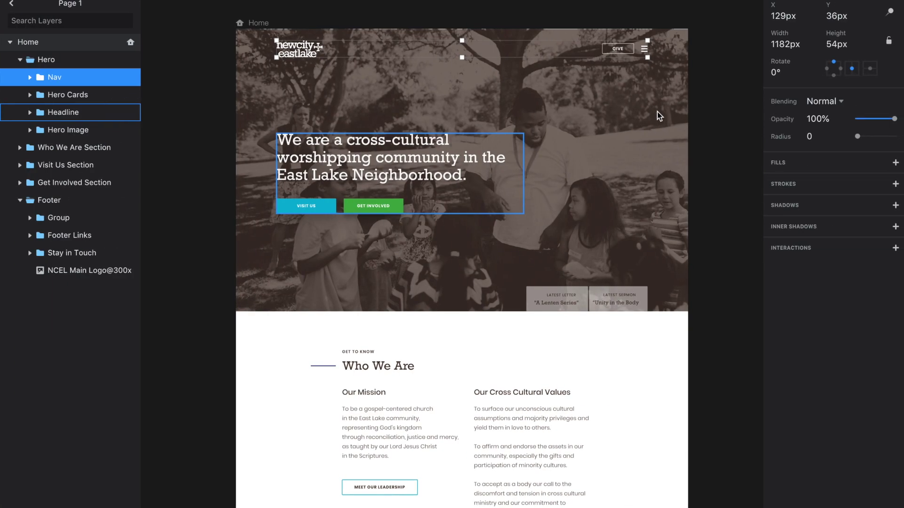
click(724, 109)
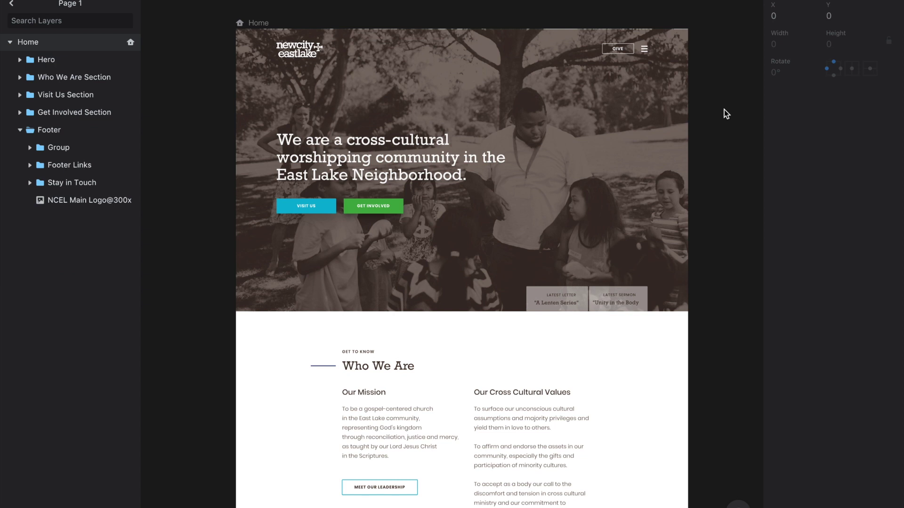
key(ctrl+Left)
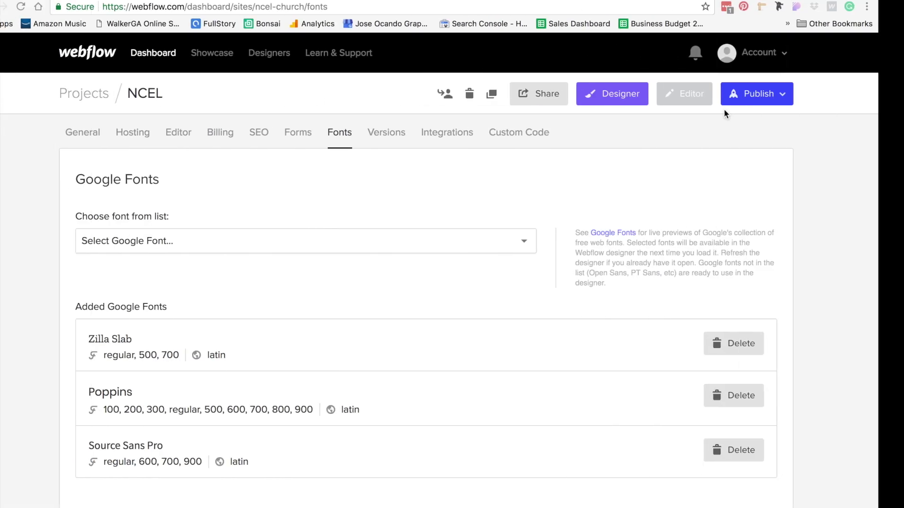
Open the NCEL project in the Designer and add a section to the page body with the class Hero Section.
click(629, 98)
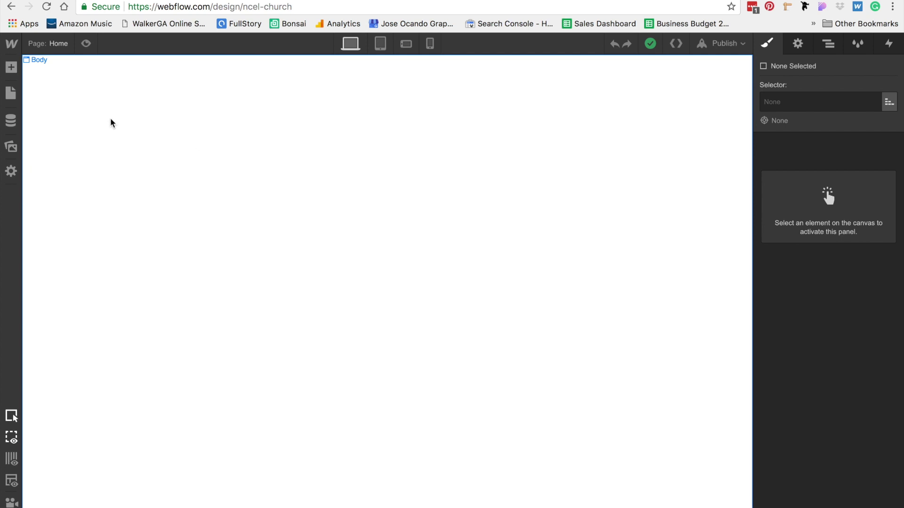
click(11, 67)
drag(42, 141, 285, 170)
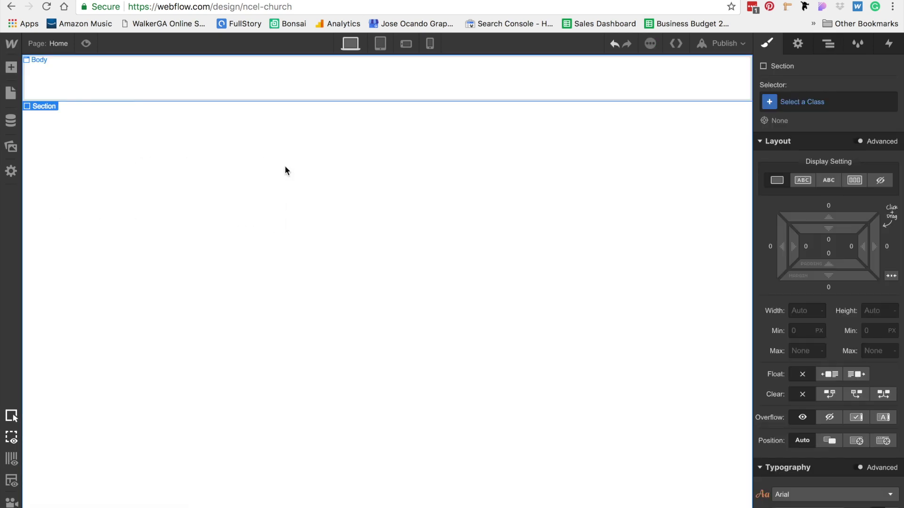
click(804, 101)
text(Hero Section)
key(Return)
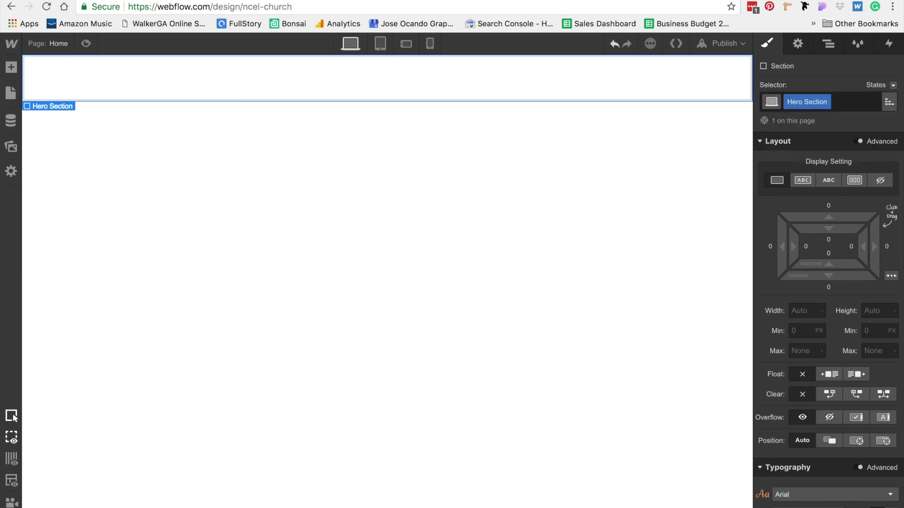
Set the Hero Section's HTML tag to Header.
click(799, 50)
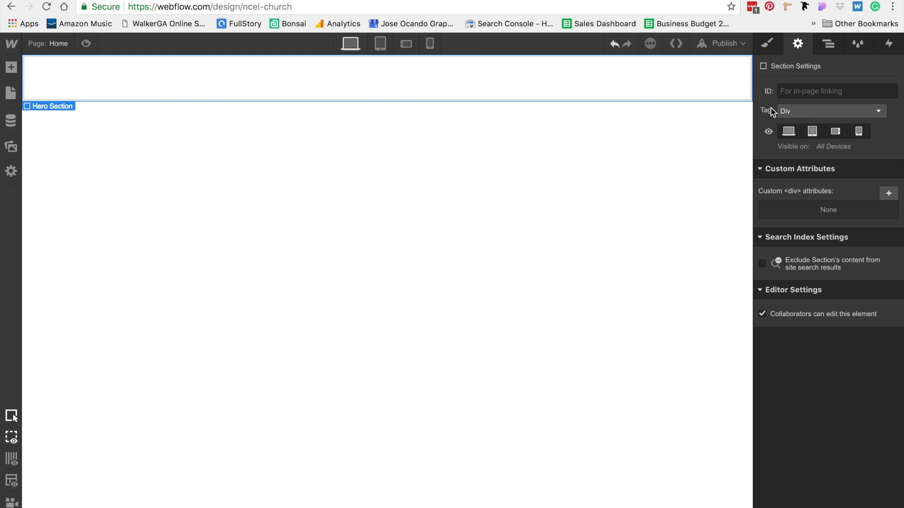
click(787, 114)
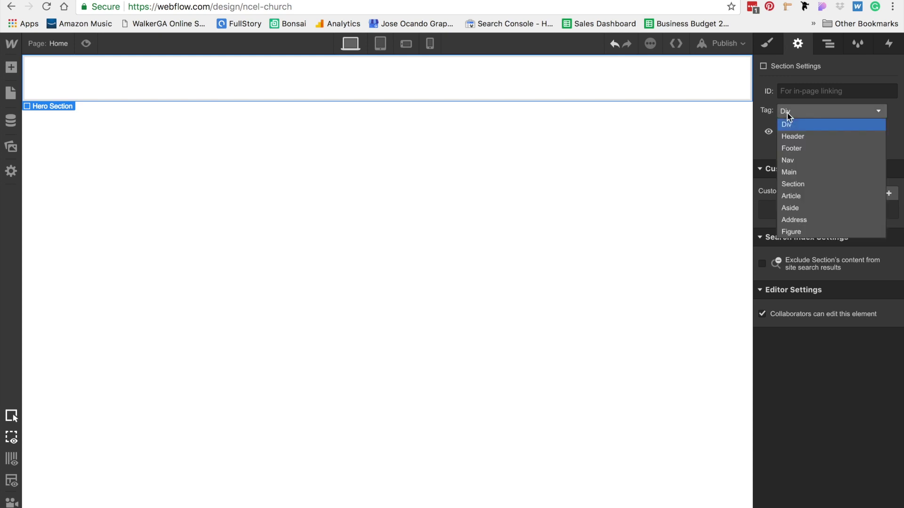
click(805, 136)
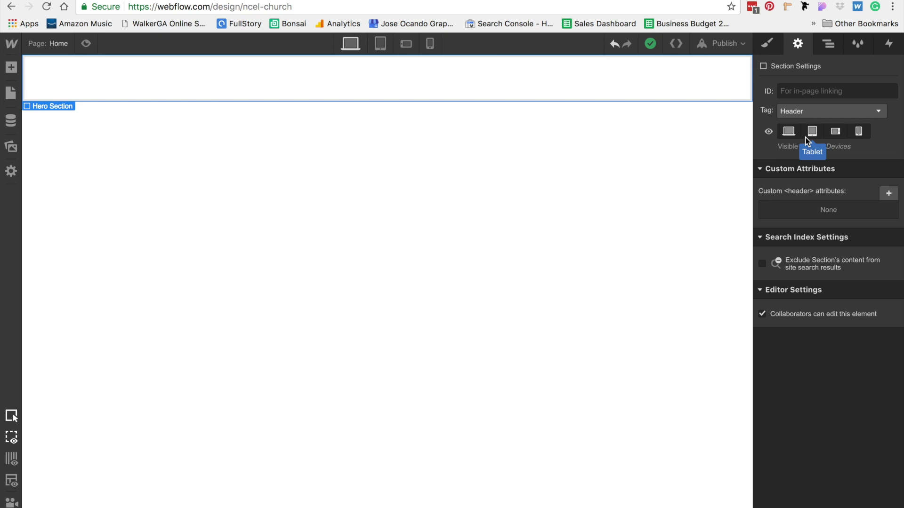
Set the Hero Section's width to 100 VW and its height to 100 VH.
click(769, 43)
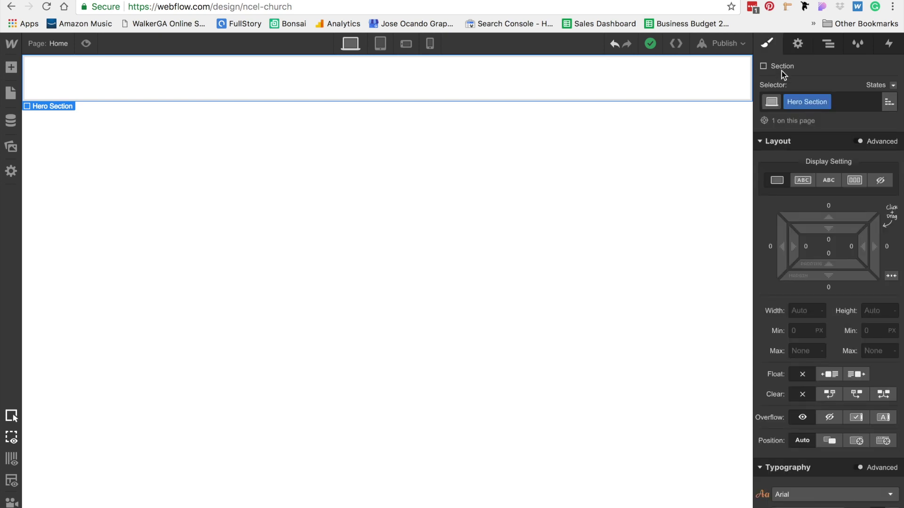
click(805, 314)
text(100vw)
key(Tab)
text(100vh)
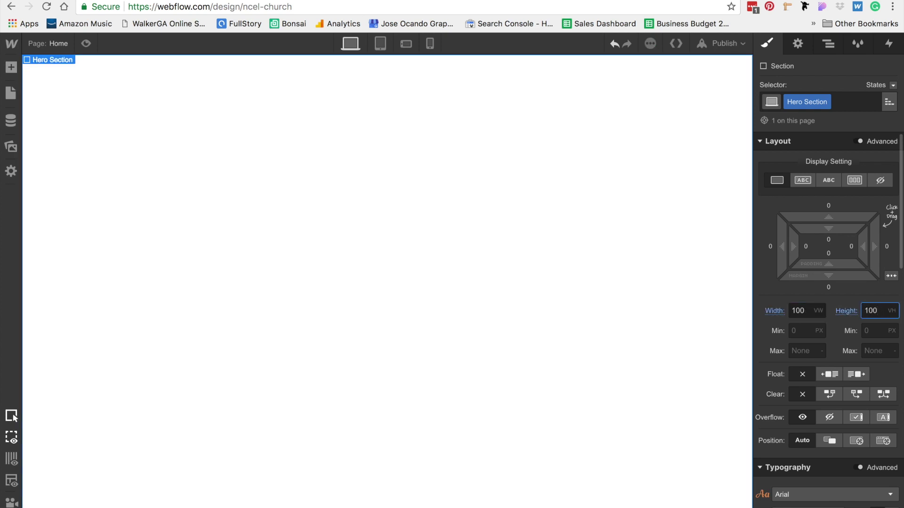
key(Return)
Add a background image to the Hero Section using NCEL Hero.png from the site's assets.
scroll(858, 325, down, 1)
scroll(860, 329, down, 10)
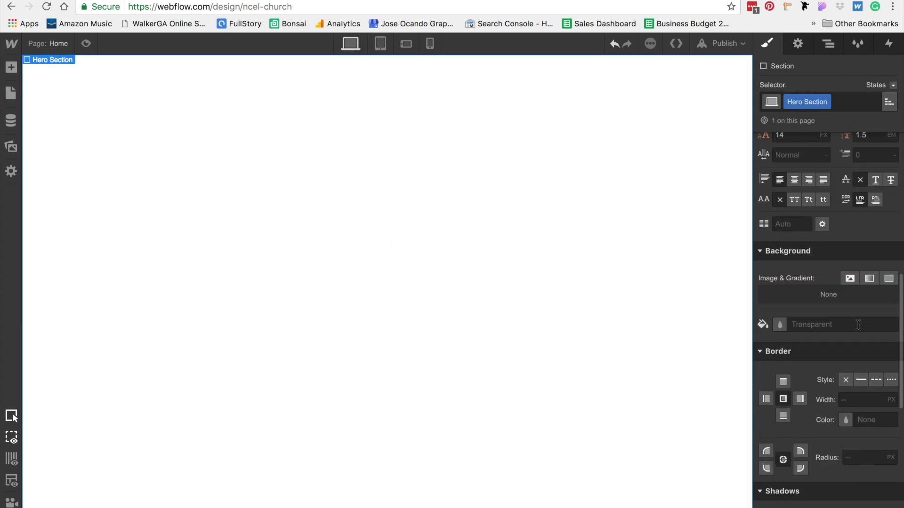
click(849, 282)
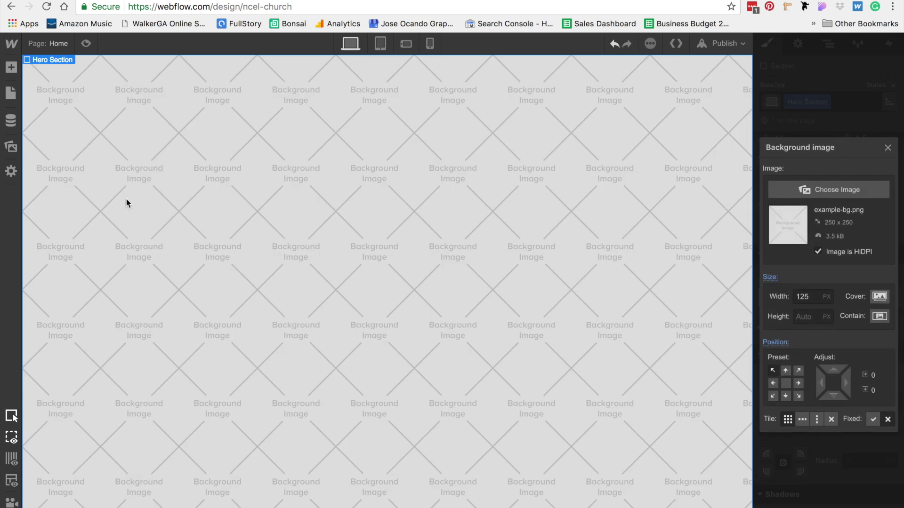
click(819, 191)
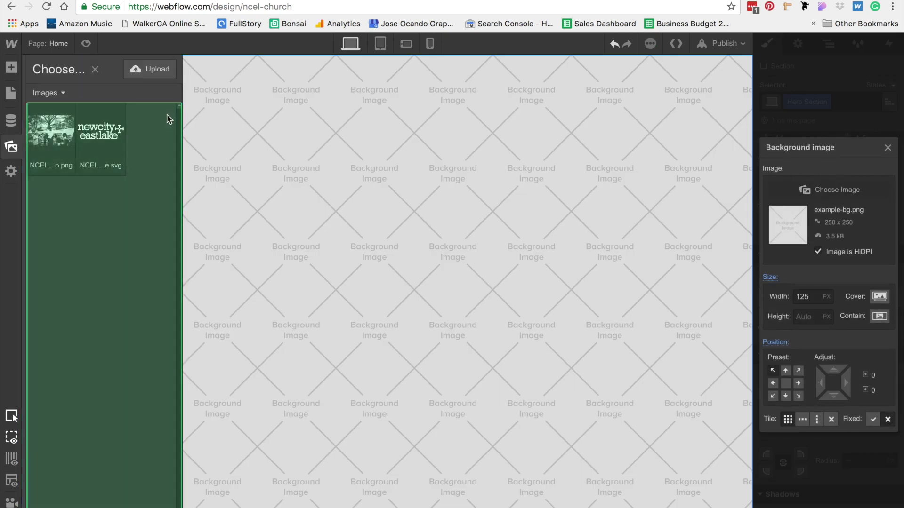
click(99, 137)
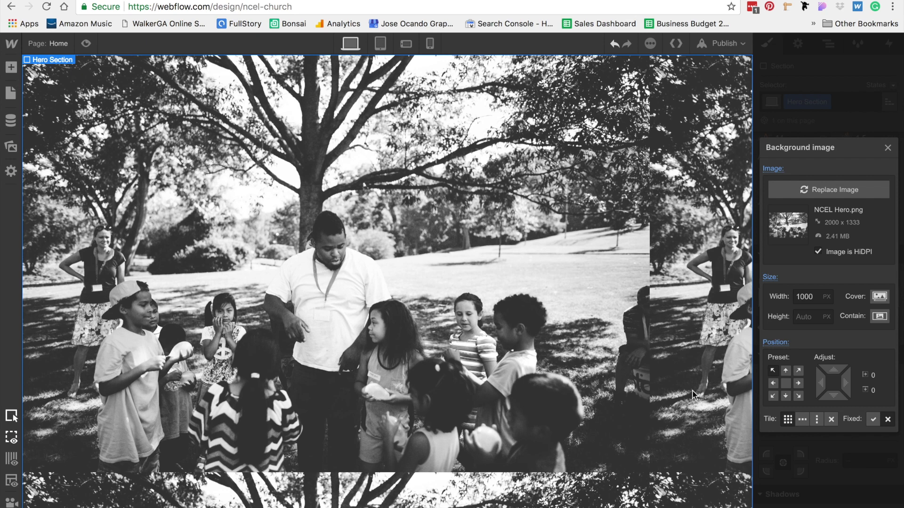
Set the hero background image to cover the section without tiling, positioned at the bottom centre (50%, 100%).
click(879, 297)
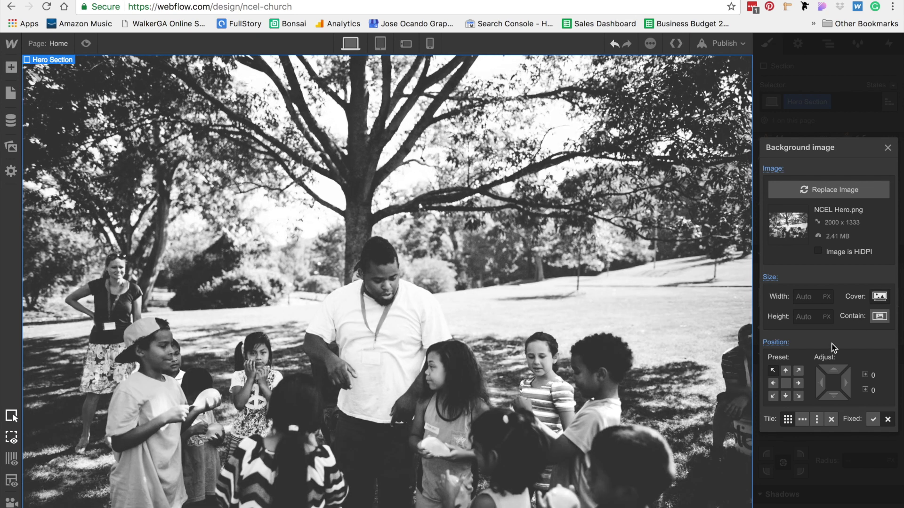
click(784, 383)
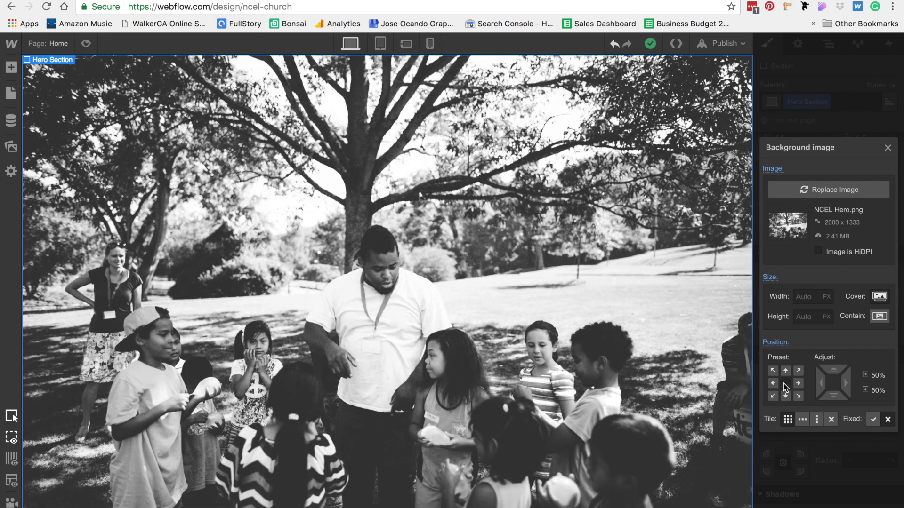
click(831, 421)
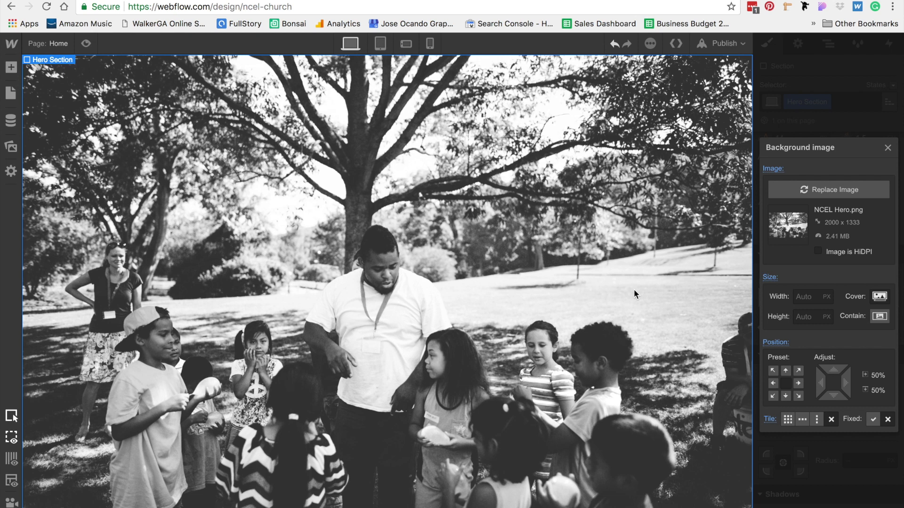
click(785, 369)
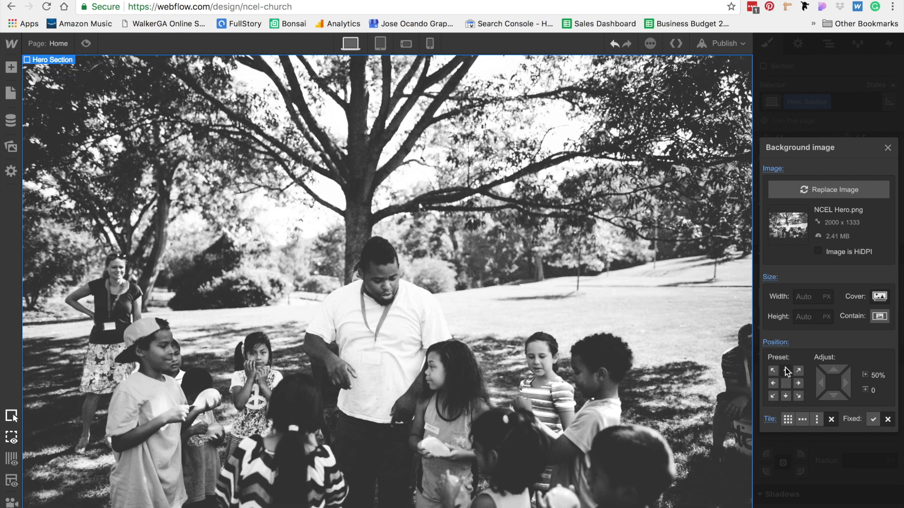
click(785, 400)
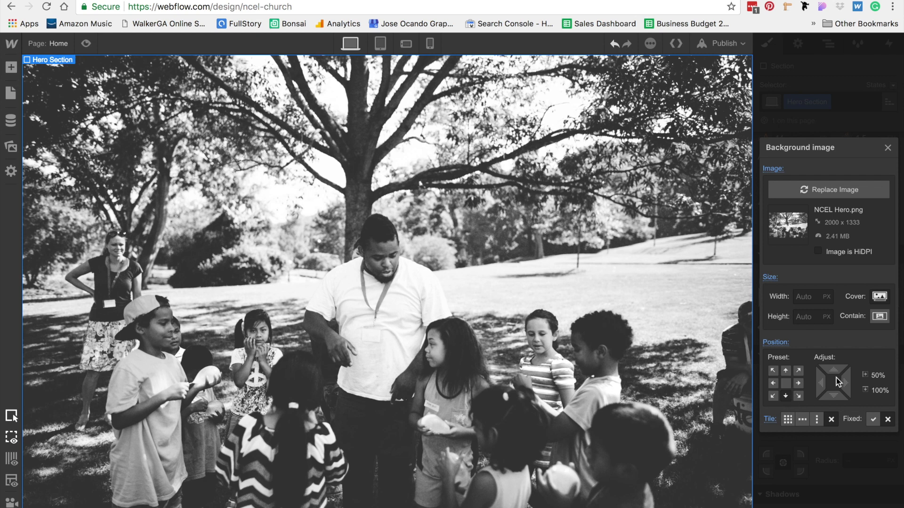
click(827, 472)
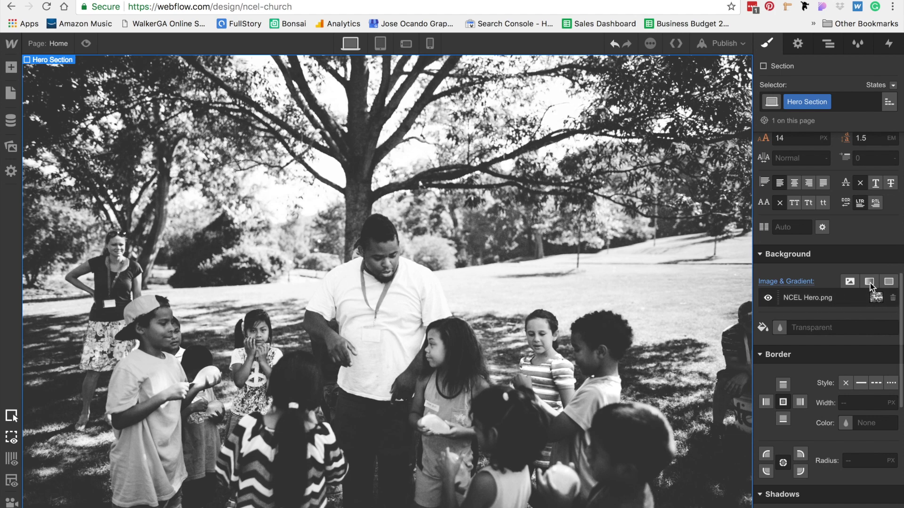
Add a solid #3d291f colour layer over the hero background image and check the Overlay layer's fill opacity in the design mockup.
click(890, 284)
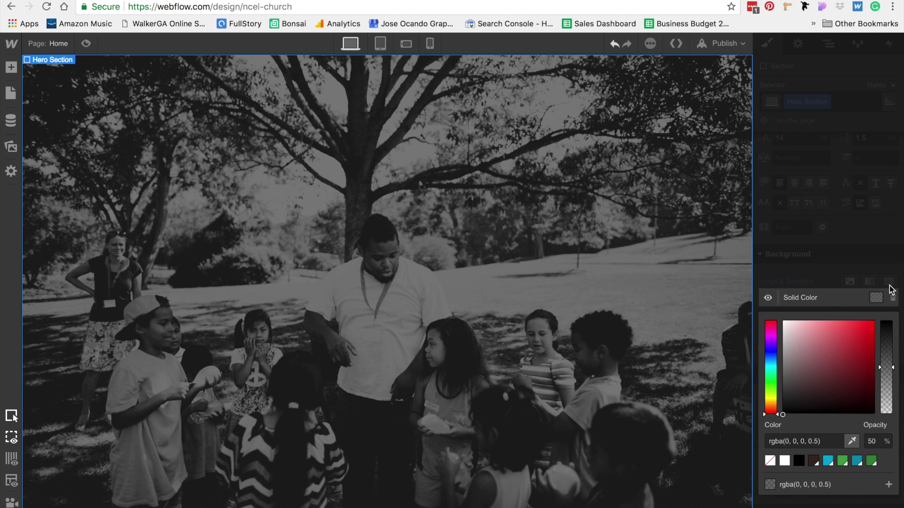
click(812, 460)
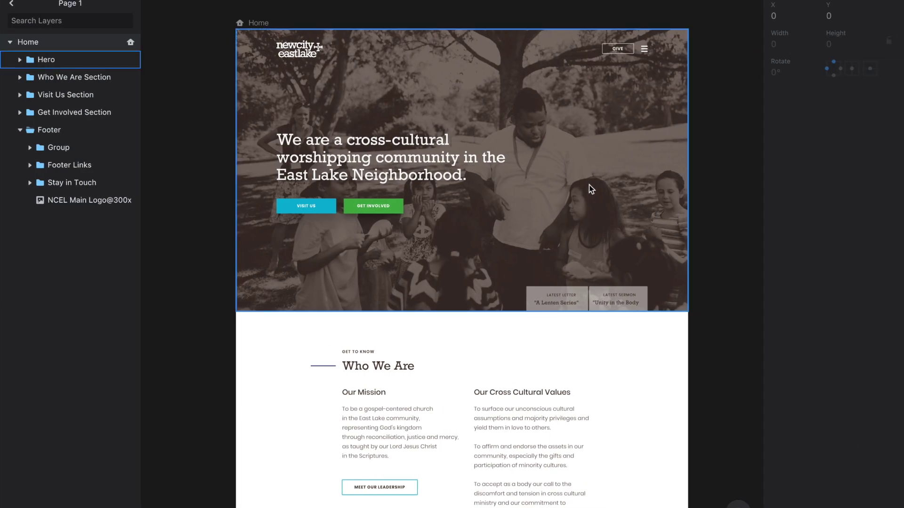
click(589, 186)
click(590, 186)
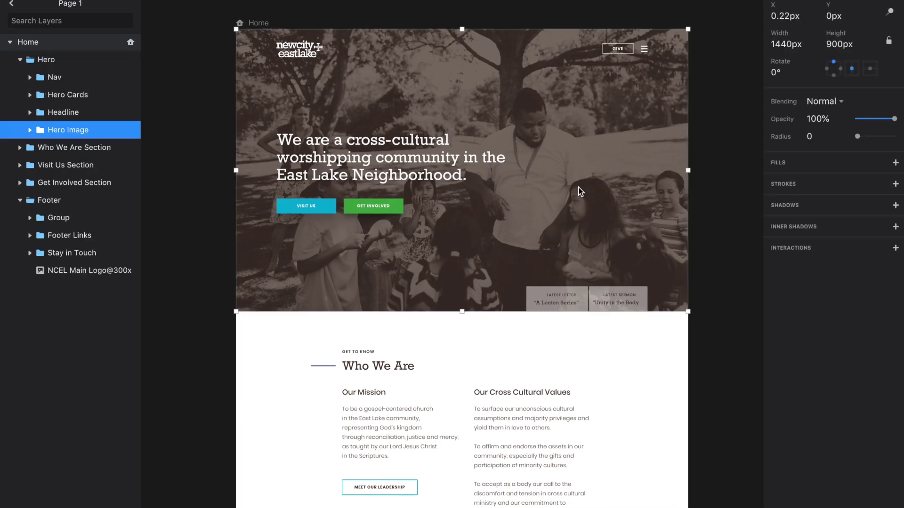
click(605, 177)
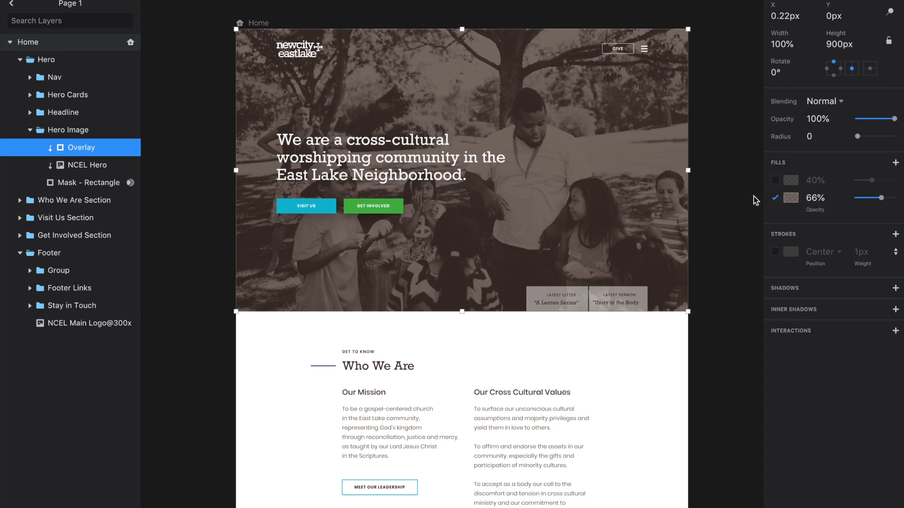
click(536, 148)
key(ctrl+Left)
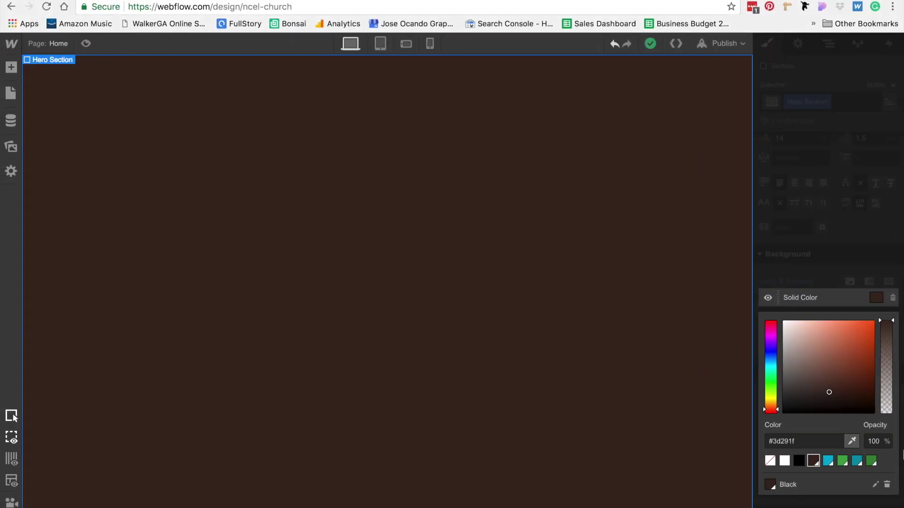
Set the opacity of the hero background's solid colour layer to 66%.
click(871, 440)
text(85)
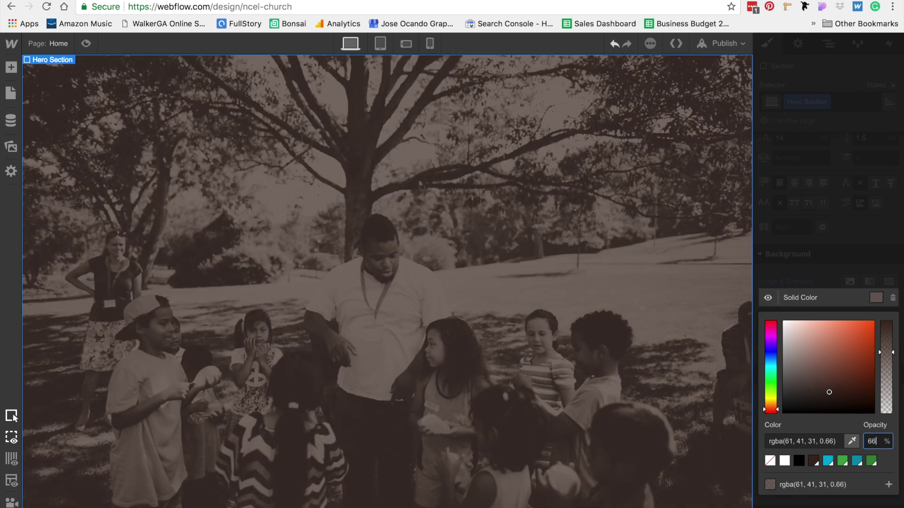
key(Return)
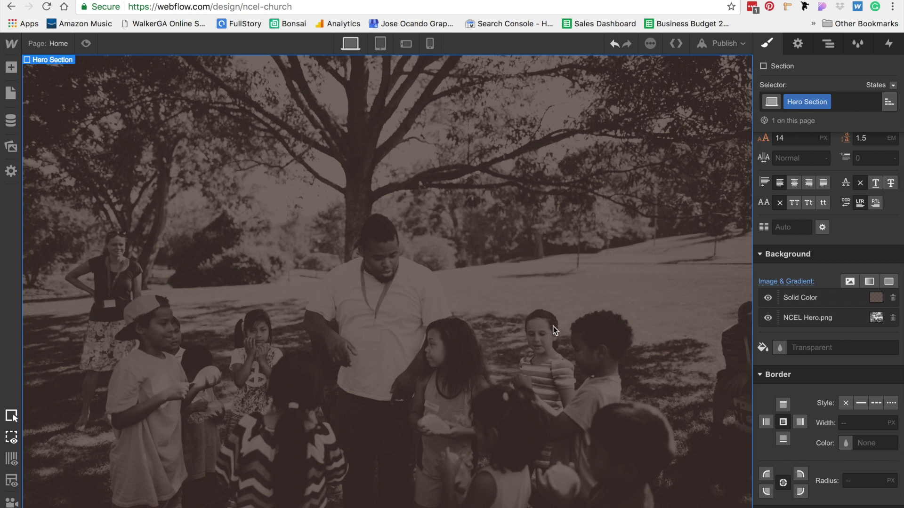
Insert a Navbar element into the Hero Section.
click(11, 67)
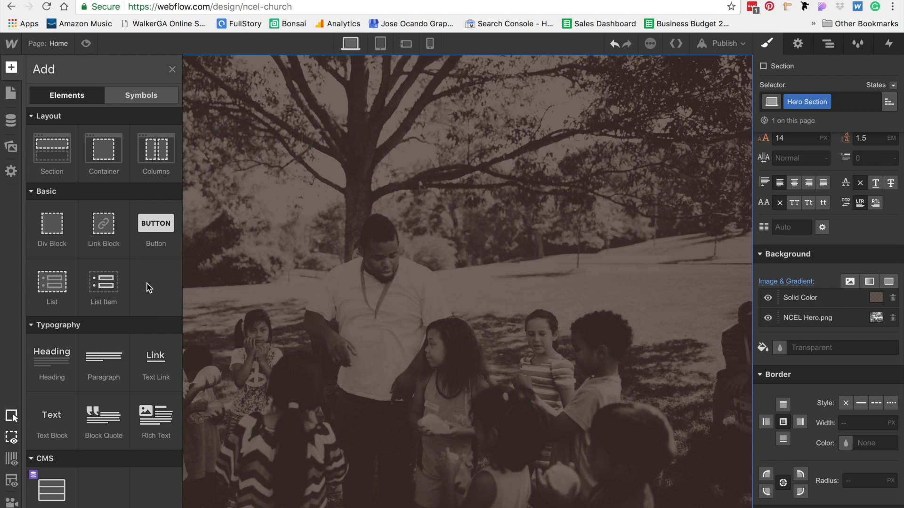
scroll(147, 284, down, 10)
drag(147, 284, 377, 202)
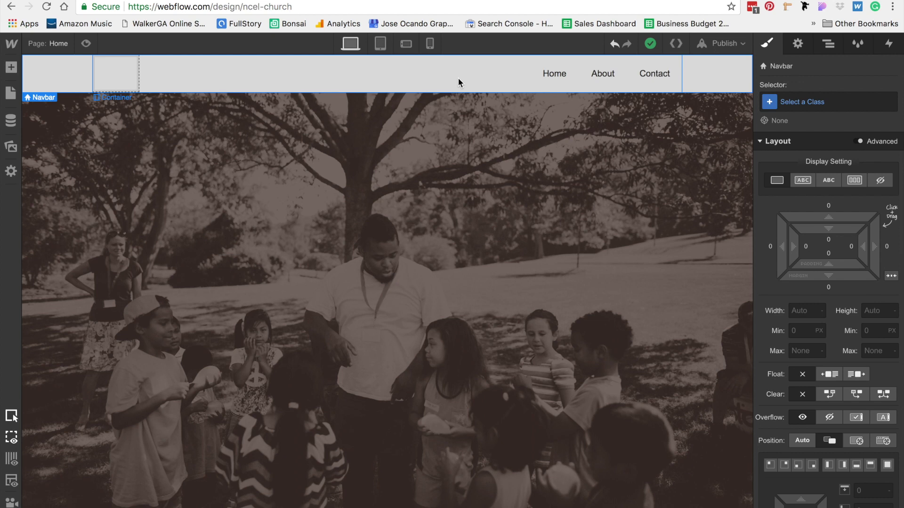
Compare the navigation with the mockup and set the Navbar's menu icon to show on Desktop and below.
click(459, 82)
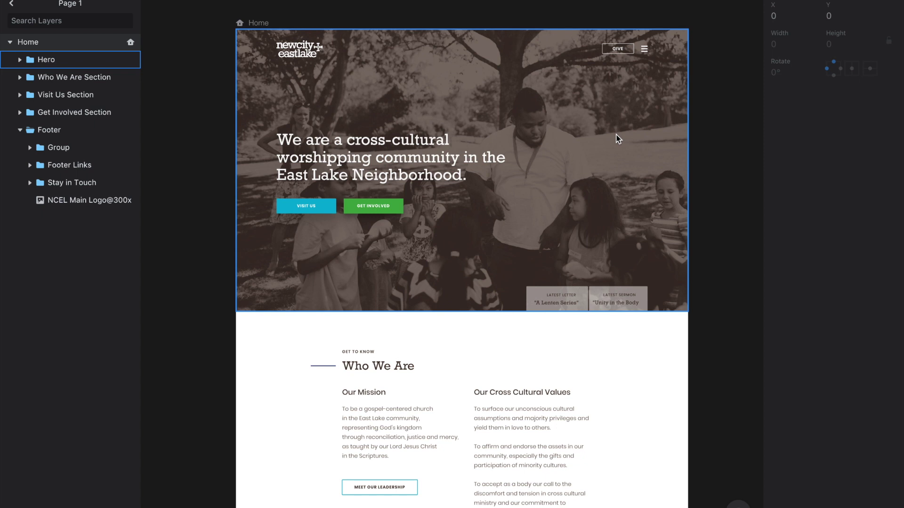
key(ctrl+Left)
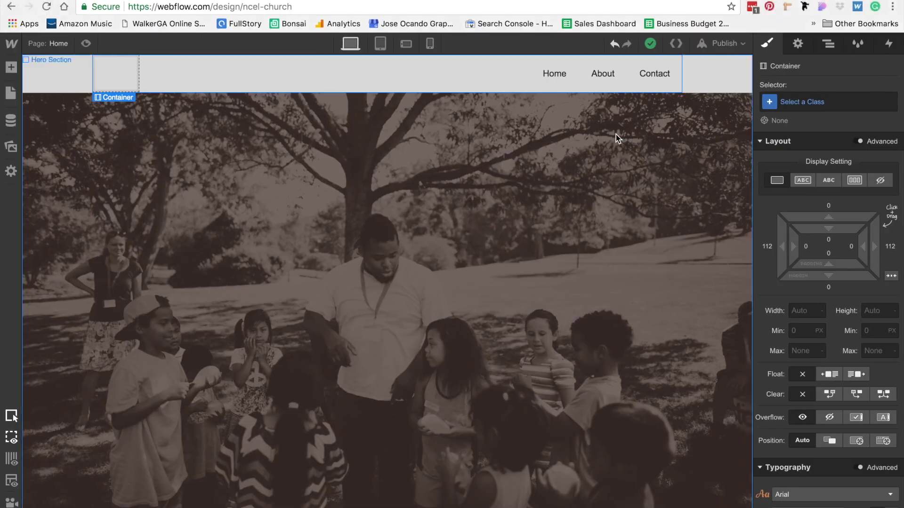
click(828, 46)
click(810, 111)
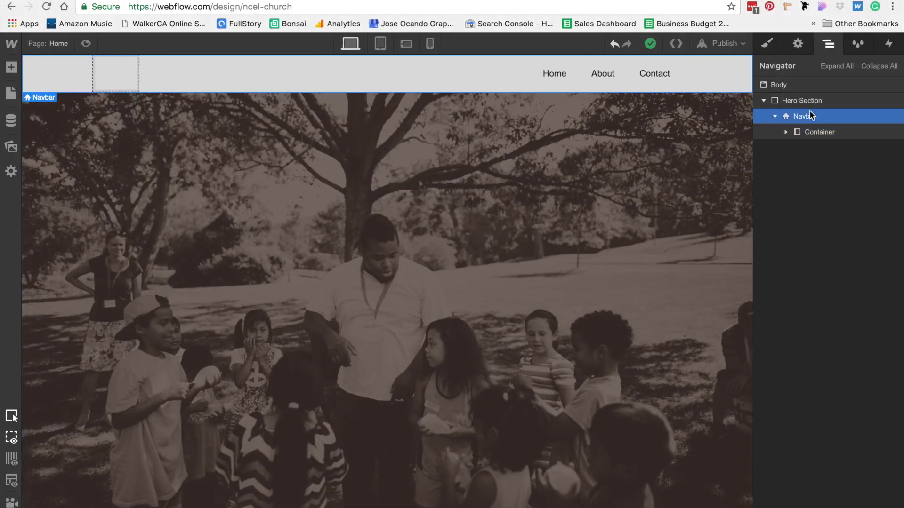
click(798, 47)
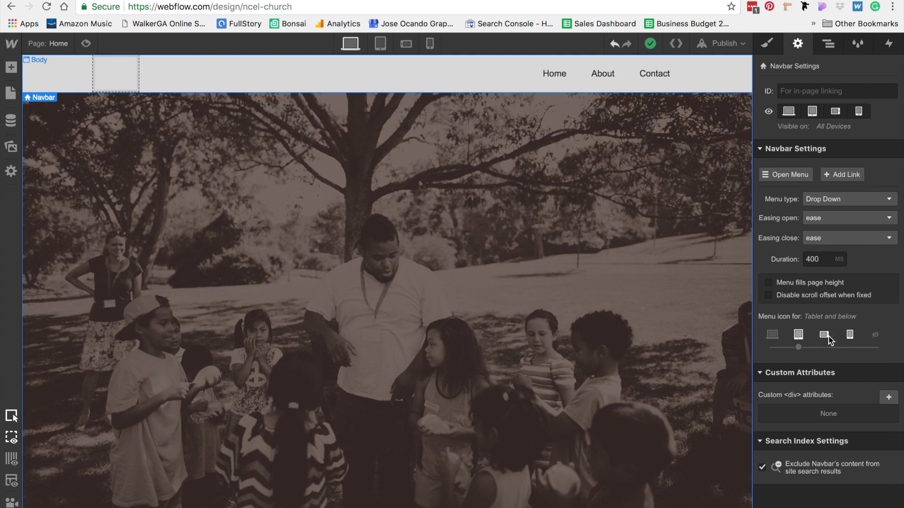
drag(798, 348, 772, 348)
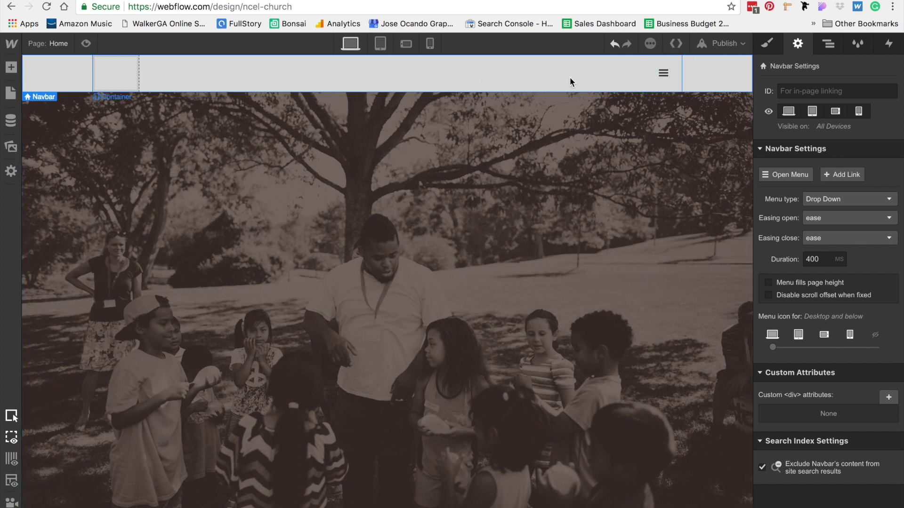
Move the Brand, Nav Menu and Menu Button out of the Navbar's Container and delete the empty Container.
click(617, 86)
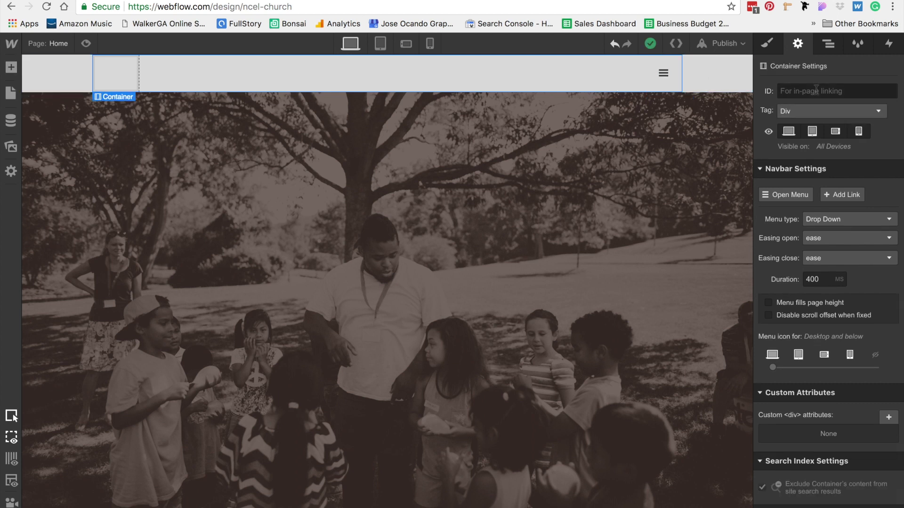
click(831, 49)
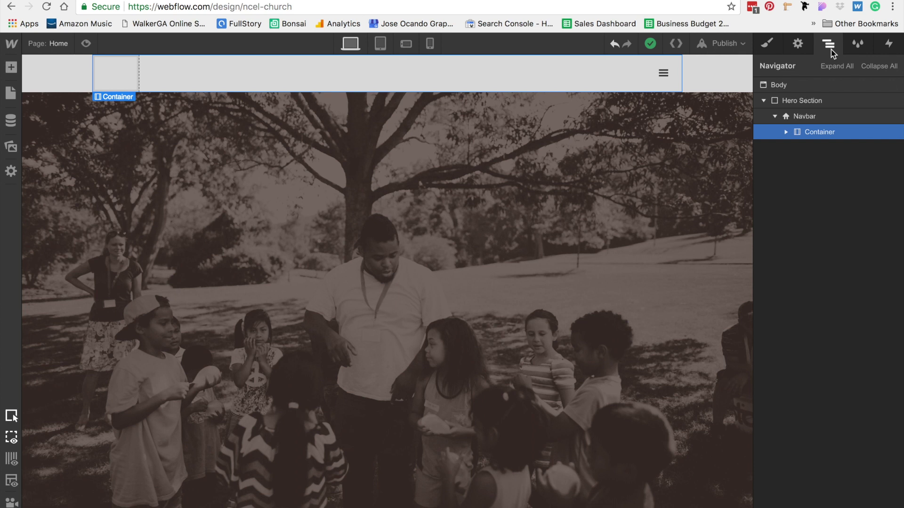
click(785, 133)
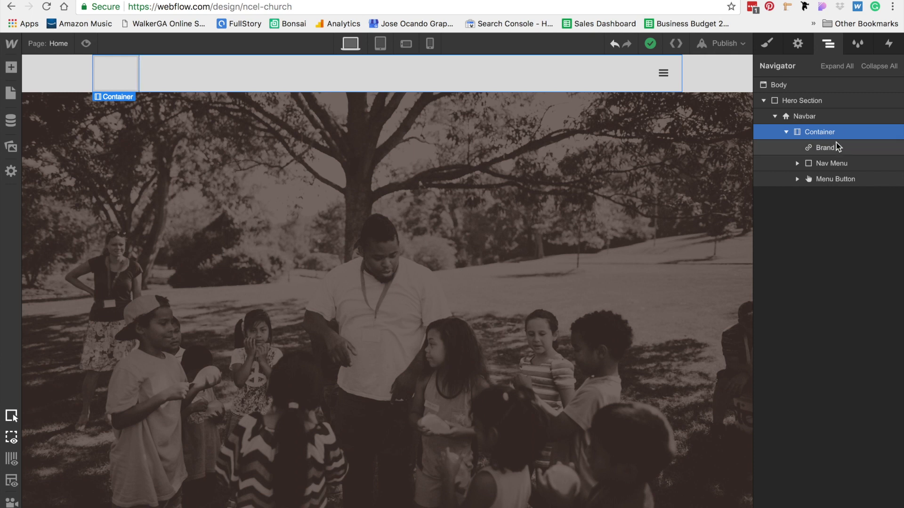
mouse_move(836, 143)
mouse_down()
mouse_move(830, 148)
mouse_move(828, 128)
mouse_up()
drag(830, 161, 828, 141)
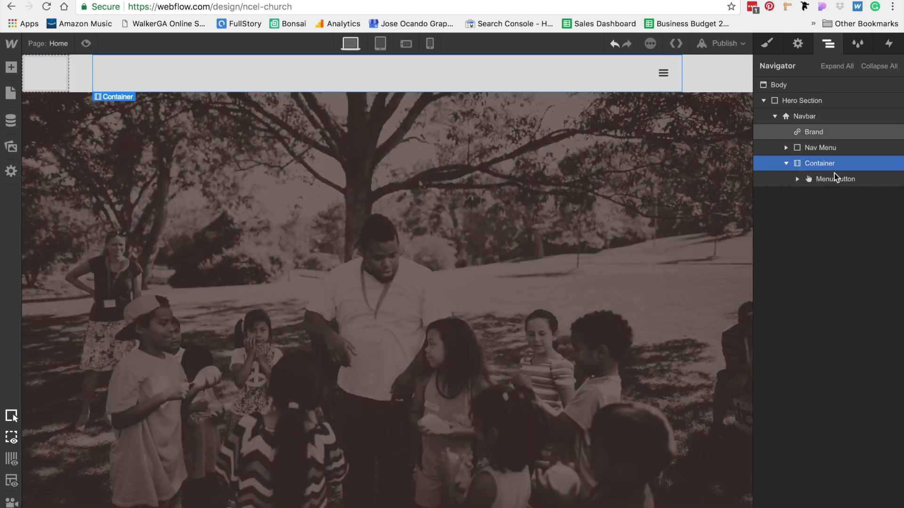
drag(829, 180, 826, 154)
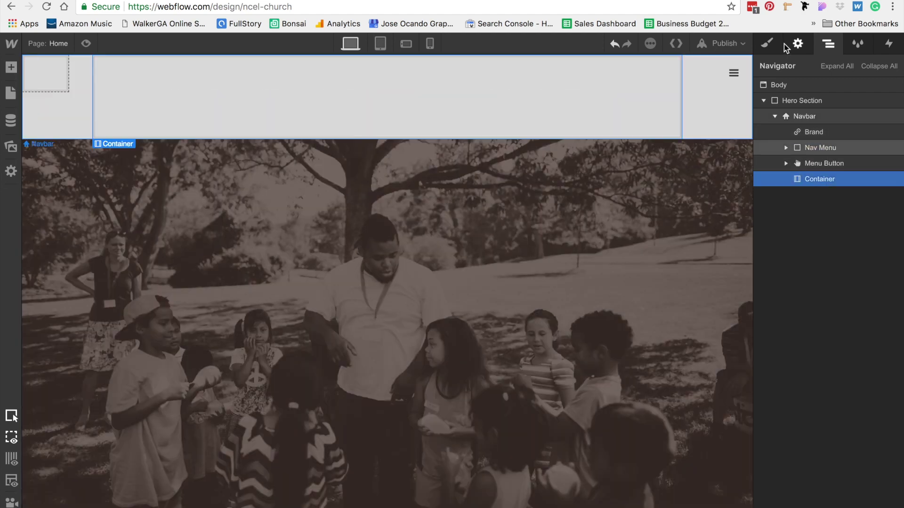
key(Delete)
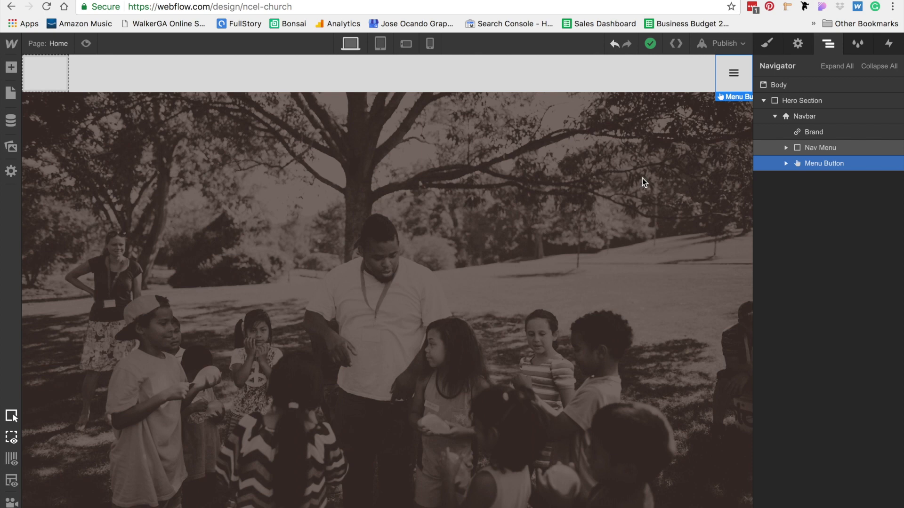
Add a Div Block inside the Navbar and nest the Brand, Nav Menu and Menu Button in it.
click(11, 67)
drag(51, 224, 823, 132)
drag(820, 179, 819, 141)
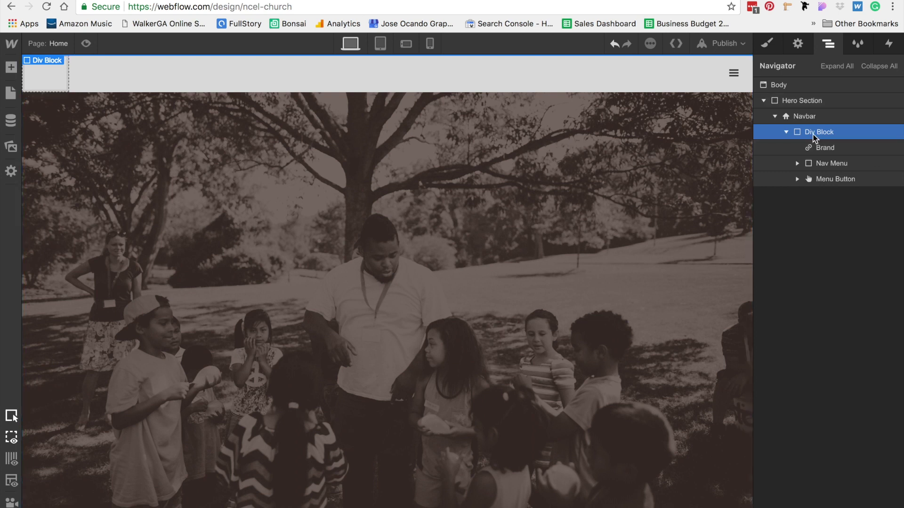
Give the new Div Block in the Navbar the class NavContainer.
click(766, 44)
click(806, 103)
text(NavContainer)
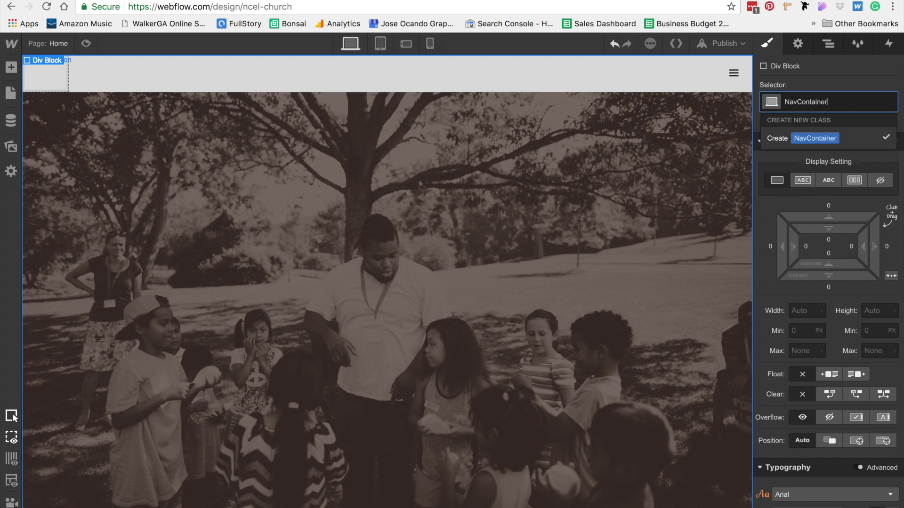
key(Return)
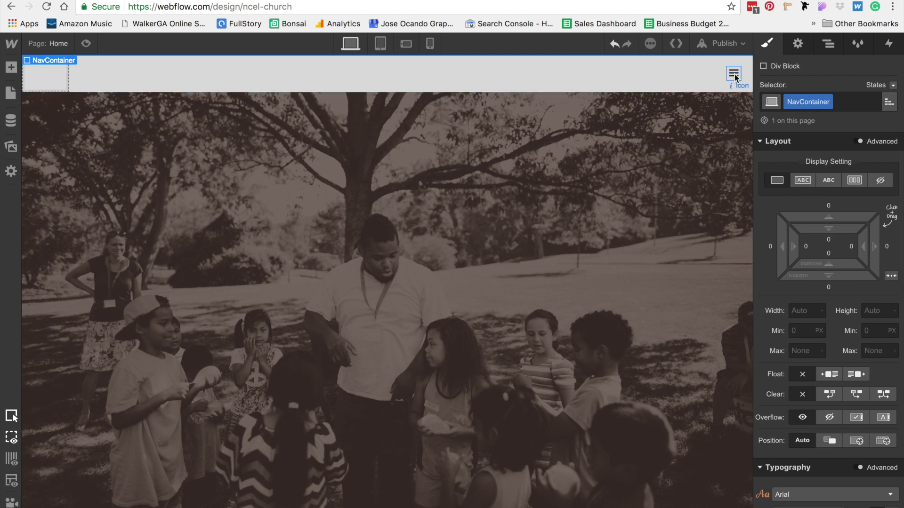
Move the Navbar out of the Hero Section to directly above it, and set it to absolute positioning with the Top preset.
click(827, 44)
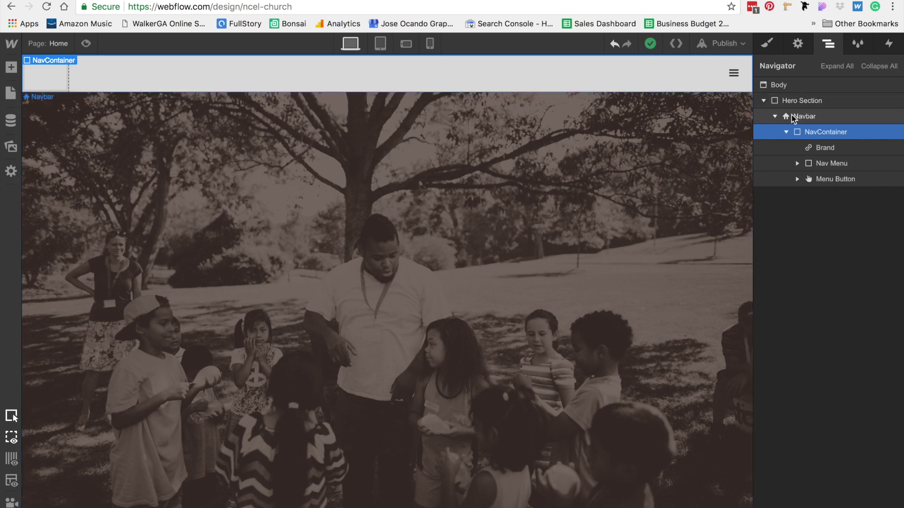
drag(794, 117, 794, 96)
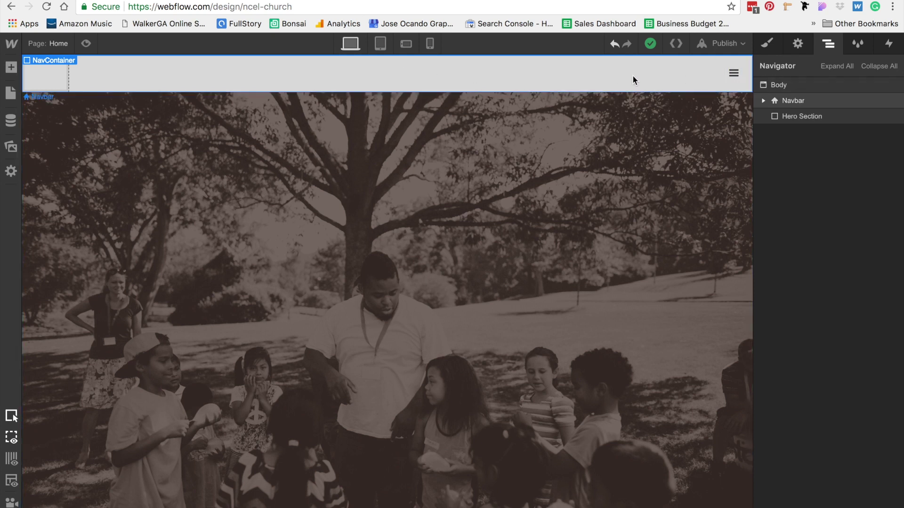
click(785, 99)
click(766, 43)
scroll(850, 323, down, 5)
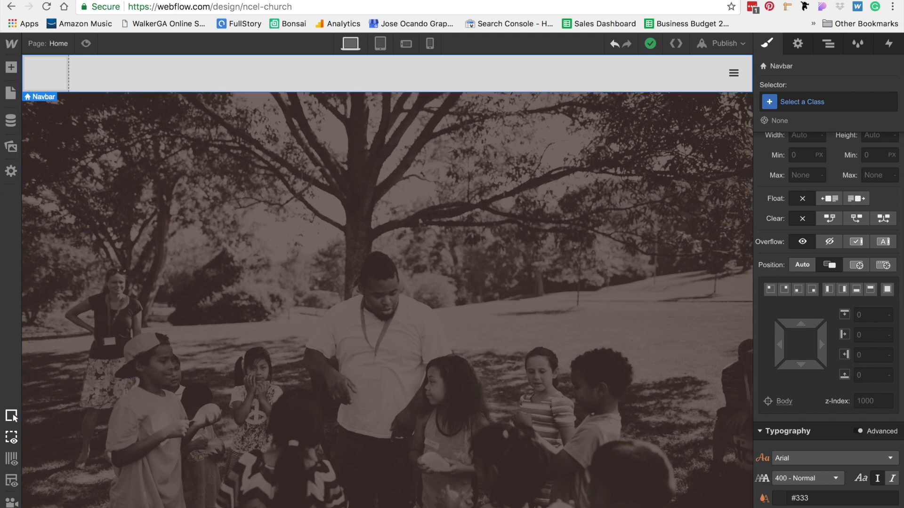
click(857, 265)
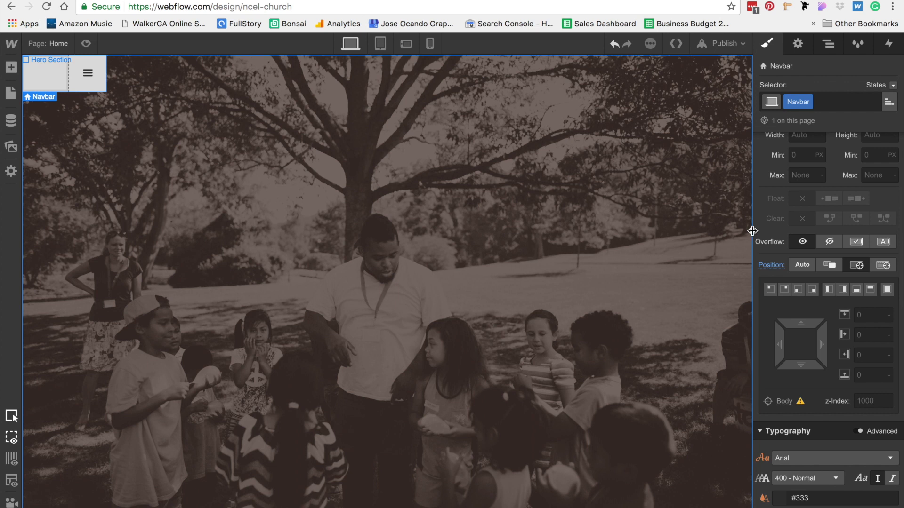
scroll(866, 283, up, 1)
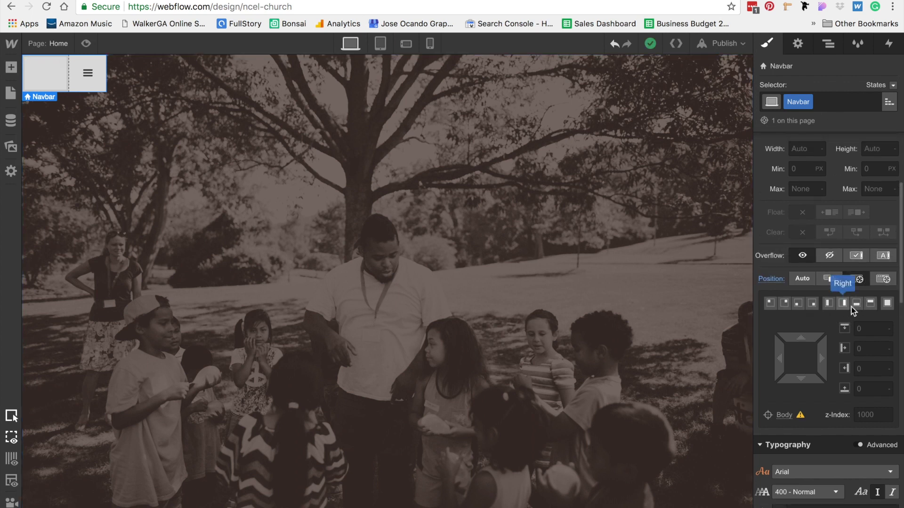
click(870, 304)
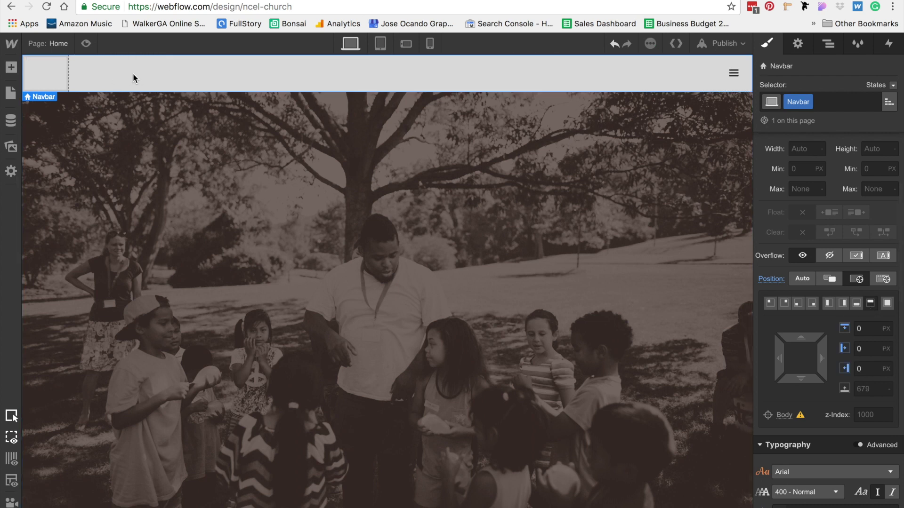
Set the NavContainer's width to 90% and maximum width to 1200 px, and centre it with auto left and right margins.
click(733, 73)
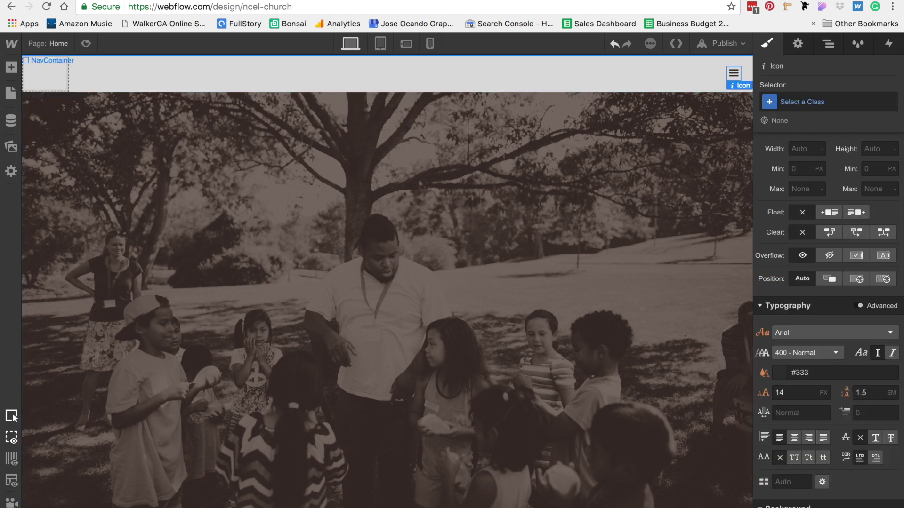
click(193, 507)
scroll(889, 256, up, 5)
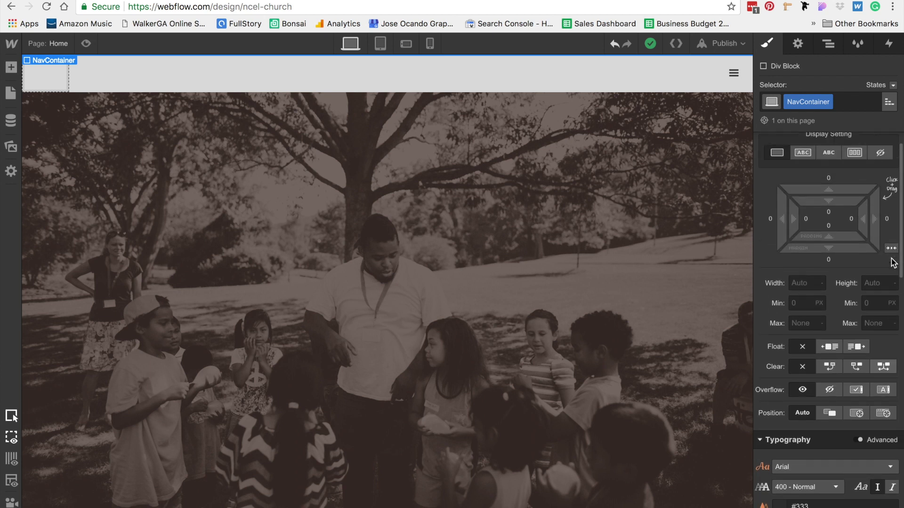
click(800, 310)
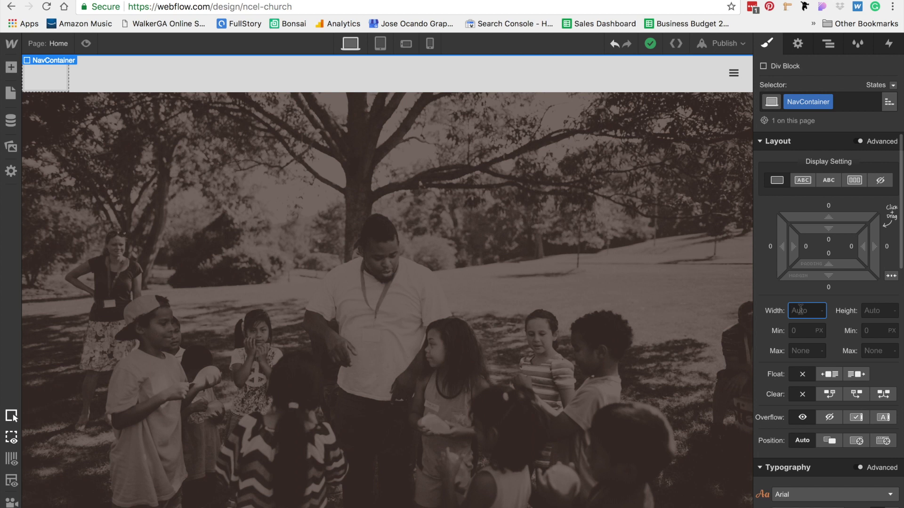
text(90%)
key(Return)
key(Tab)
key(Tab)
key(Tab)
key(Tab)
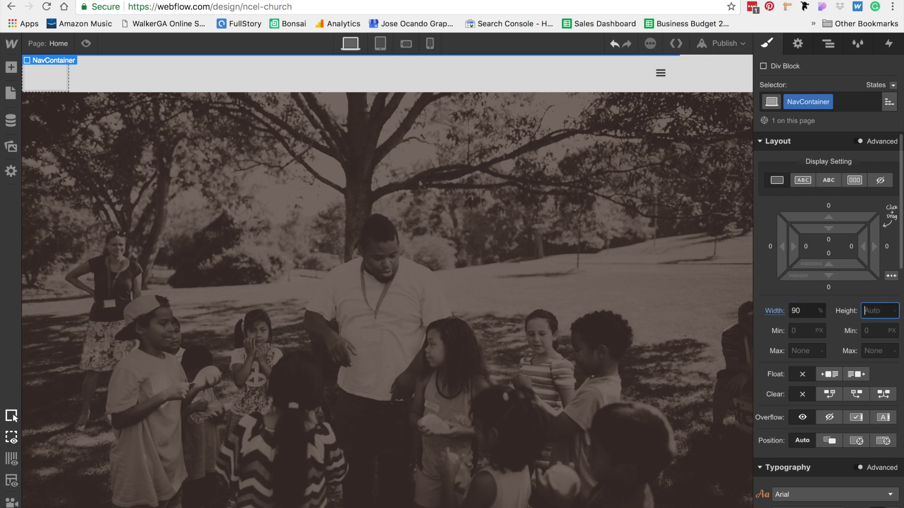
text(1200px)
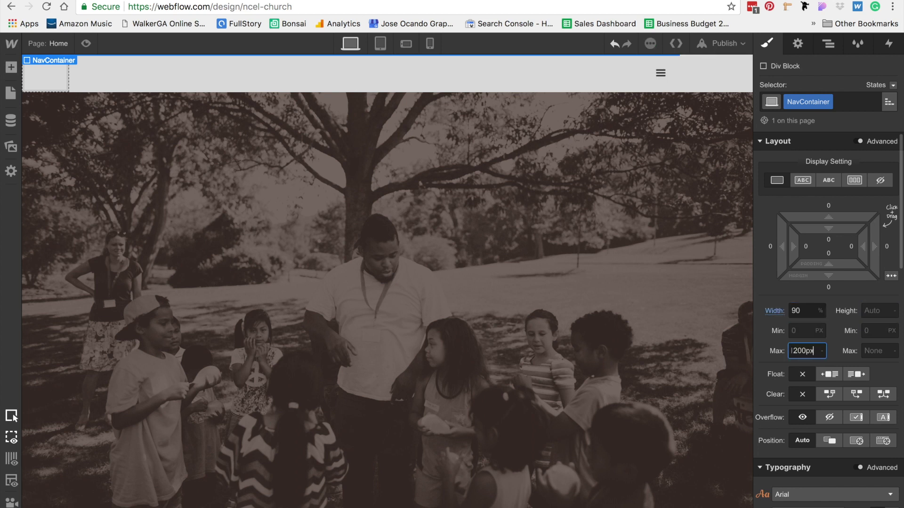
key(Return)
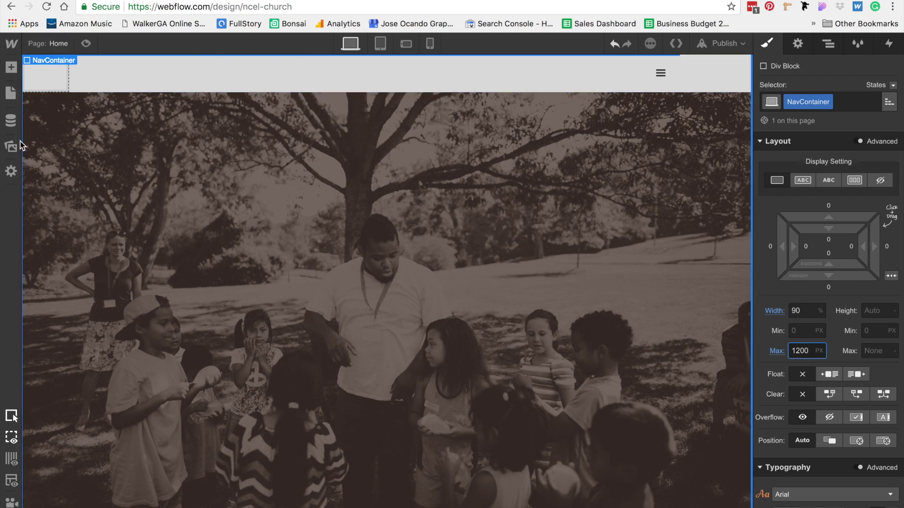
click(890, 277)
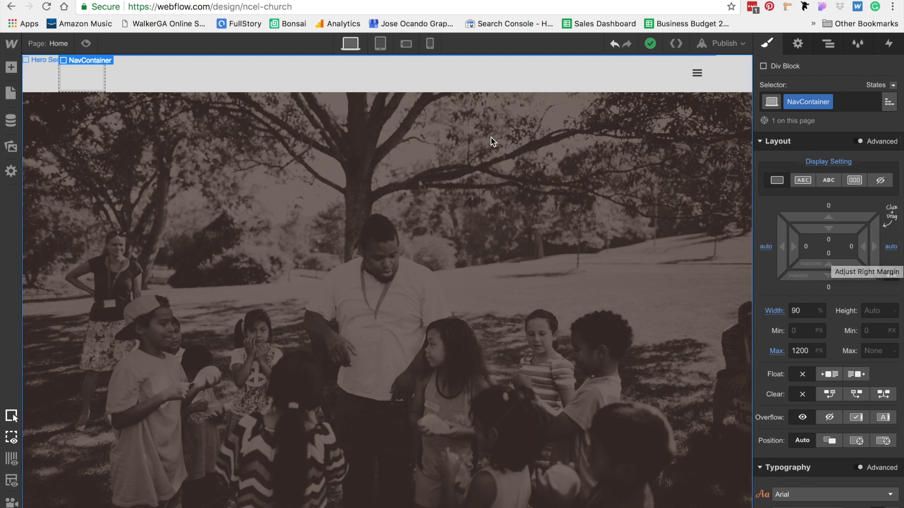
Make the Navbar's background colour transparent.
click(239, 61)
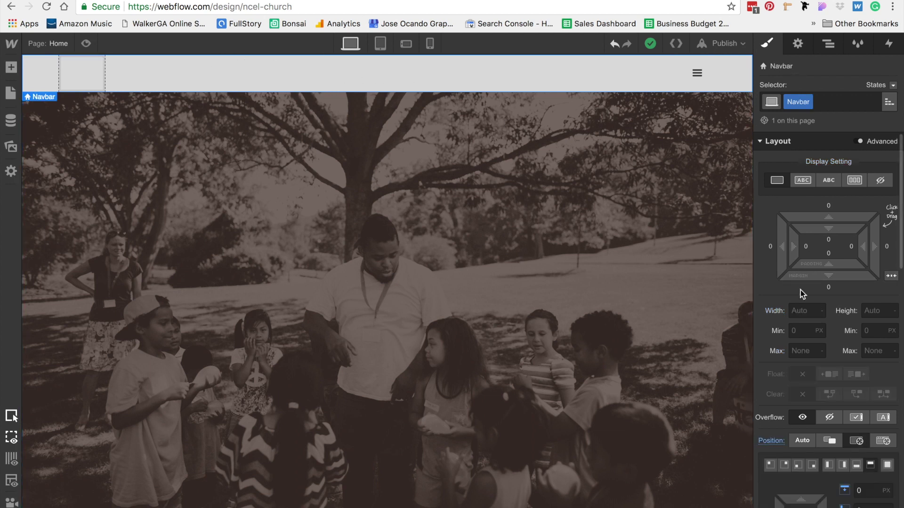
scroll(804, 294, down, 5)
scroll(807, 301, down, 10)
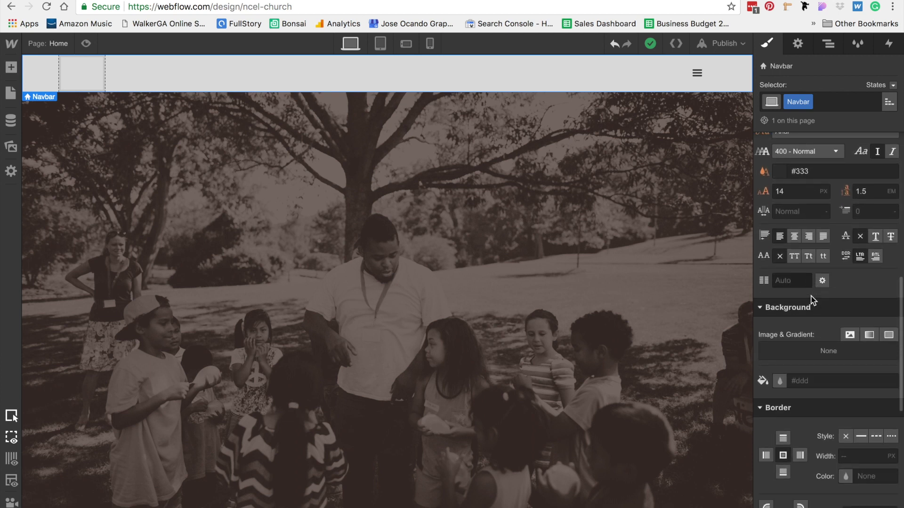
click(783, 312)
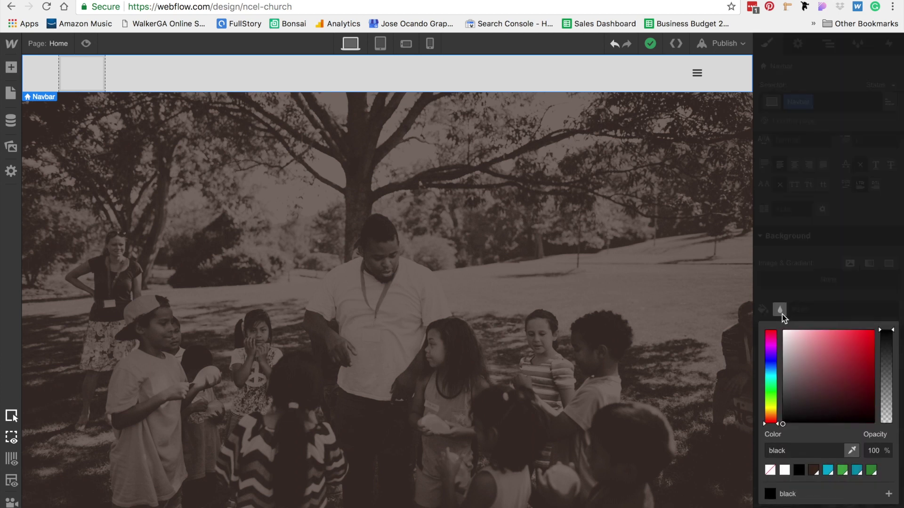
click(770, 470)
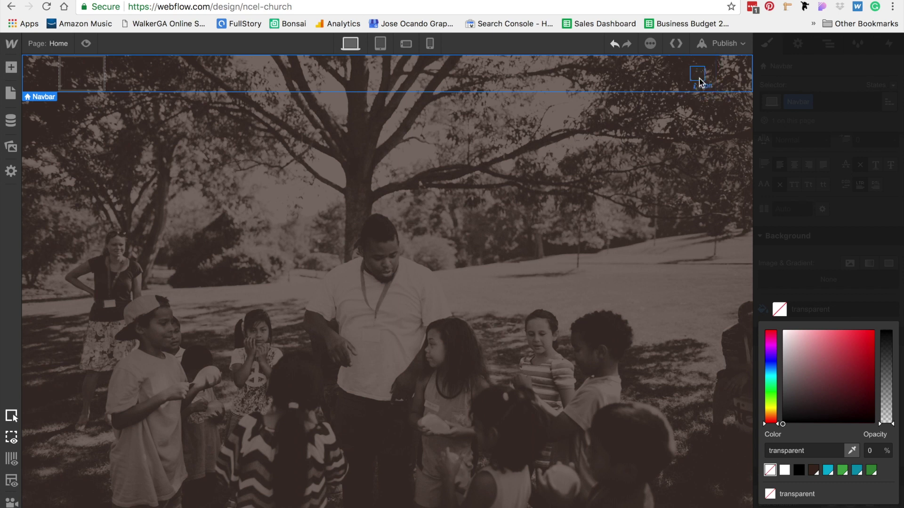
Give the menu button's icon a new class named Hamburge Icon.
click(701, 83)
scroll(815, 146, down, 4)
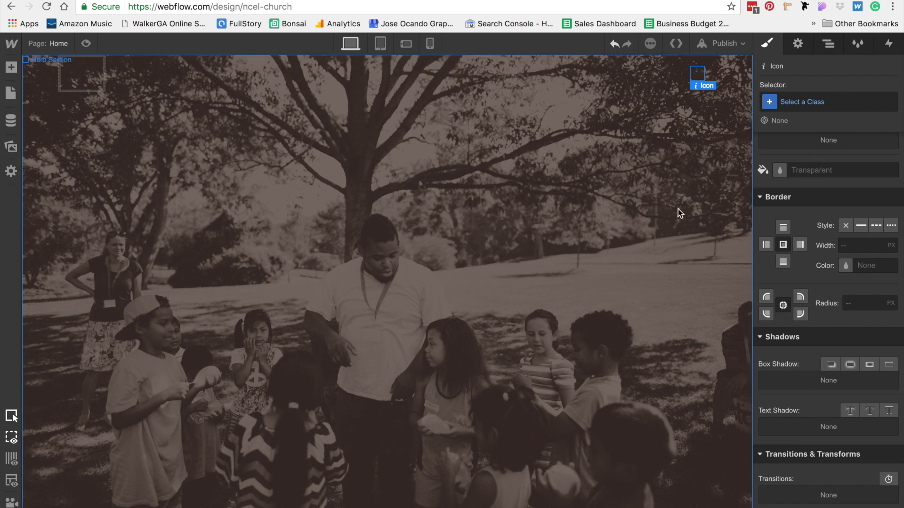
click(803, 102)
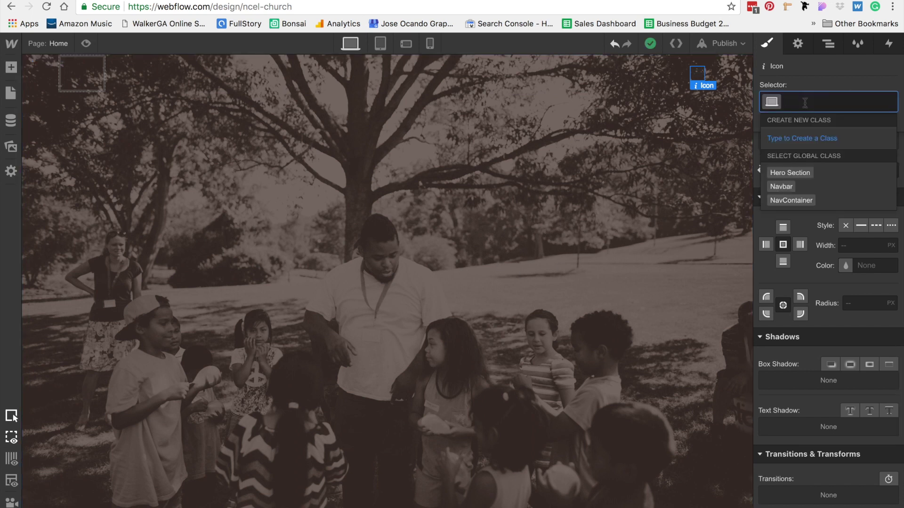
text(Hamburge l)
text(con)
key(Return)
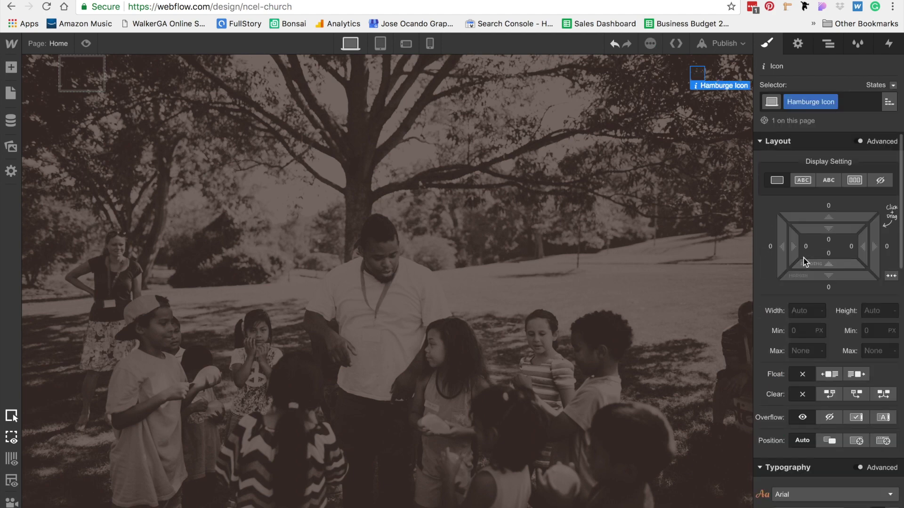
Set the Hamburge Icon's font colour to white.
scroll(804, 262, down, 3)
click(781, 430)
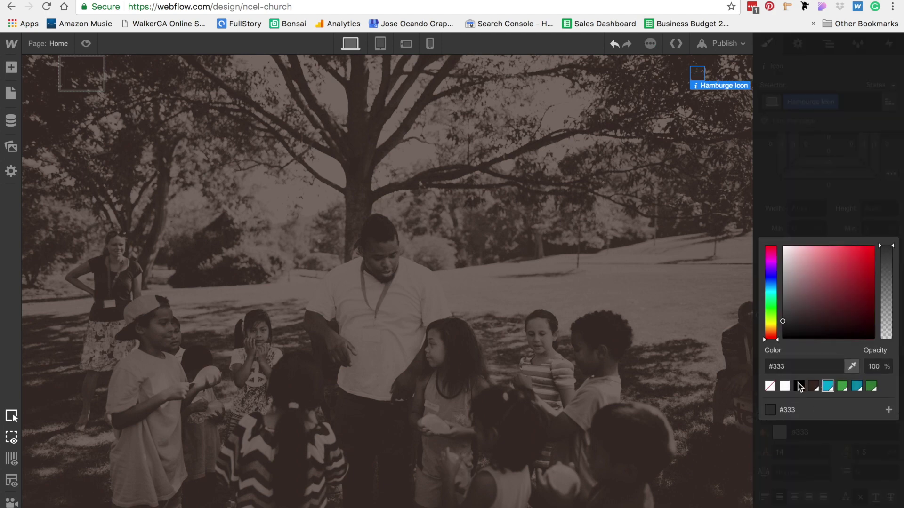
click(784, 386)
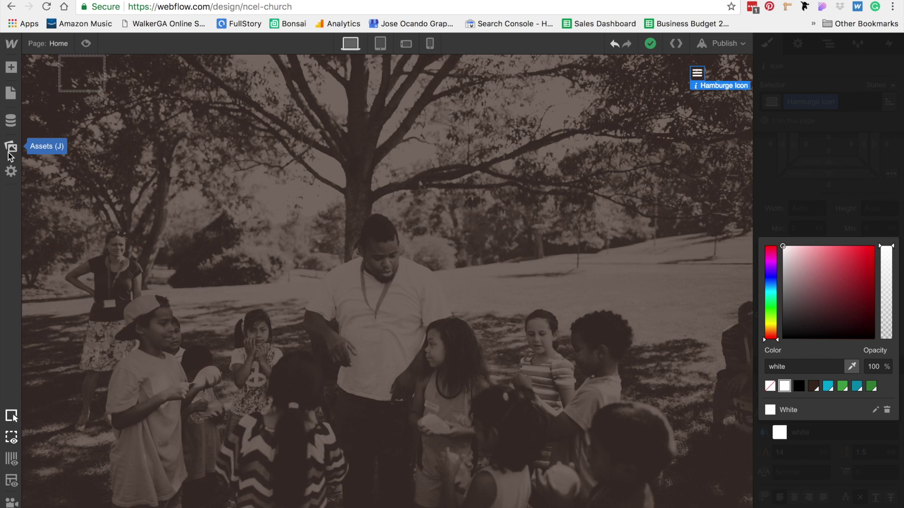
Place the 300 x 111 px image from the site's assets inside the Navbar's Brand link and review the page's element structure.
click(11, 149)
drag(95, 143, 86, 75)
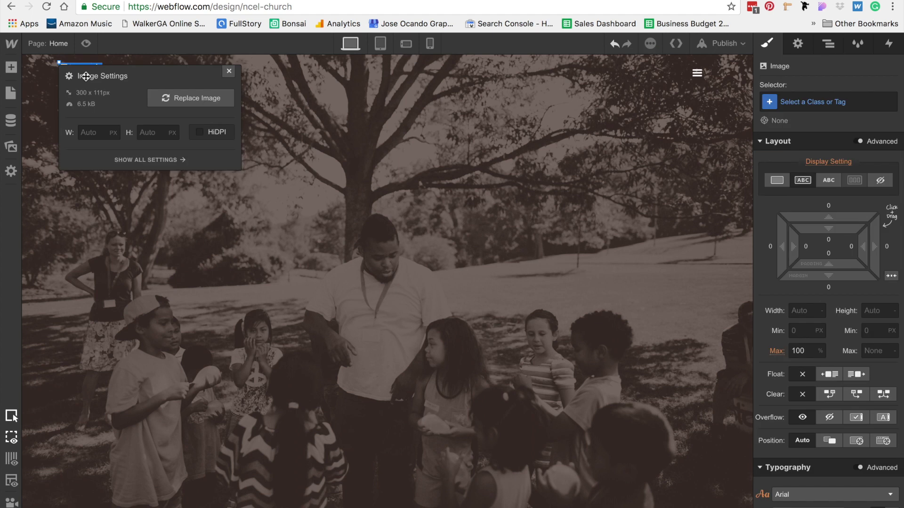
click(229, 71)
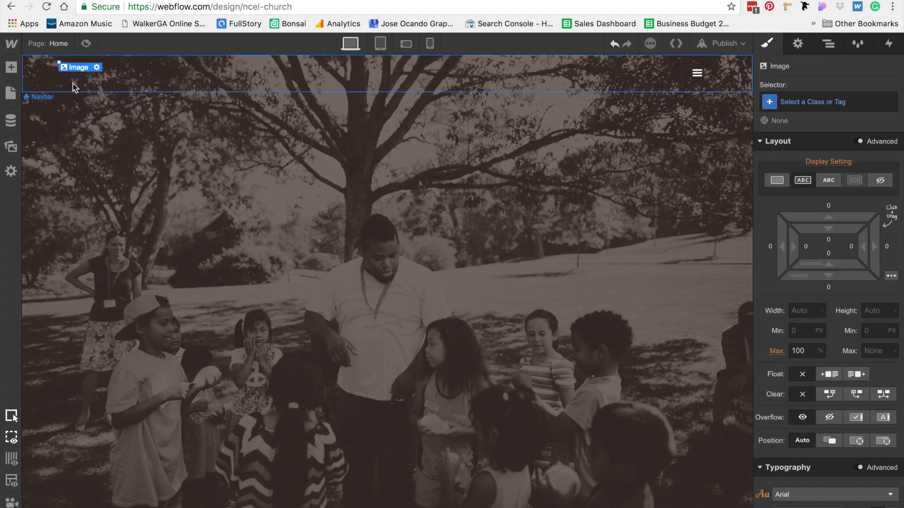
click(141, 135)
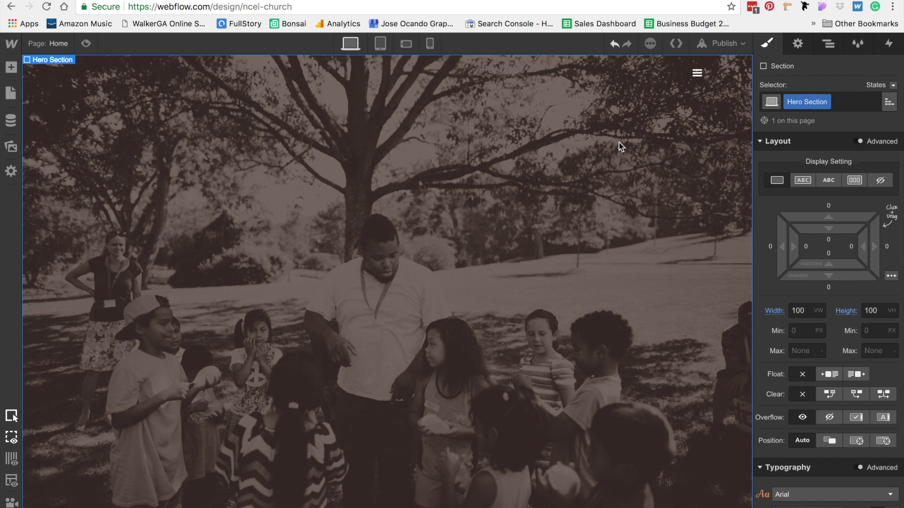
click(827, 43)
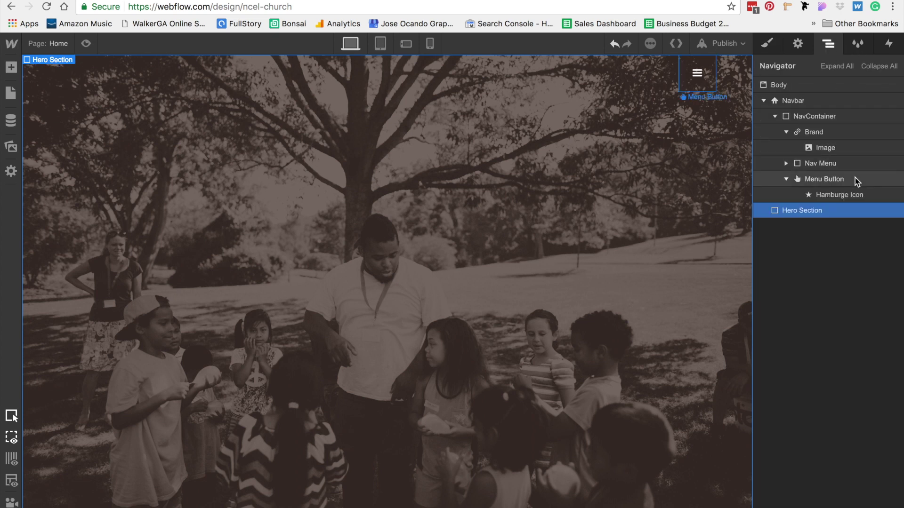
Give the image inside the Navbar's Brand link a new class named NCEL Logo.
click(836, 147)
click(767, 43)
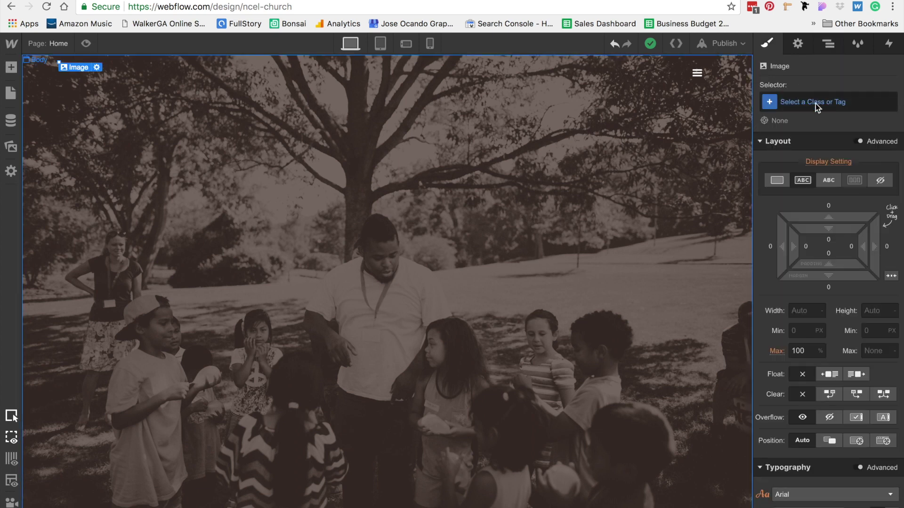
click(815, 102)
text(Ncel)
key(BackSpace)
key(BackSpace)
key(BackSpace)
text(CEL Logo)
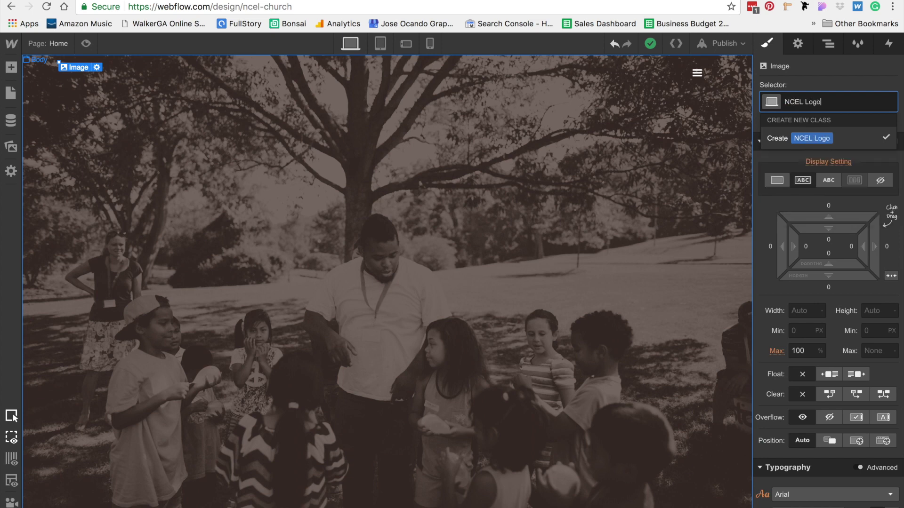
key(Return)
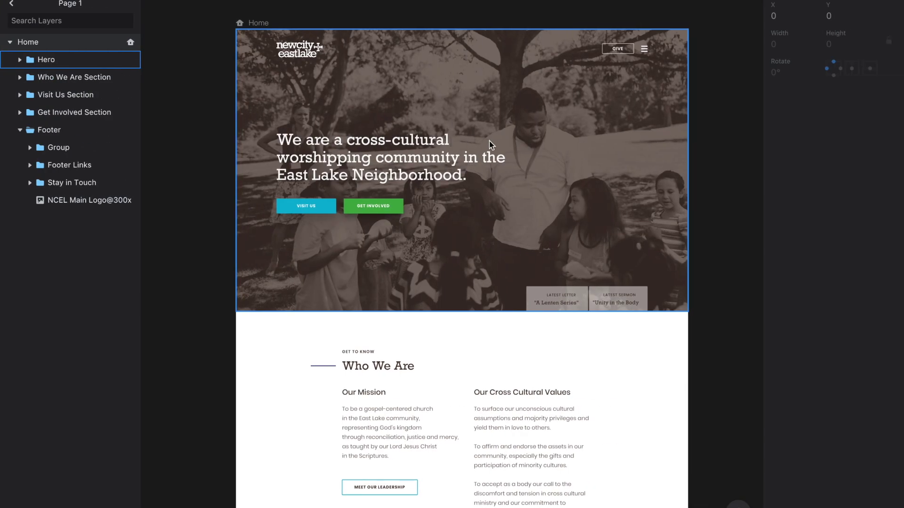
Check the logo's size in the hero of the design mockup and set the NCEL Logo's height to 54 px in Webflow.
click(304, 52)
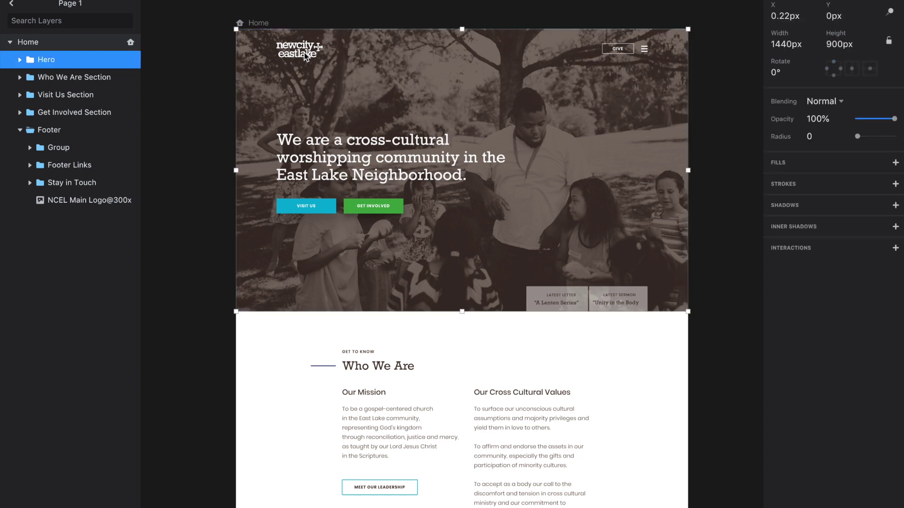
click(304, 52)
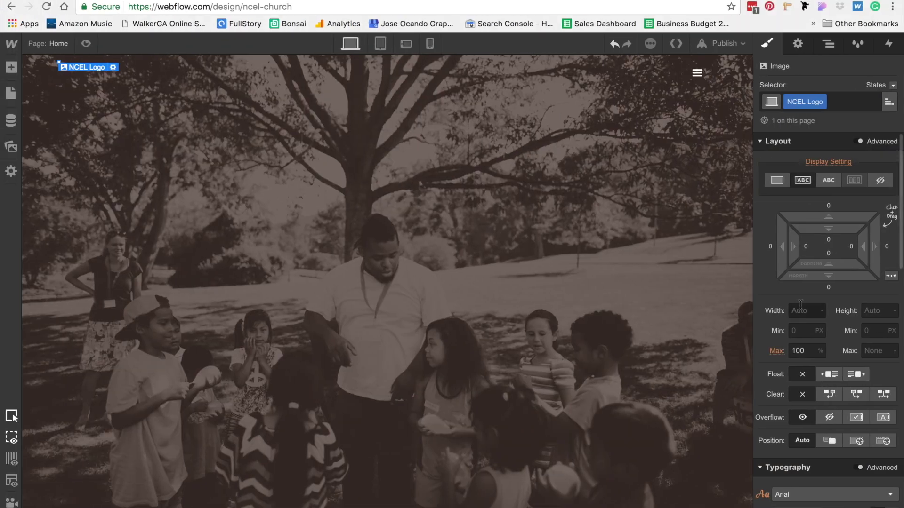
click(869, 309)
text(54px)
key(Return)
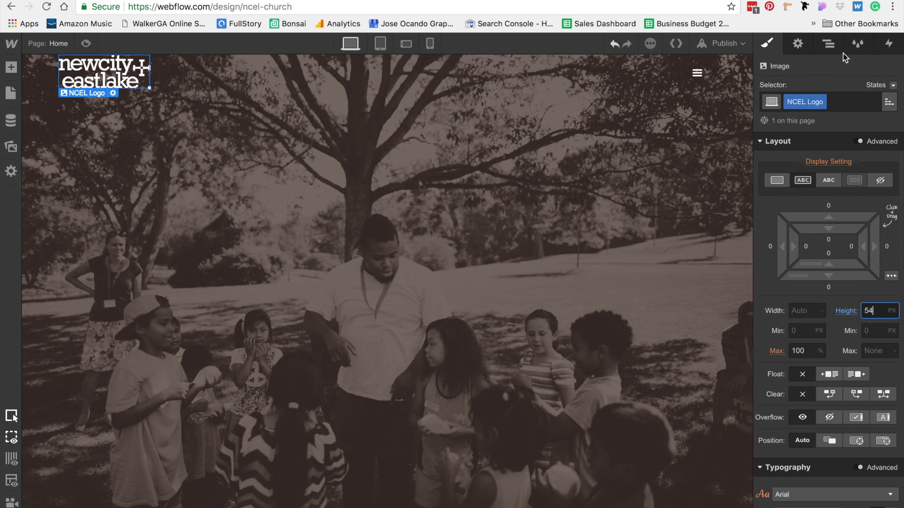
Add a Div Block after the Brand link in the NavContainer and nest the Nav Menu and Menu Button inside it.
click(831, 45)
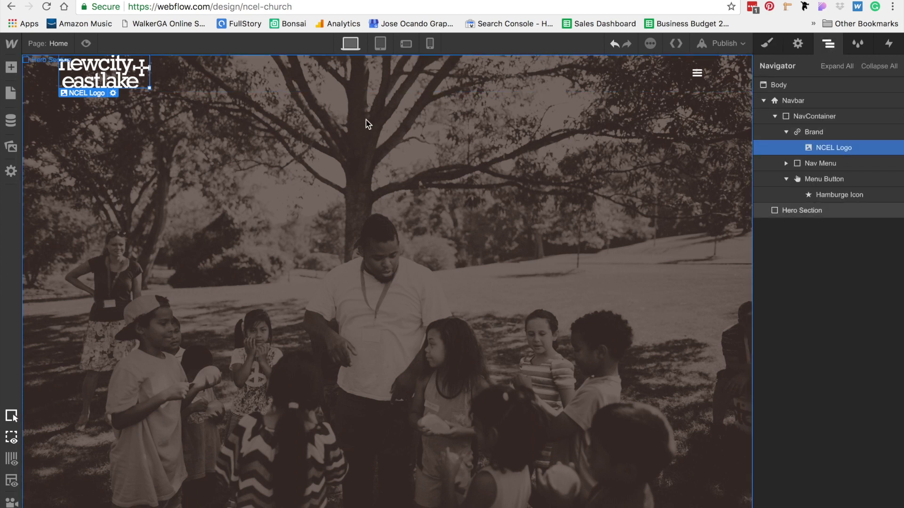
click(18, 61)
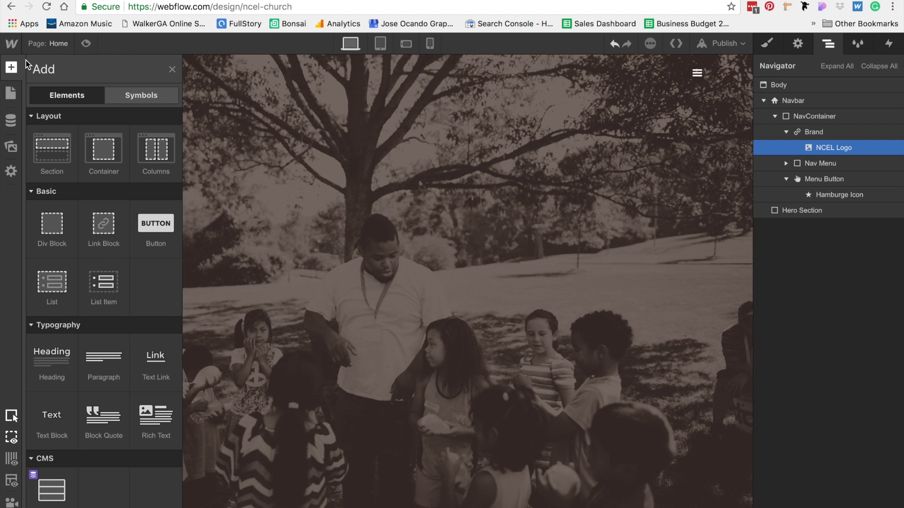
drag(49, 223, 828, 177)
click(819, 163)
Add a Button as the first element of the Div Block, above the Nav Menu.
key(a)
drag(155, 226, 819, 173)
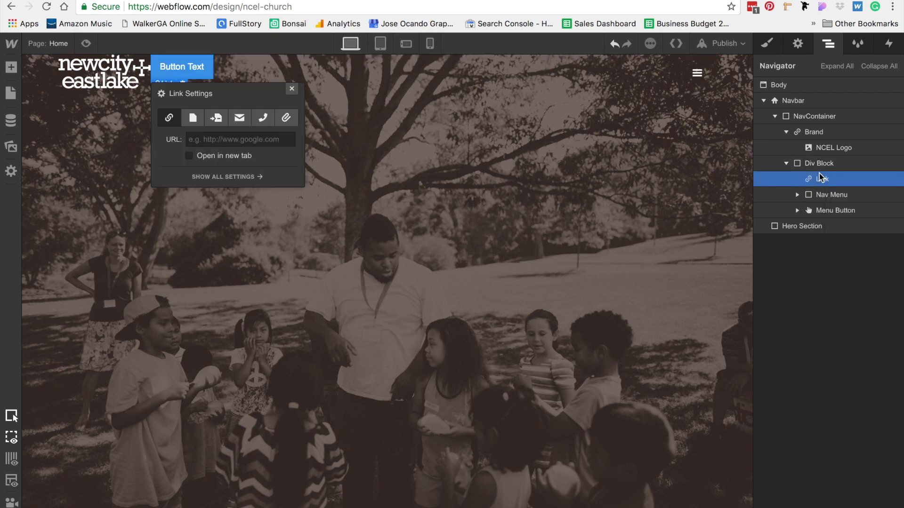
click(682, 160)
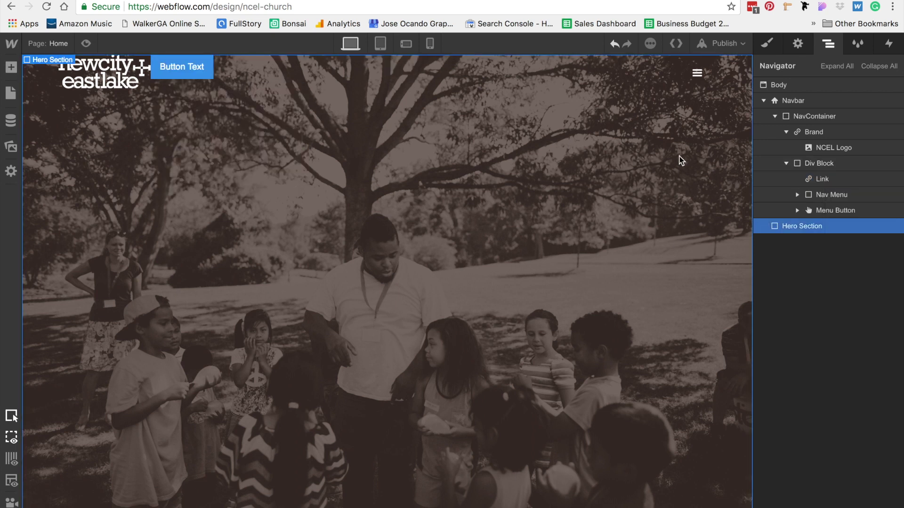
Set the NavContainer to a horizontal flex layout with centred alignment and space-between justification.
click(830, 117)
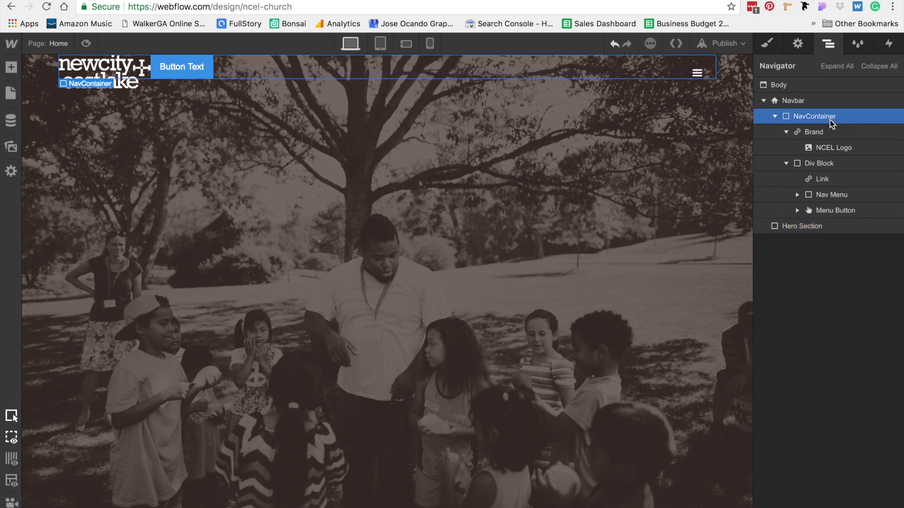
click(771, 44)
click(855, 181)
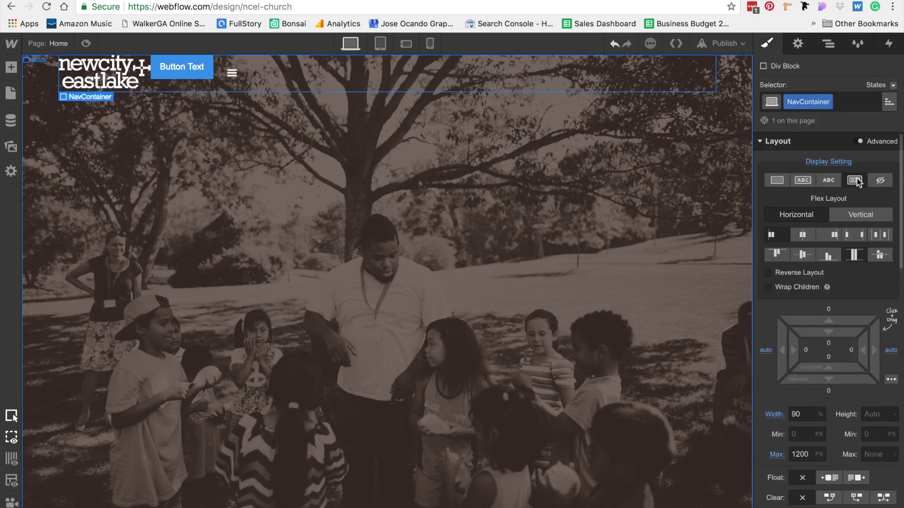
click(801, 252)
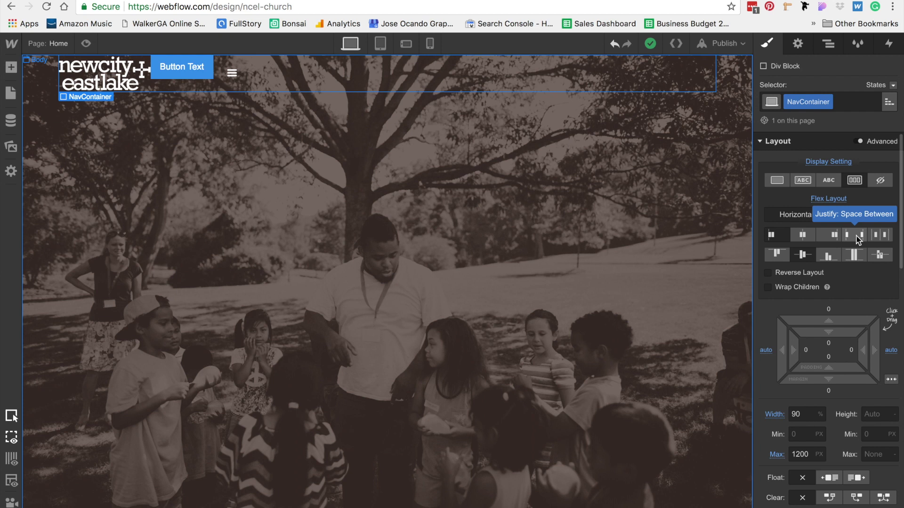
click(858, 238)
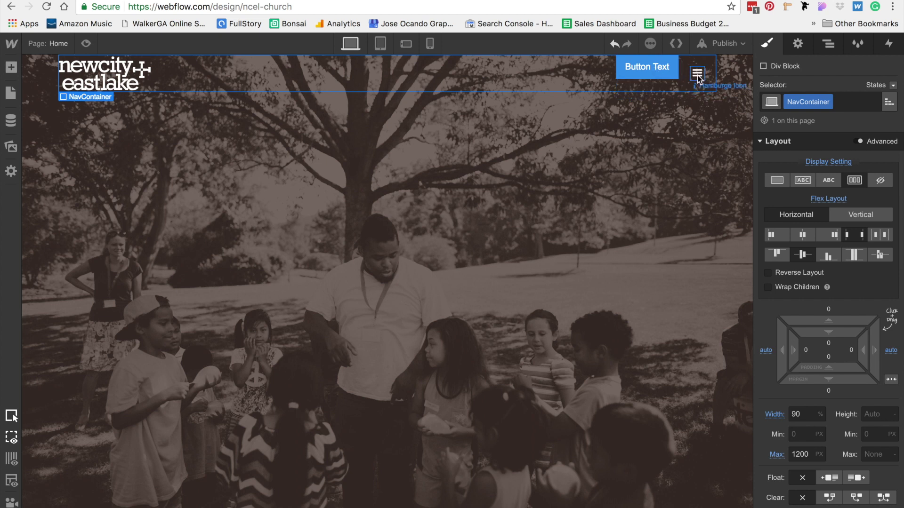
Give the Div Block around the button and menu icon a new class named Navbar Right.
click(655, 86)
click(806, 105)
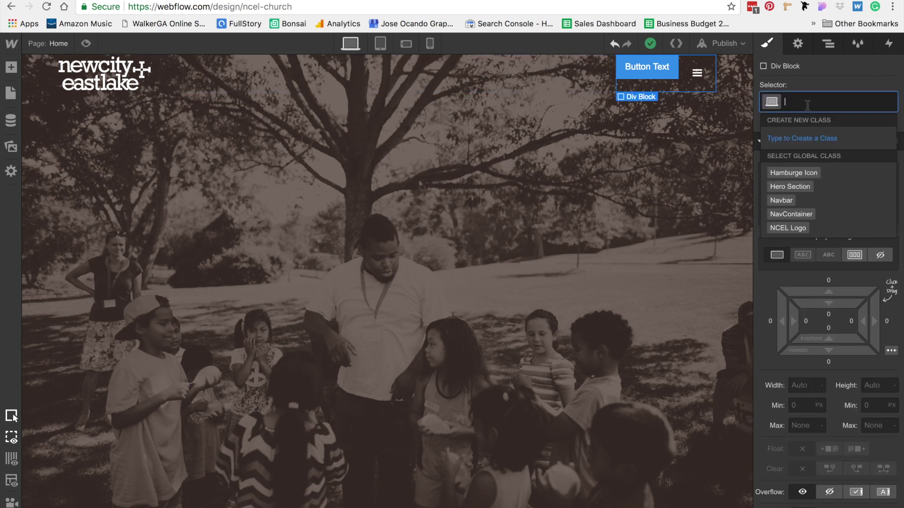
text(Nav)
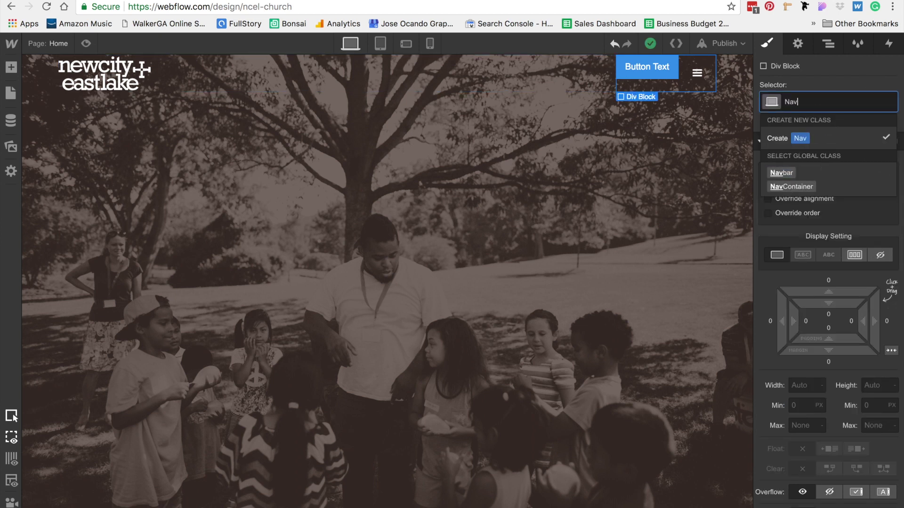
text(bar Right)
key(Return)
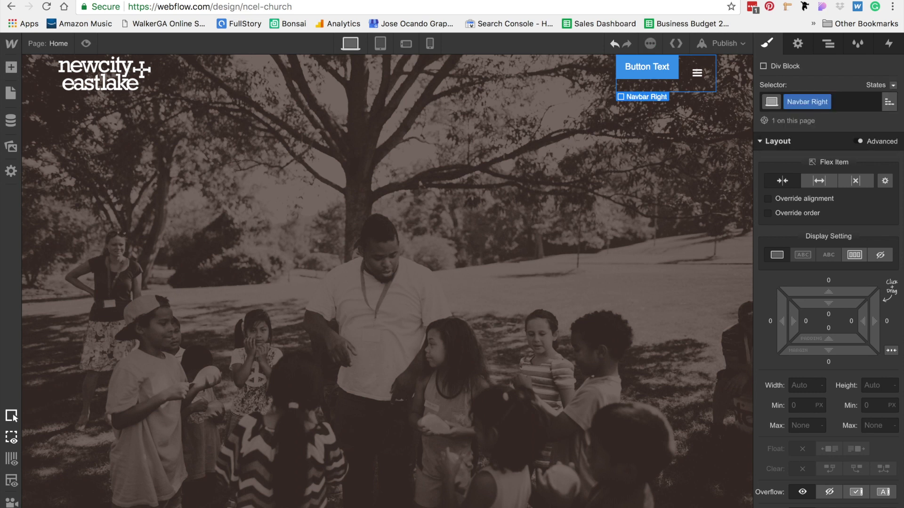
Set Navbar Right to a horizontal flex layout with its children centred vertically and justified to the end.
click(854, 256)
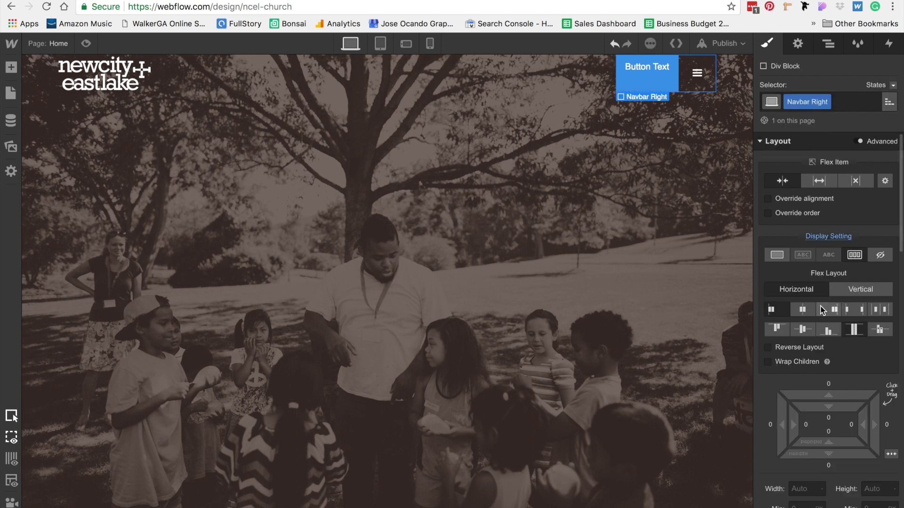
click(803, 328)
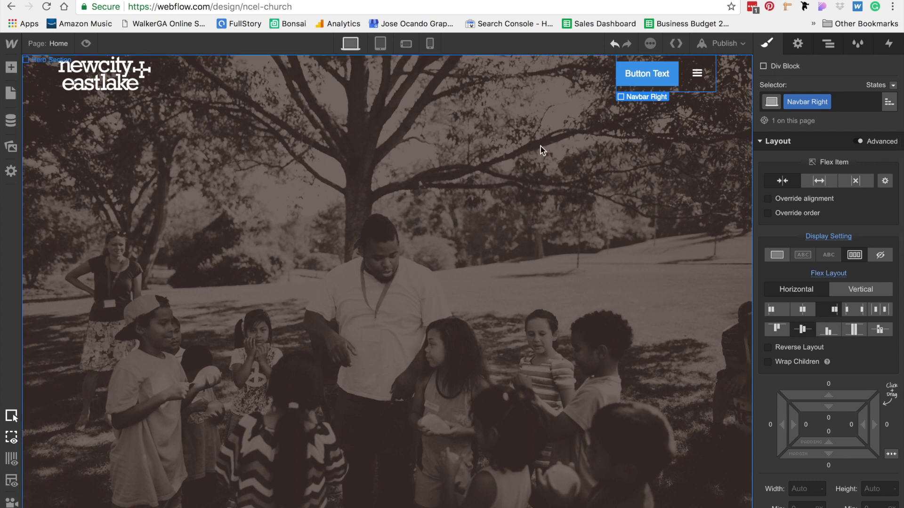
click(475, 134)
Give the navigation bar's button a new class named Give Button.
click(639, 78)
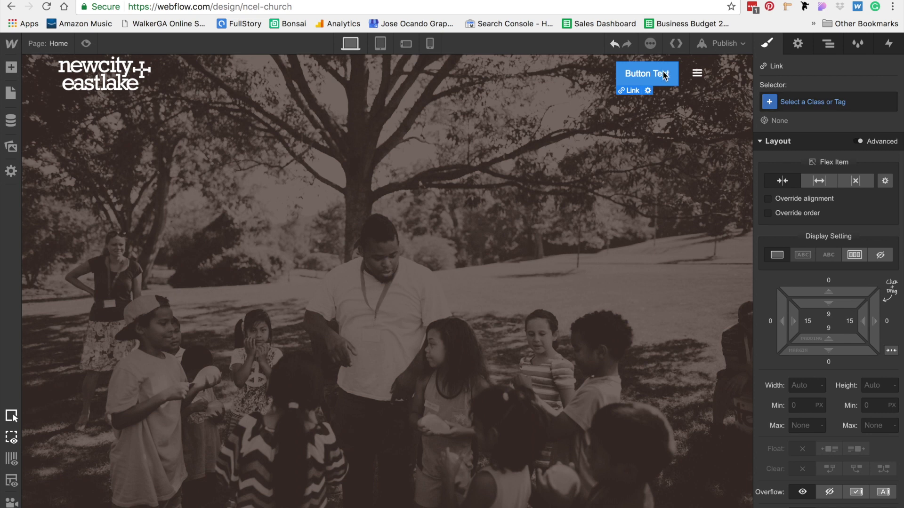
click(828, 106)
text(G)
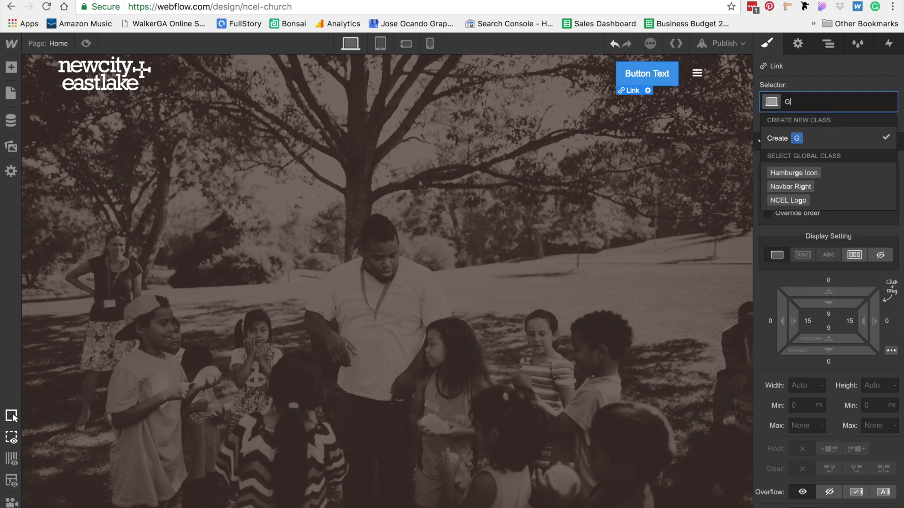
text(ive Button)
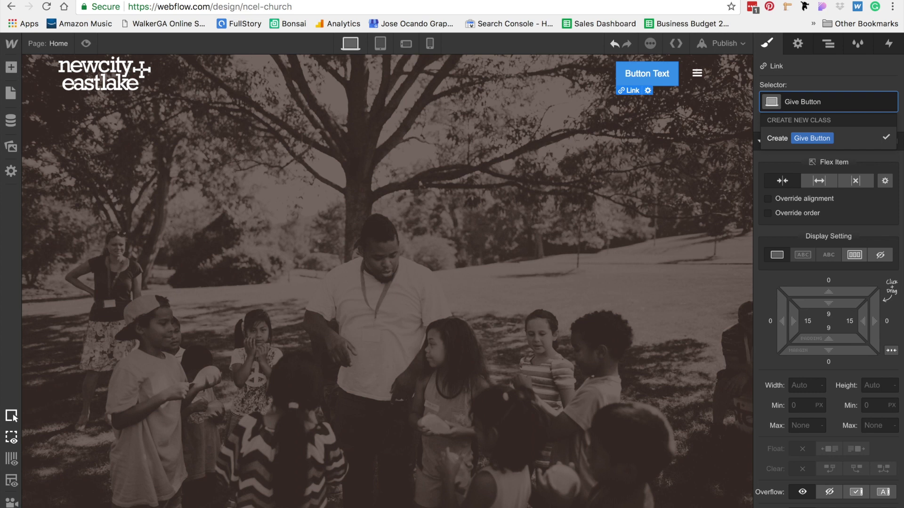
key(Return)
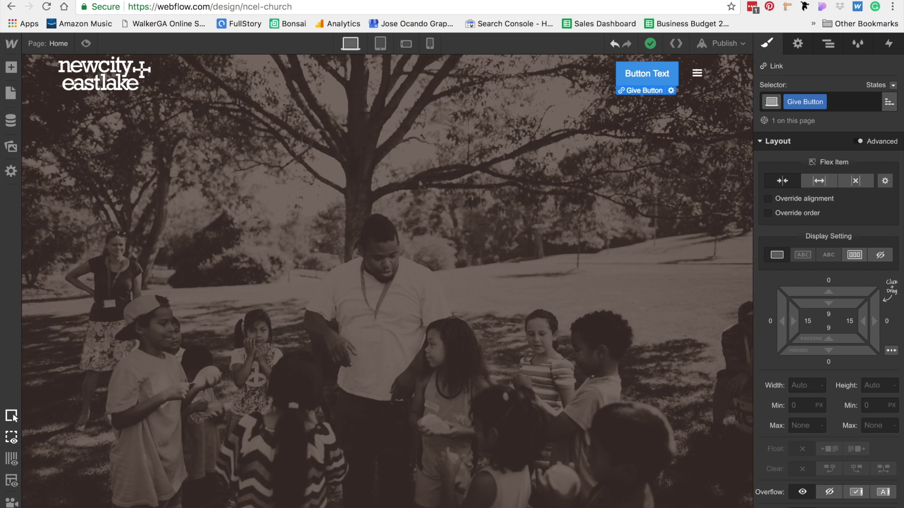
Add a solid 1 px white border around the Give Button.
scroll(831, 263, down, 10)
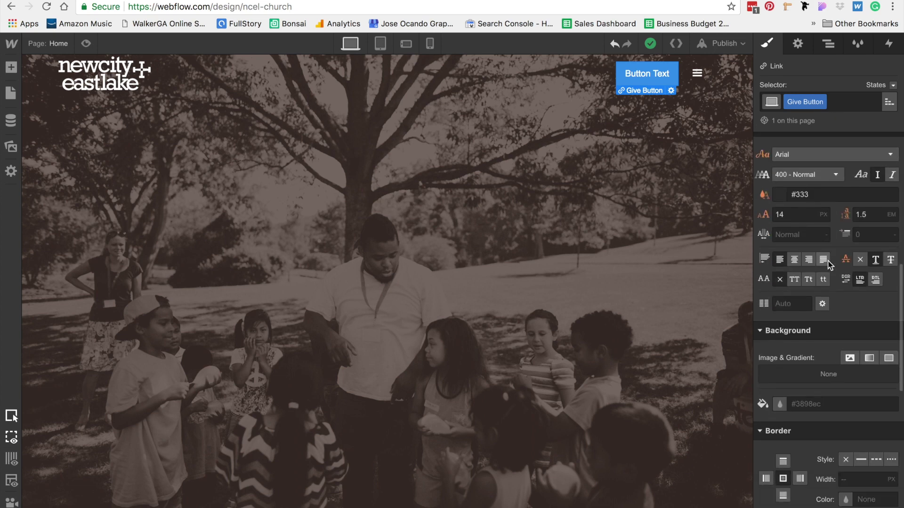
scroll(833, 263, down, 5)
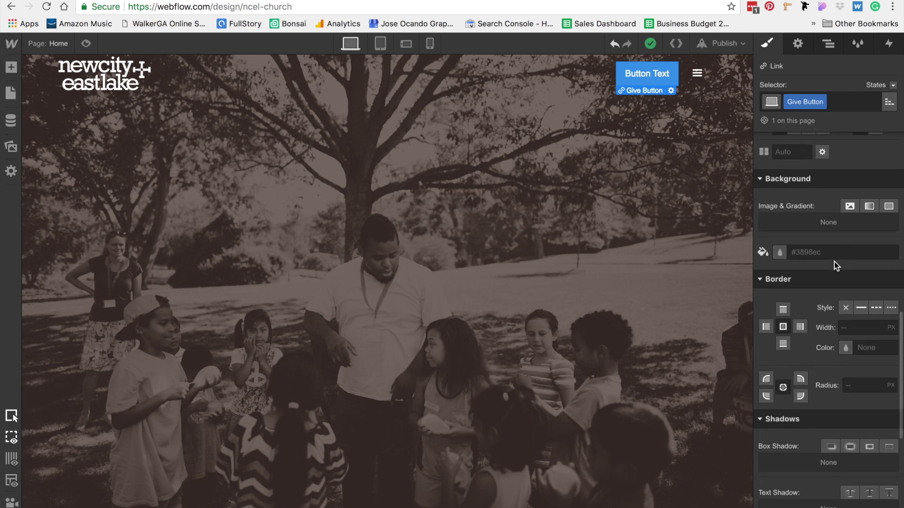
scroll(834, 262, down, 2)
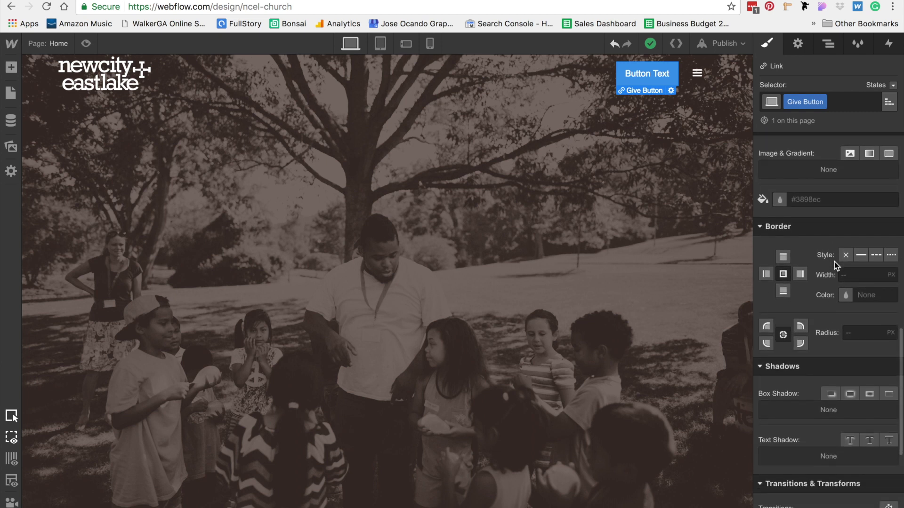
click(860, 257)
click(850, 295)
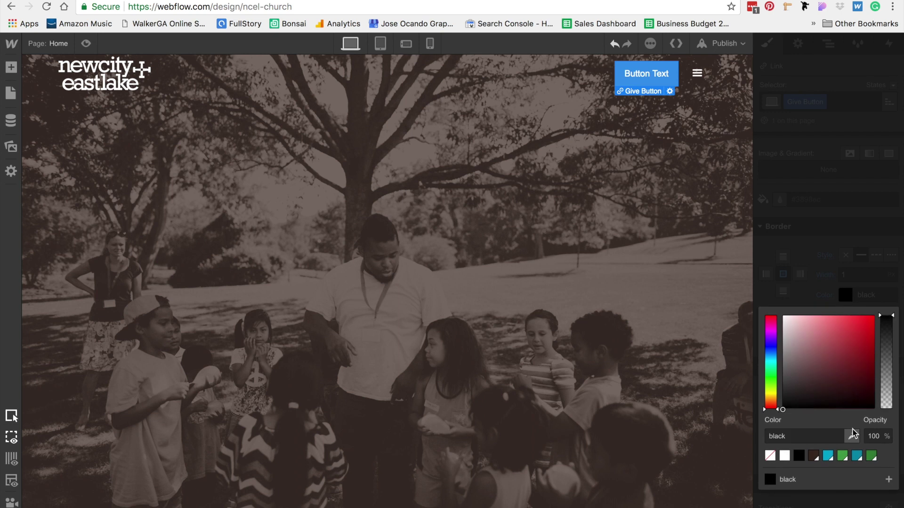
click(784, 456)
click(821, 281)
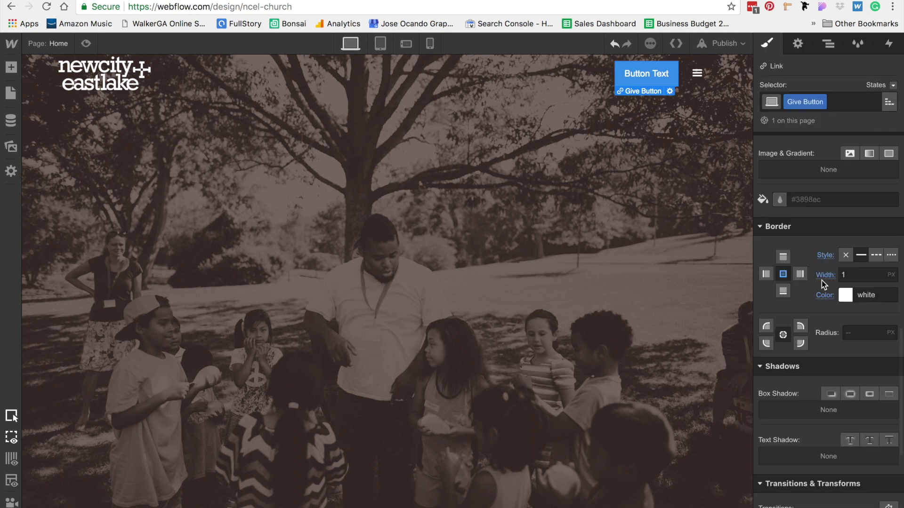
Set the Give Button's border radius to 2 px.
scroll(795, 324, down, 2)
click(829, 290)
text(2)
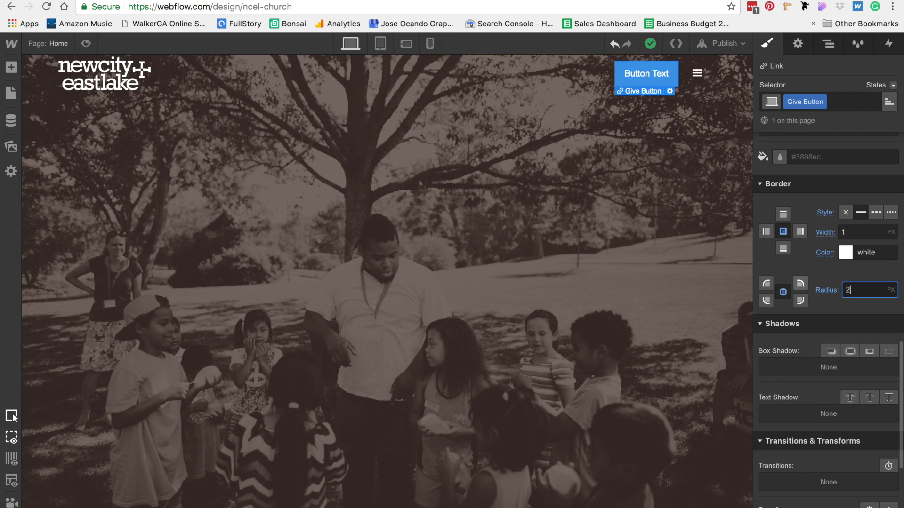
click(695, 294)
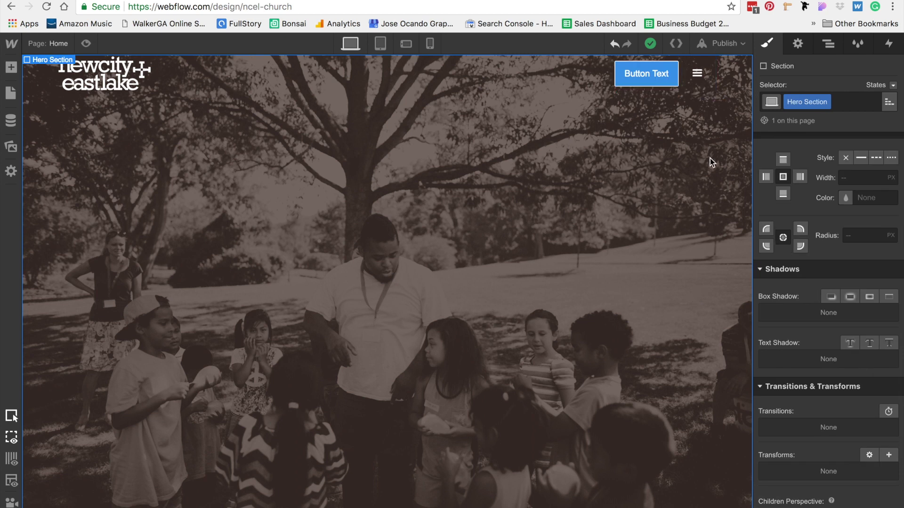
Make the Give Button's background colour transparent.
click(637, 67)
scroll(846, 314, up, 10)
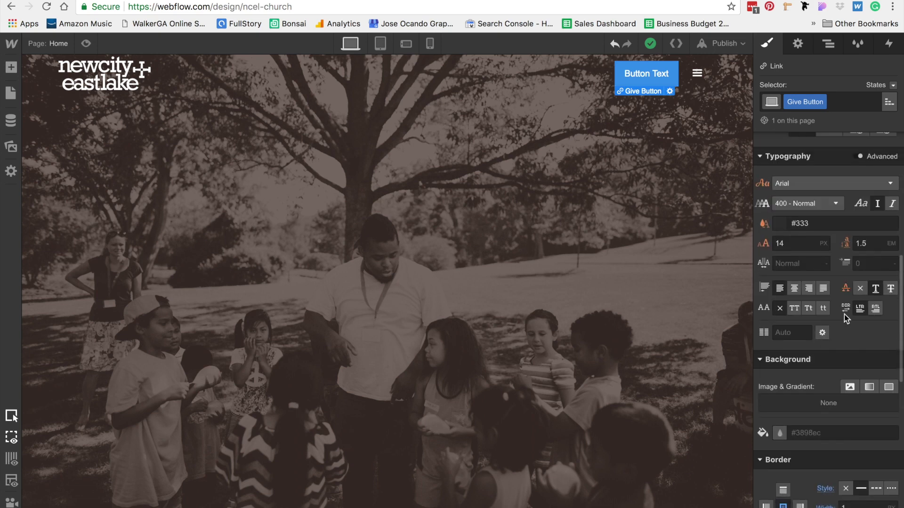
scroll(843, 314, down, 6)
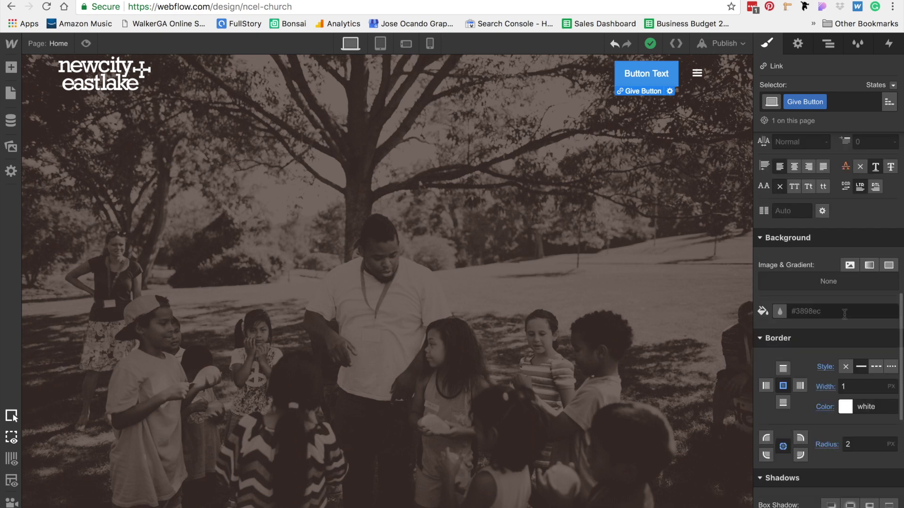
click(779, 311)
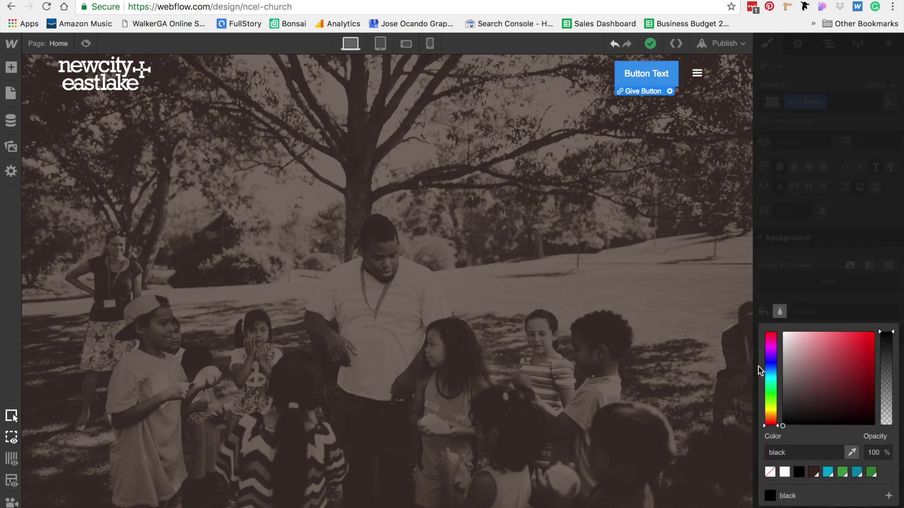
click(769, 472)
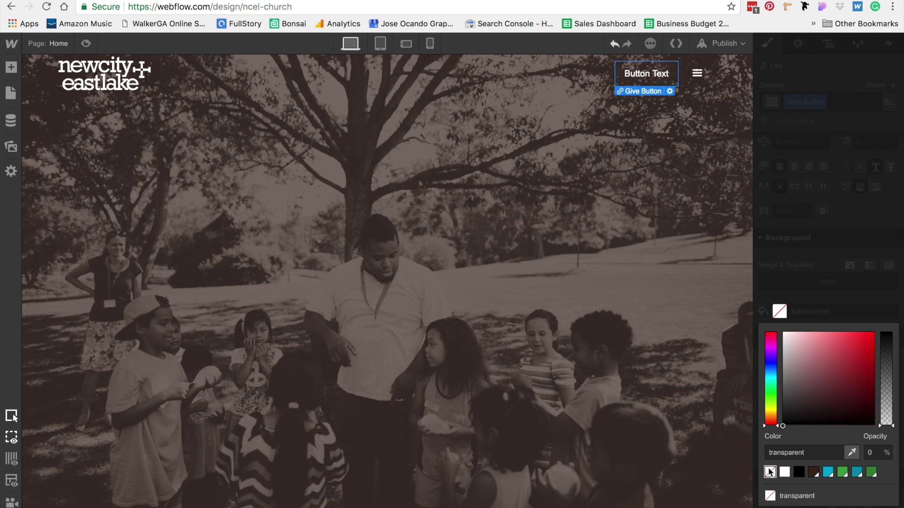
click(632, 207)
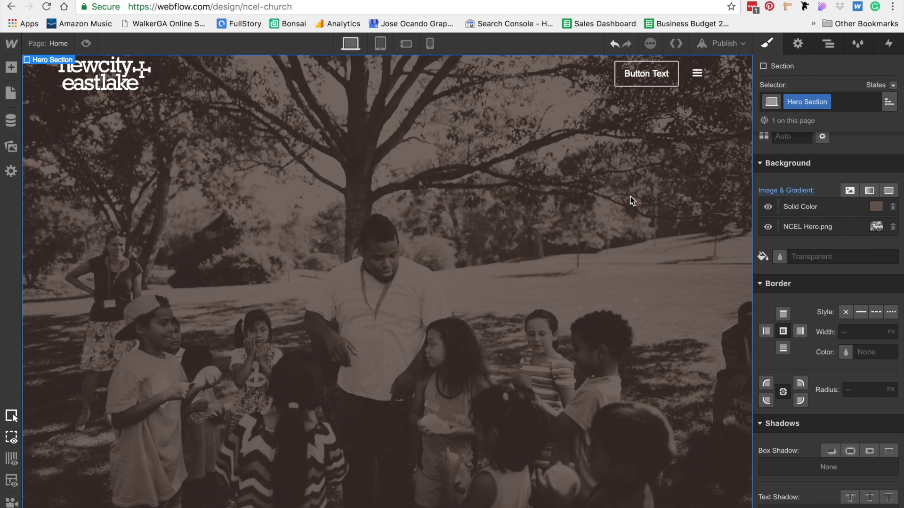
Switch to the design mockup and open the Give Button component to inspect its text styling.
key(ctrl+Right)
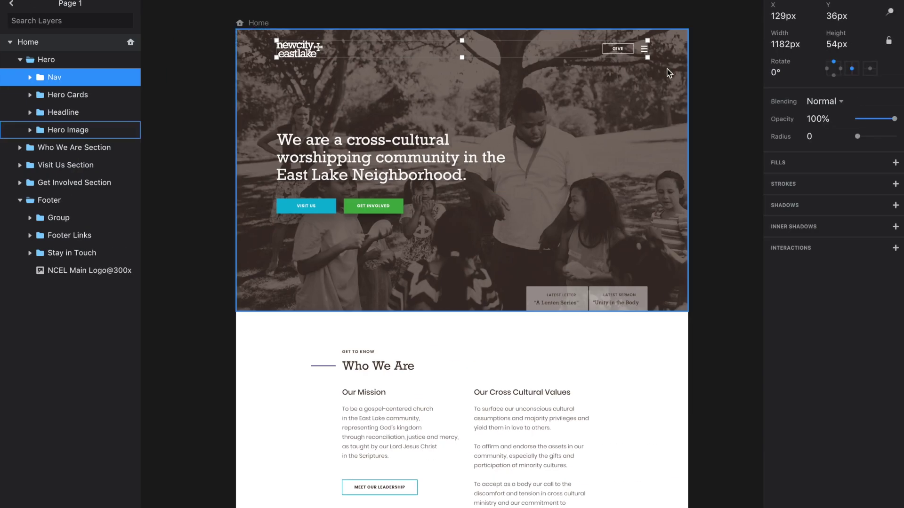
double_click(620, 49)
click(725, 9)
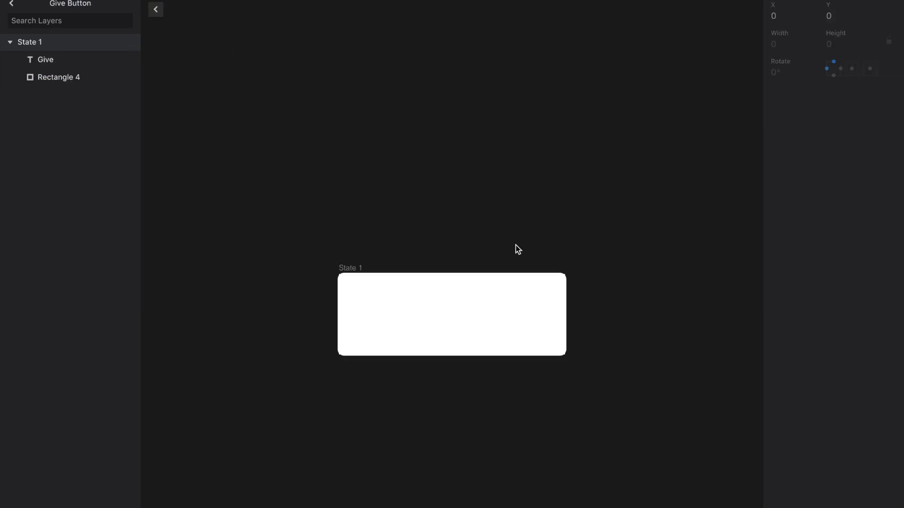
click(467, 333)
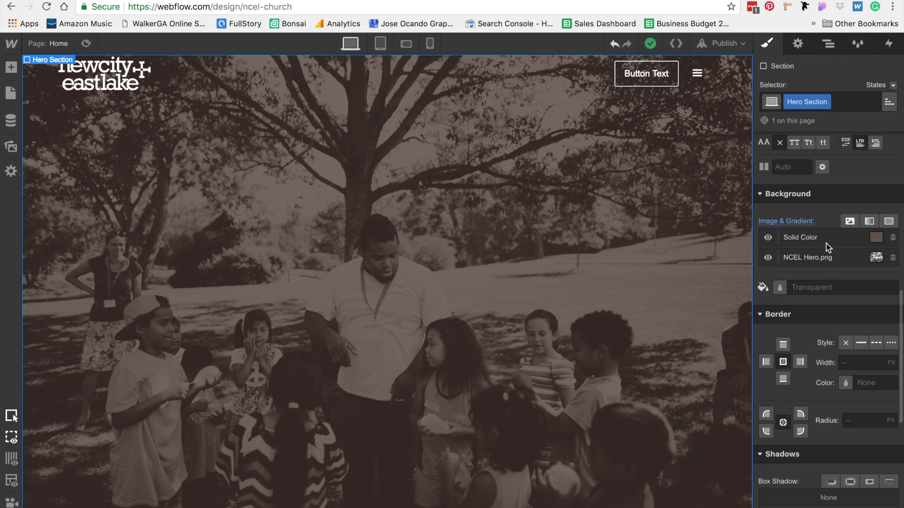
scroll(828, 247, up, 5)
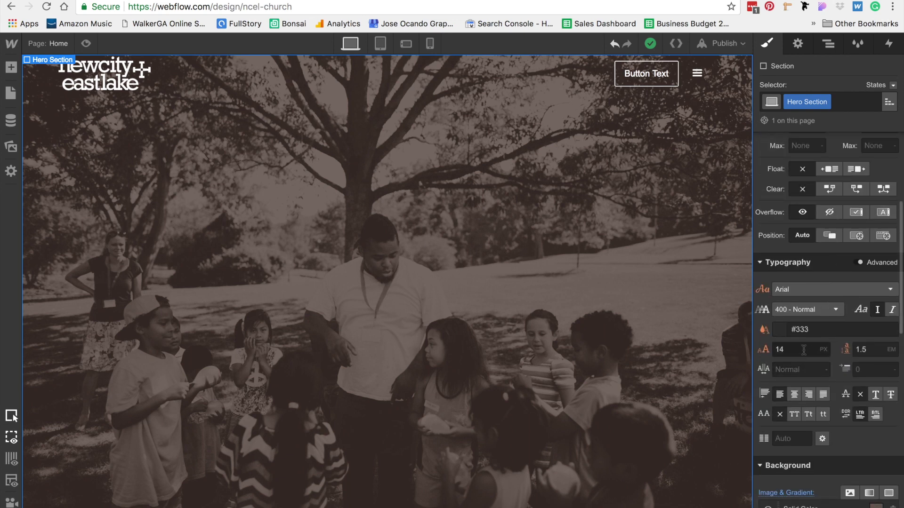
scroll(803, 350, down, 1)
click(795, 394)
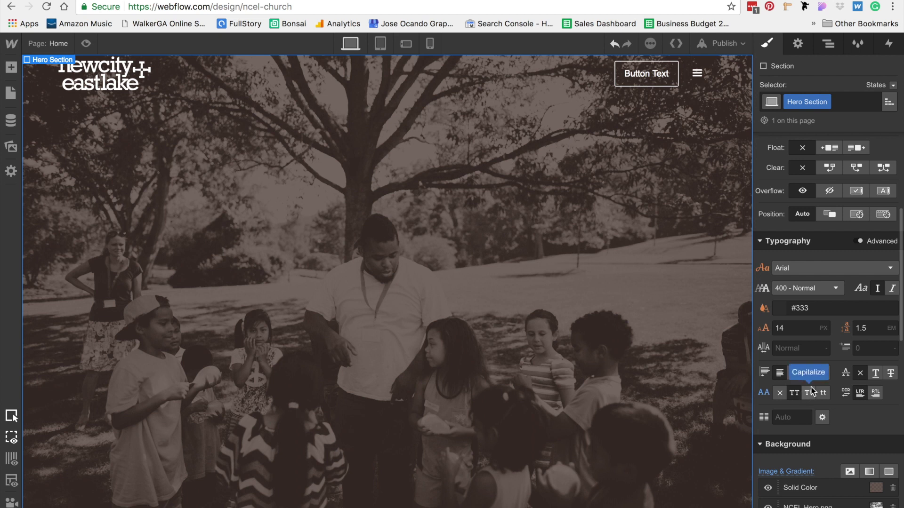
click(614, 44)
Set the Give Button's text to all caps.
click(634, 75)
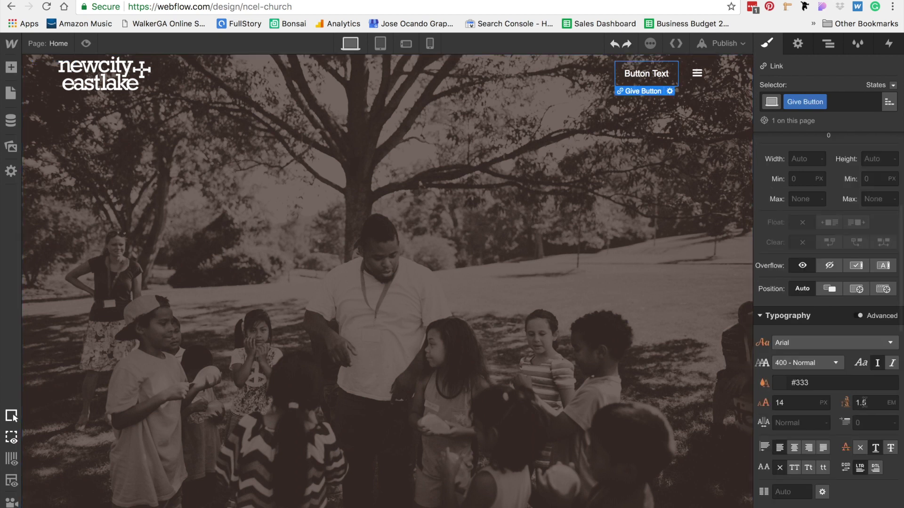
scroll(804, 422, down, 2)
scroll(804, 422, down, 1)
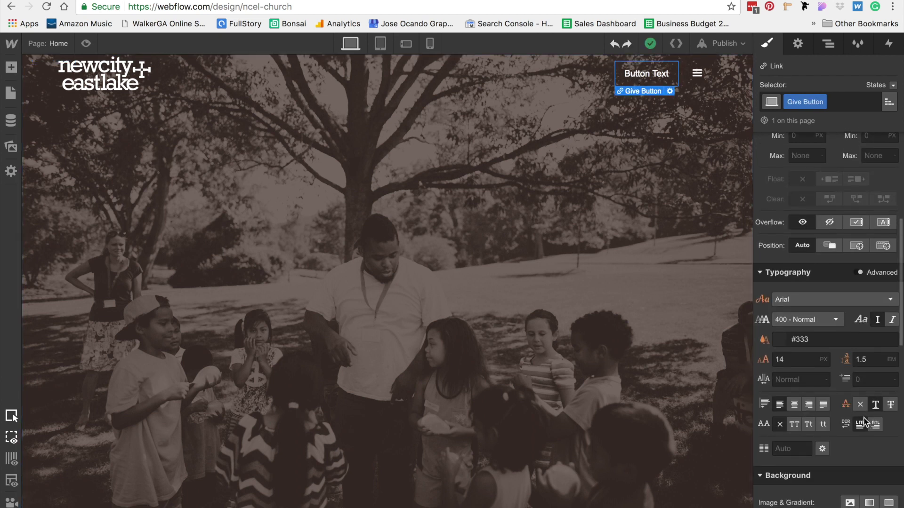
click(796, 423)
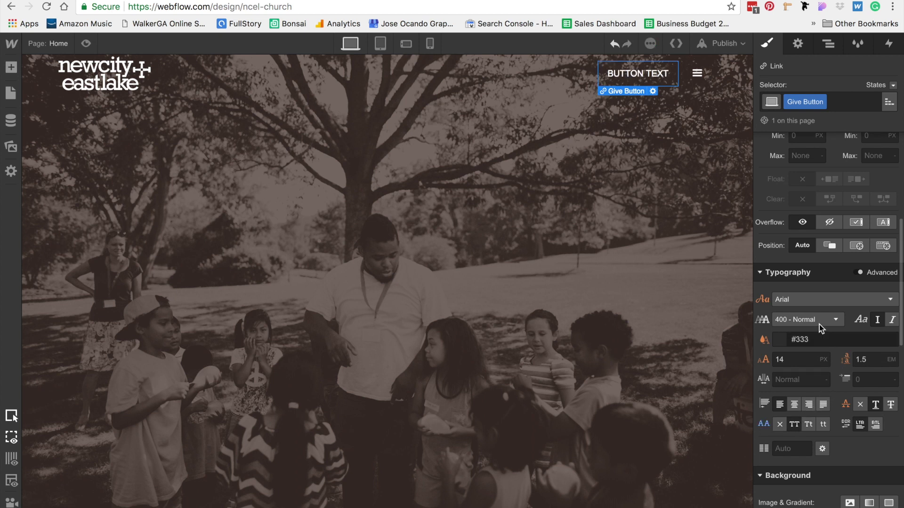
Set the Give Button's font to Poppins, weight 600 - Semi Bold, with 0.66 px letter spacing.
click(819, 300)
scroll(821, 367, down, 5)
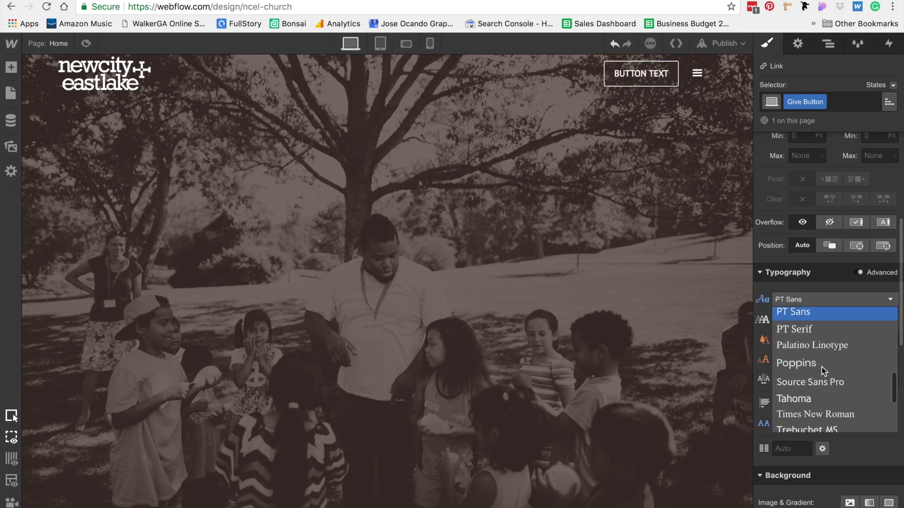
click(820, 367)
click(802, 319)
click(804, 392)
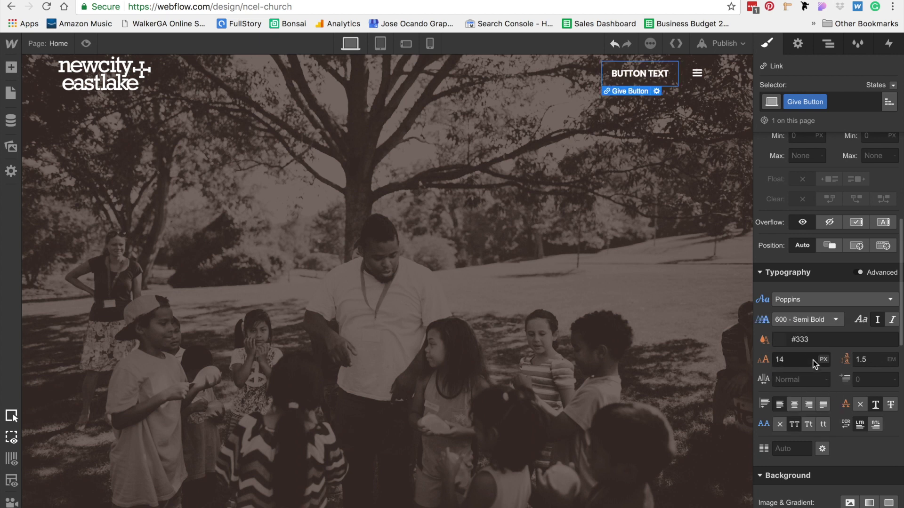
click(806, 380)
text(0.66)
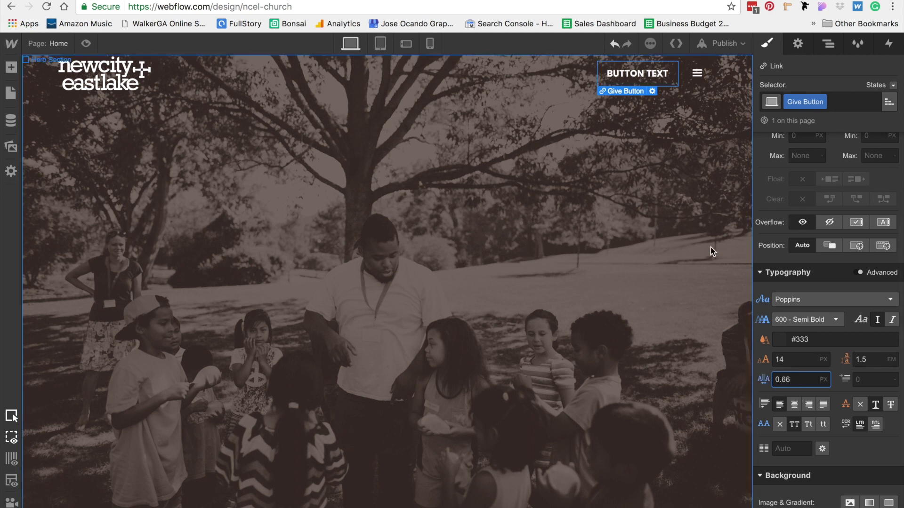
Replace the Give Button's placeholder text with "Give".
double_click(629, 73)
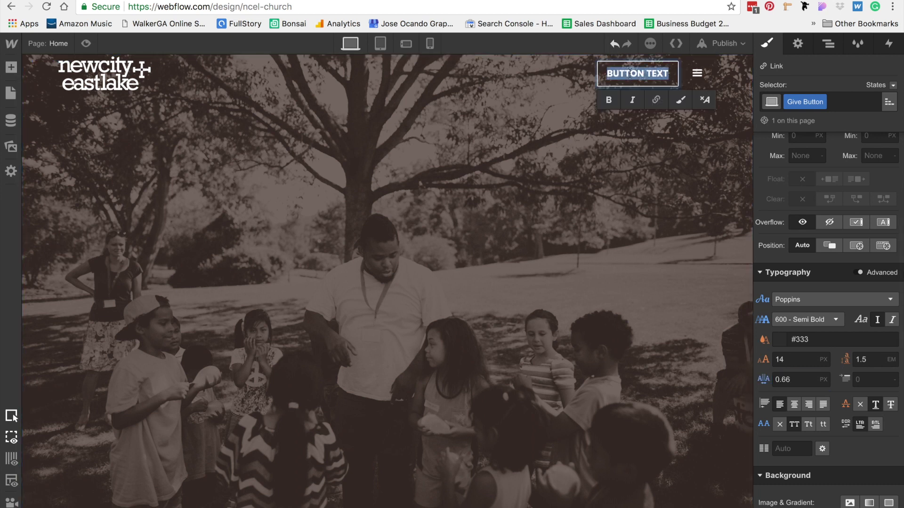
text(Give)
key(Escape)
click(623, 156)
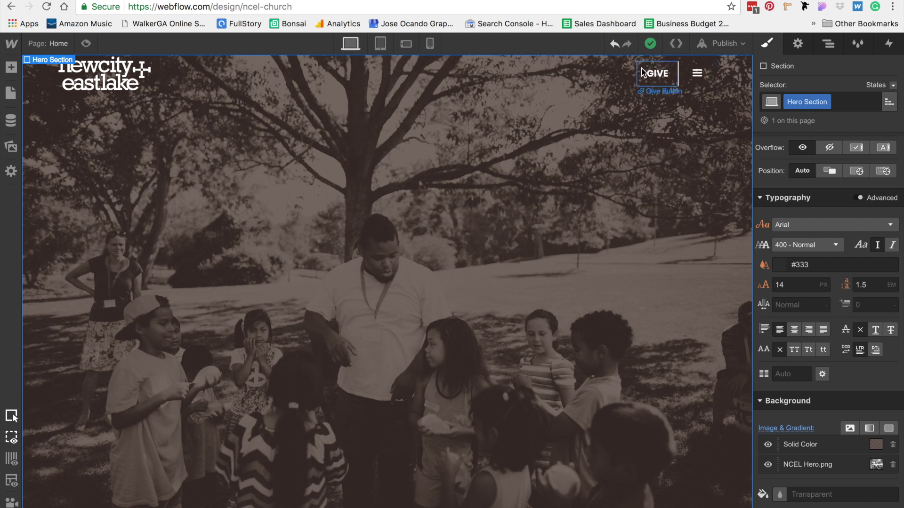
Set the Give Button's font weight to 400 - Normal and its letter spacing to 1 px.
click(659, 86)
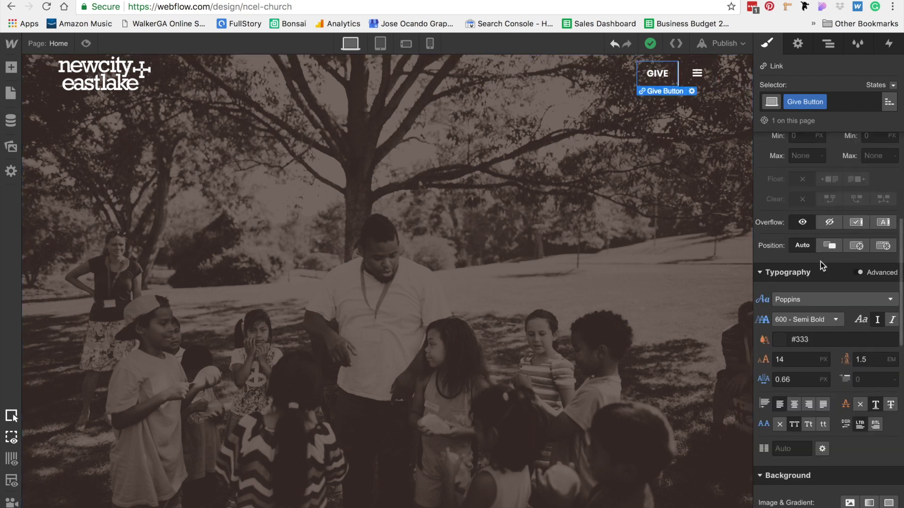
click(807, 320)
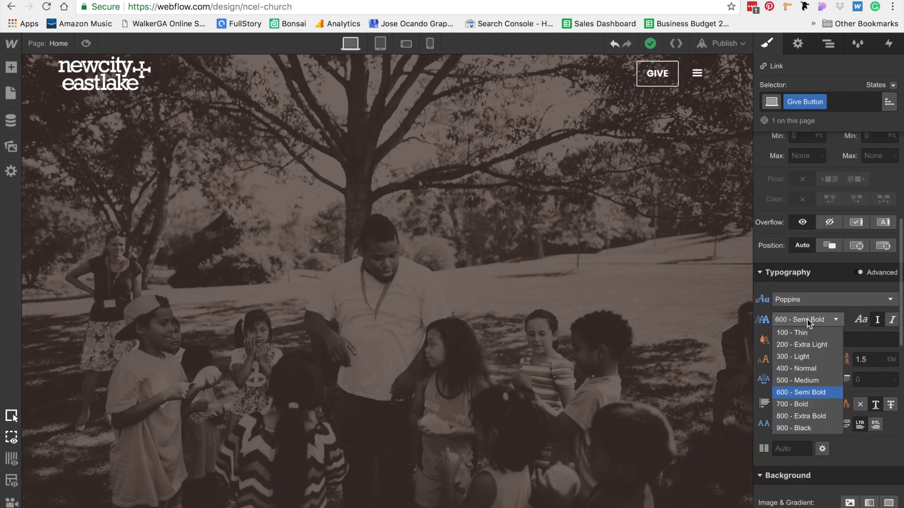
click(809, 369)
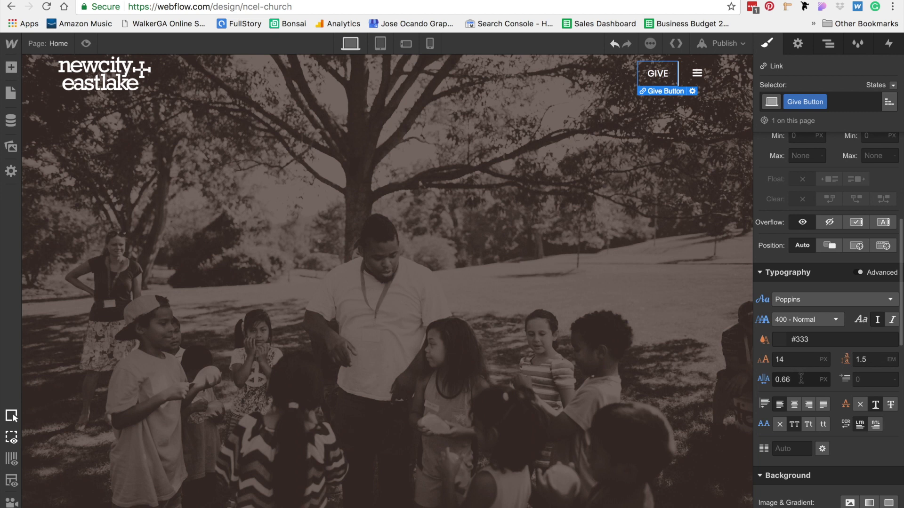
click(802, 379)
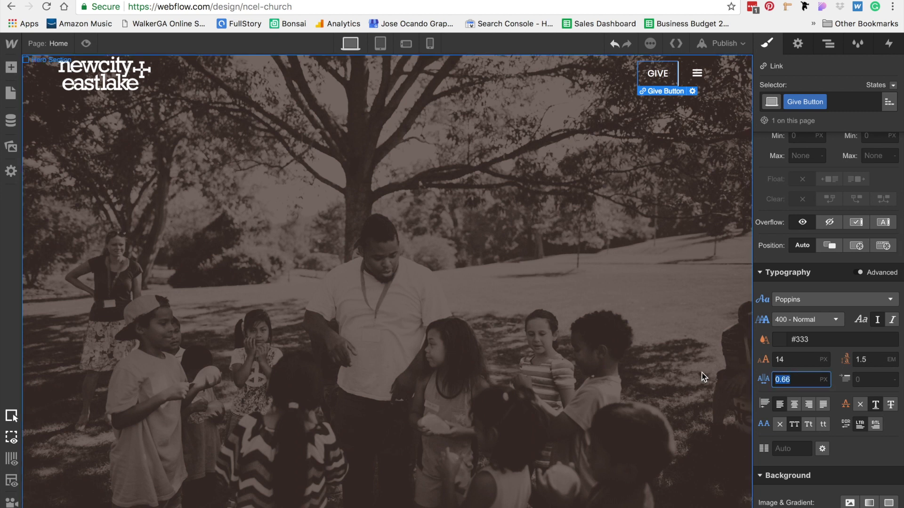
text(1)
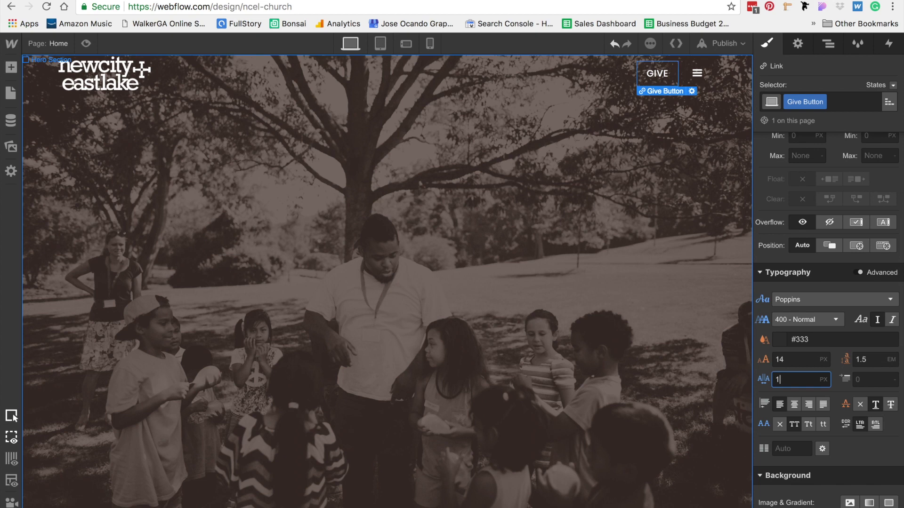
click(569, 303)
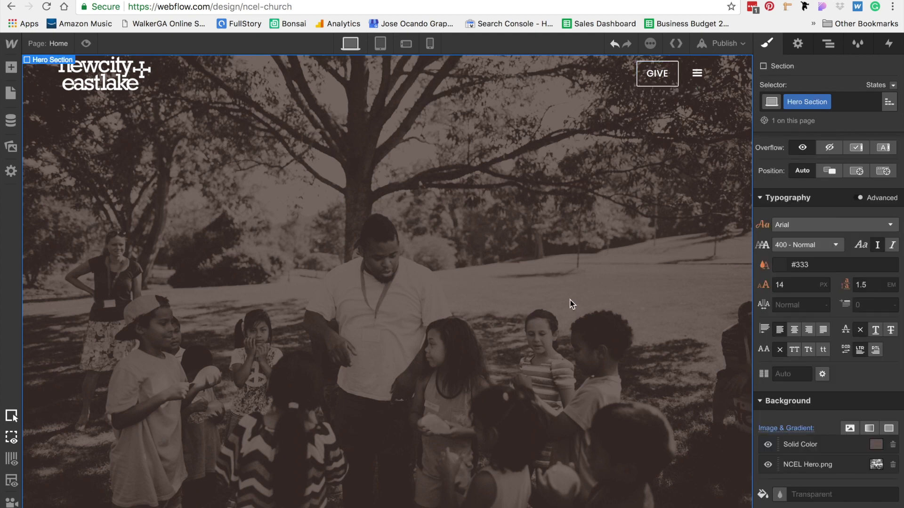
Set the Give Button's left and right padding to 24 px.
click(666, 75)
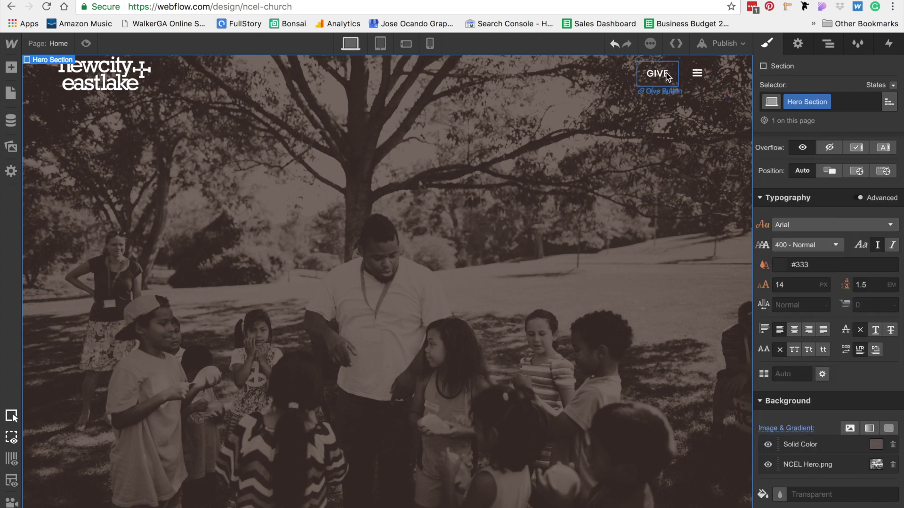
scroll(807, 205, up, 5)
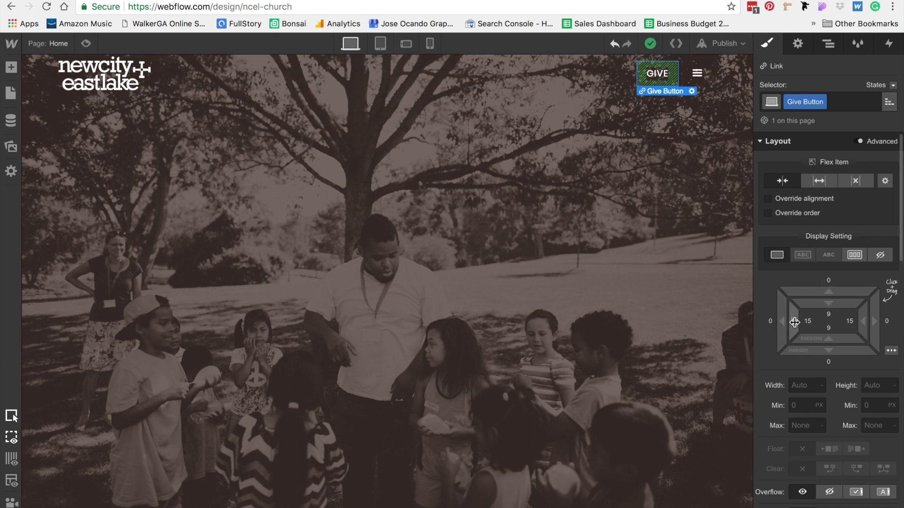
drag(795, 321, 699, 241)
click(655, 182)
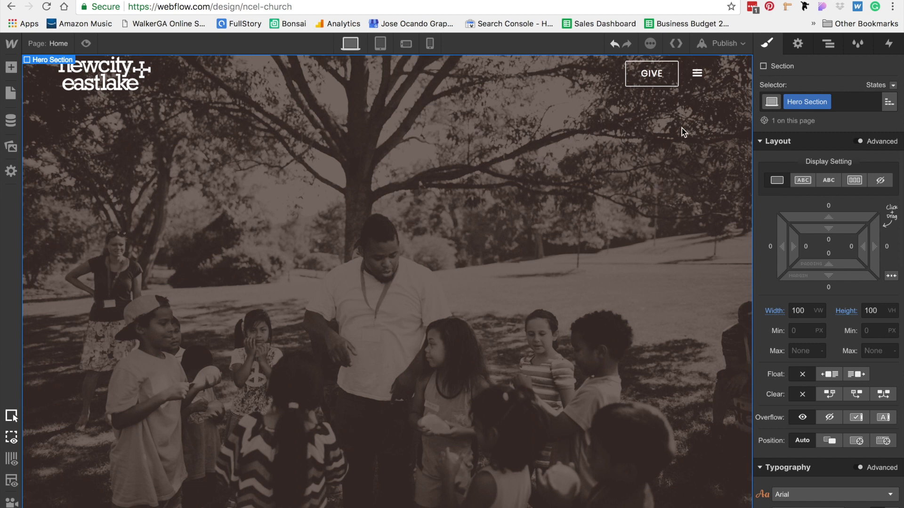
In the Give Button's Hover state, set the text colour to the Black swatch.
click(651, 74)
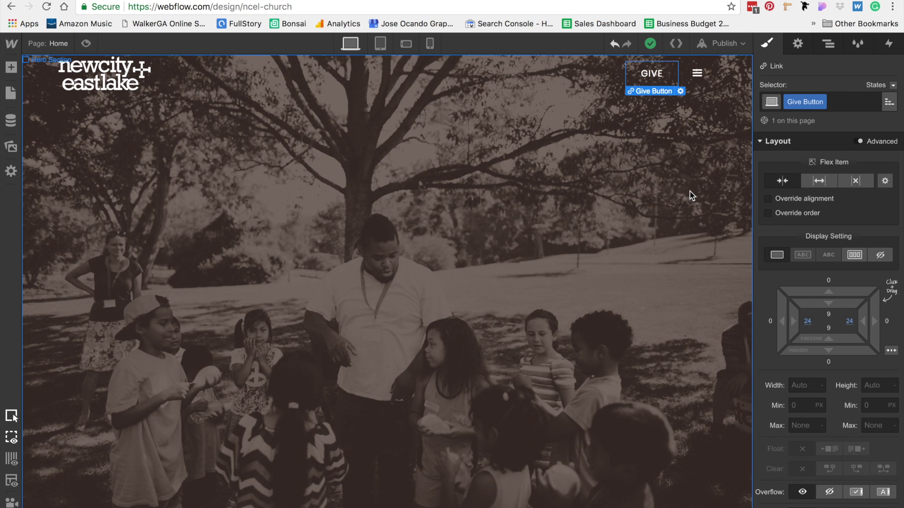
click(893, 86)
click(869, 113)
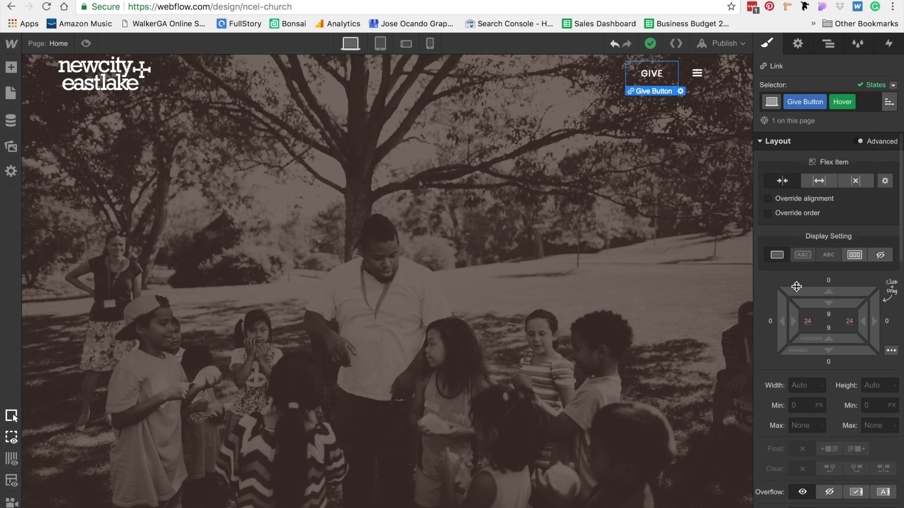
scroll(800, 299, down, 5)
scroll(800, 299, down, 3)
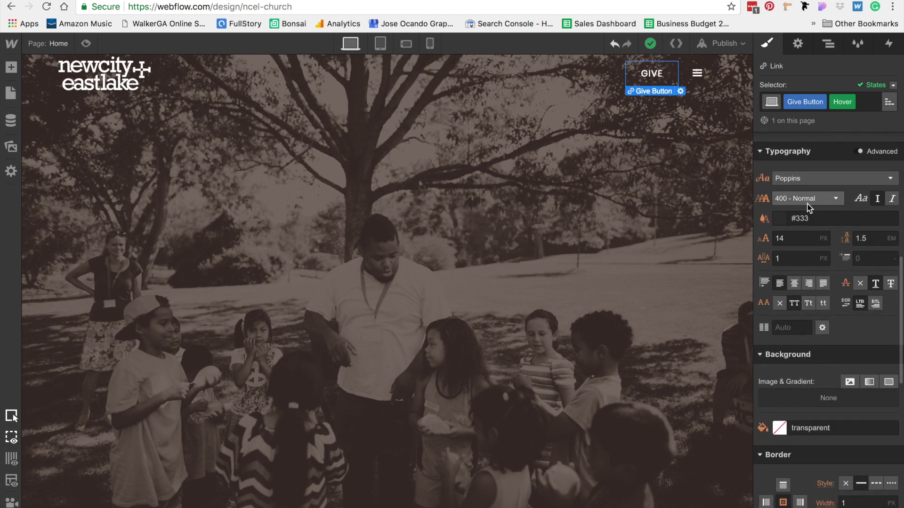
click(780, 219)
click(785, 379)
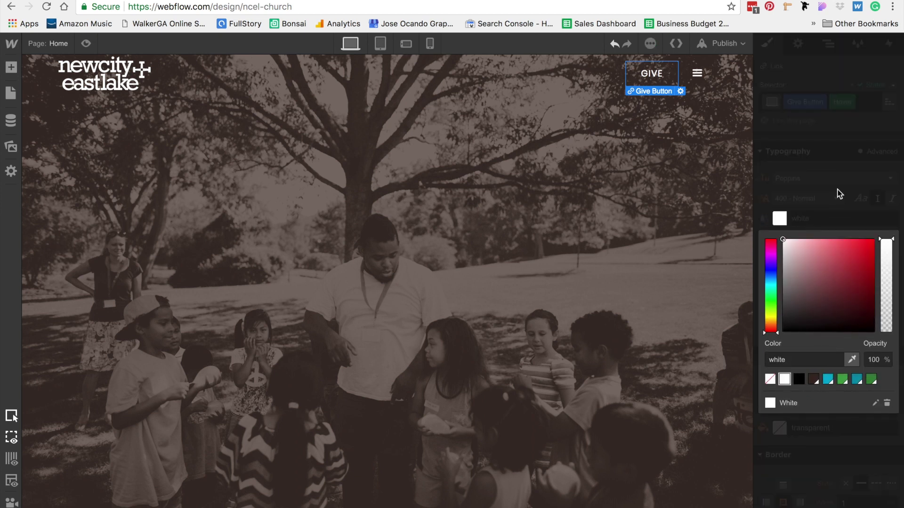
click(830, 188)
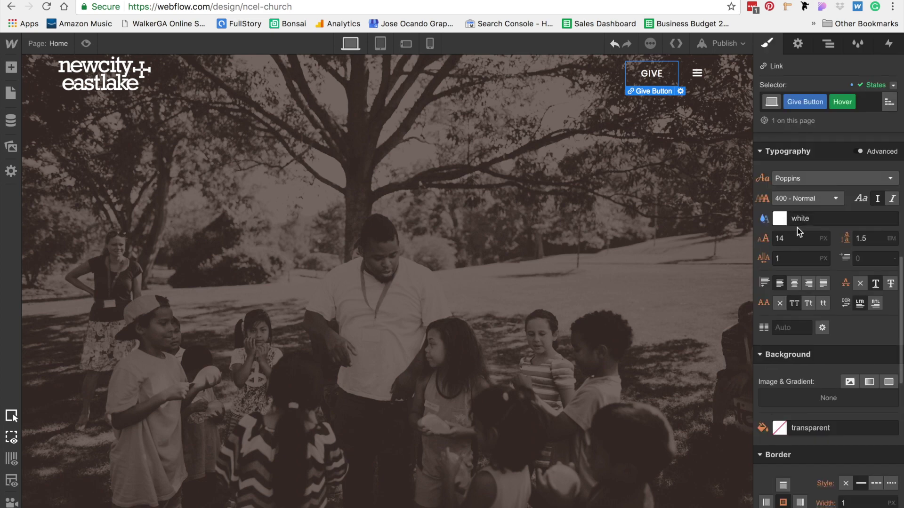
click(798, 221)
click(813, 379)
click(842, 169)
Make the background colour of the Give Button's Hover state white.
scroll(828, 202, down, 5)
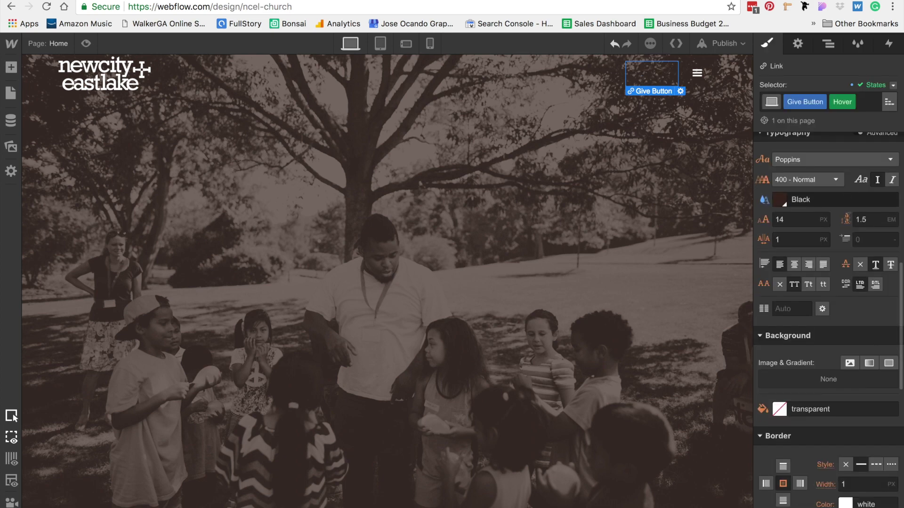
click(780, 290)
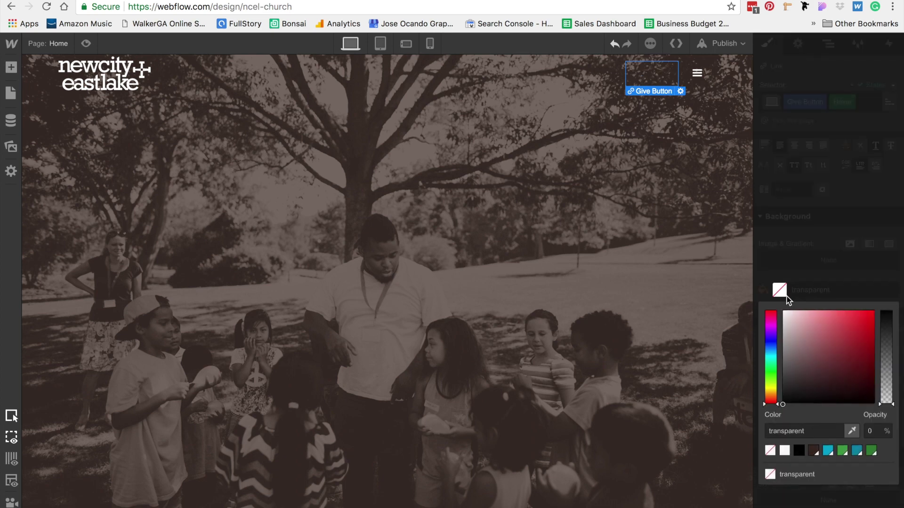
click(784, 451)
click(813, 210)
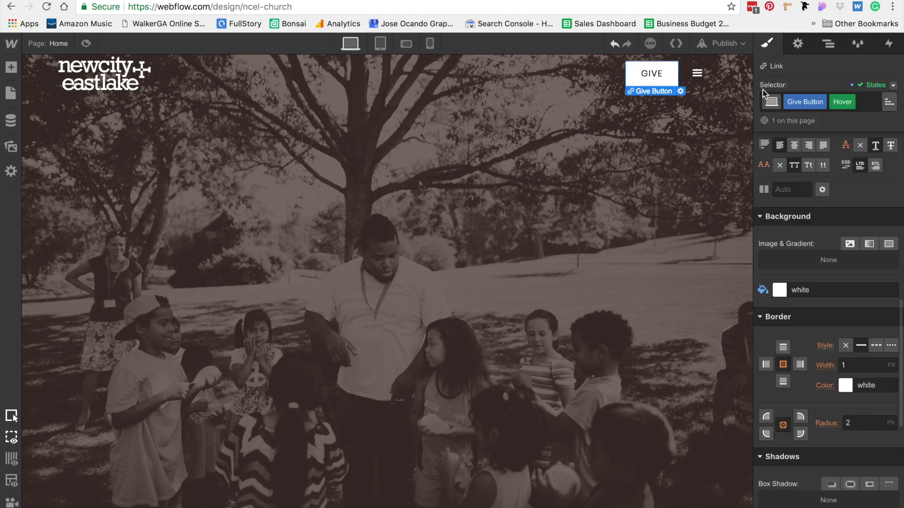
Return the Give Button to its normal state and add a 200 ms ease transition on Background Color.
click(894, 88)
click(864, 98)
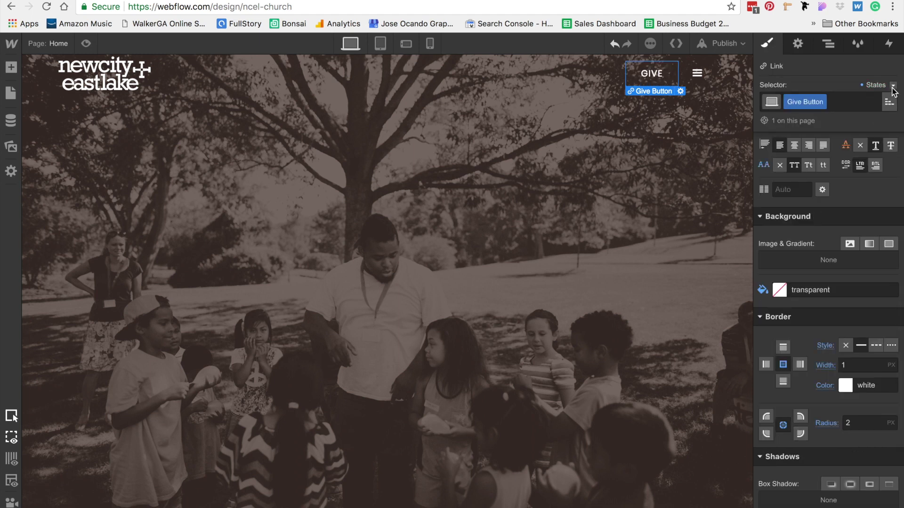
scroll(804, 266, down, 10)
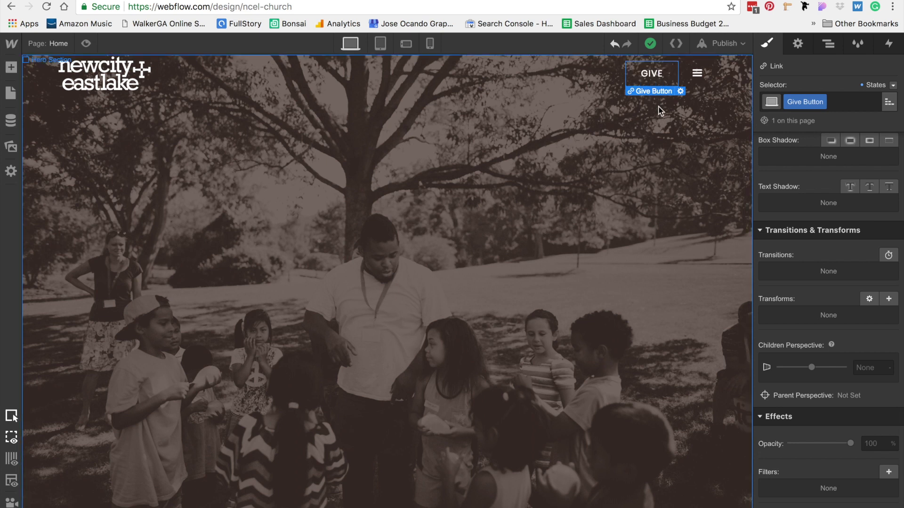
click(886, 257)
click(806, 199)
scroll(828, 245, down, 3)
click(835, 249)
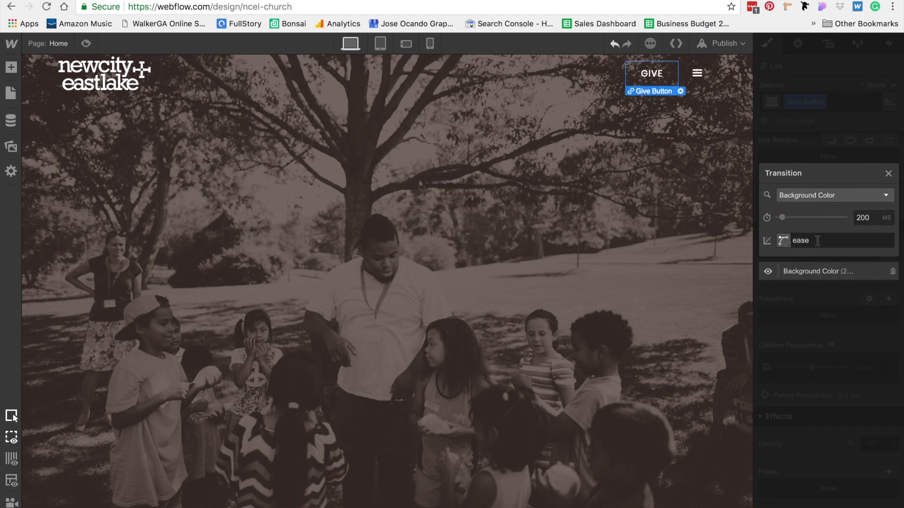
click(827, 341)
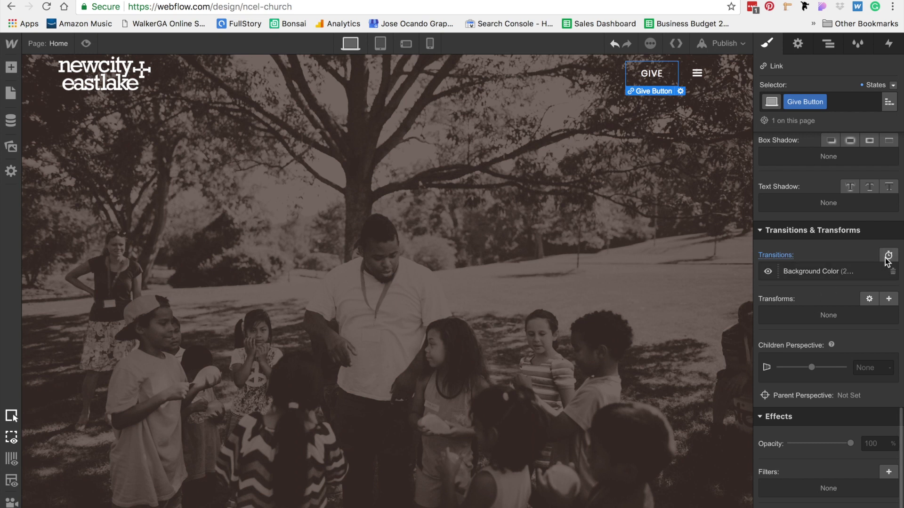
Add a second transition to the Give Button on Font Color, lasting 200 ms with ease timing.
click(883, 258)
click(823, 217)
scroll(829, 279, down, 10)
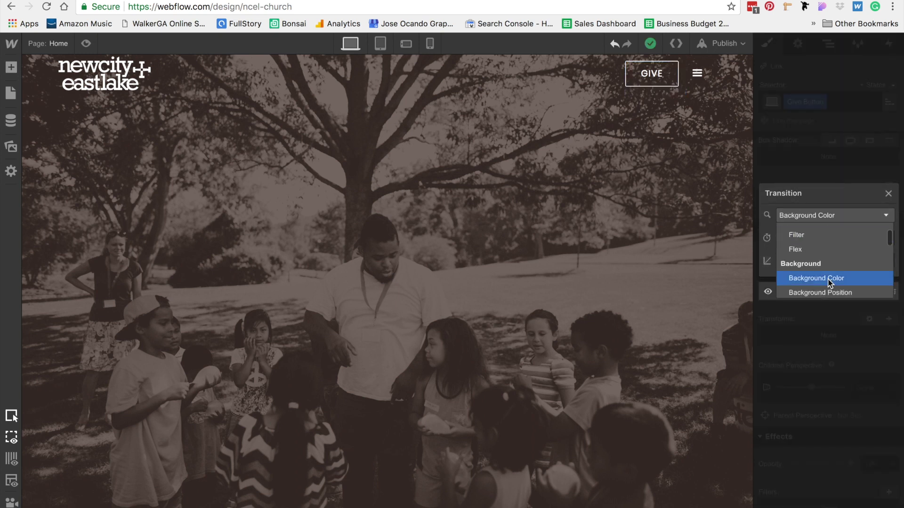
scroll(829, 282, down, 5)
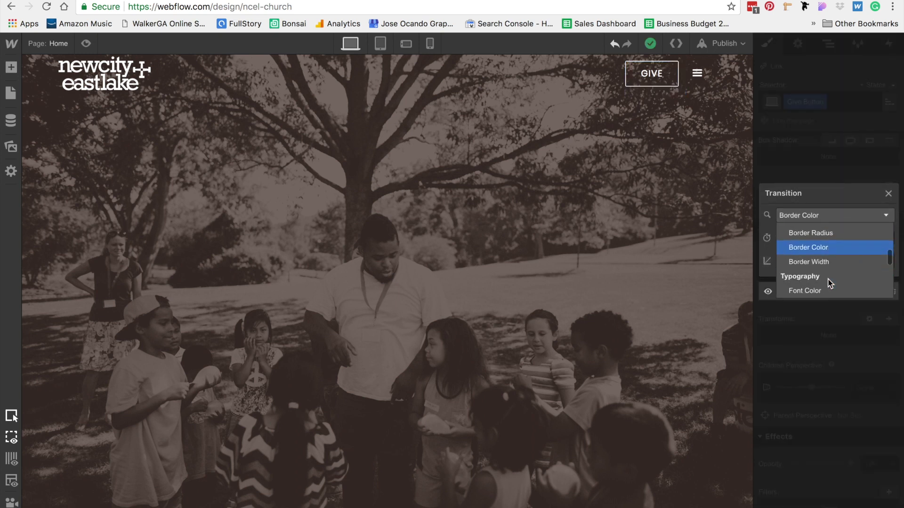
click(824, 267)
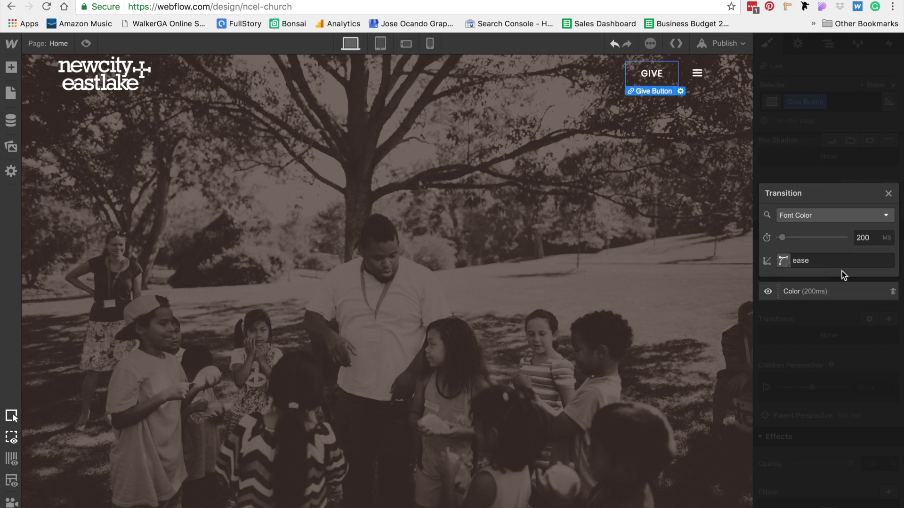
click(833, 379)
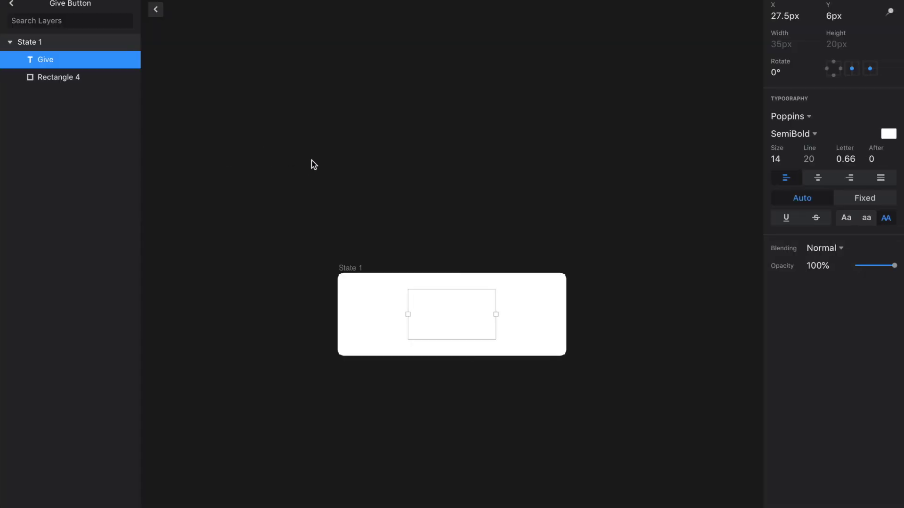
Switch to the design mockup, return to the Home artboard and check the Nav group's size and offset from the top edge.
click(155, 9)
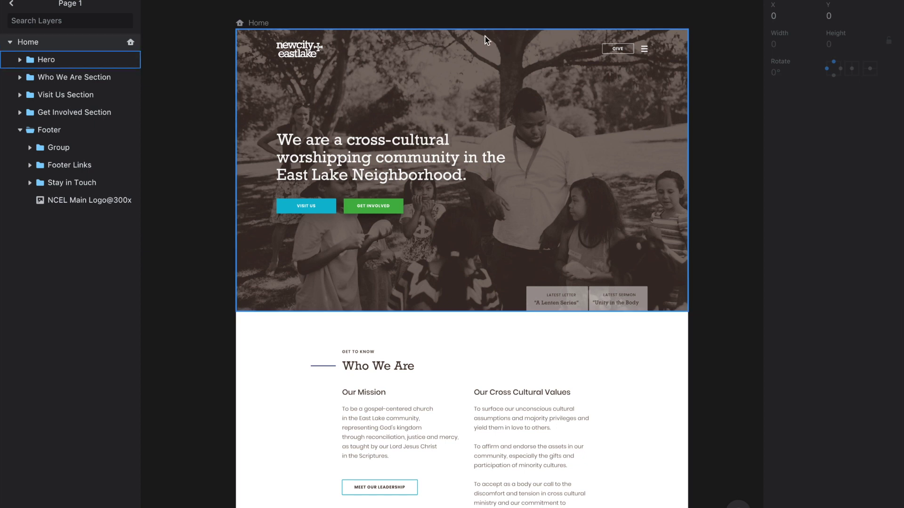
click(297, 47)
click(297, 47)
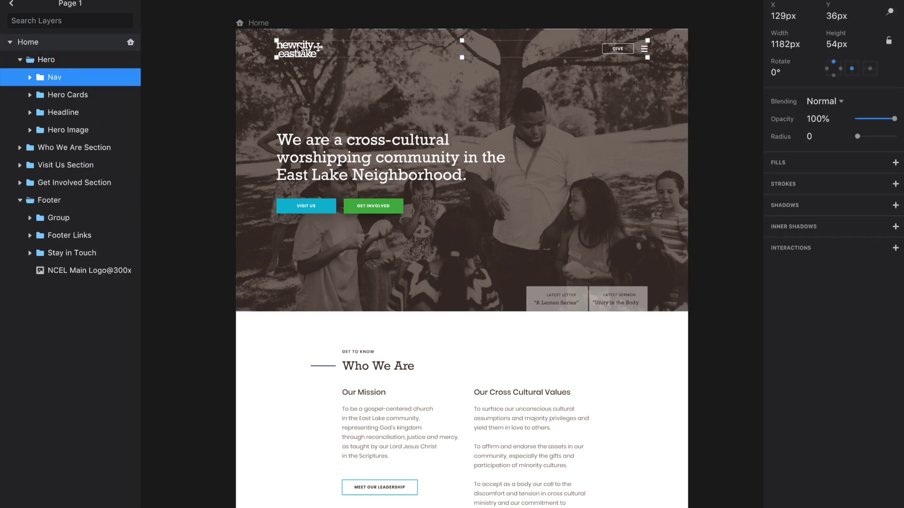
key(alt)
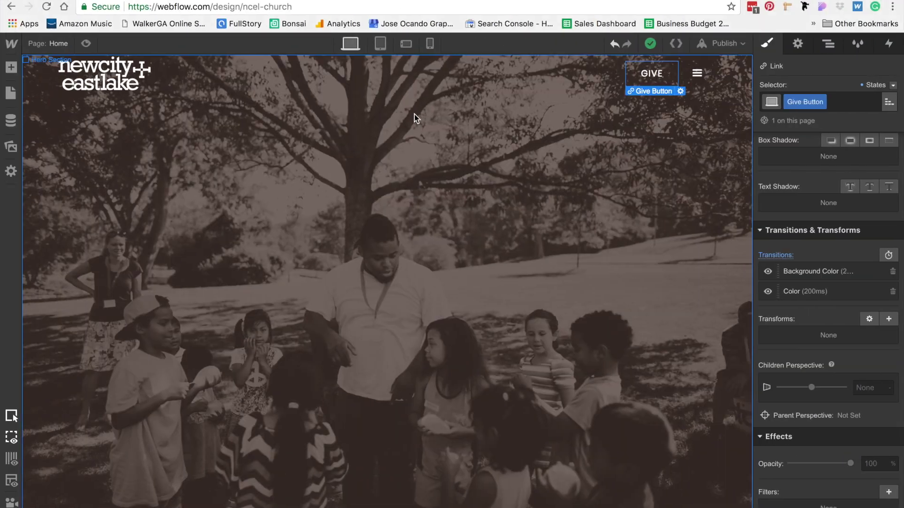
Back in Webflow, set the Navbar's top margin to 36 px.
click(487, 84)
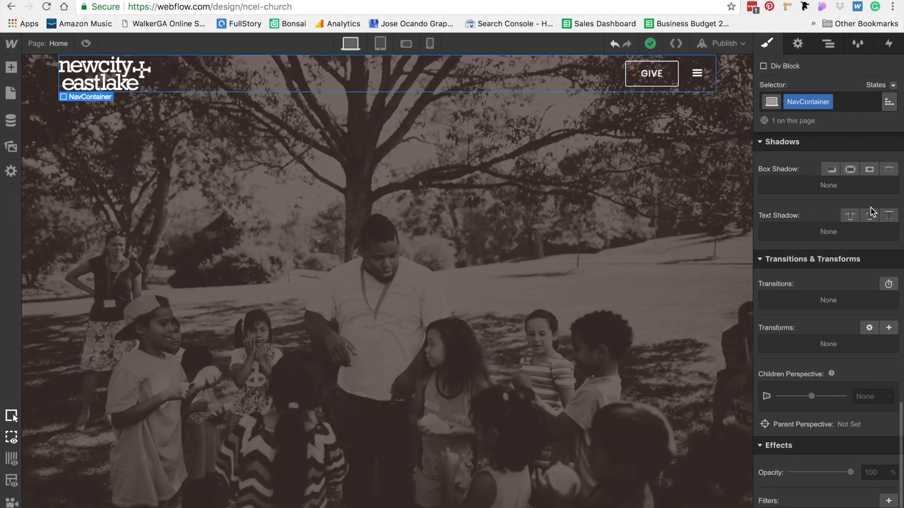
scroll(828, 283, up, 10)
click(40, 73)
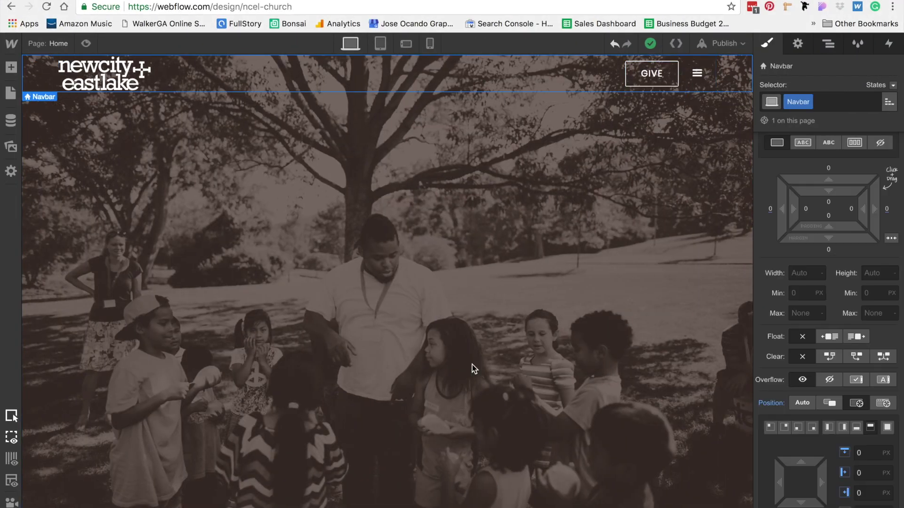
click(855, 173)
text(36)
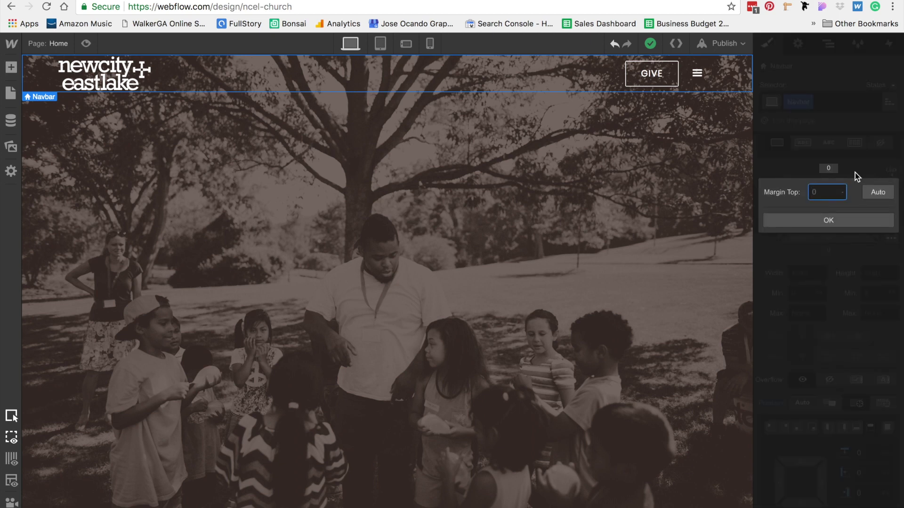
key(Return)
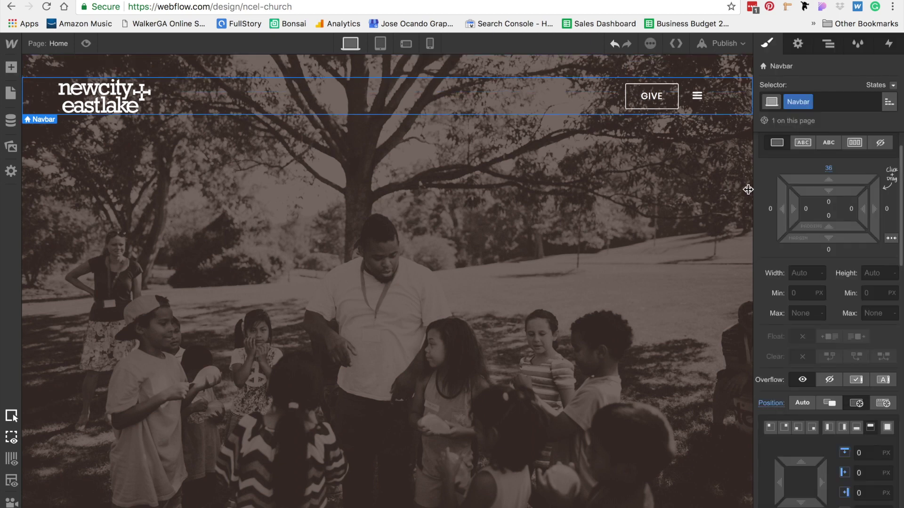
Set the Hero Section to a vertical flex layout with its children centred both vertically and horizontally.
click(618, 201)
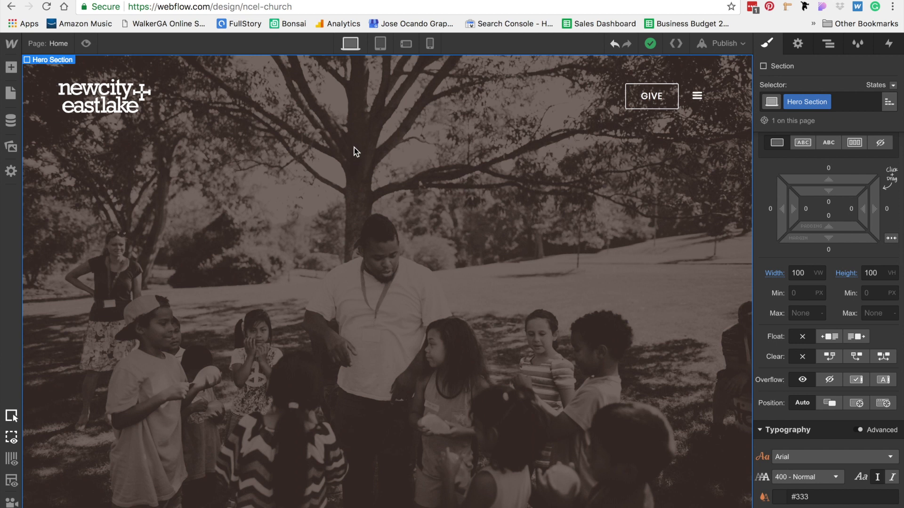
click(828, 44)
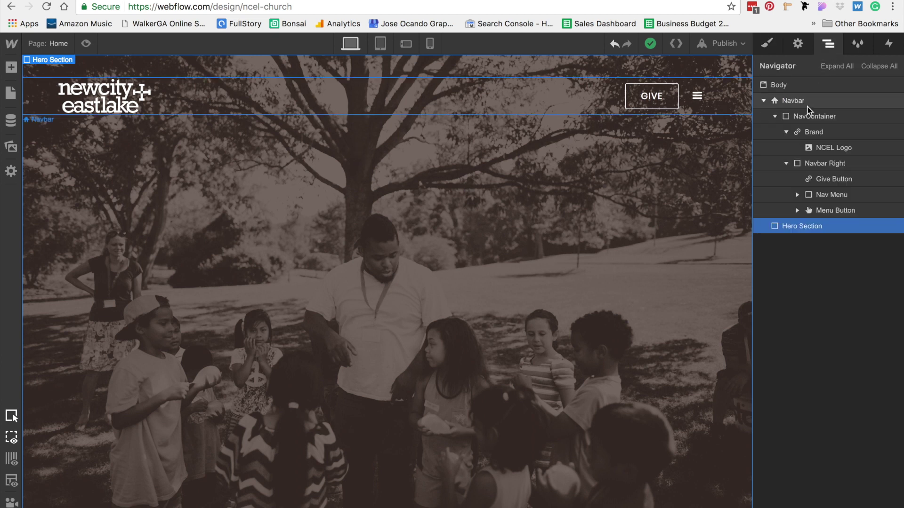
click(879, 66)
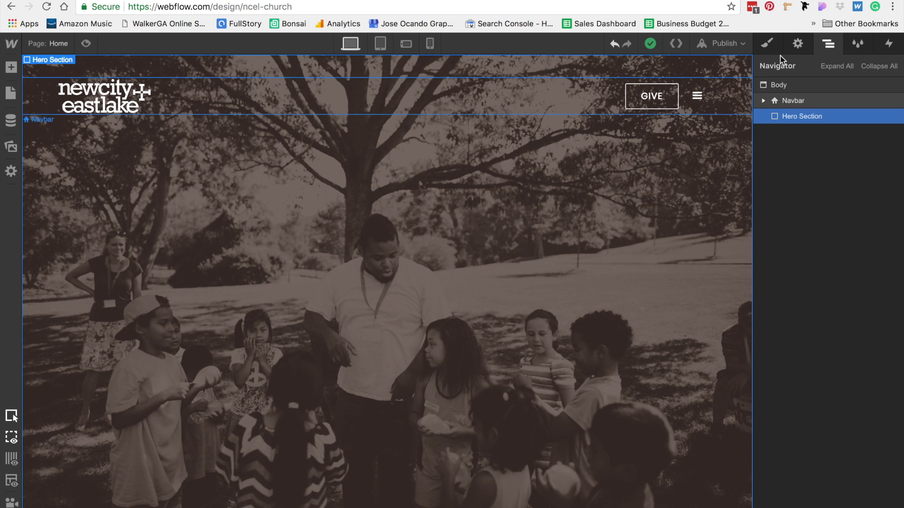
click(769, 43)
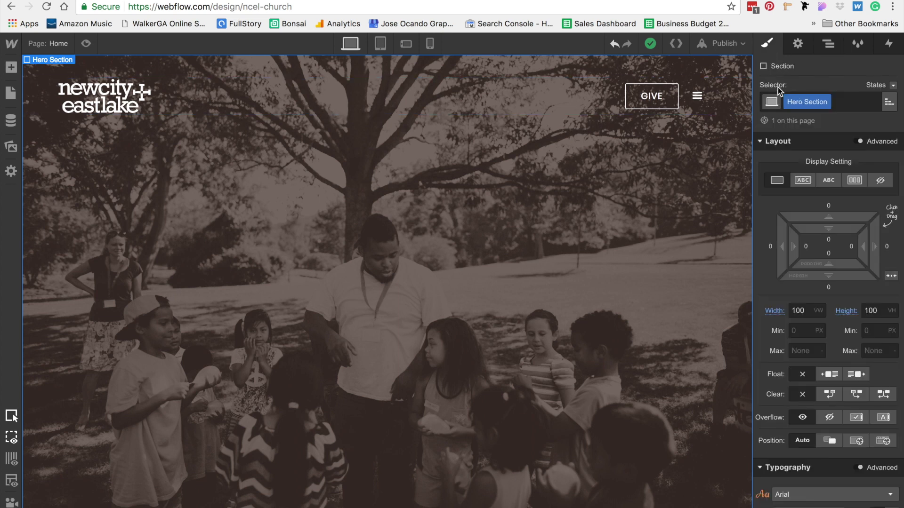
click(859, 183)
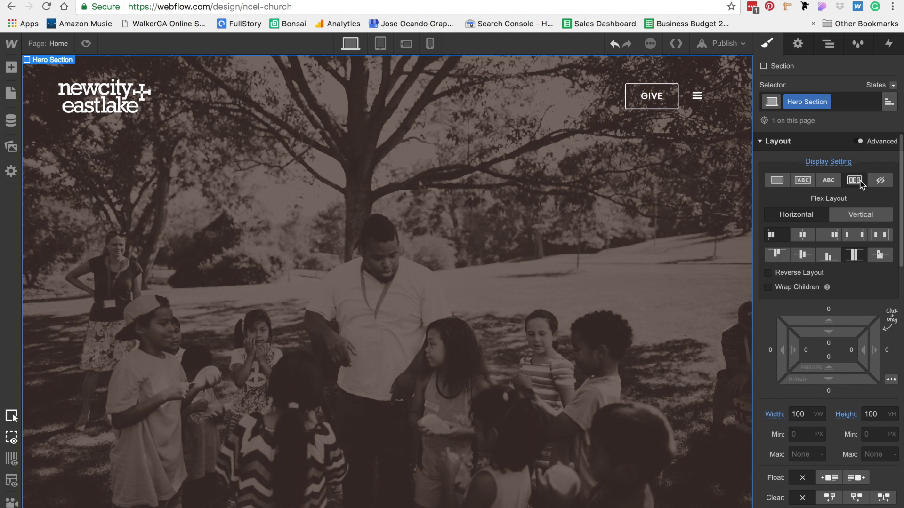
click(861, 216)
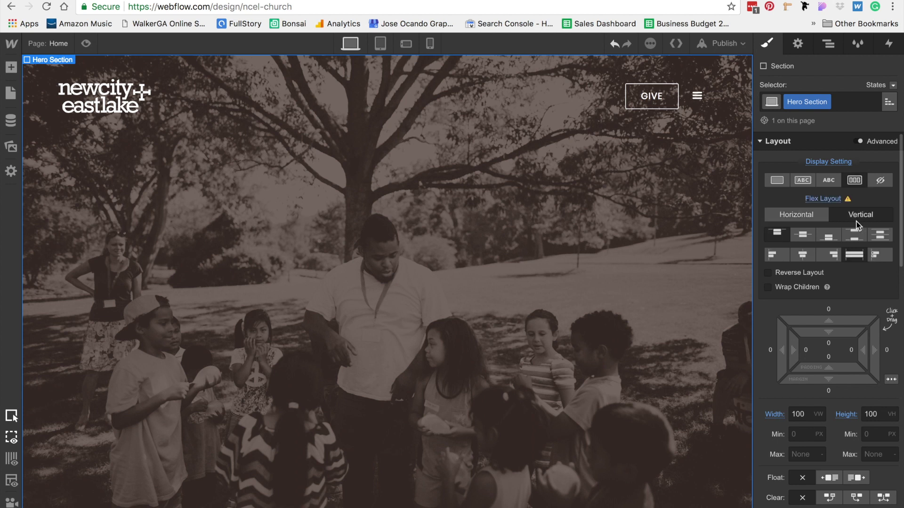
click(805, 235)
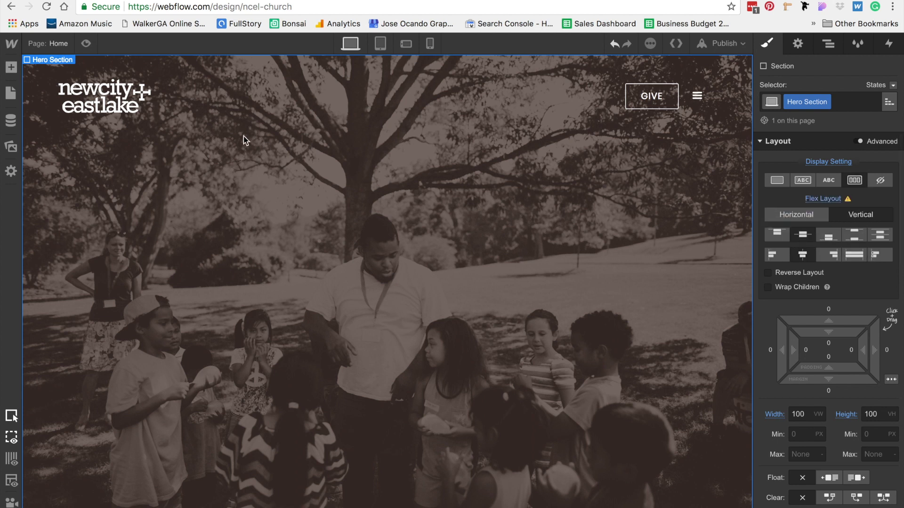
Add a Div Block inside the Hero Section and give it the new class Container.
key(a)
drag(52, 233, 285, 264)
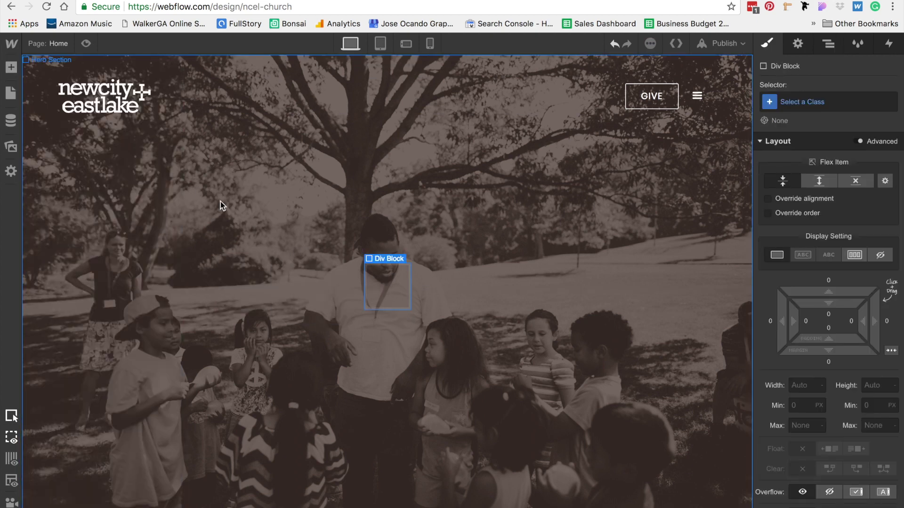
click(846, 99)
text(Co)
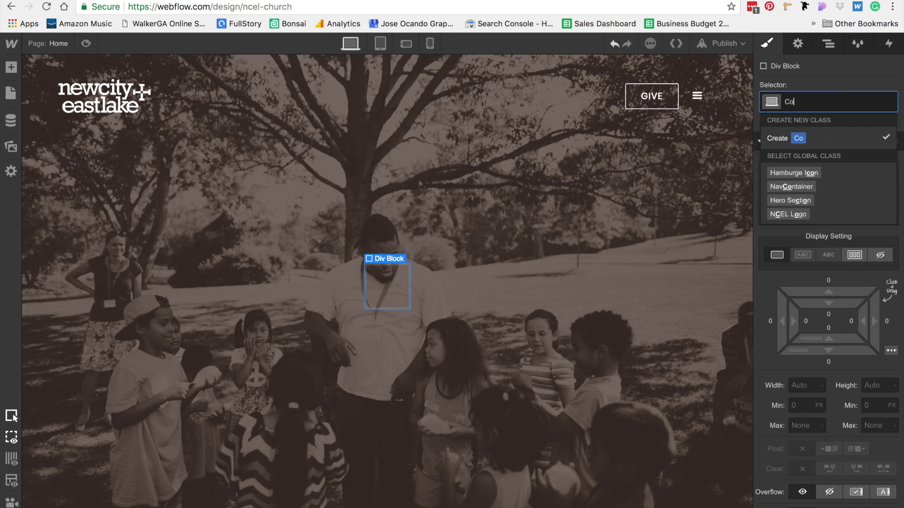
key(BackSpace)
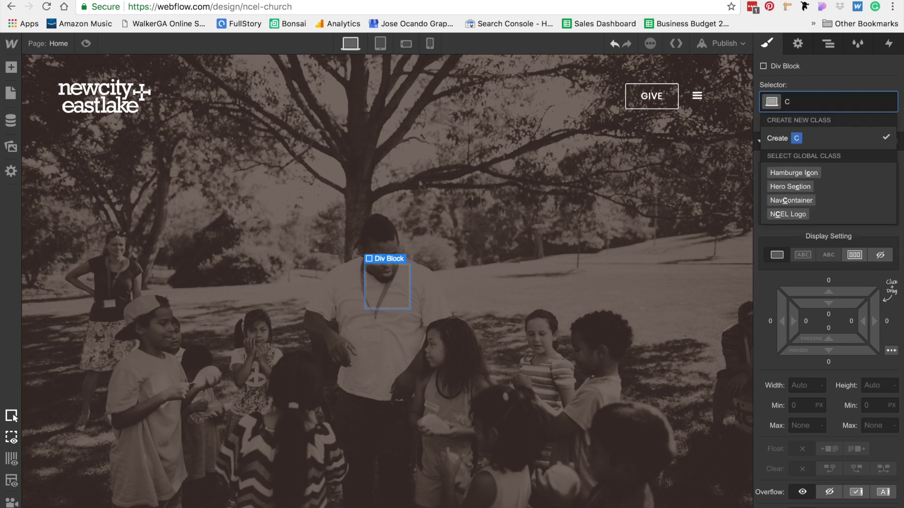
text(ontainer)
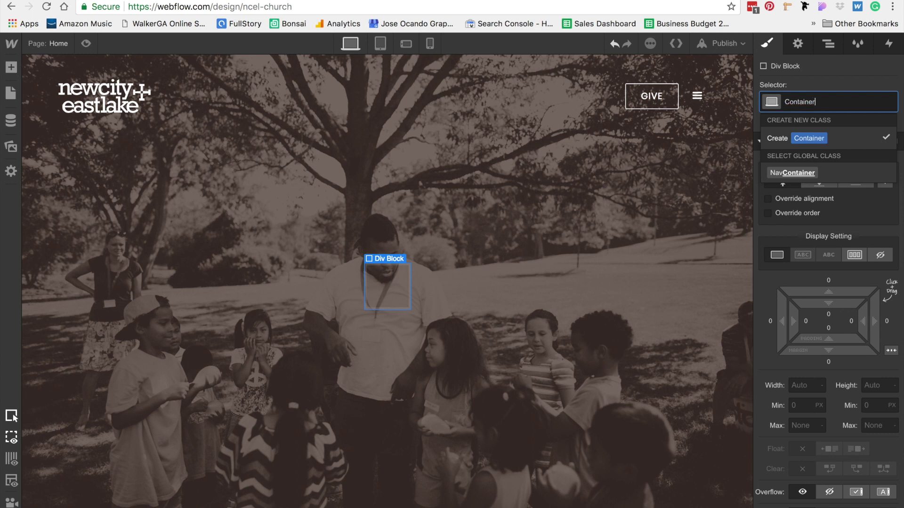
key(Return)
Set the Container's width to 90% and its maximum width to 1200 px.
click(799, 386)
text(90%)
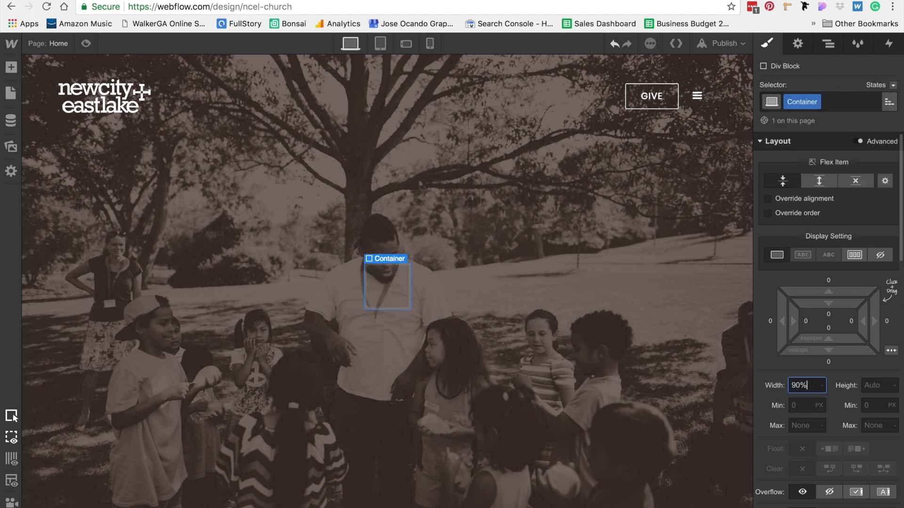
key(Return)
key(Tab)
key(Tab)
key(Tab)
key(Tab)
text(1200px)
key(Return)
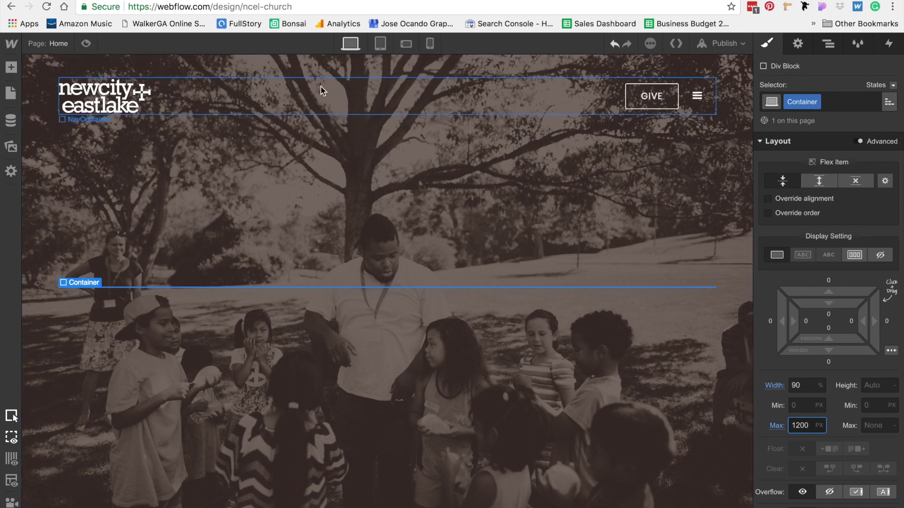
Add an H1 heading inside the Container of the Hero Section.
click(831, 45)
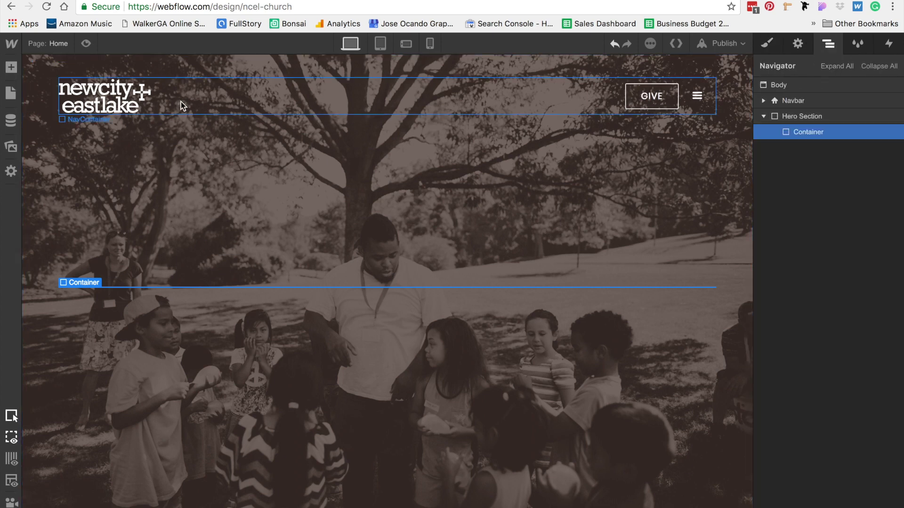
click(11, 67)
drag(52, 360, 820, 136)
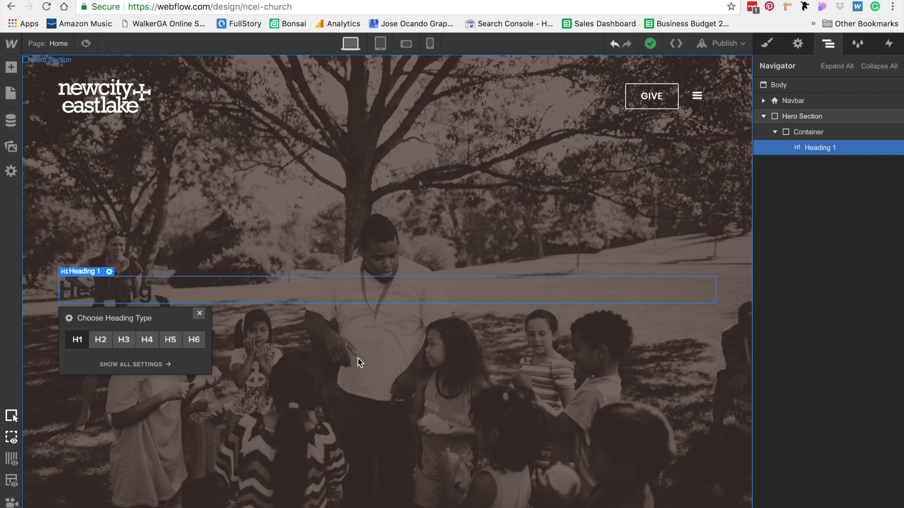
Set the Hero Section's text colour to the White swatch.
click(273, 356)
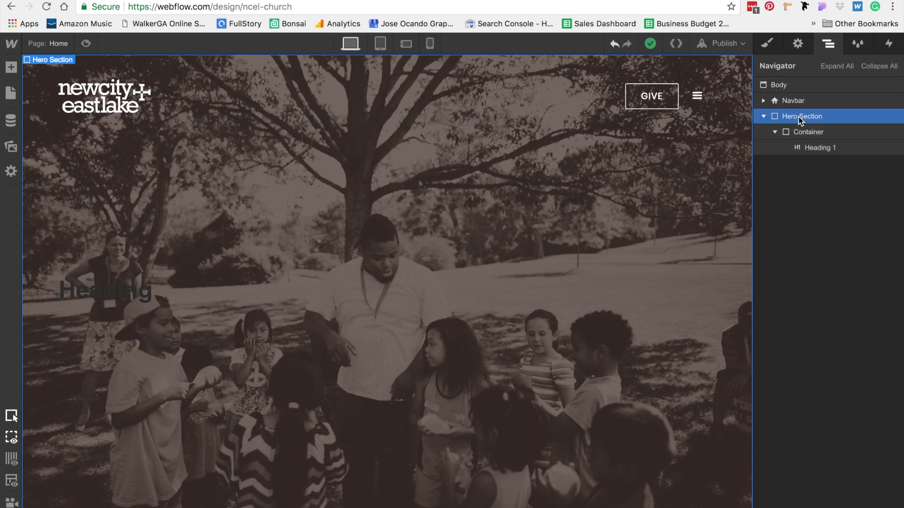
click(767, 43)
scroll(812, 401, down, 3)
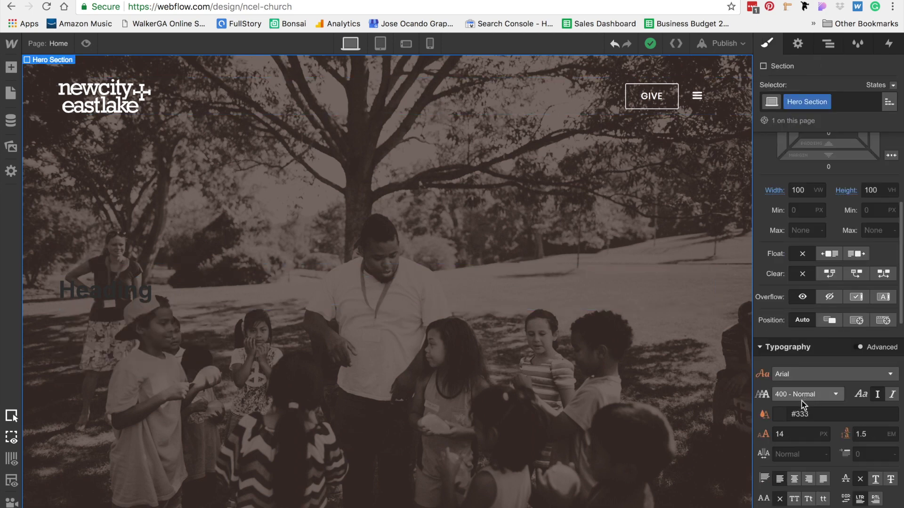
click(781, 415)
click(784, 368)
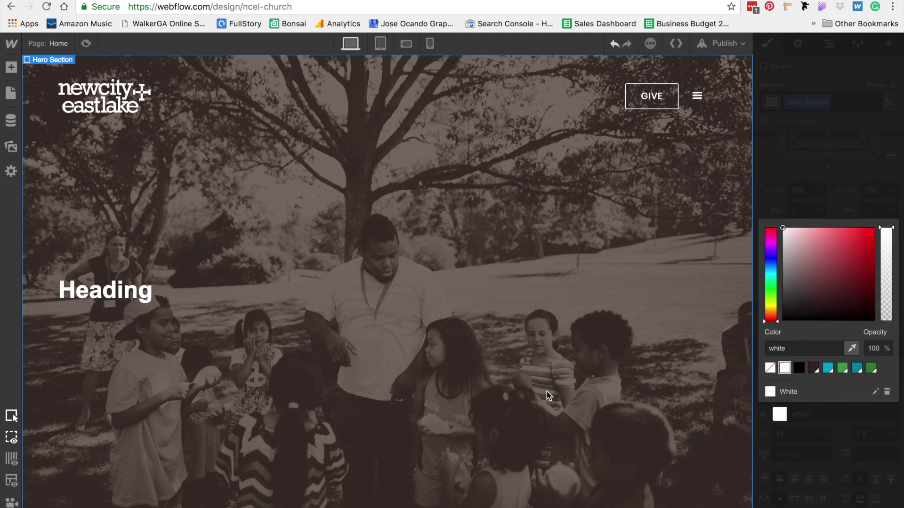
click(289, 374)
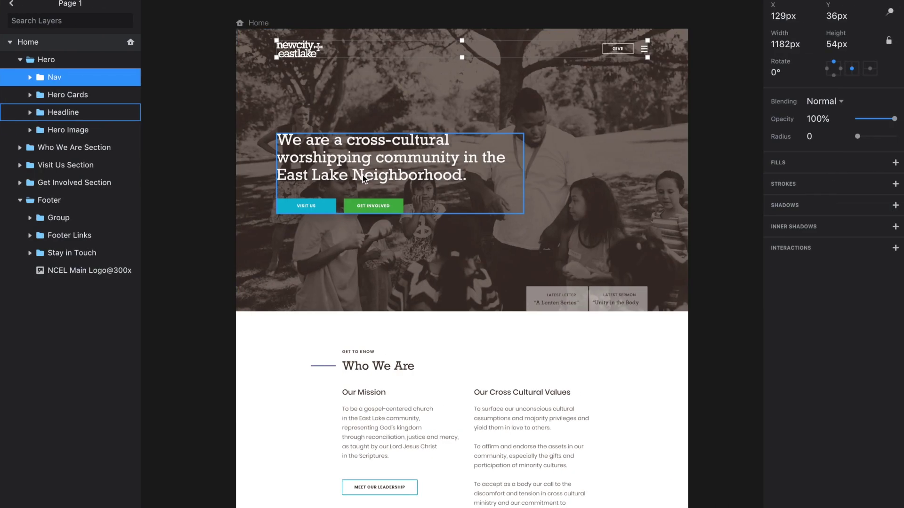
Copy the hero headline from the design mockup and replace the H1 placeholder in Webflow with "We are a cross-cultural worshipping community in the East Lake Neighborhood.".
click(352, 159)
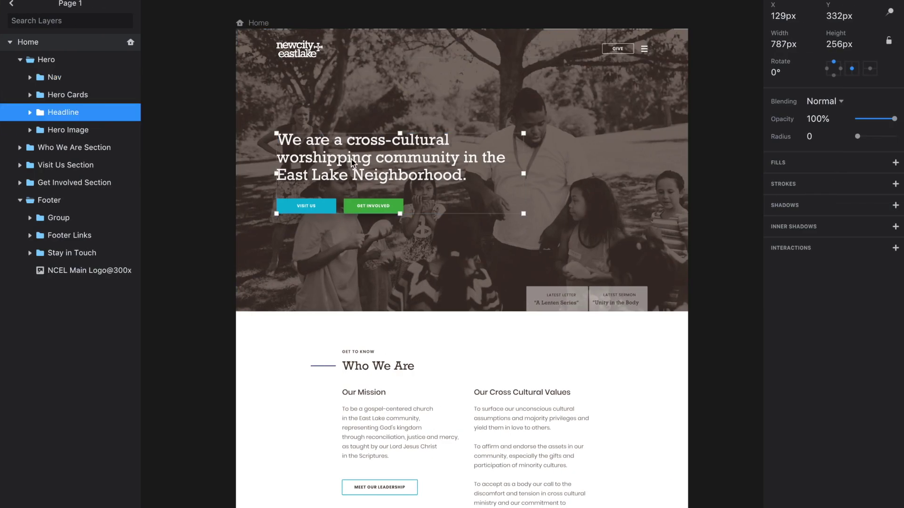
click(351, 159)
double_click(351, 159)
key(ctrl+c)
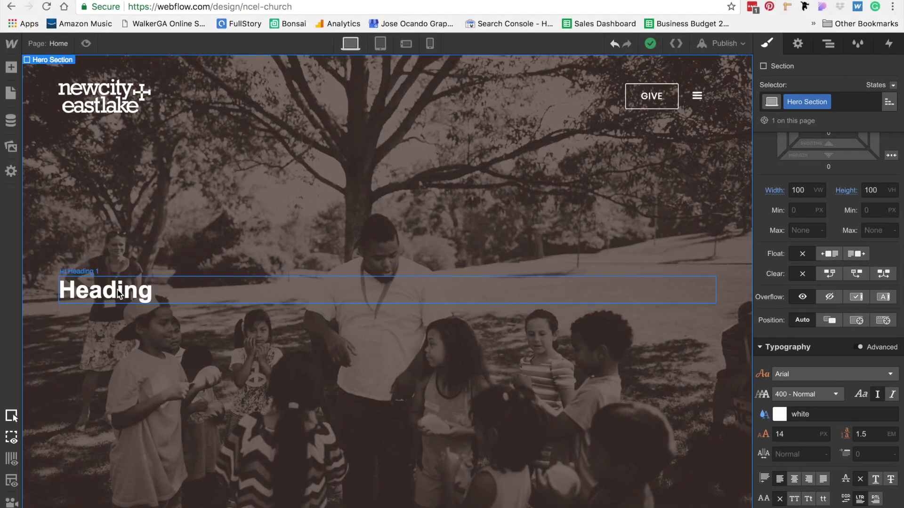
double_click(119, 291)
key(ctrl+v)
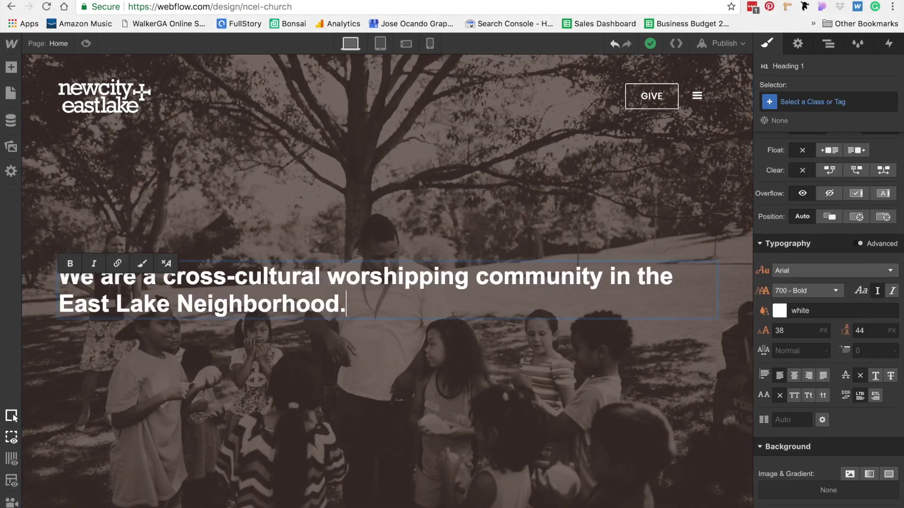
click(341, 360)
Finish editing the hero headline and choose the All H1 Headings tag as its style selector.
click(418, 277)
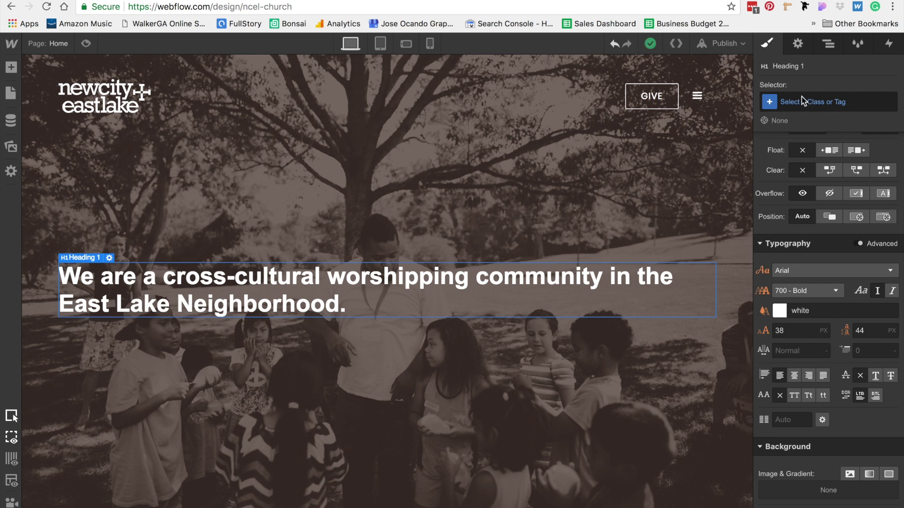
click(803, 101)
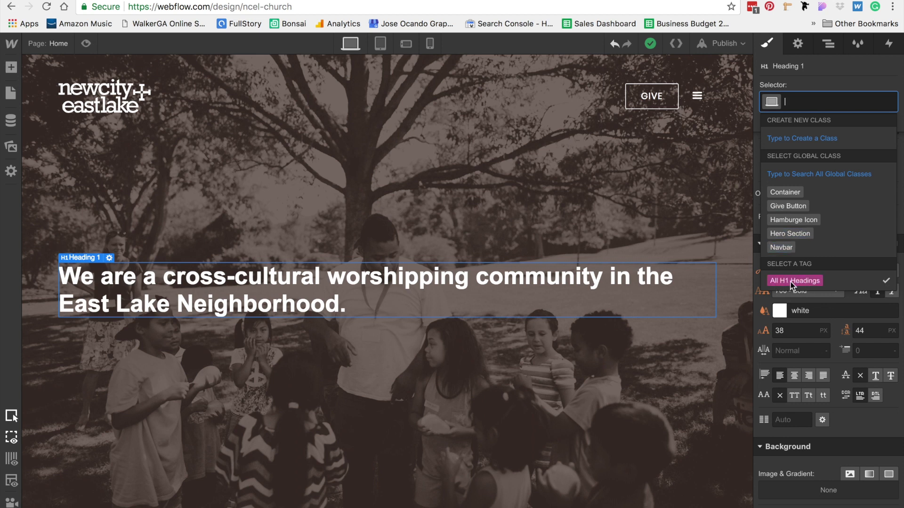
click(787, 281)
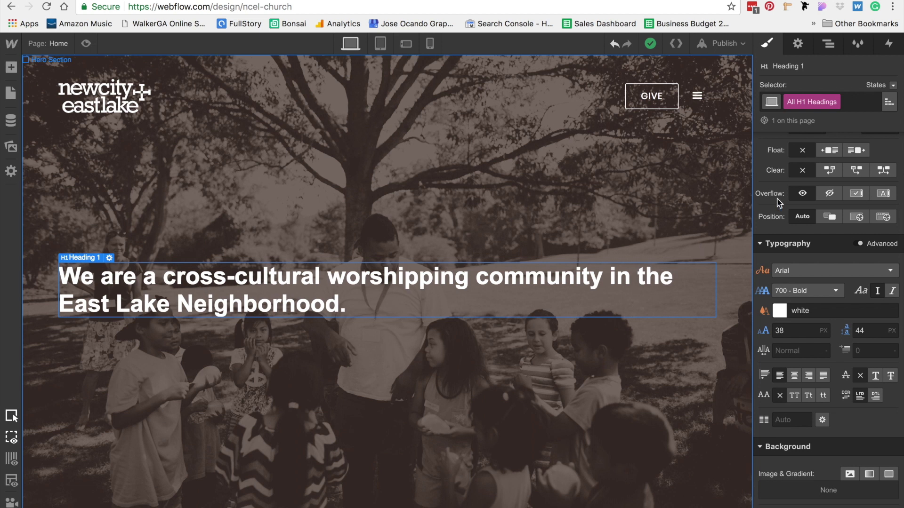
Try the H2 heading type on the hero headline, return it to H1 and reopen its style settings.
click(799, 46)
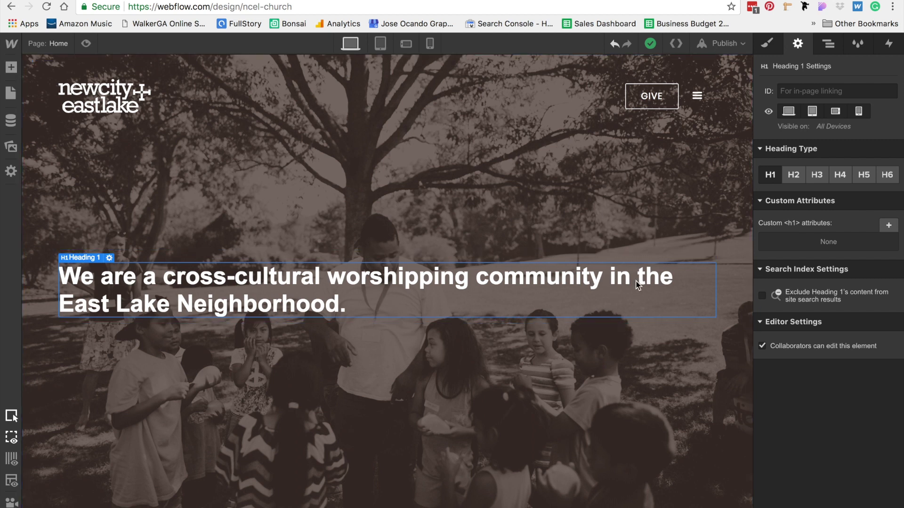
click(793, 175)
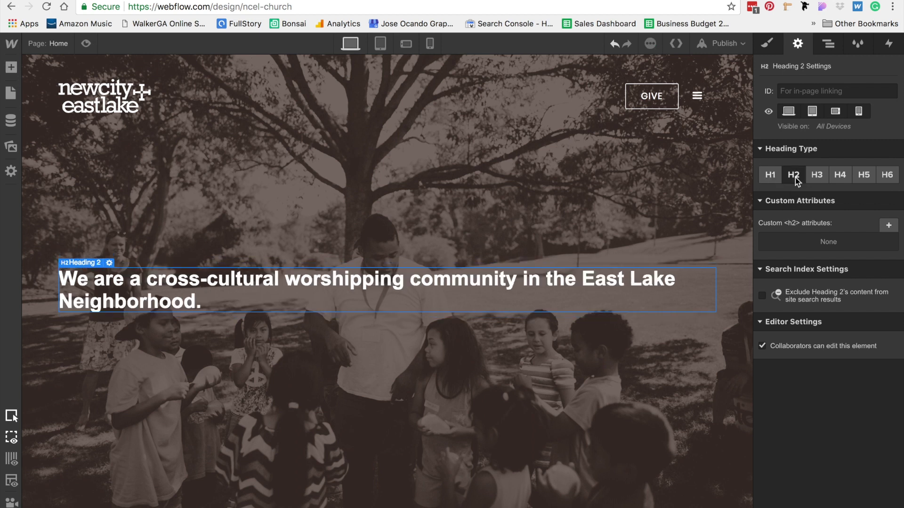
click(771, 177)
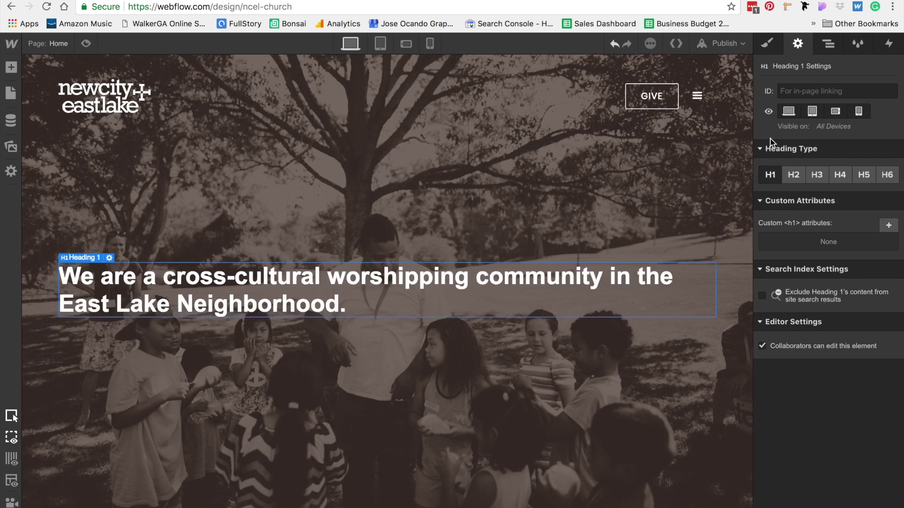
click(767, 45)
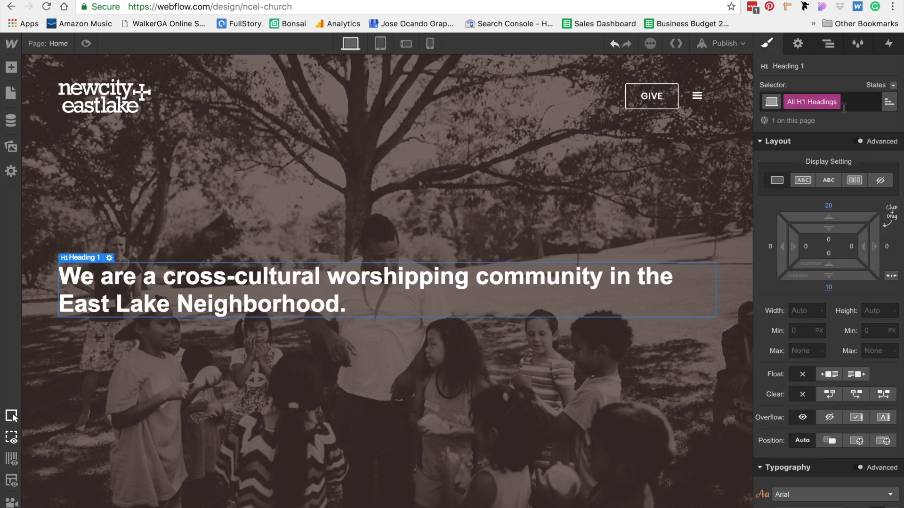
Replace the tag selector on the hero headline with a new class named H1.
click(696, 155)
click(525, 266)
click(840, 105)
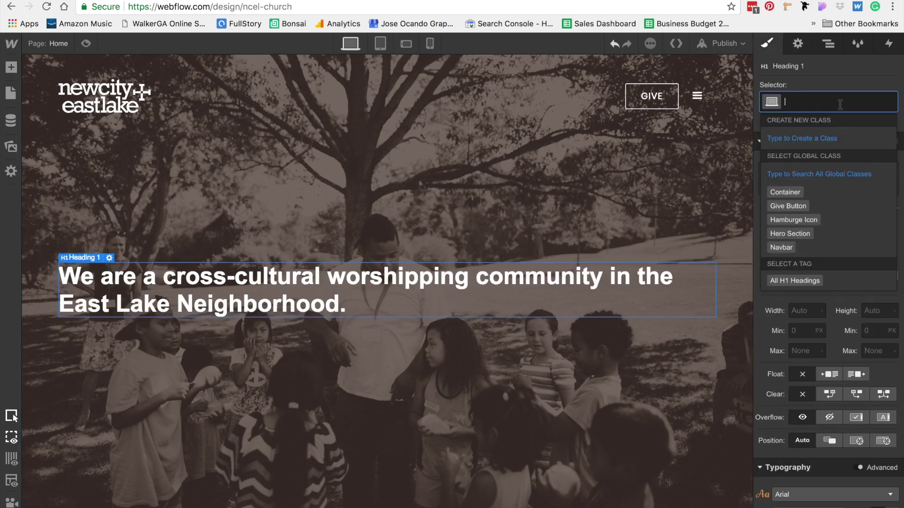
text(H1)
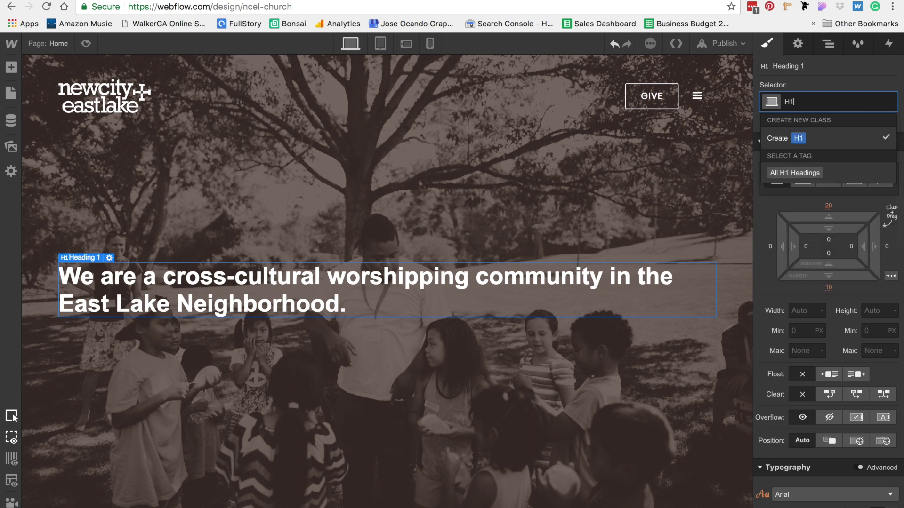
key(Return)
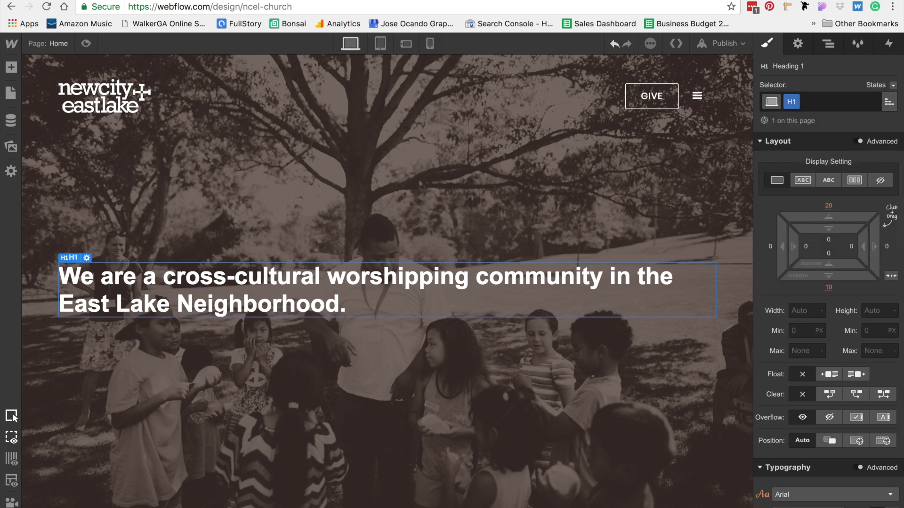
Preview the H2 and H3 heading types on the headline with the H1 class, ending on H1.
click(797, 43)
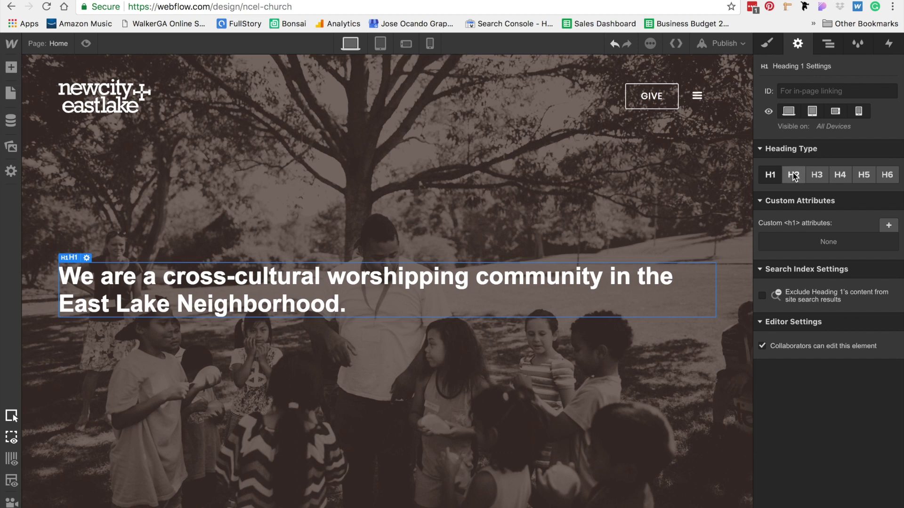
click(794, 174)
click(771, 175)
click(816, 175)
click(766, 174)
Set the H1 class's font to Zilla Slab and its weight to 400 - Normal.
click(767, 44)
scroll(828, 286, down, 1)
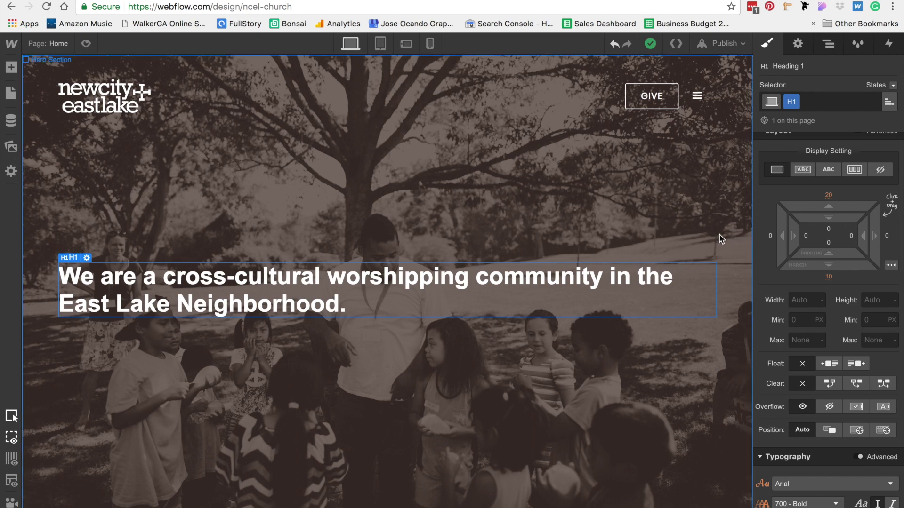
scroll(795, 287, down, 1)
scroll(793, 286, down, 5)
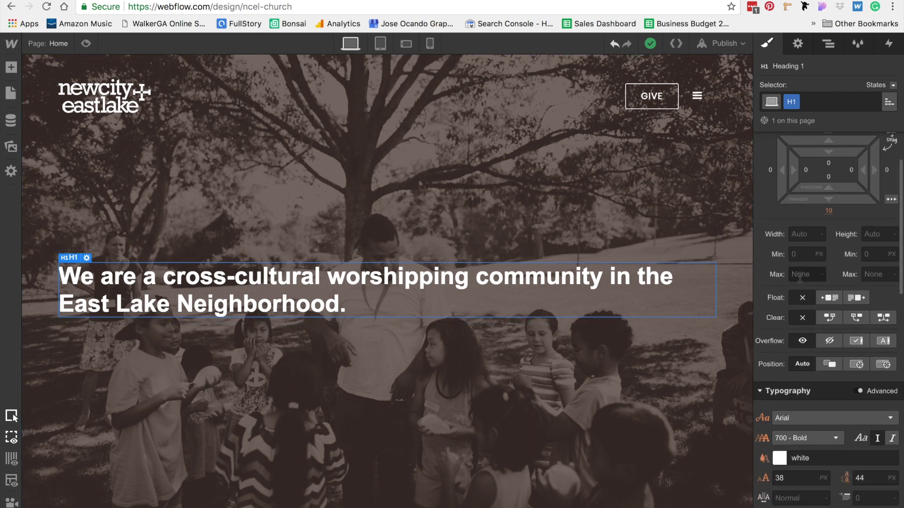
click(791, 356)
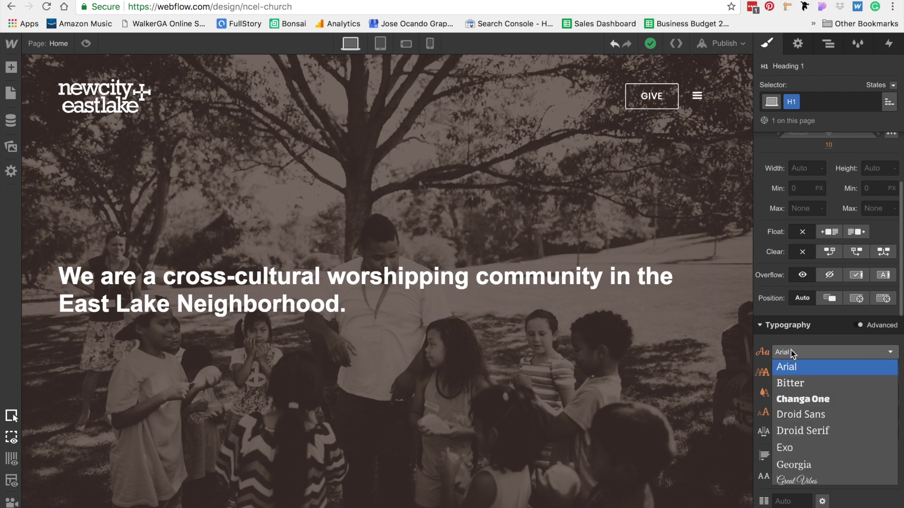
scroll(811, 404, down, 5)
scroll(814, 406, down, 5)
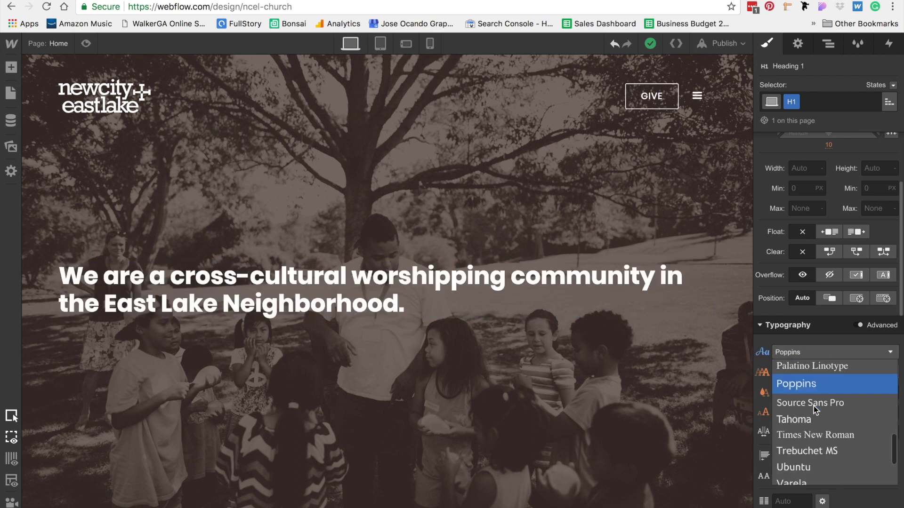
click(809, 471)
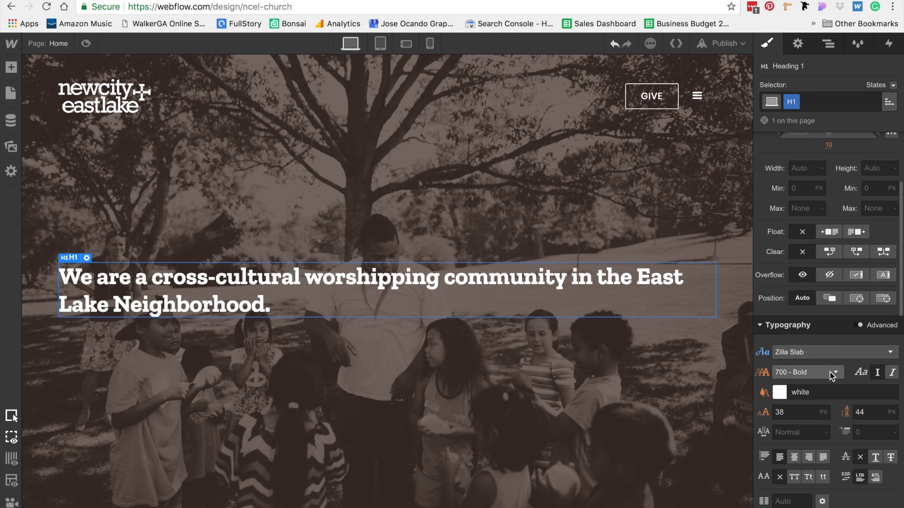
click(815, 373)
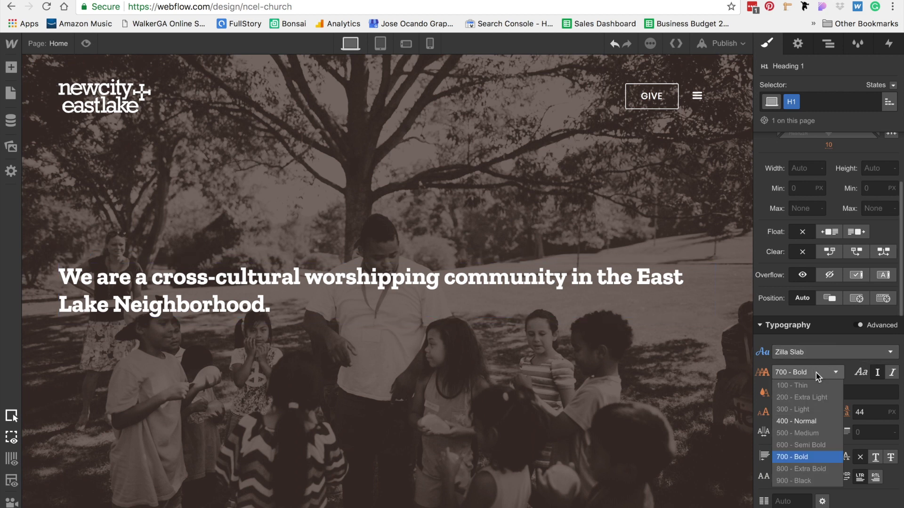
click(819, 422)
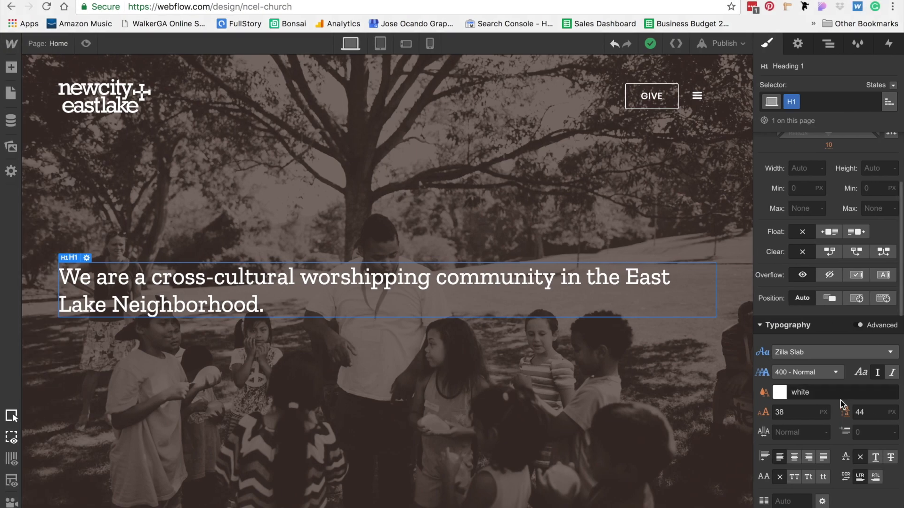
Set the hero headline's font size to 48 px and its line height to 1.125 em.
double_click(727, 412)
text(48)
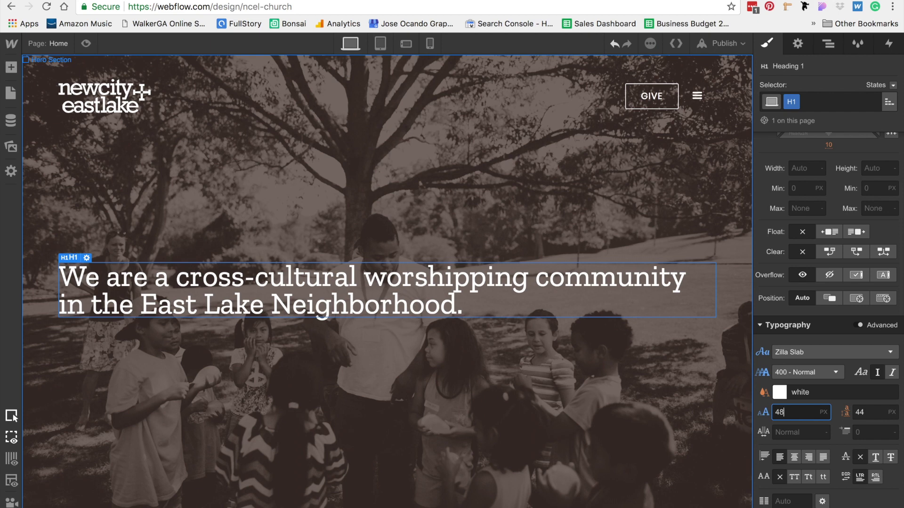
click(629, 390)
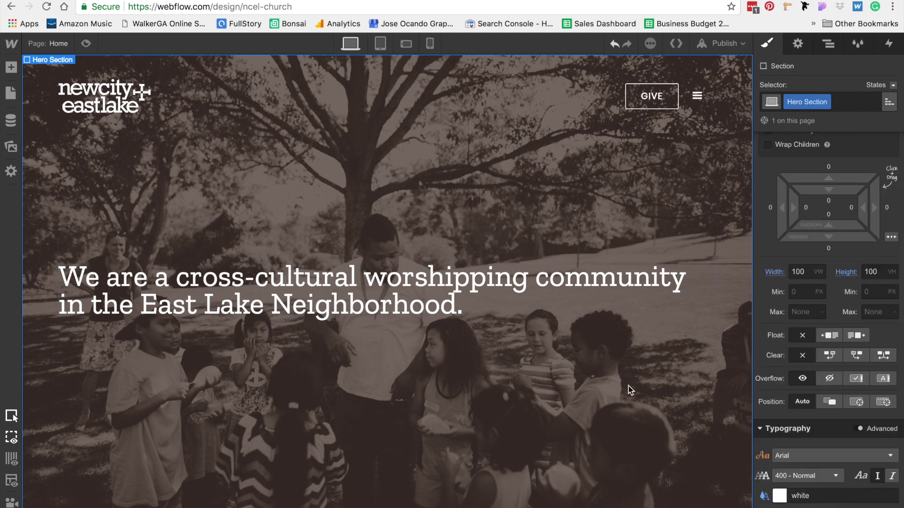
click(518, 294)
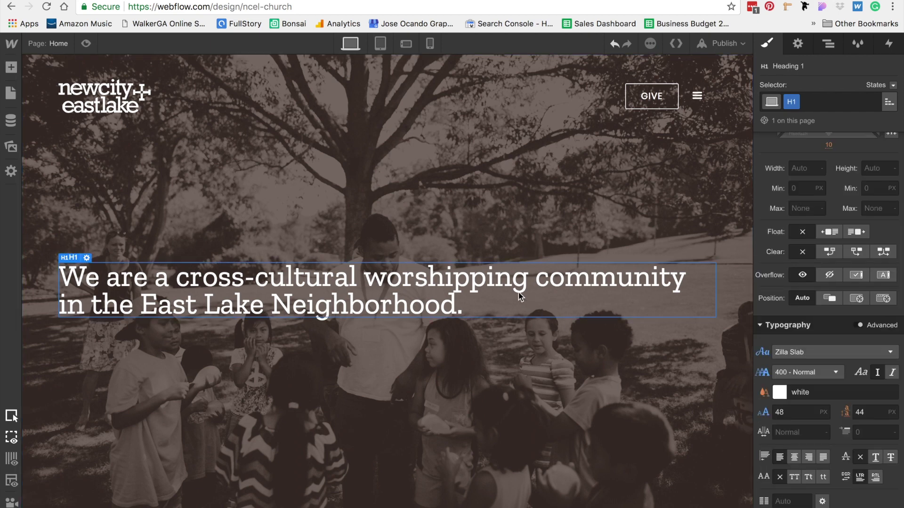
click(871, 413)
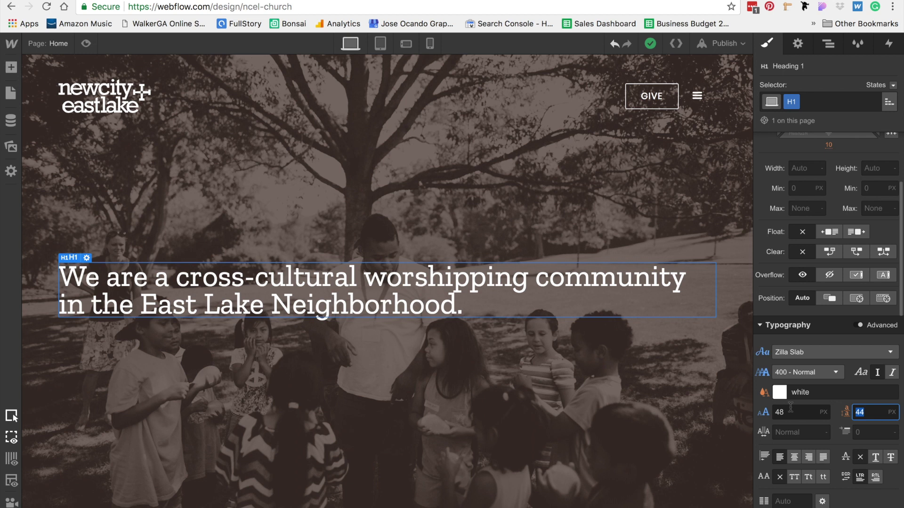
text(1.125em)
key(Return)
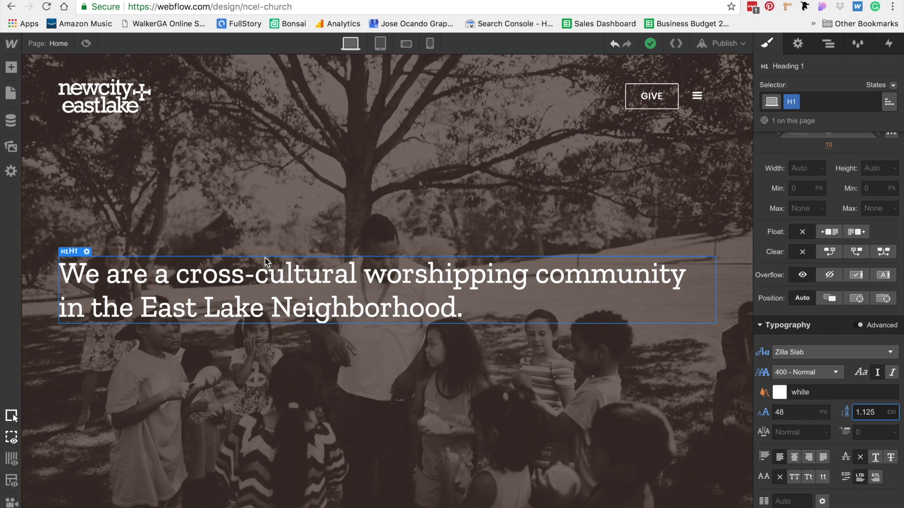
Check the headline's width in the design mockup and set the H1's maximum width in Webflow to 787 px.
click(614, 169)
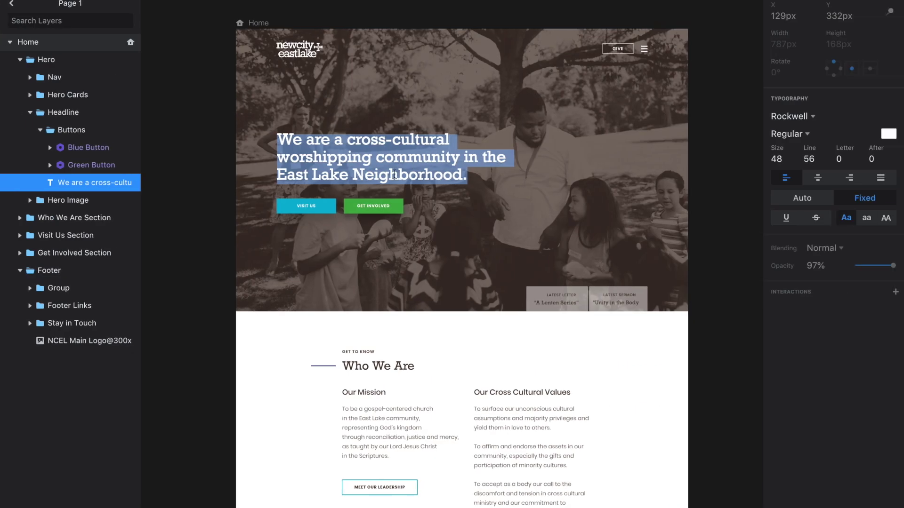
key(Escape)
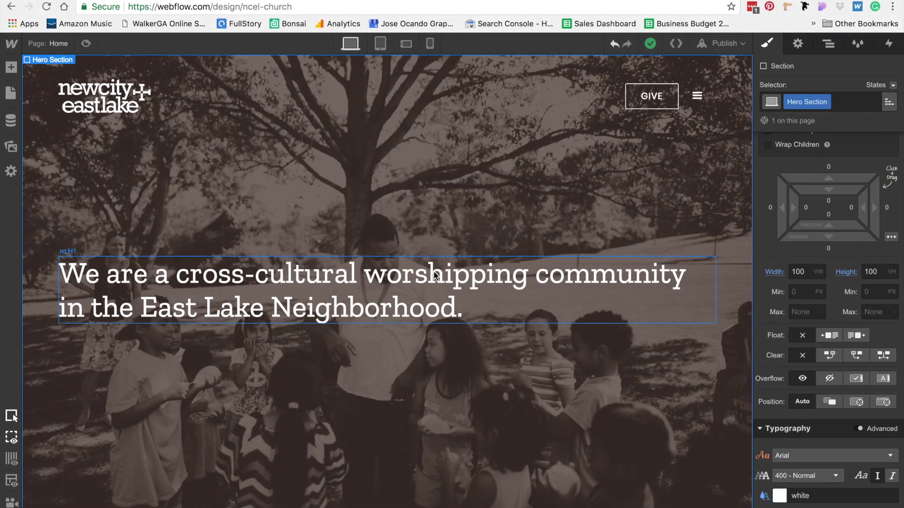
click(434, 276)
scroll(847, 248, up, 3)
scroll(847, 248, down, 5)
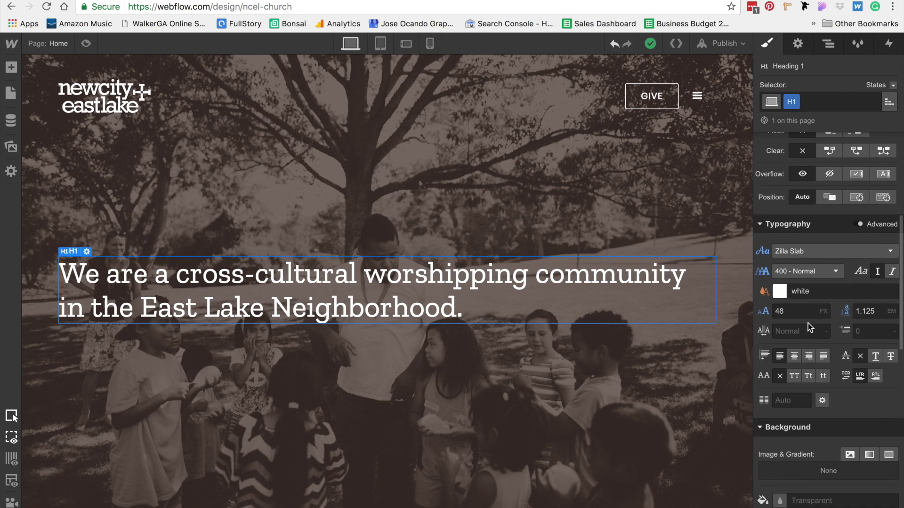
scroll(819, 317, up, 3)
click(805, 247)
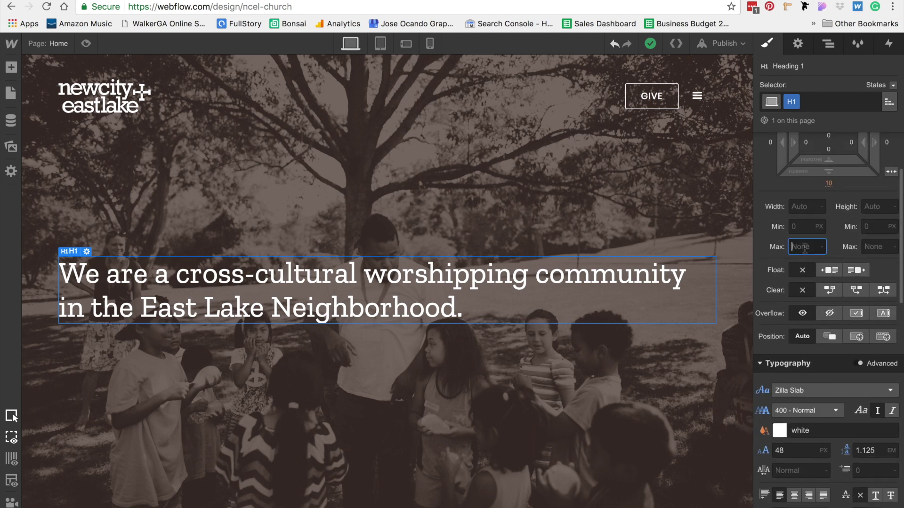
text(767)
key(Return)
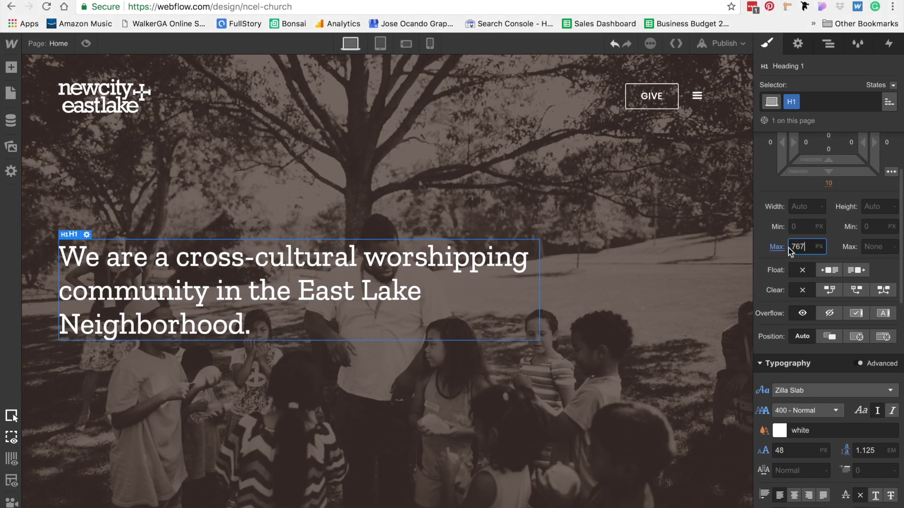
key(BackSpace)
key(BackSpace)
text(87)
key(Return)
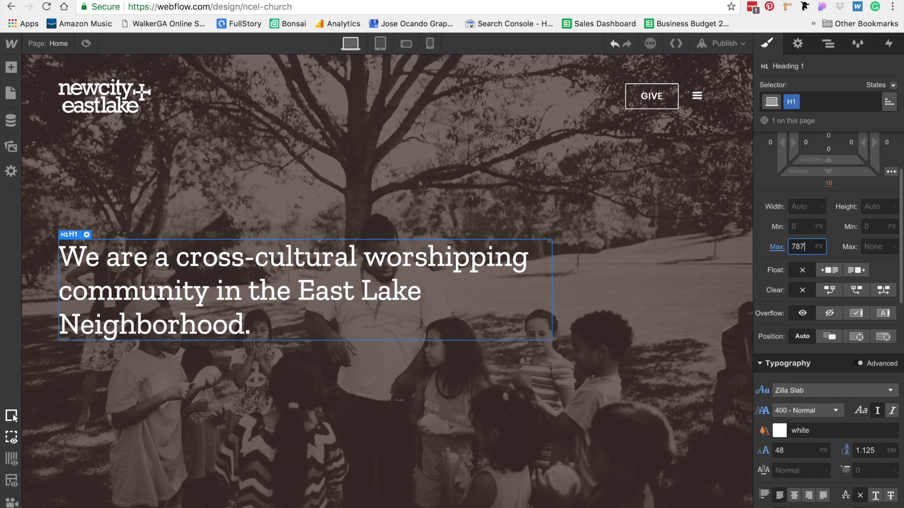
Reduce the H1's maximum width in 10 px increments to 737 px so its line breaks match the mockup.
key(shift+Down)
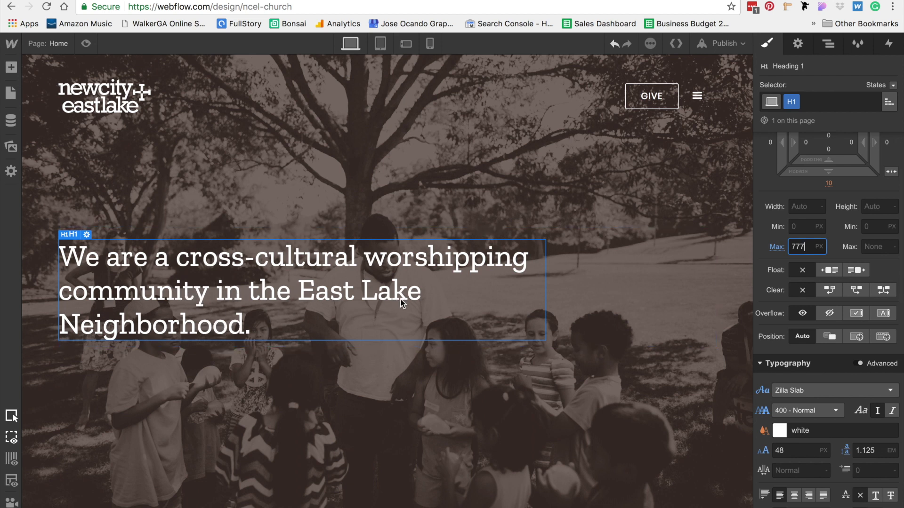
key(shift+Down)
key(shift+Down)
key(shift+Down)
key(shift+Down)
key(shift+Up)
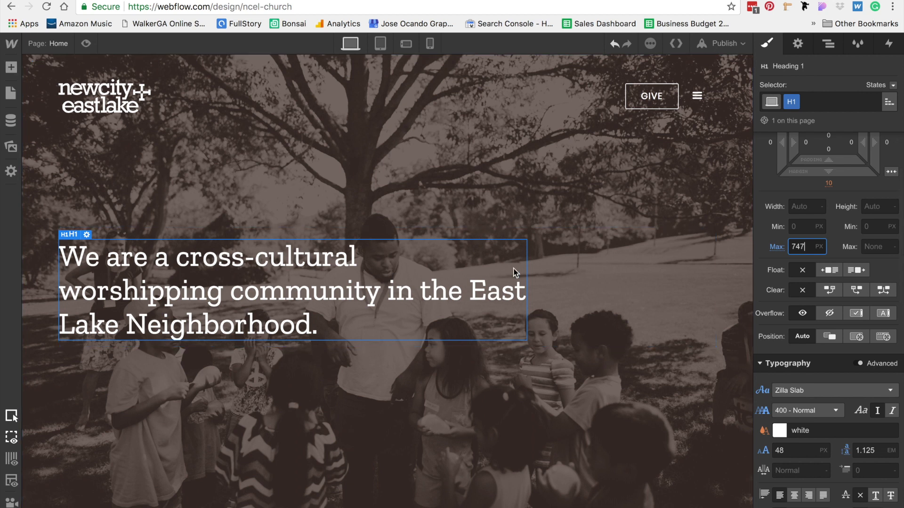
key(shift+Down)
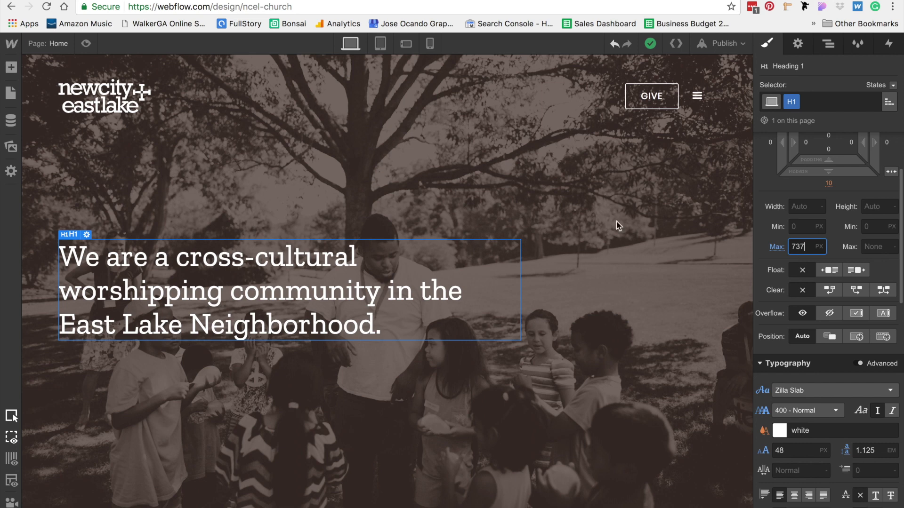
Add a Button element directly below the H1 headline in the Hero Section.
click(566, 218)
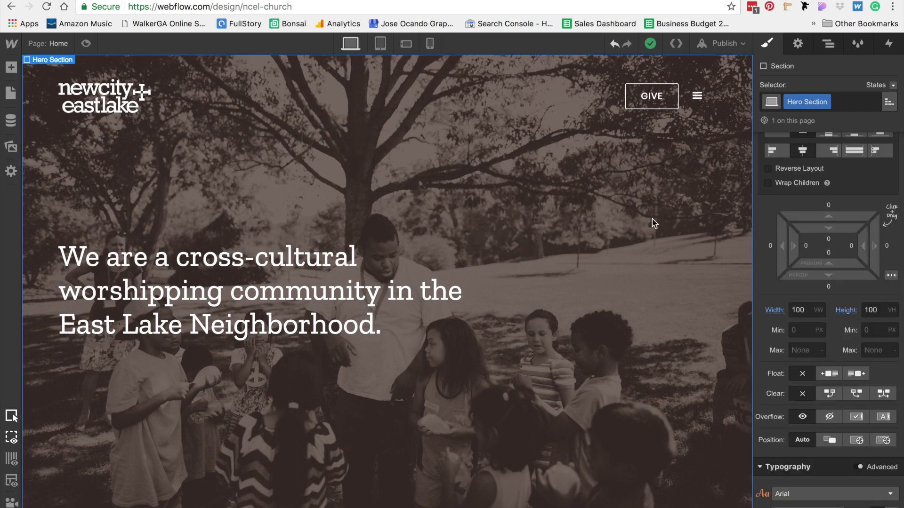
click(249, 282)
click(11, 66)
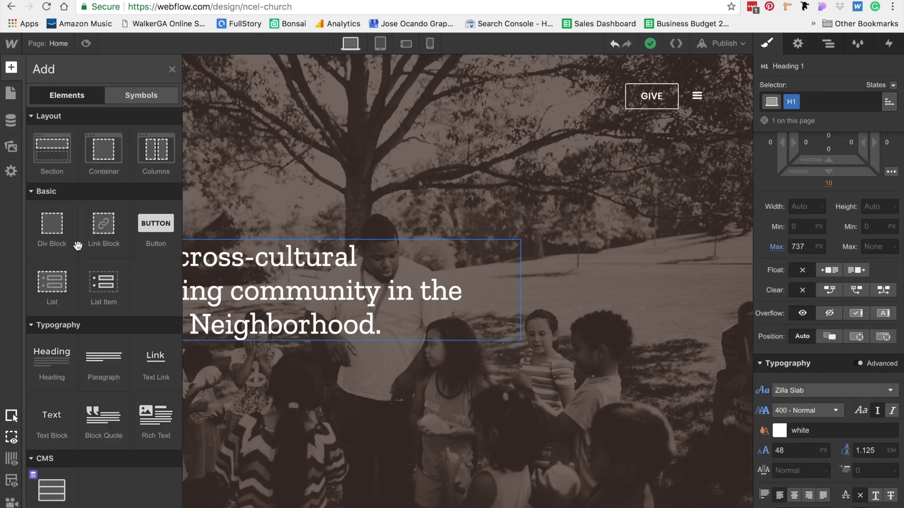
click(155, 228)
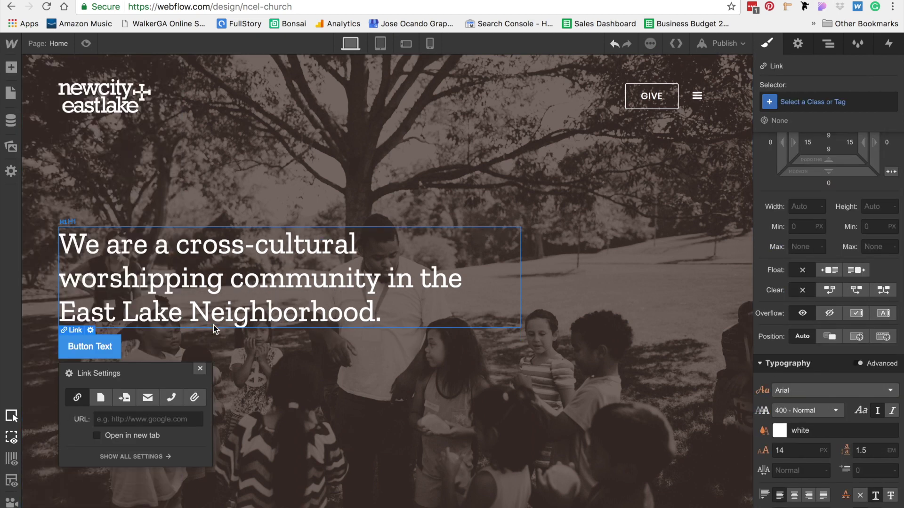
Create the class Button on the new hero button and duplicate it beside the original.
click(807, 102)
text(Button)
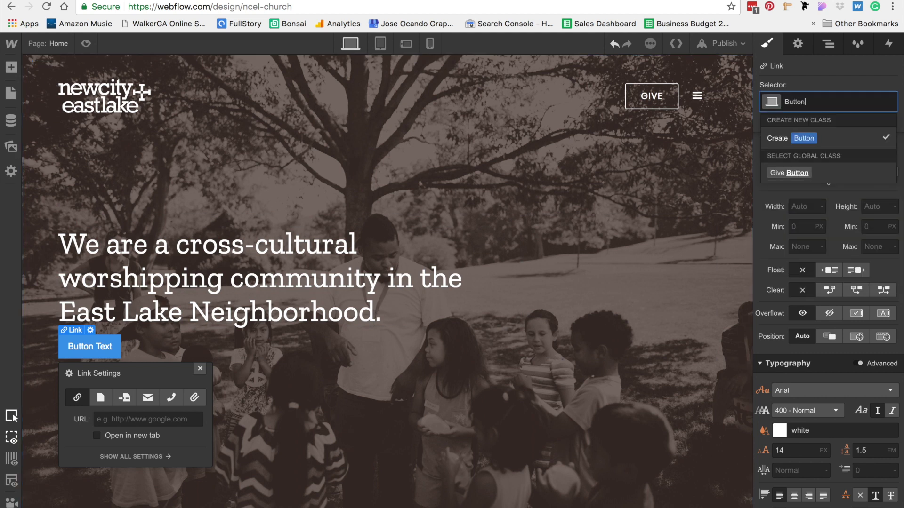
key(Return)
key(super+d)
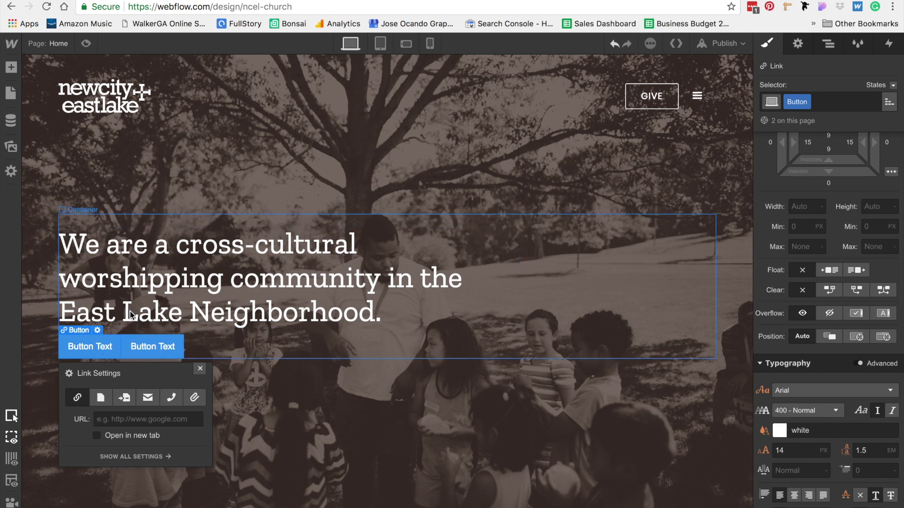
click(159, 349)
click(119, 348)
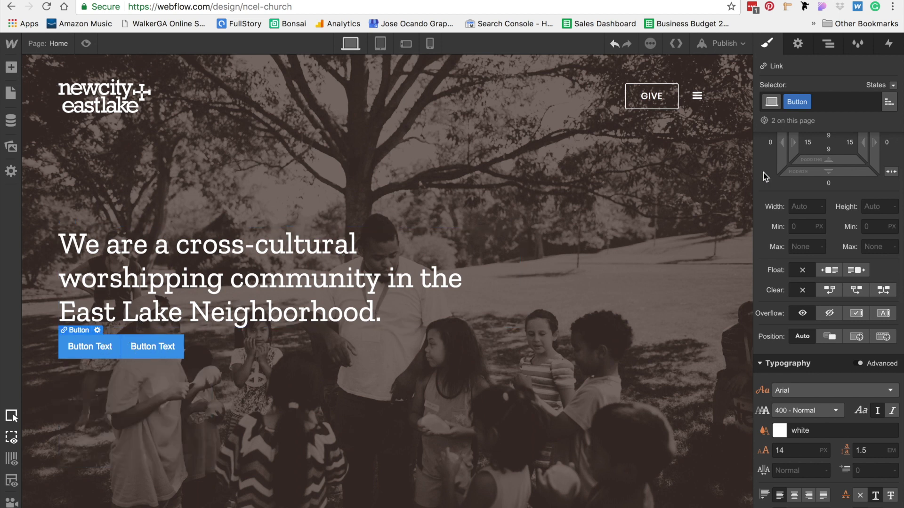
Check the hero buttons in the design mockup and set the Button class's background in Webflow to the saved blue #00acd3.
scroll(803, 315, up, 5)
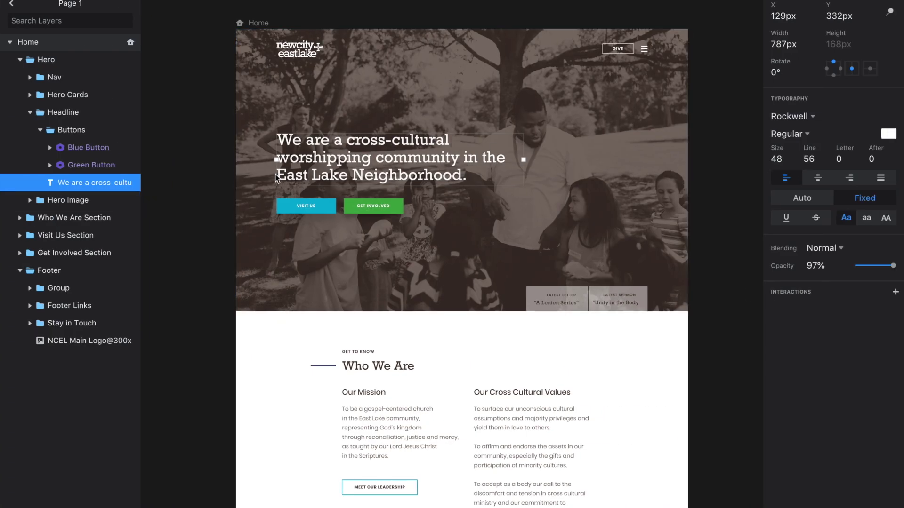
click(382, 202)
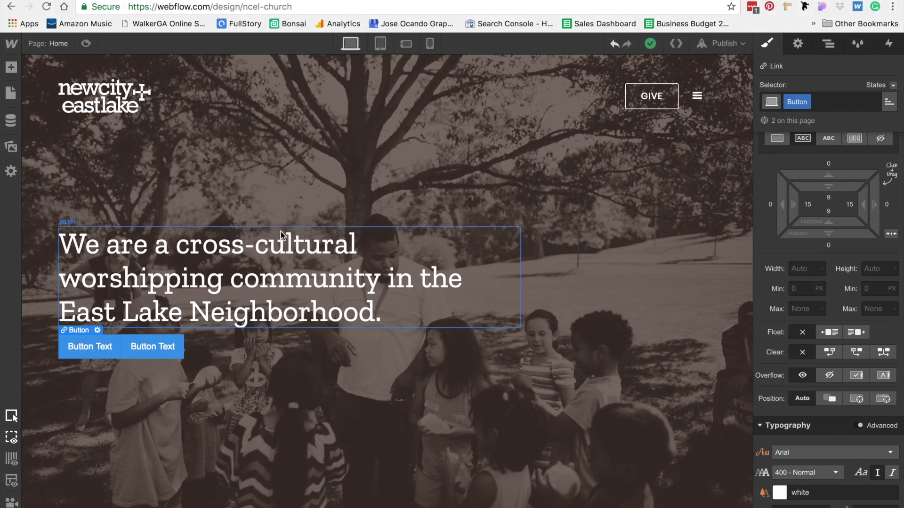
scroll(839, 323, down, 6)
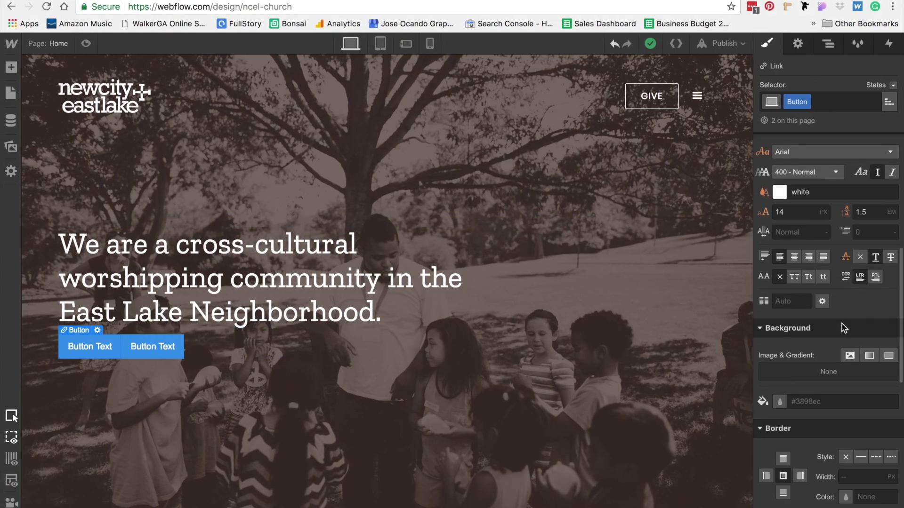
scroll(841, 324, down, 3)
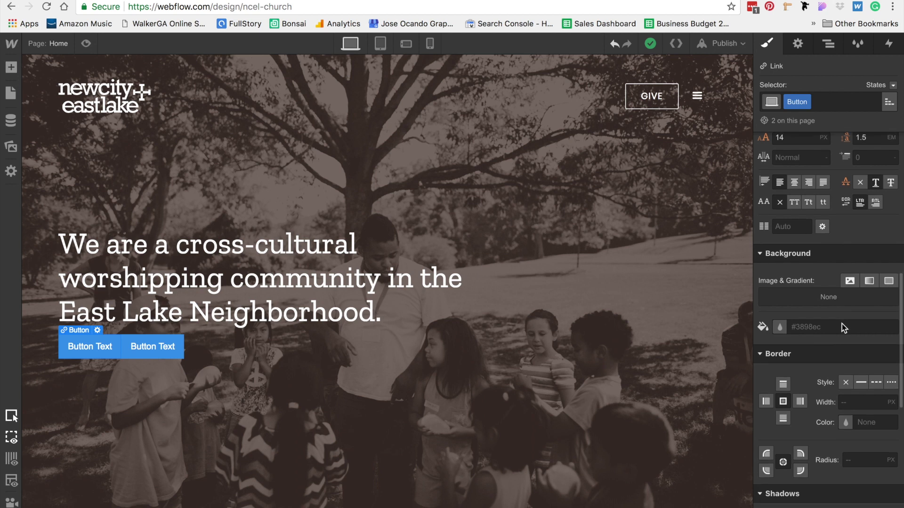
click(780, 328)
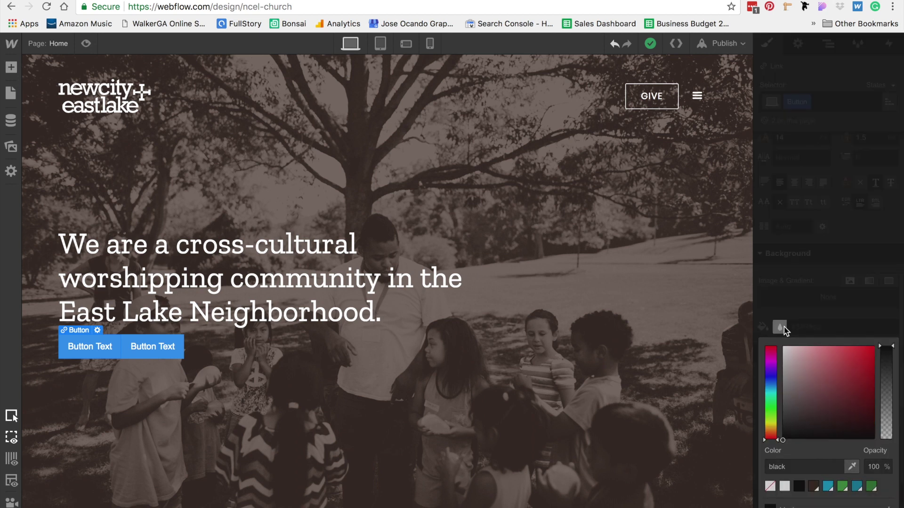
click(828, 489)
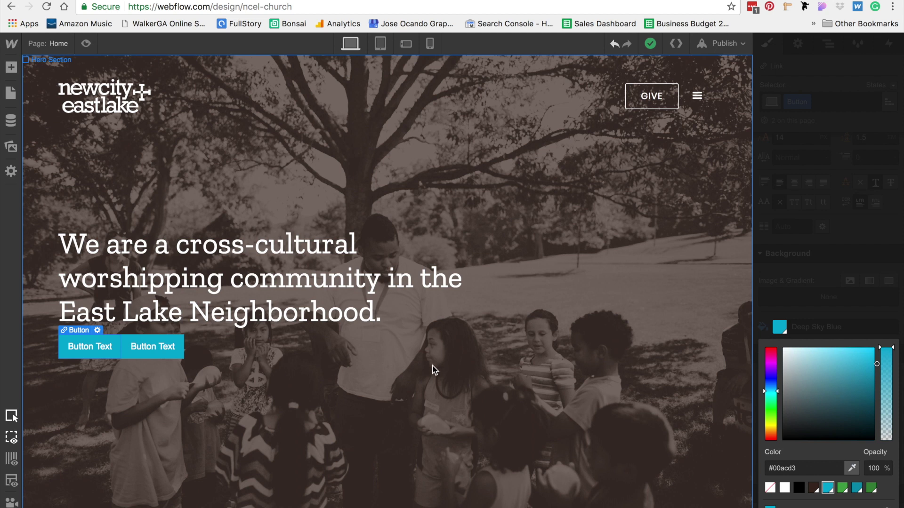
click(368, 380)
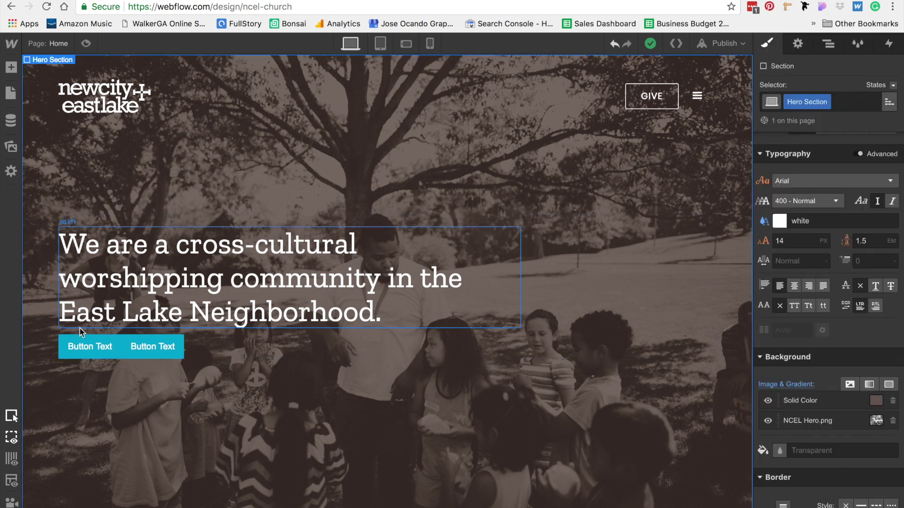
Select the first hero button in Webflow and inspect the size of the blue Visit Us button in the design mockup.
click(91, 353)
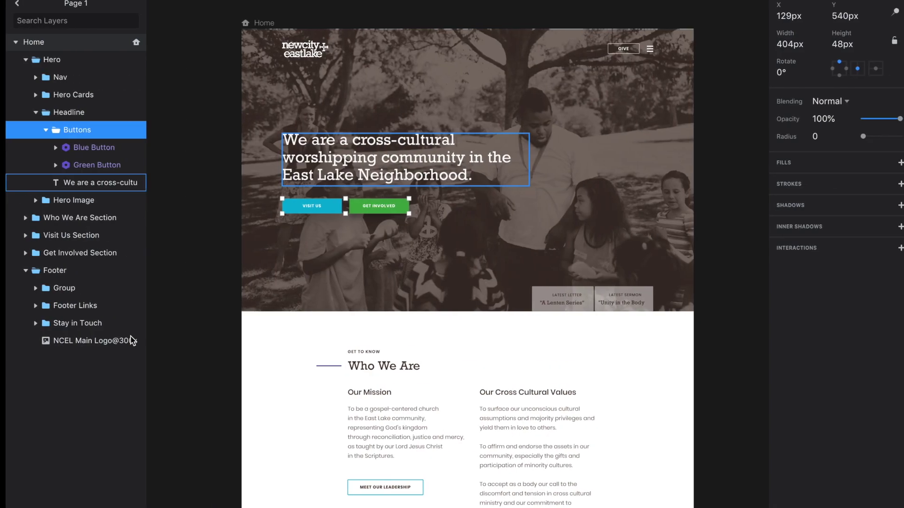
click(309, 238)
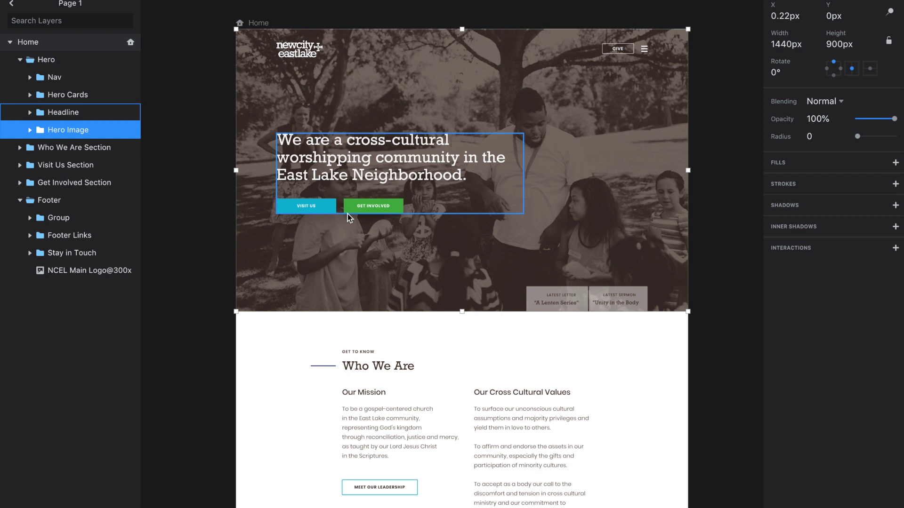
double_click(321, 211)
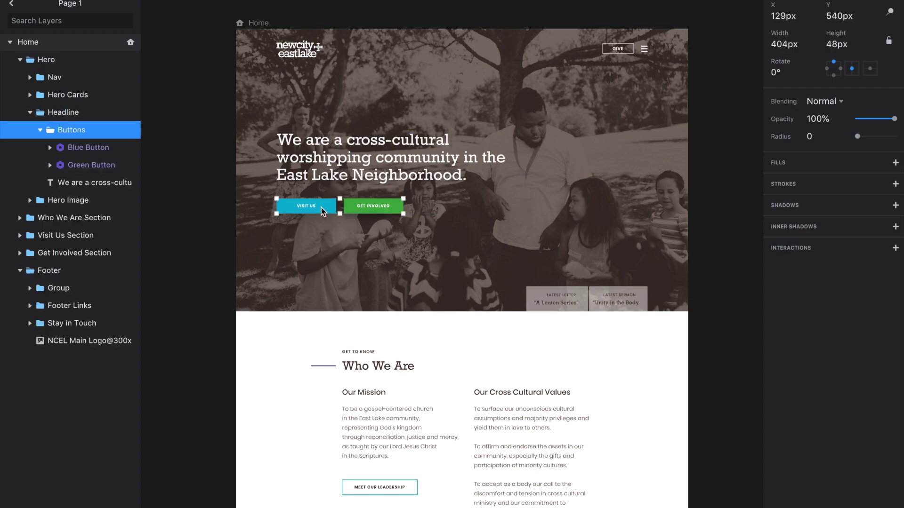
double_click(321, 207)
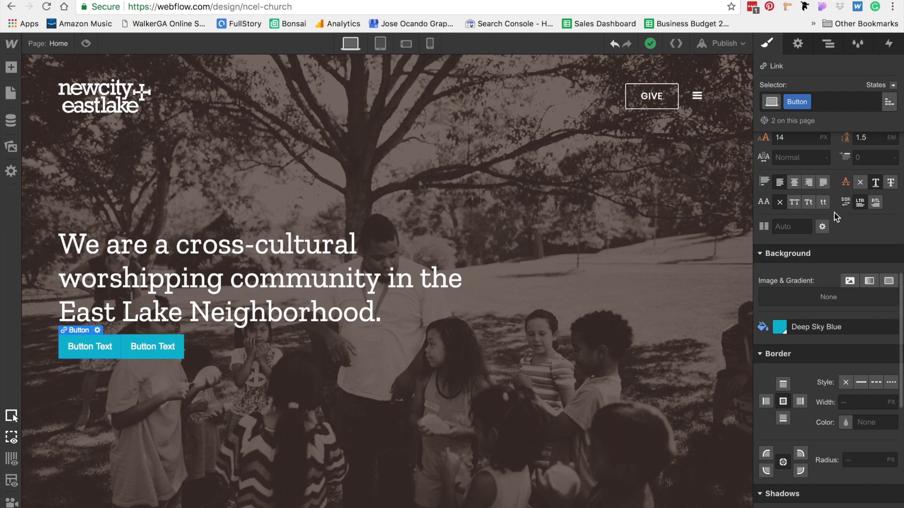
In Webflow, set the Button class's width to 190 px and center its text.
scroll(834, 212, up, 5)
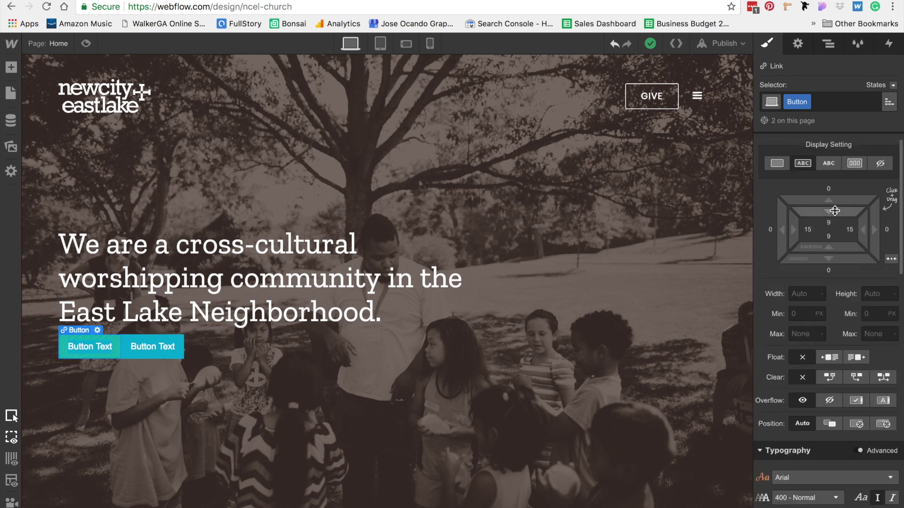
click(805, 238)
text(190)
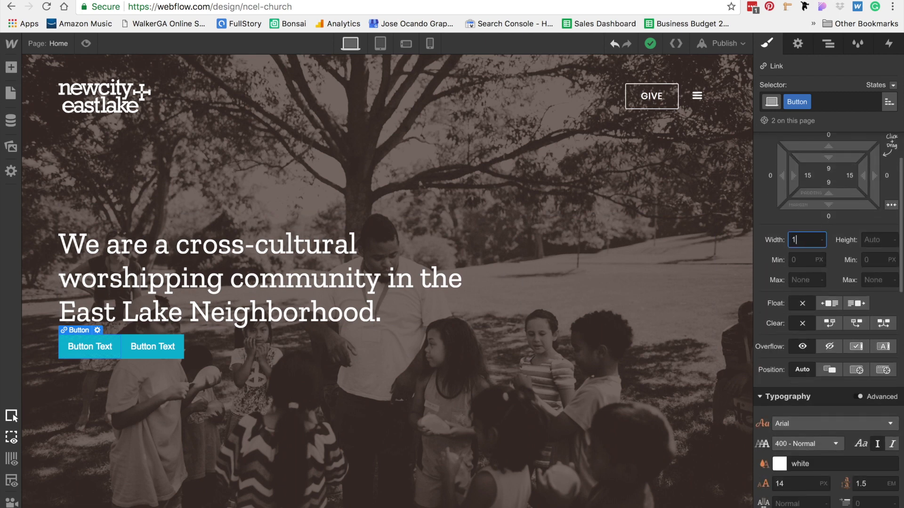
key(Return)
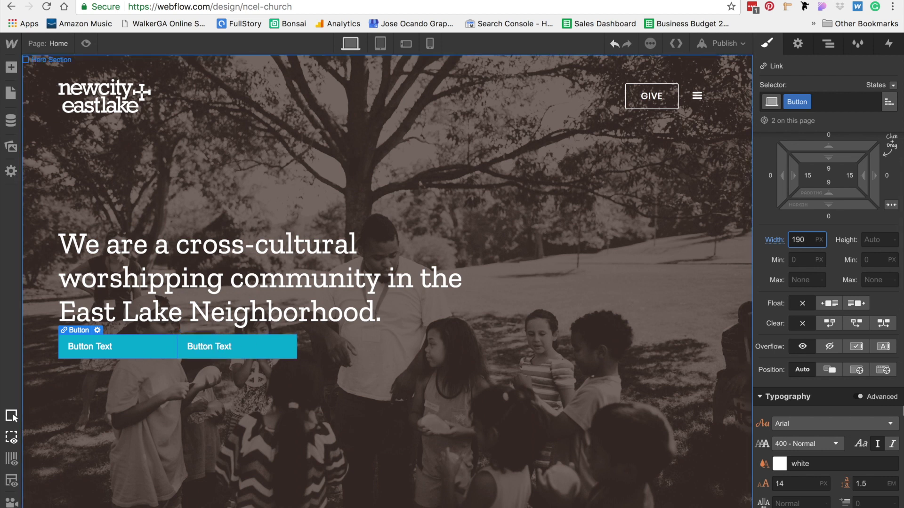
scroll(800, 423, down, 2)
click(794, 488)
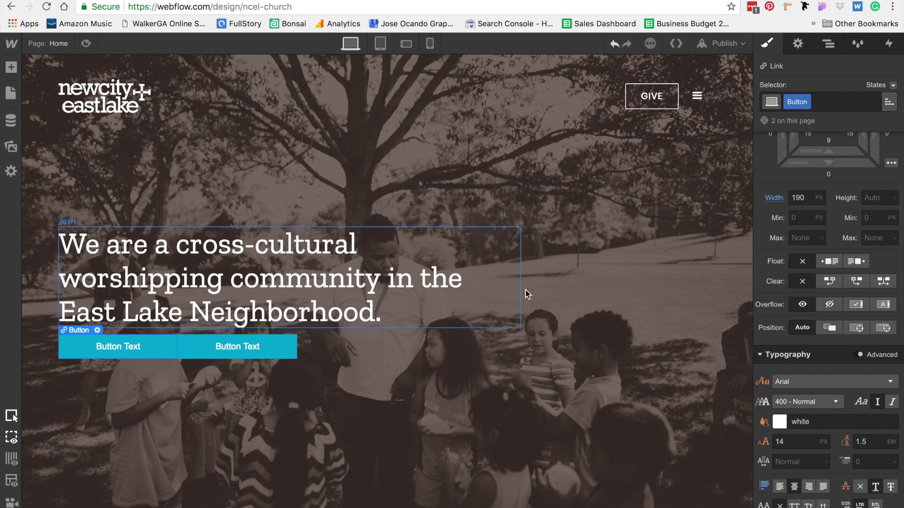
Compare the gap between the two hero buttons with the design mockup and set the Button class's right margin to 24.
key(ctrl+Right)
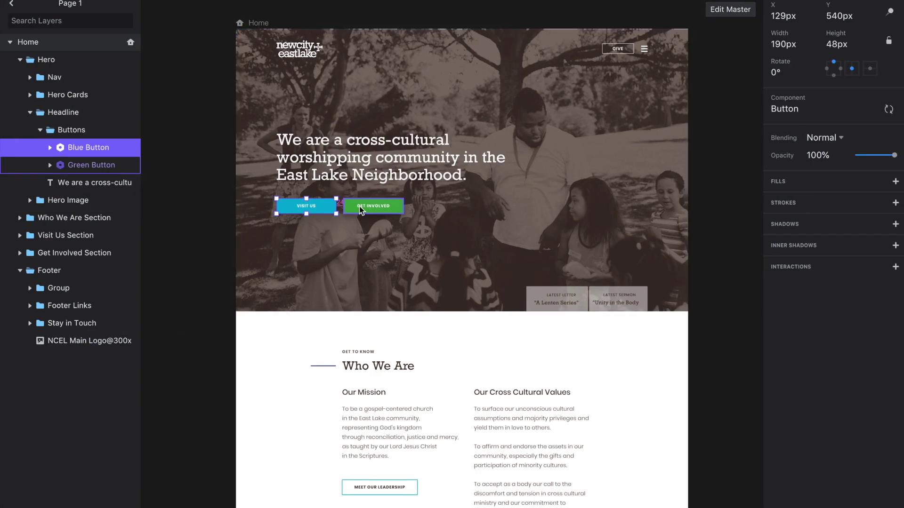
key(ctrl+Left)
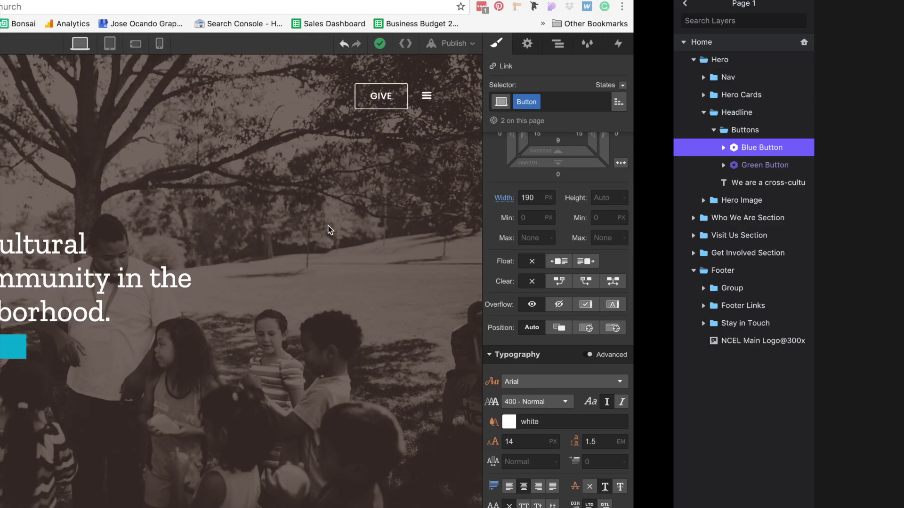
scroll(888, 249, up, 3)
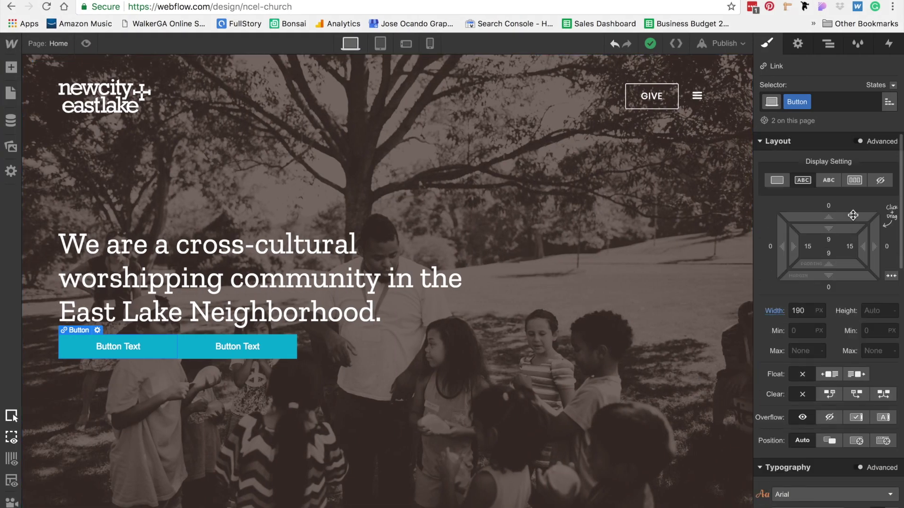
click(887, 247)
text(24)
key(Return)
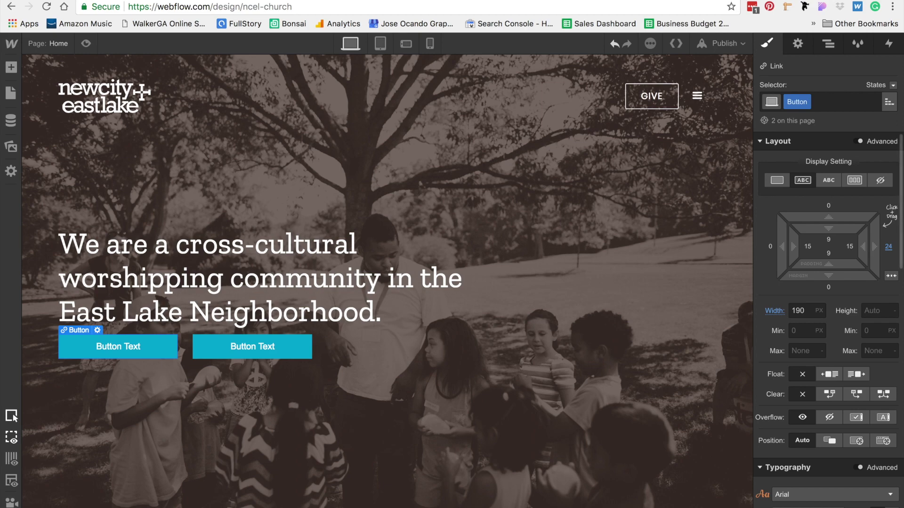
click(489, 338)
click(382, 399)
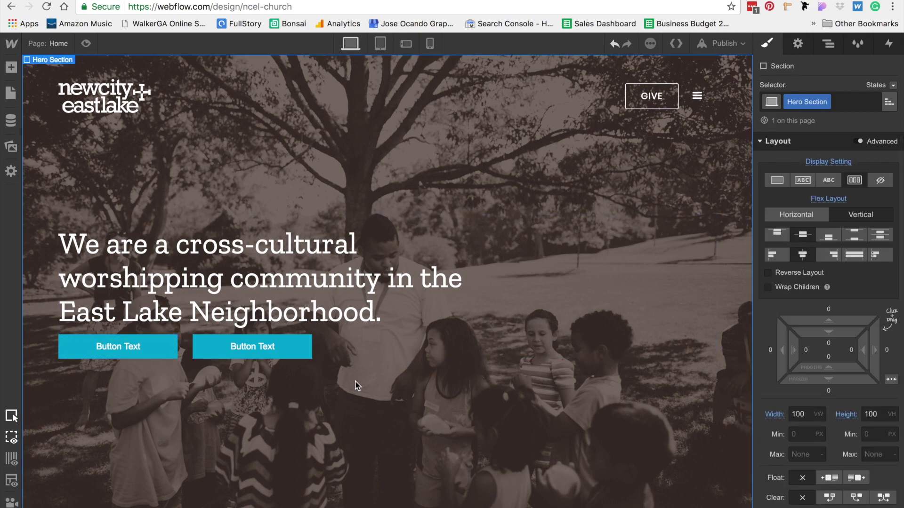
Check the button wording in the design mockup and relabel the two hero buttons "Visit Us" and "Get Involved".
click(132, 353)
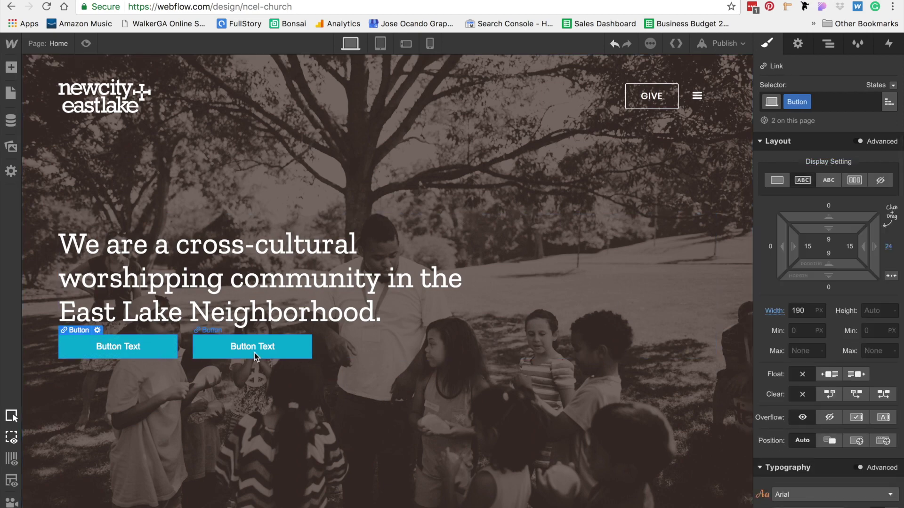
key(ctrl+Right)
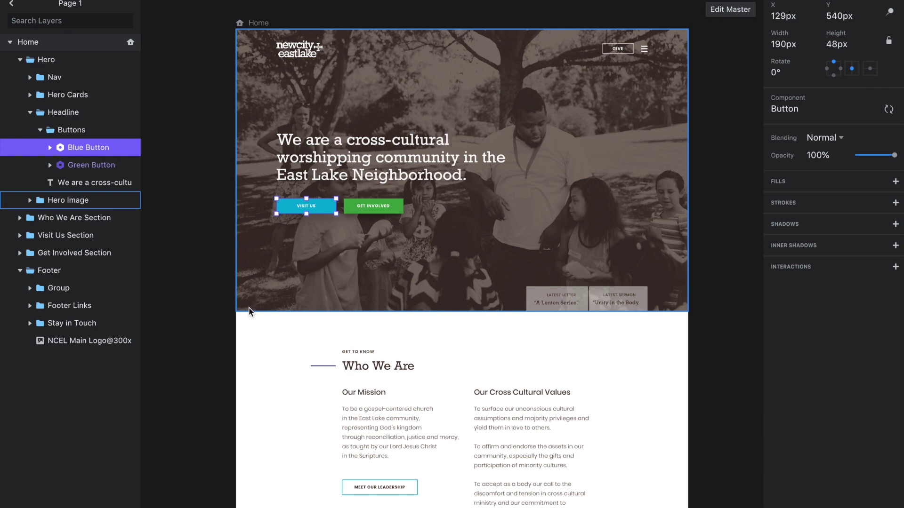
key(ctrl+Left)
double_click(126, 348)
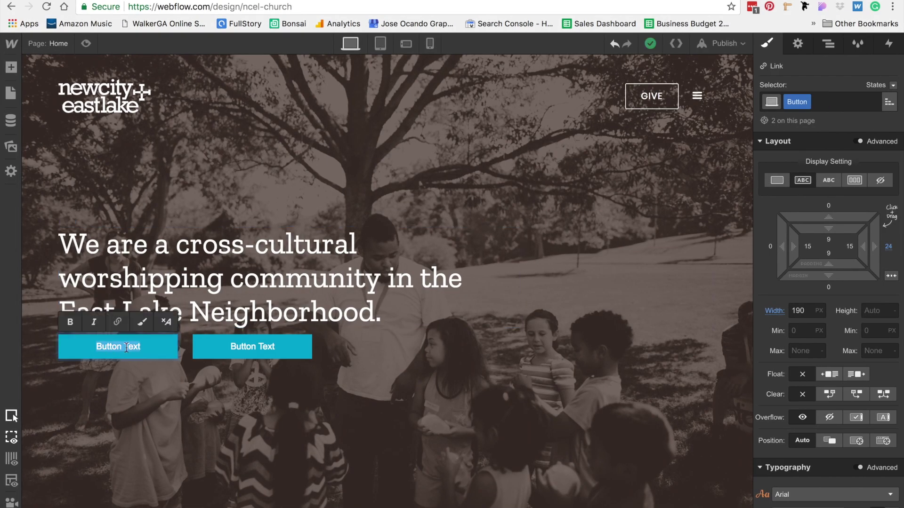
text(Visit Us)
click(245, 356)
double_click(244, 356)
text(Get Involved)
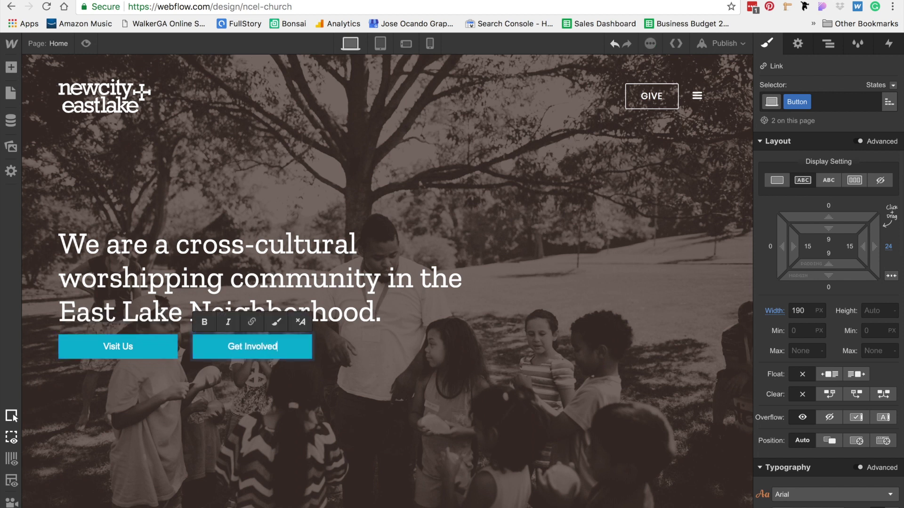
click(335, 464)
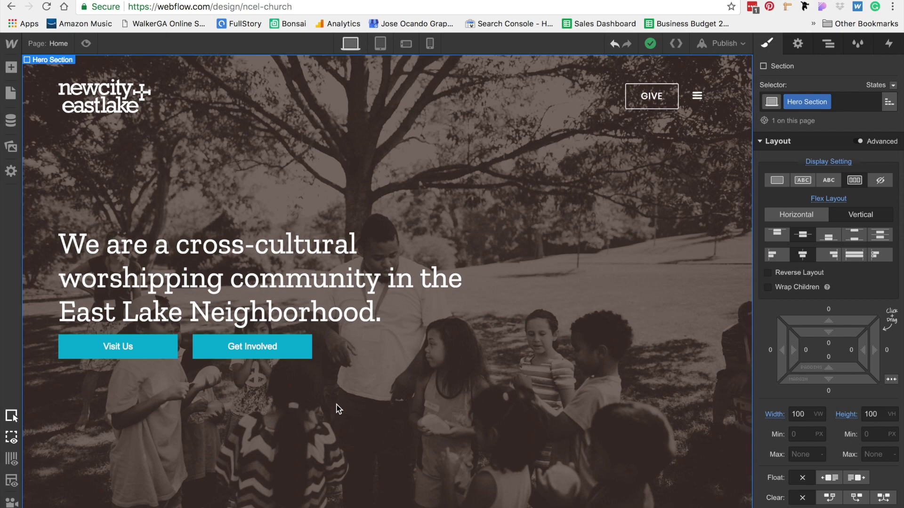
Inspect the master button's text in the design mockup and set the hero buttons' font to Poppins.
click(127, 347)
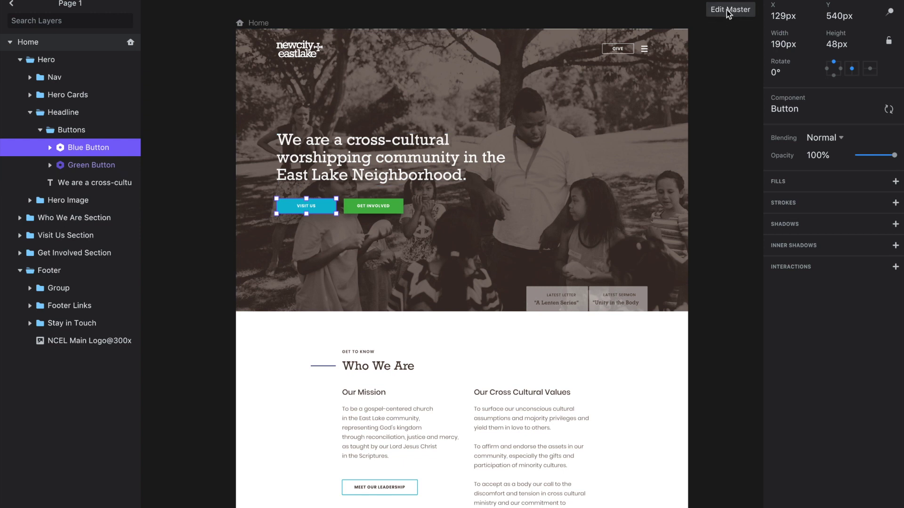
click(727, 10)
click(458, 269)
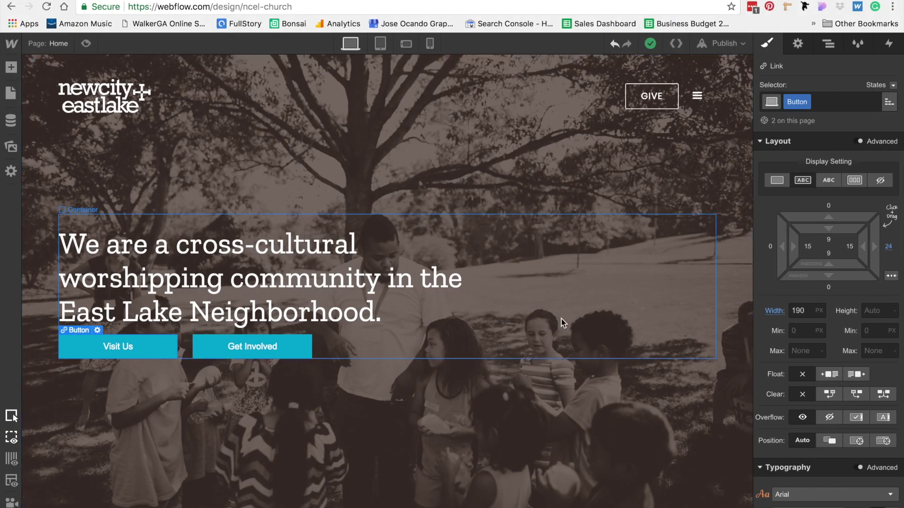
scroll(800, 329, down, 3)
click(793, 375)
scroll(817, 428, down, 10)
scroll(817, 433, up, 3)
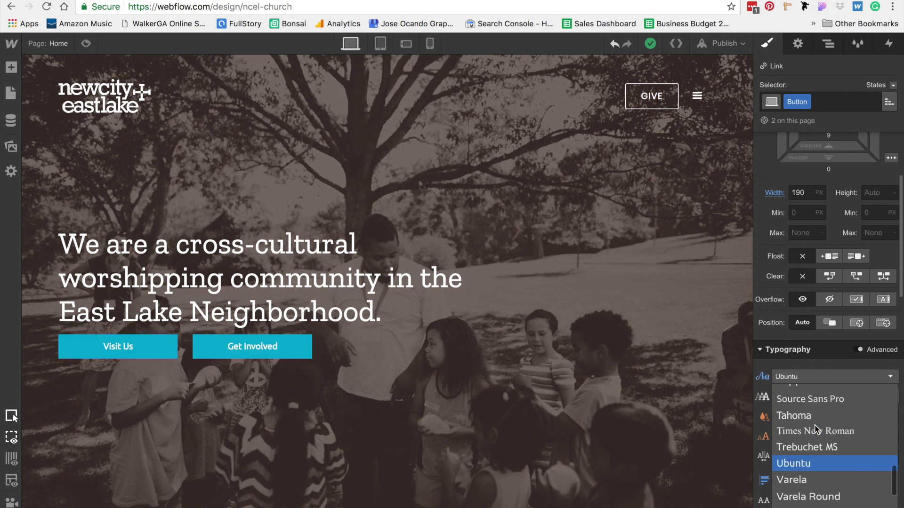
click(817, 447)
Give the hero button text 1 px letter spacing and all-uppercase capitalization.
scroll(875, 430, down, 2)
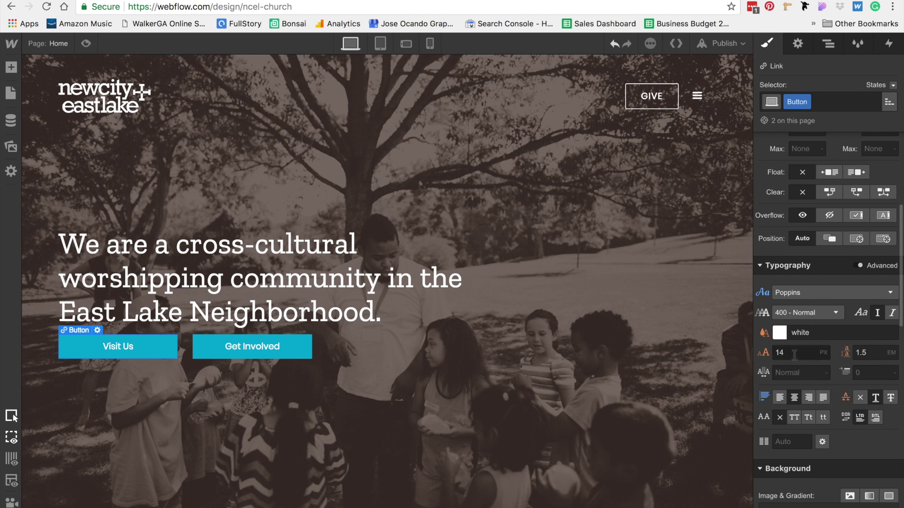
click(797, 375)
text(1px)
key(Return)
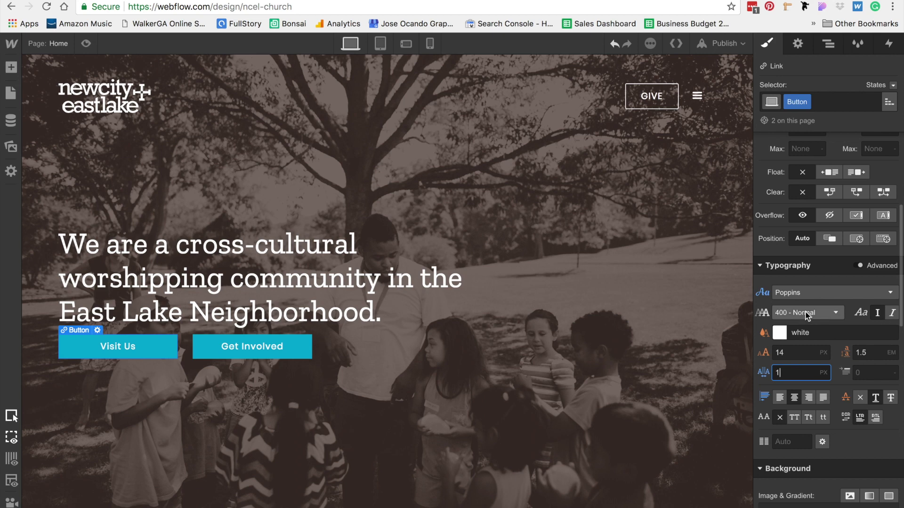
click(794, 417)
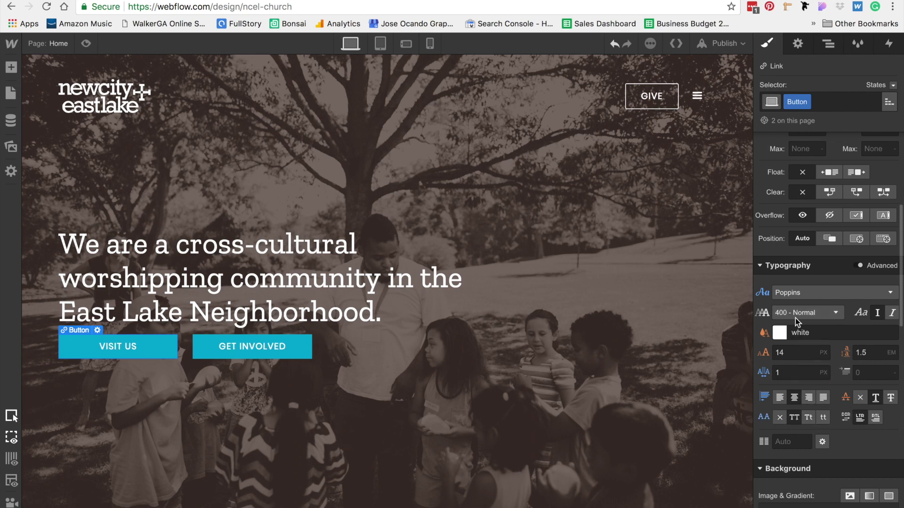
Set the hero button text weight to 700 - Bold.
click(800, 312)
click(798, 397)
click(730, 398)
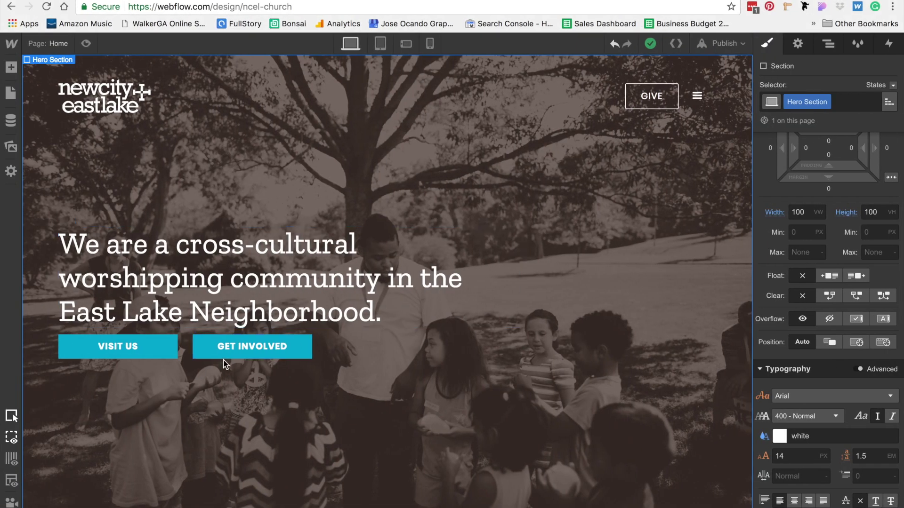
Set the hero button text to 13 px size and 400 - Normal weight.
click(277, 353)
click(800, 352)
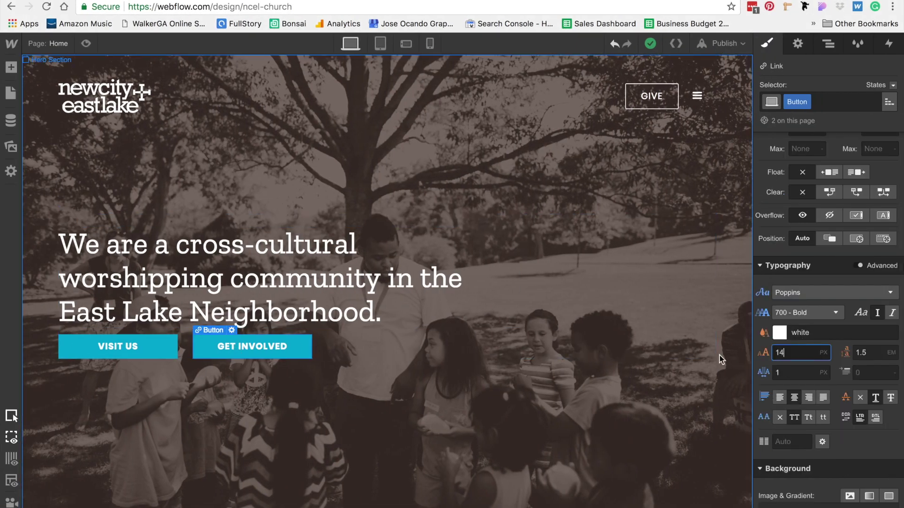
key(BackSpace)
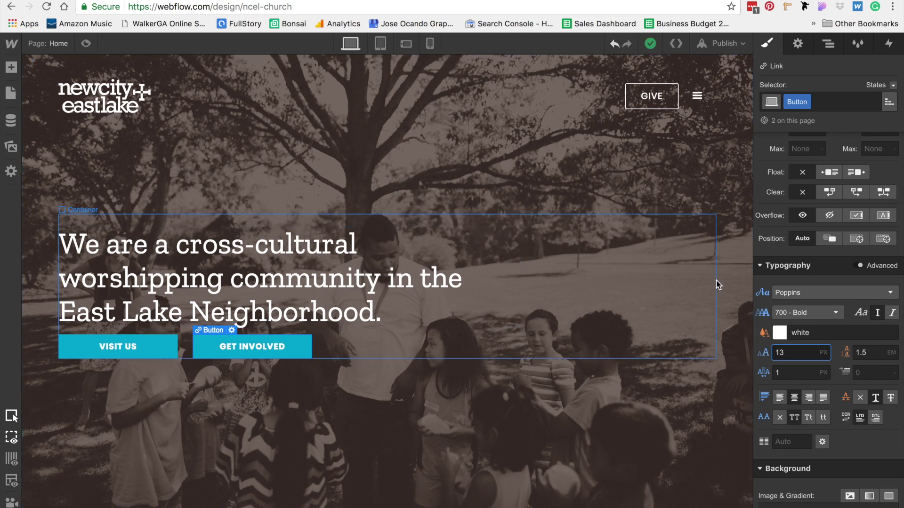
click(818, 317)
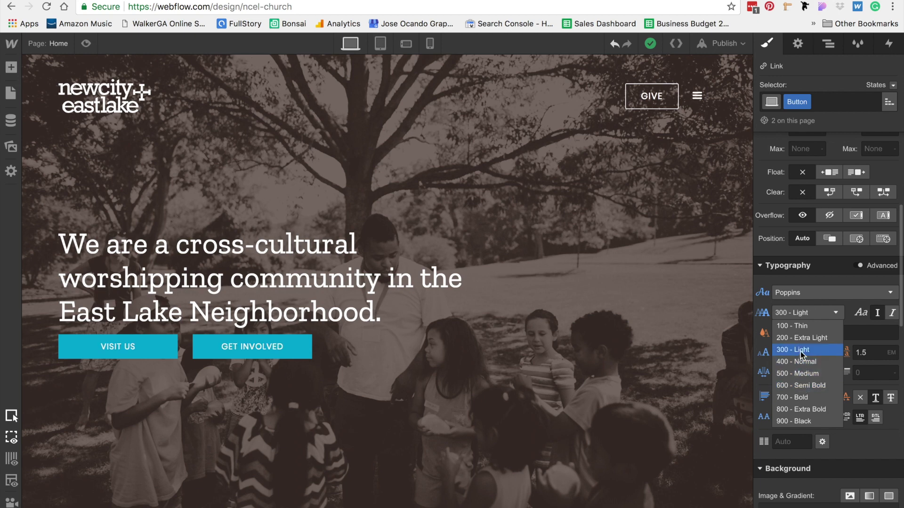
click(804, 368)
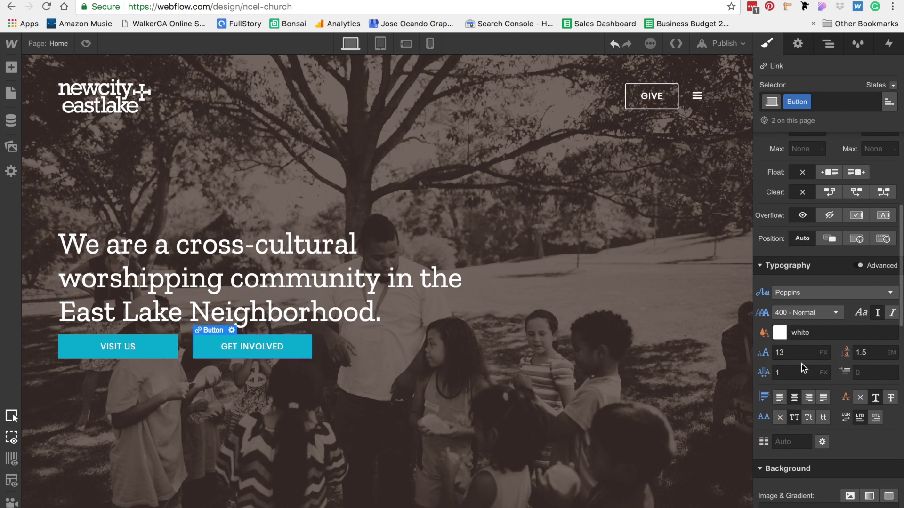
click(561, 387)
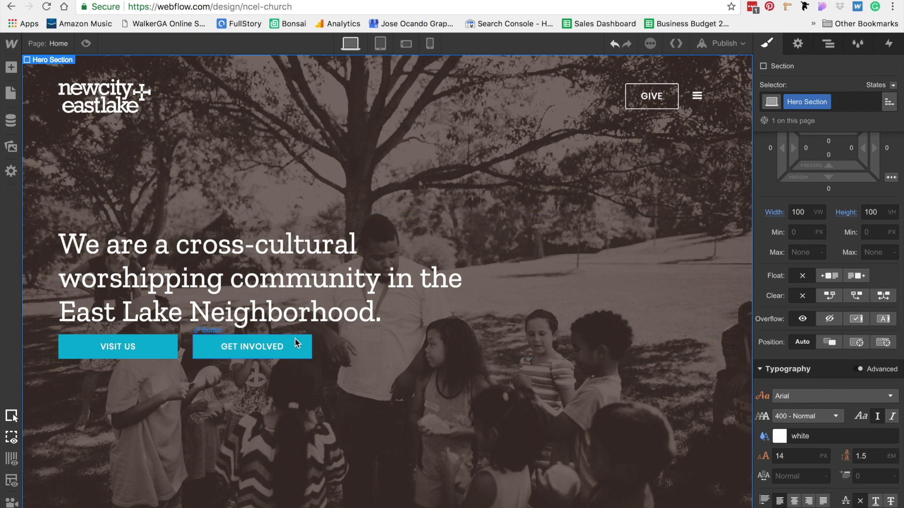
Check the space between headline and buttons in the design mockup and set the Button class's top margin to 40.
click(132, 341)
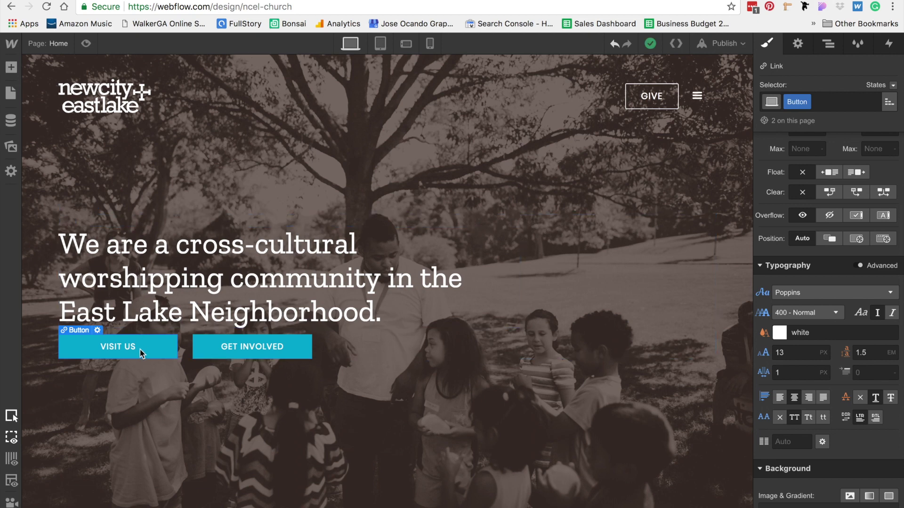
key(super+Tab)
click(157, 9)
double_click(320, 207)
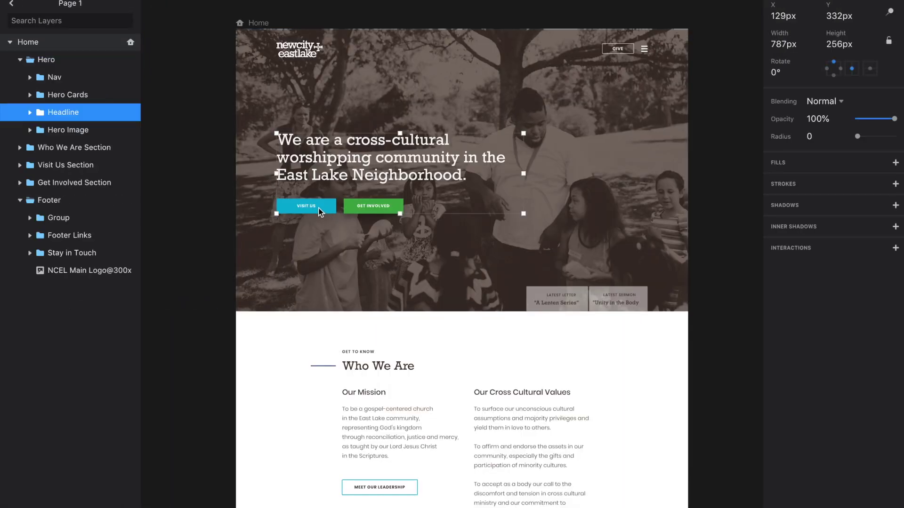
double_click(312, 211)
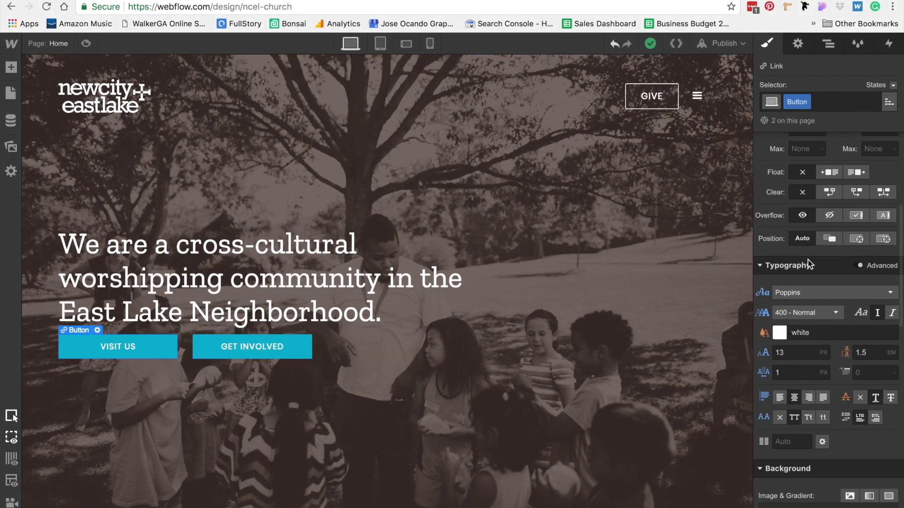
scroll(829, 235, up, 5)
click(828, 207)
text(40)
key(Return)
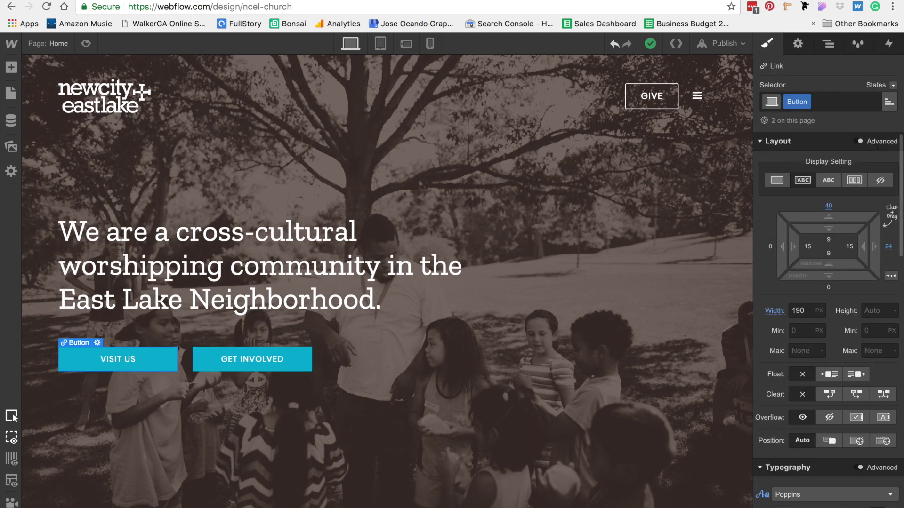
click(653, 355)
click(487, 439)
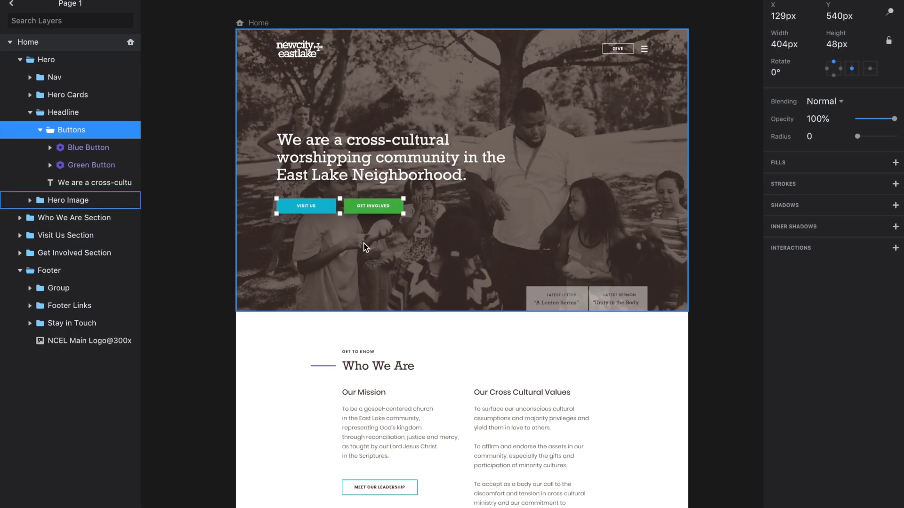
Open the master of the blue Visit Us button in the design mockup and examine its rectangle's shadow offsets, blur and color.
key(super+equal)
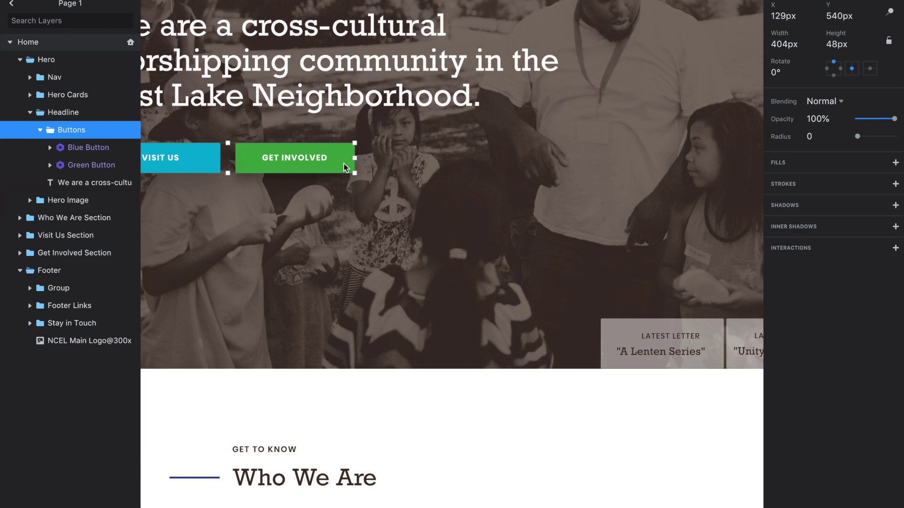
key(super+minus)
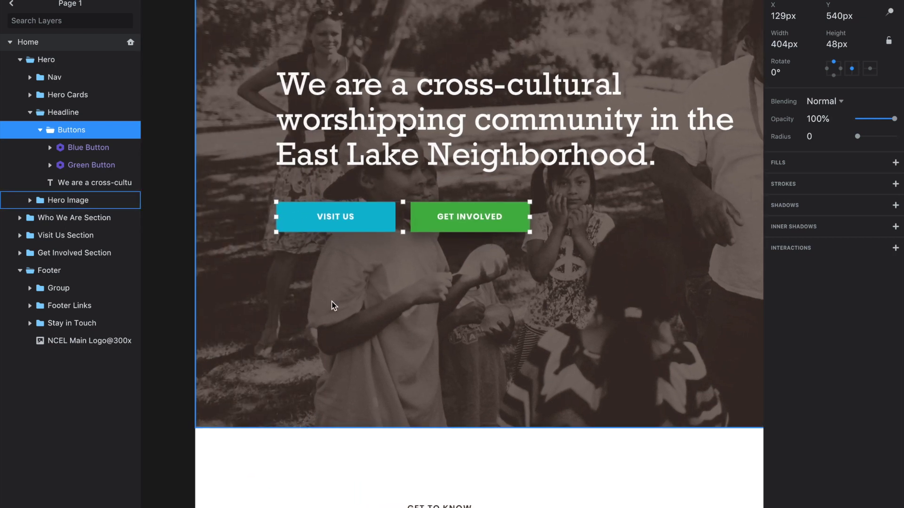
click(333, 301)
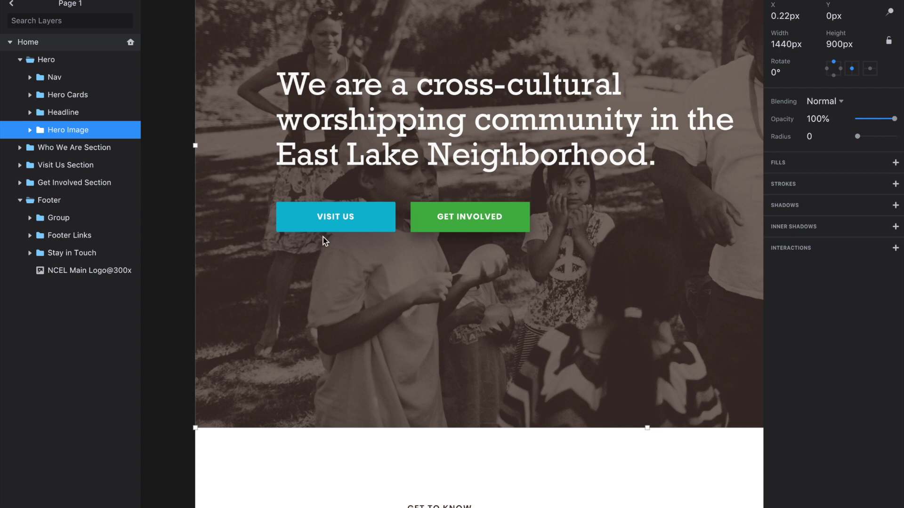
double_click(378, 220)
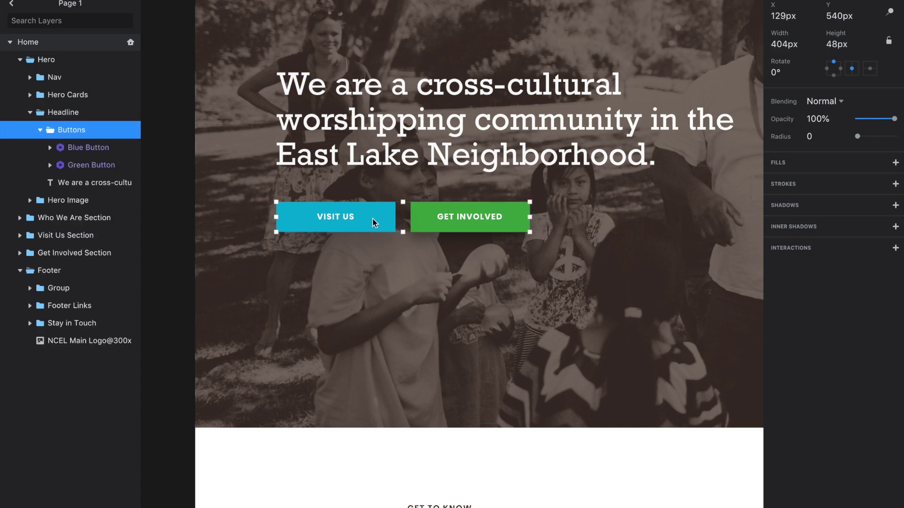
click(372, 219)
click(731, 9)
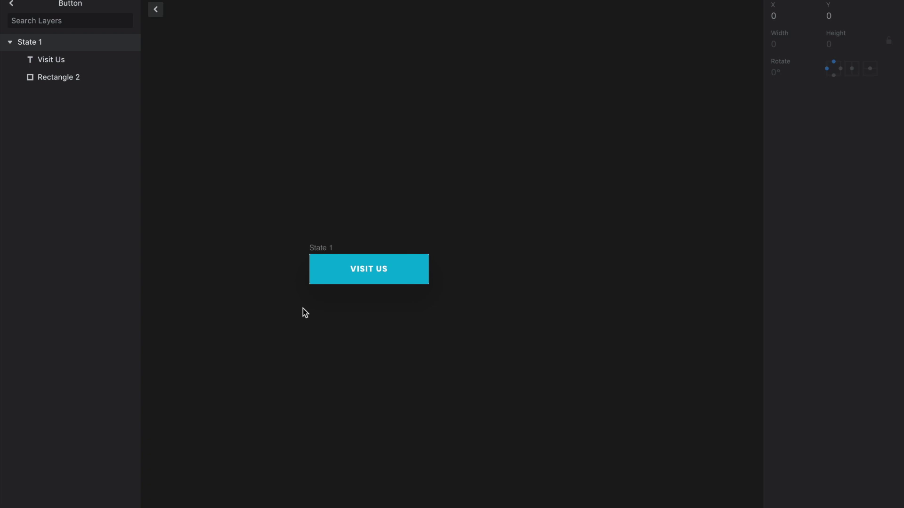
click(407, 276)
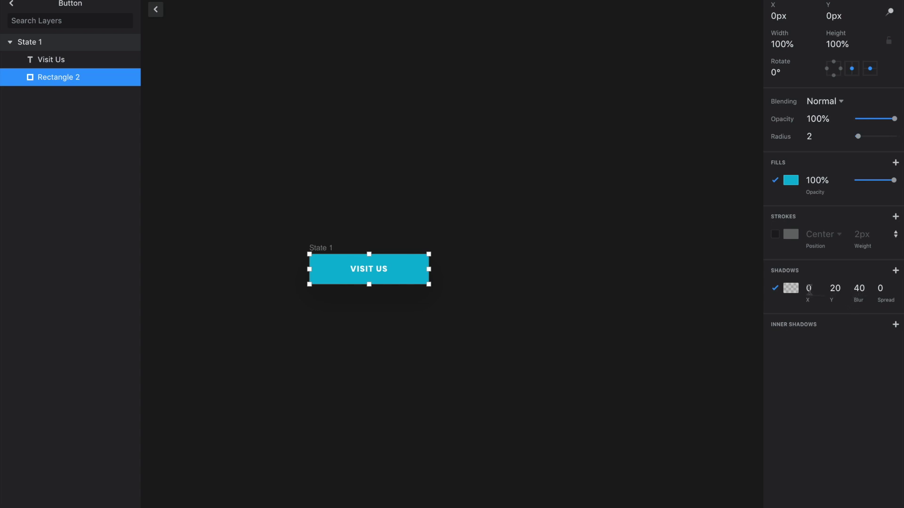
click(796, 289)
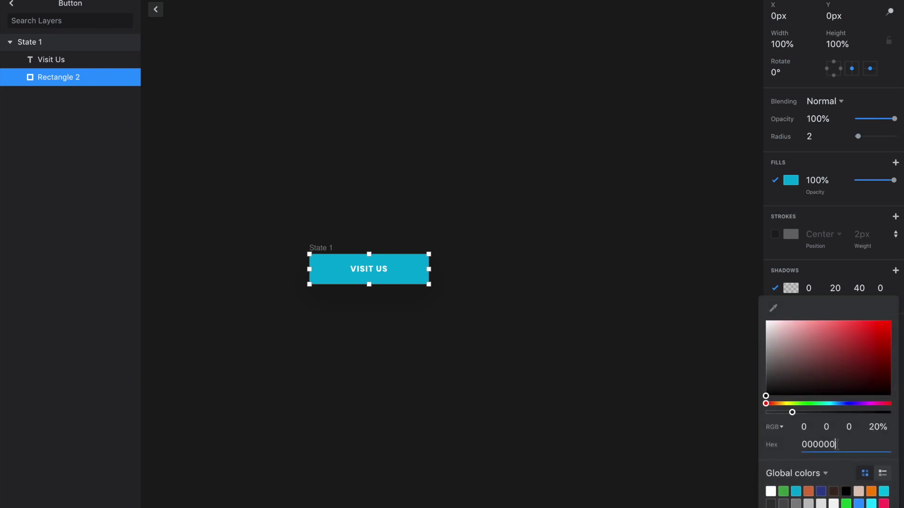
click(492, 166)
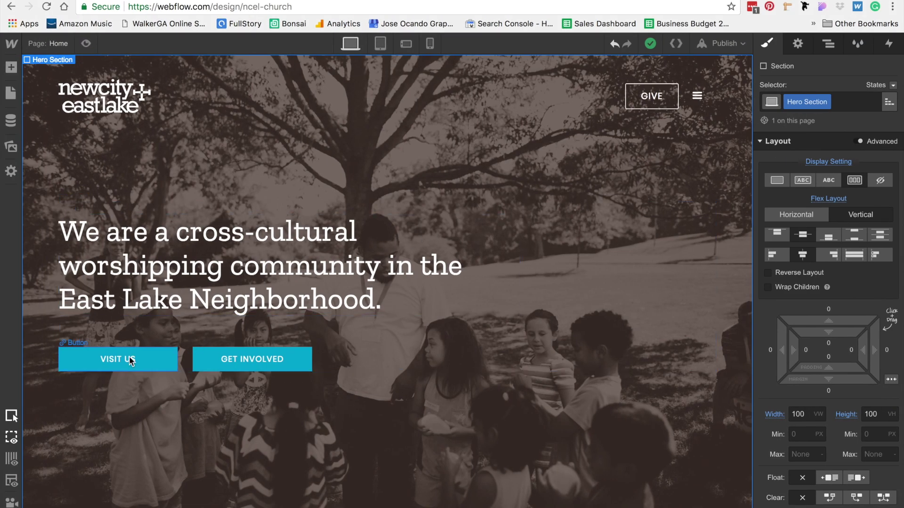
Add an outside box shadow to the Visit Us button's Button class, coloured black at 20% opacity.
click(129, 359)
scroll(836, 365, down, 15)
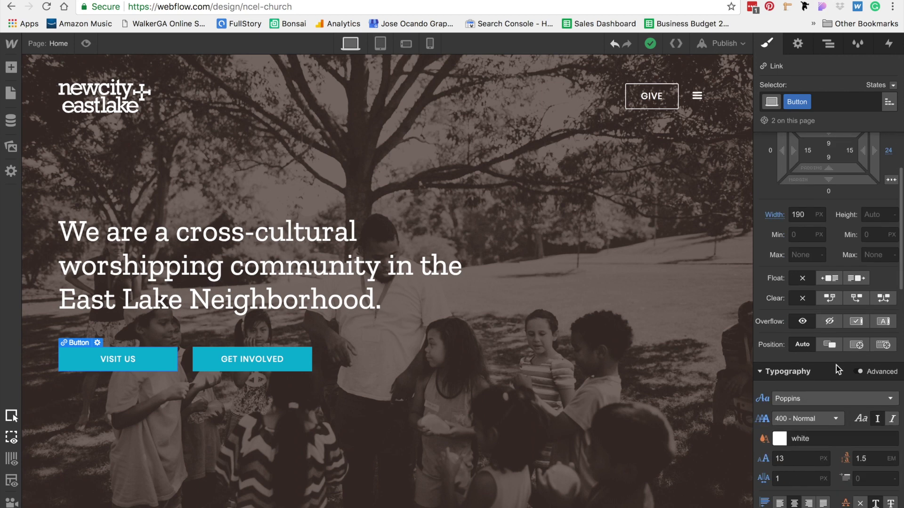
scroll(836, 365, down, 5)
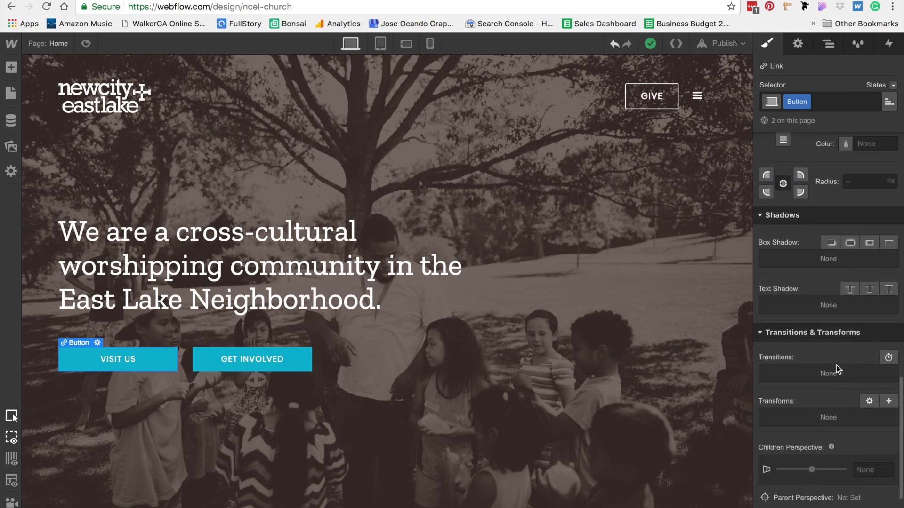
scroll(836, 366, up, 2)
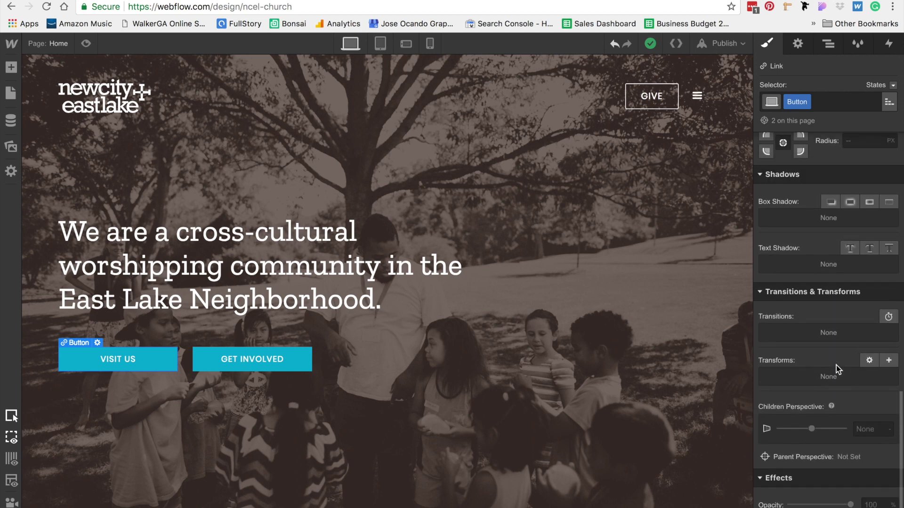
click(831, 202)
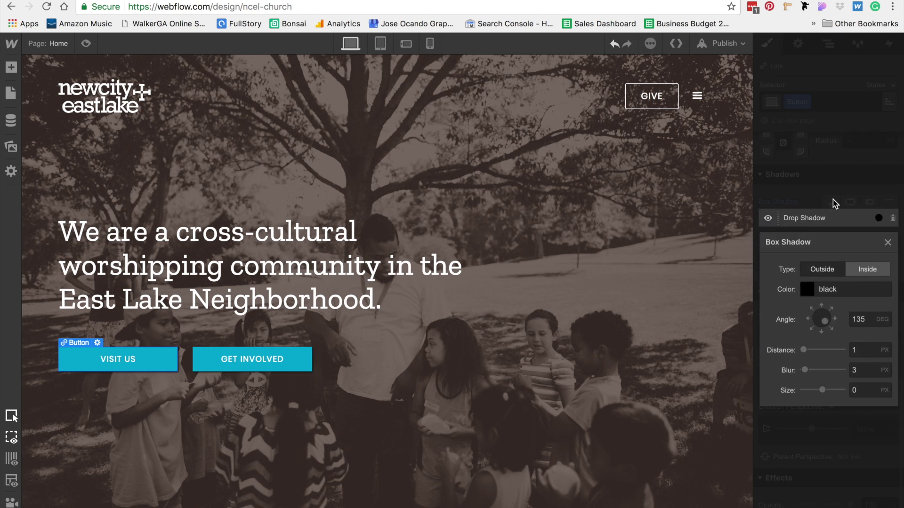
click(807, 290)
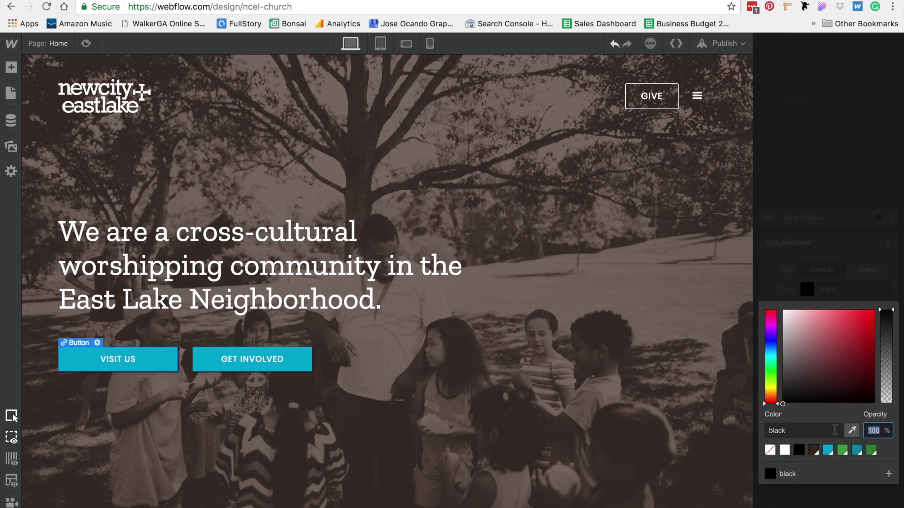
text(20)
key(Return)
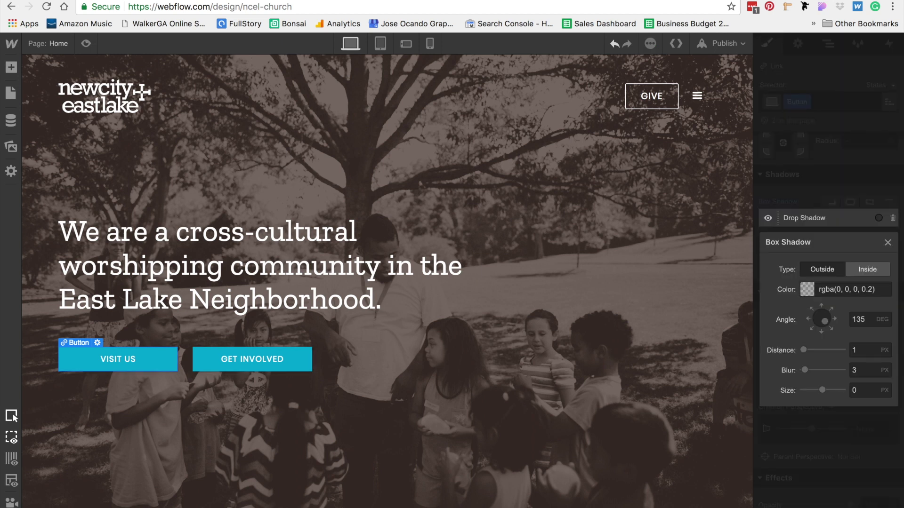
Set the Button class's box shadow to a 180 degree angle, 20 px distance and 40 px blur.
click(821, 331)
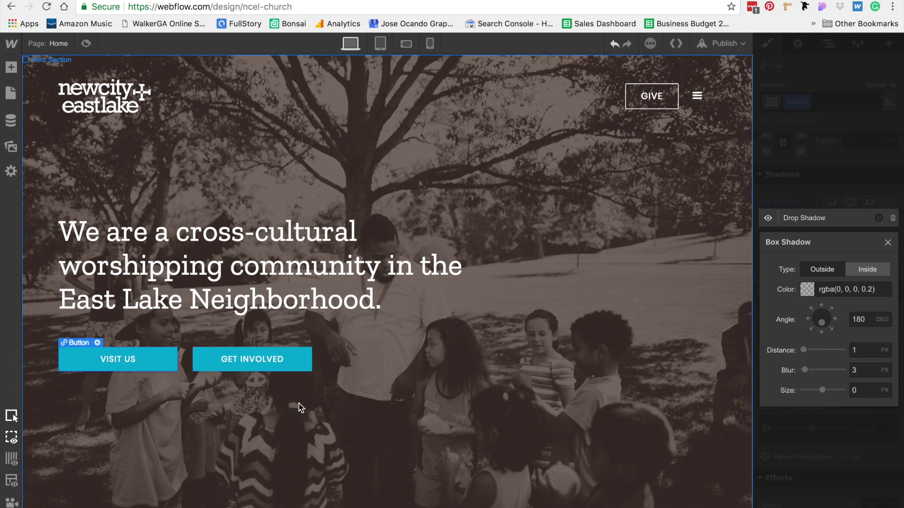
click(797, 348)
text(20)
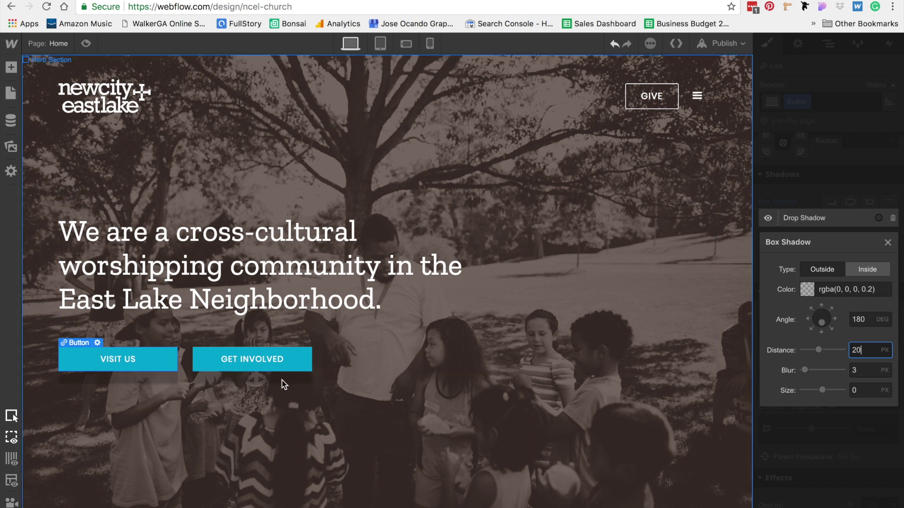
click(863, 375)
text(40)
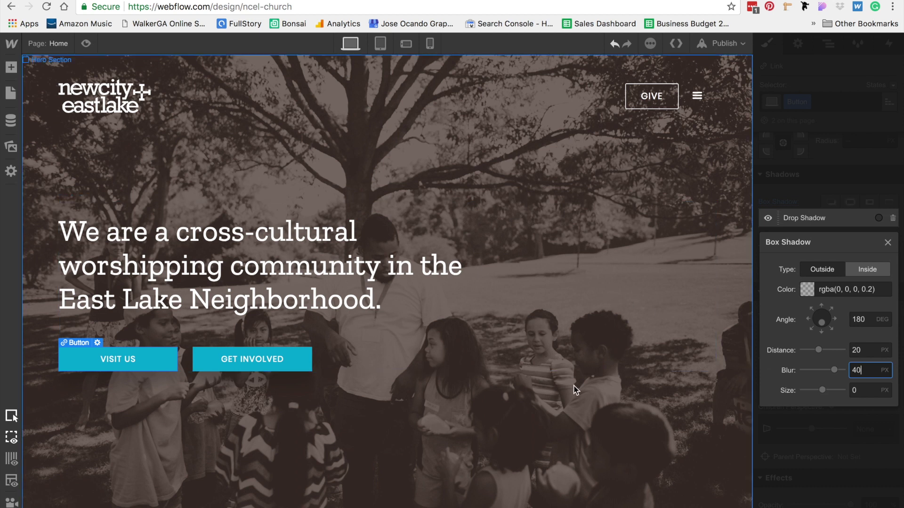
click(593, 394)
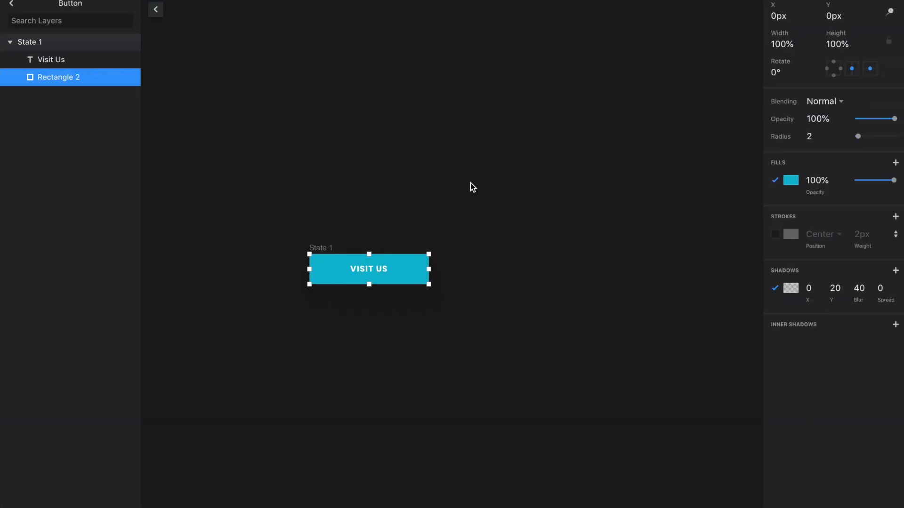
Leave the button master in the design mockup and examine the hero's two buttons on the full homepage layout.
click(156, 8)
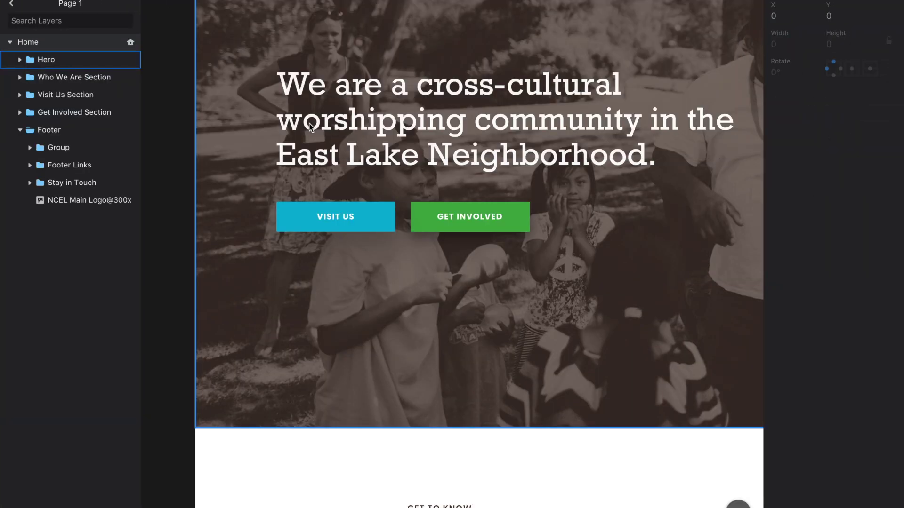
scroll(309, 126, down, 5)
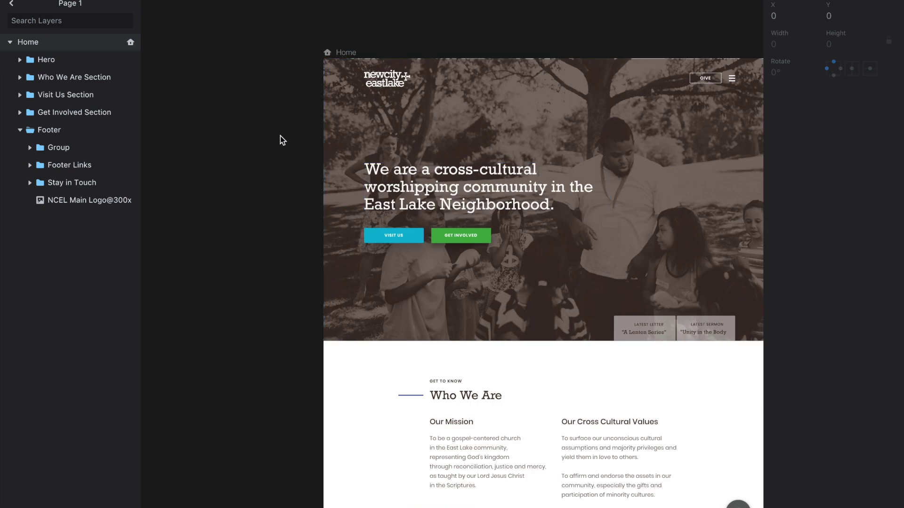
scroll(280, 139, right, 3)
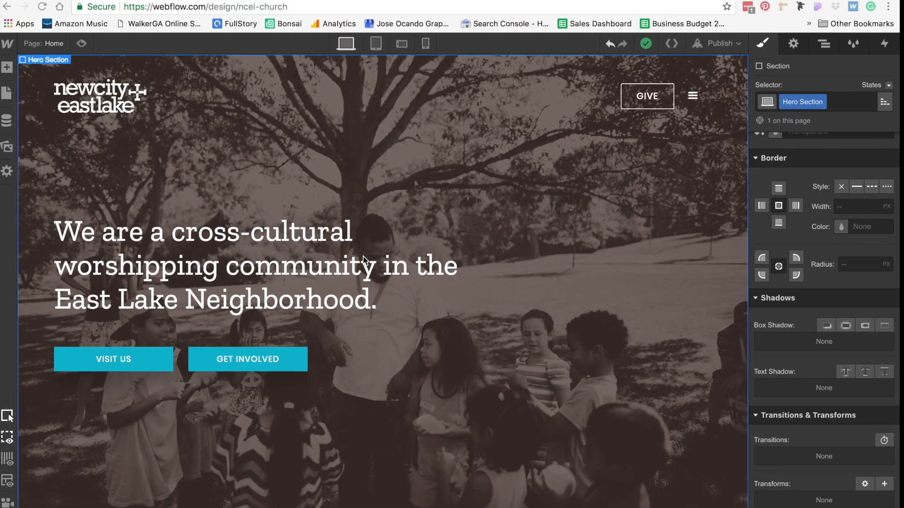
Add a combo class named Green Button to the Get Involved button.
click(262, 360)
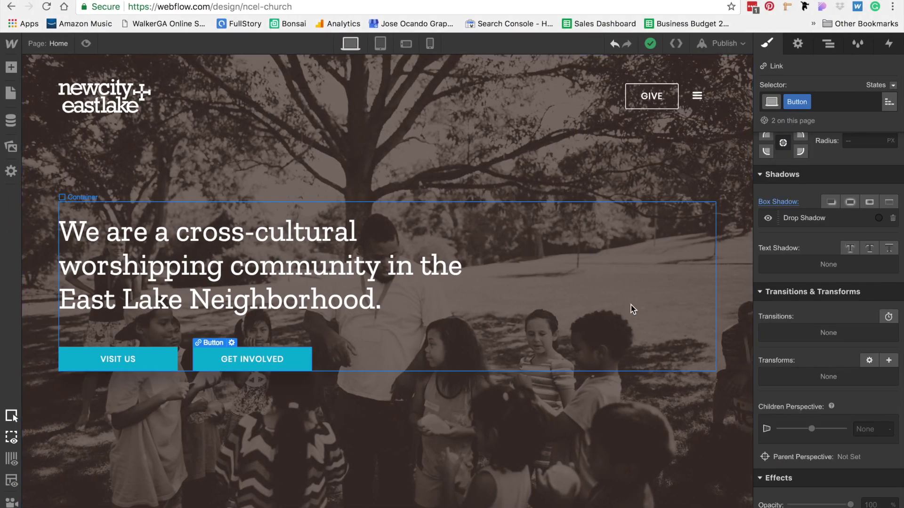
click(827, 98)
text(Gree)
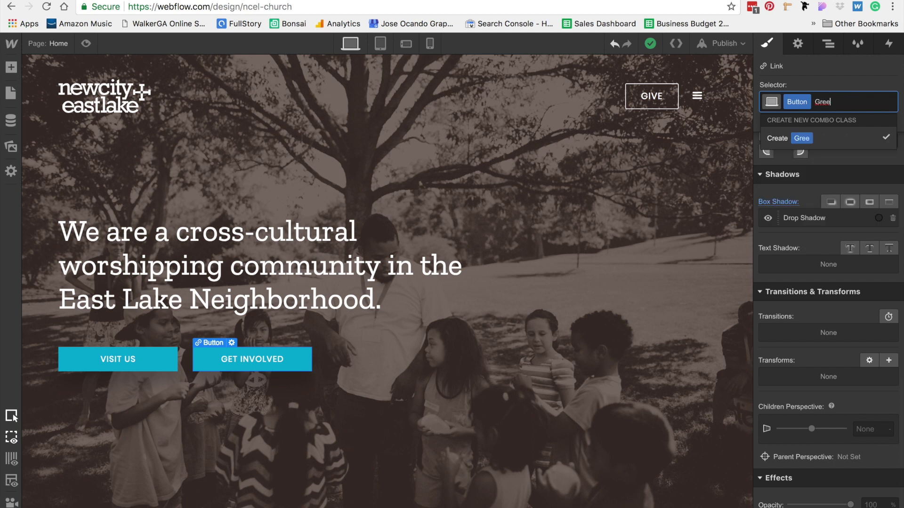
text(n Button)
key(Return)
scroll(836, 288, down, 3)
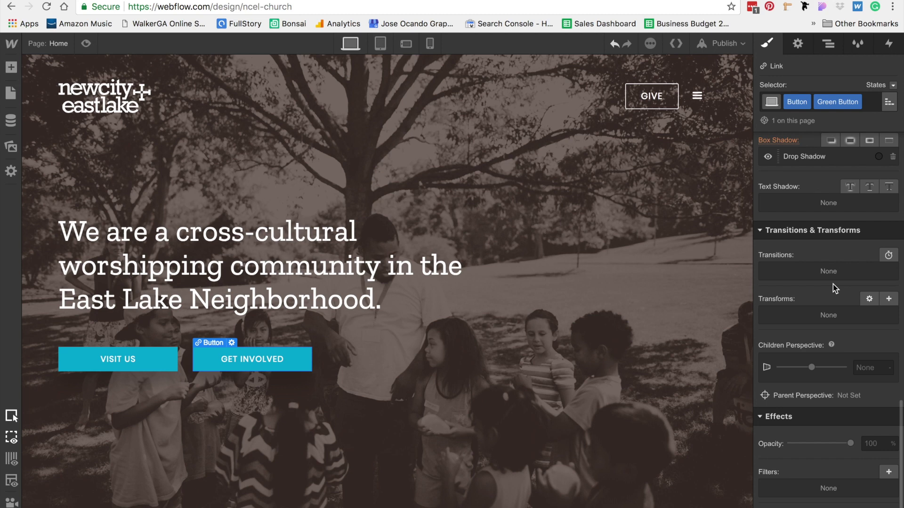
scroll(832, 284, up, 10)
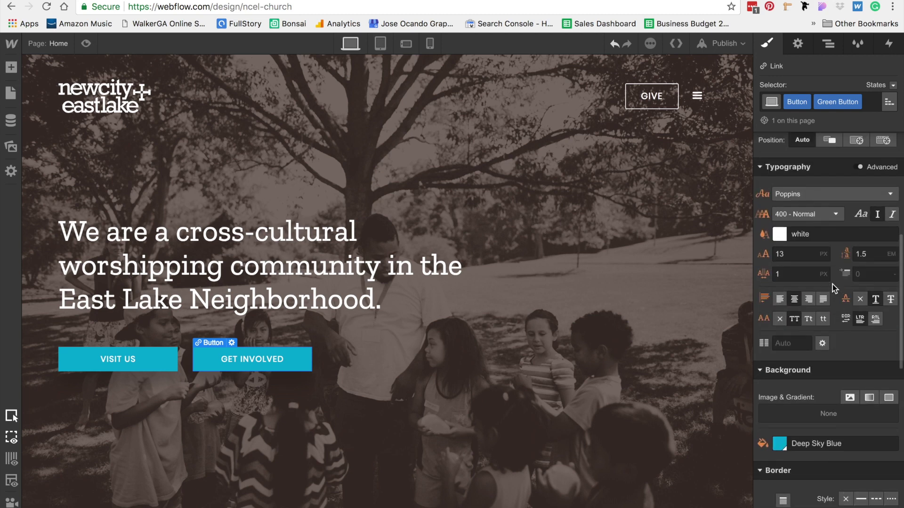
Set the Visit Us button's hover-state background to the Blue Button Hover swatch.
click(146, 358)
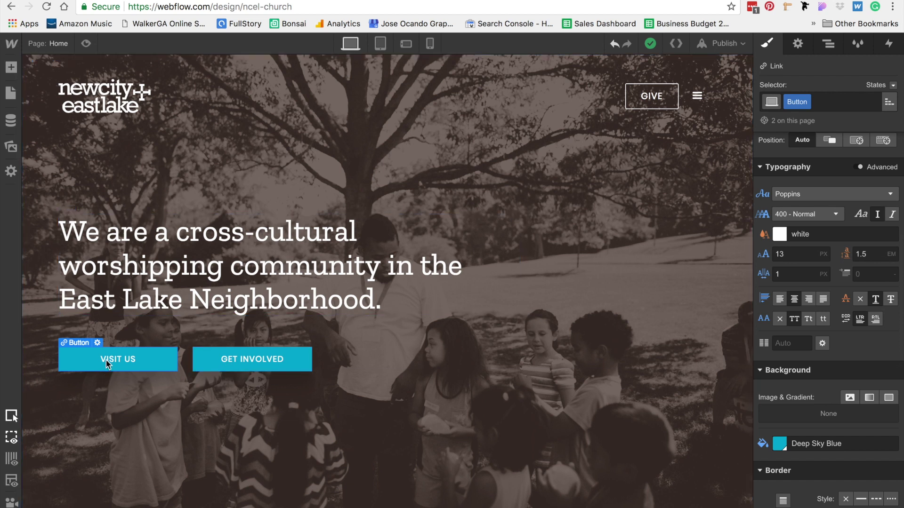
click(893, 86)
click(869, 113)
scroll(837, 202, down, 3)
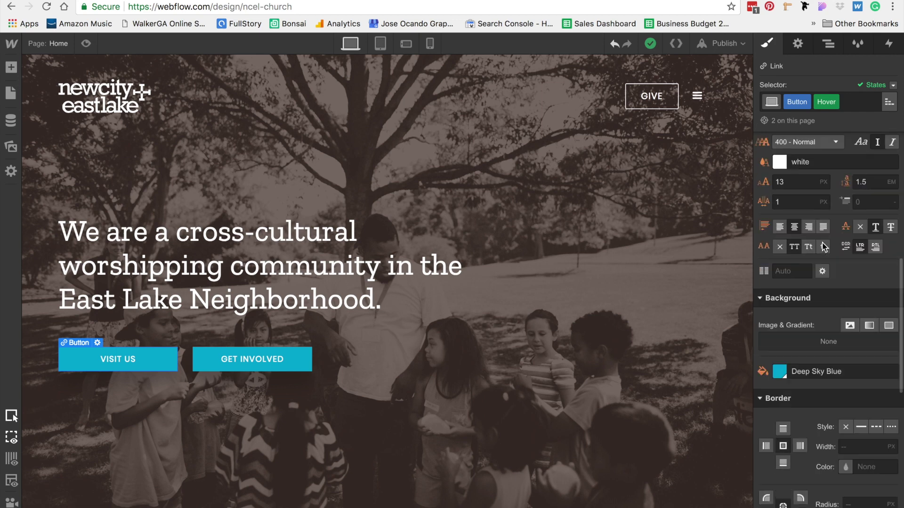
scroll(810, 248, down, 5)
click(779, 257)
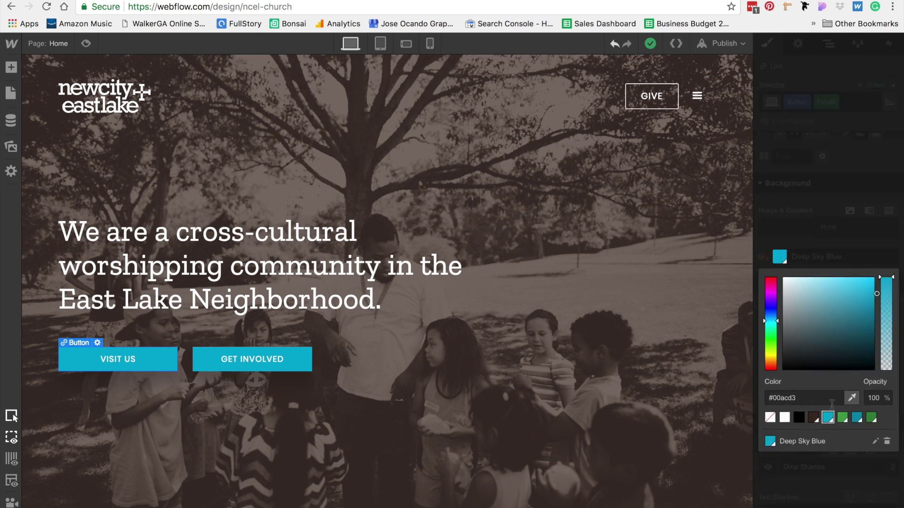
click(857, 418)
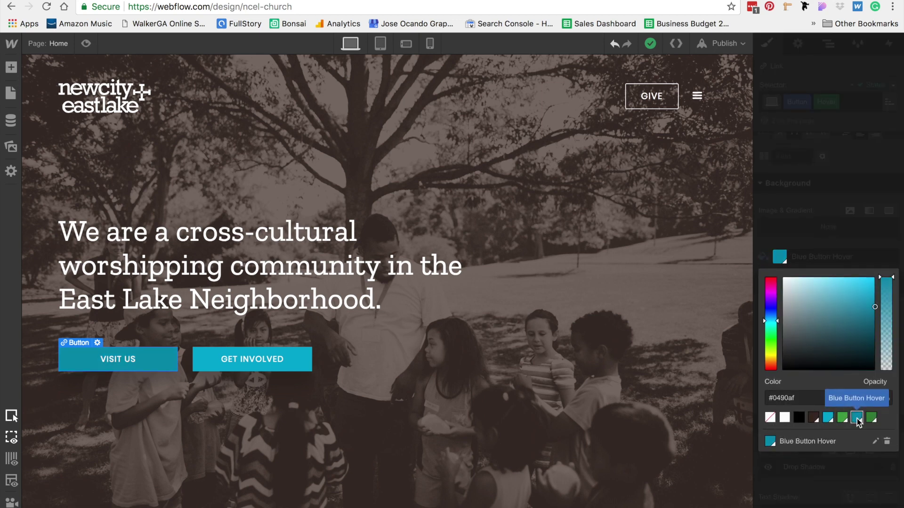
click(857, 204)
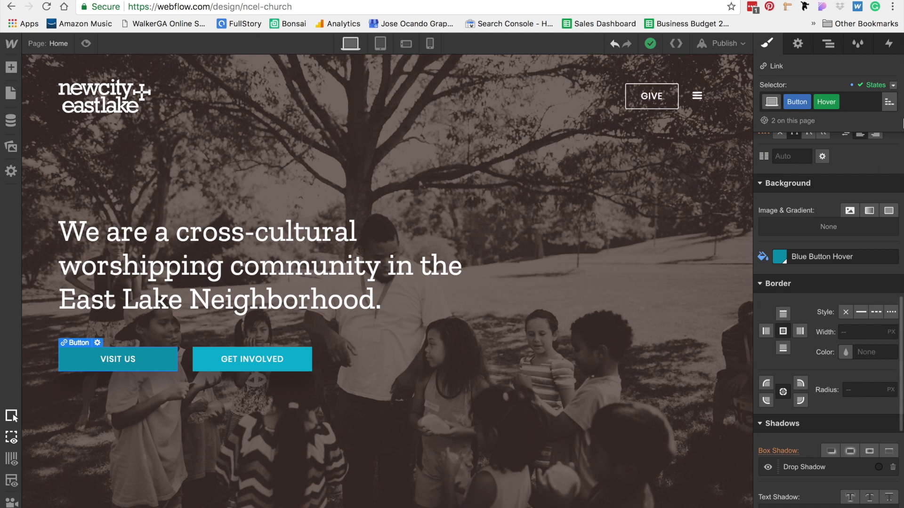
Add a 200 ms ease Background Color transition to the Button class in its normal state.
click(892, 85)
click(866, 101)
scroll(828, 315, down, 5)
scroll(829, 315, down, 2)
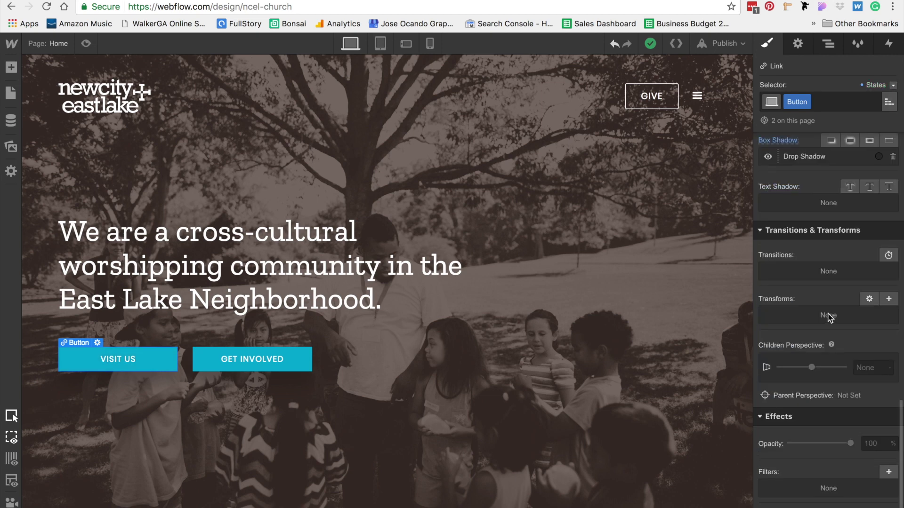
click(887, 256)
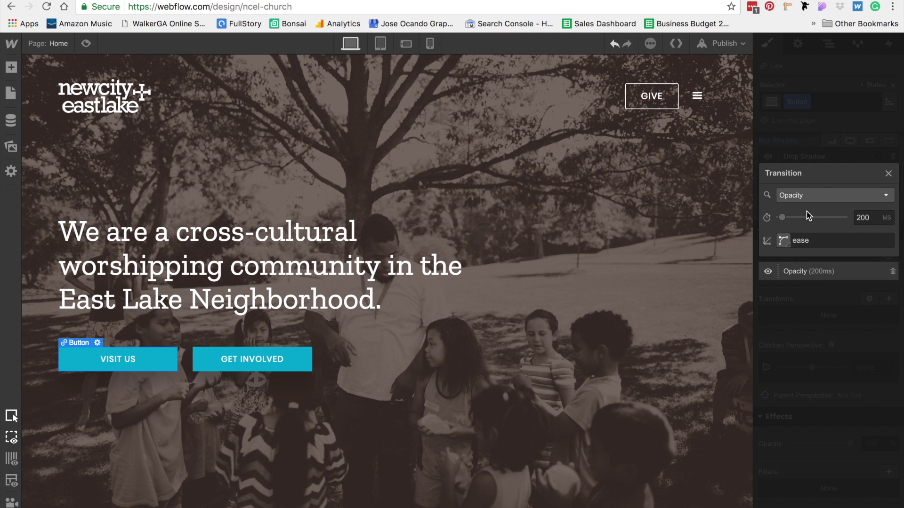
click(809, 197)
scroll(842, 250, down, 5)
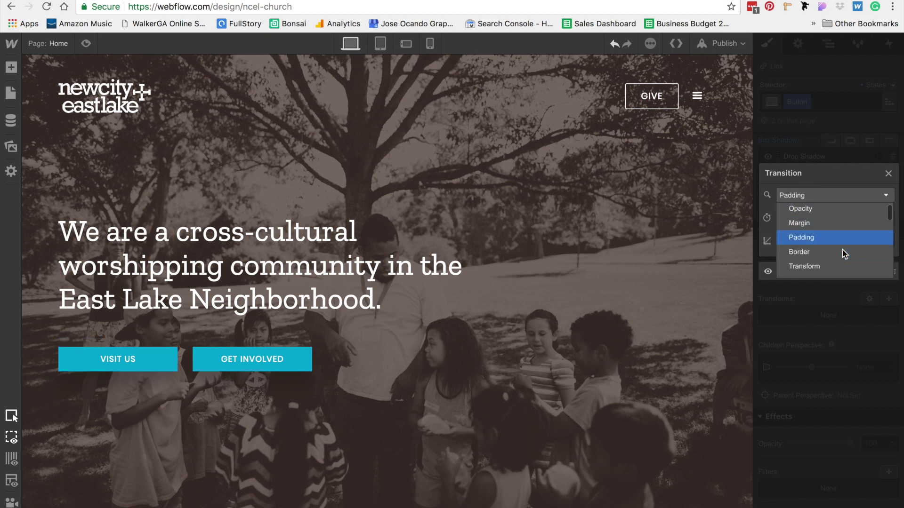
click(841, 250)
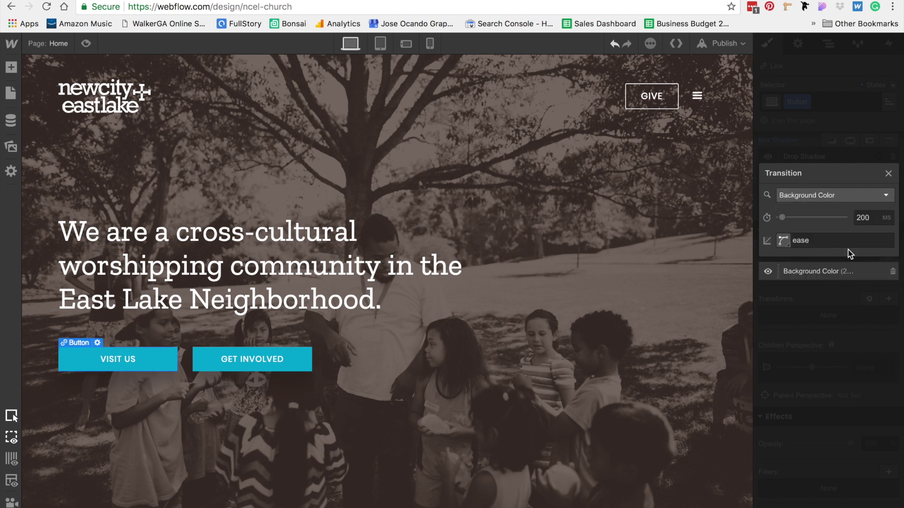
click(621, 355)
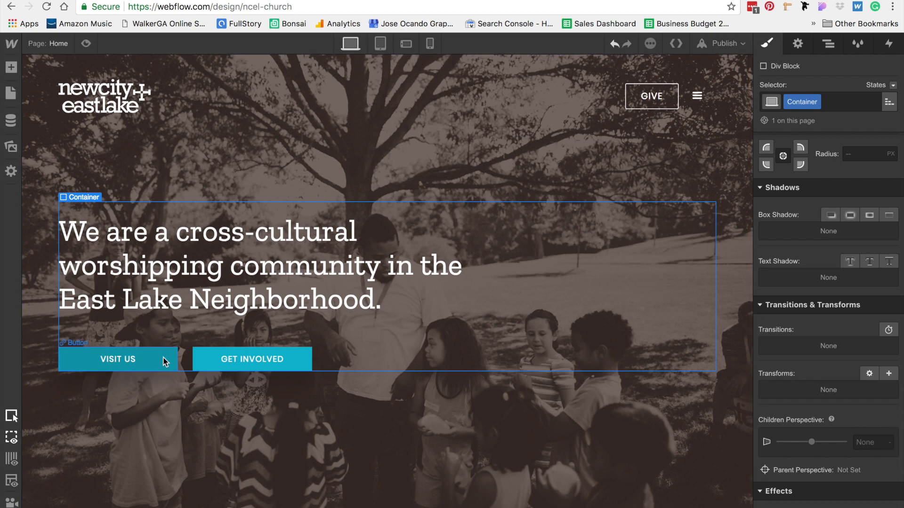
Set the Get Involved button's background to the Medium Sea Green swatch on its Green Button combo class.
click(258, 360)
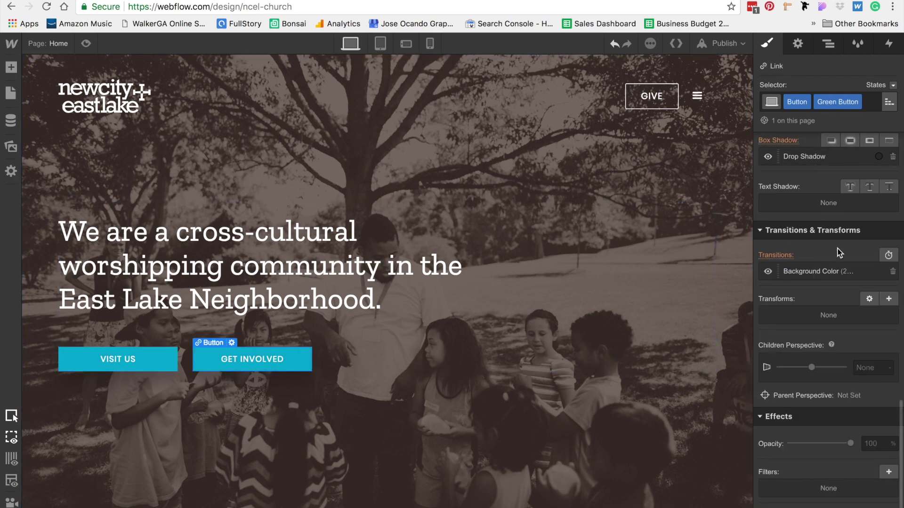
scroll(836, 250, up, 6)
click(781, 235)
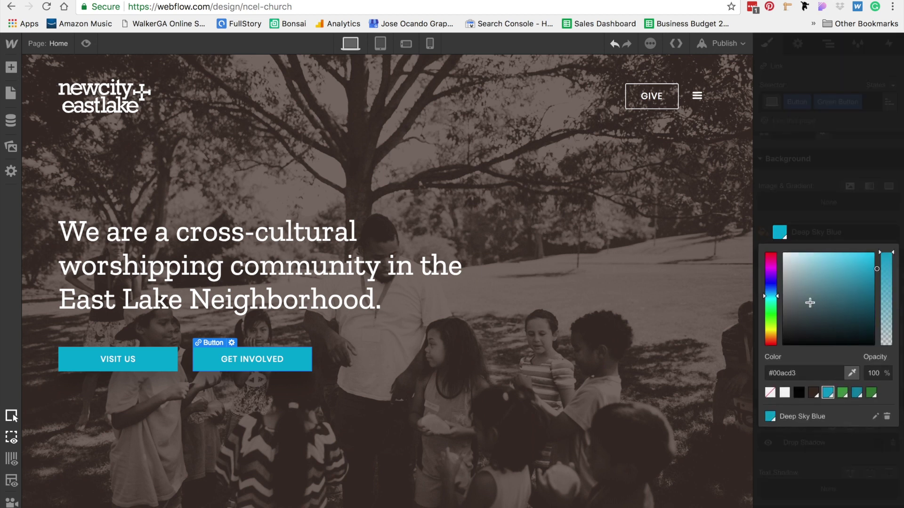
click(843, 393)
click(835, 202)
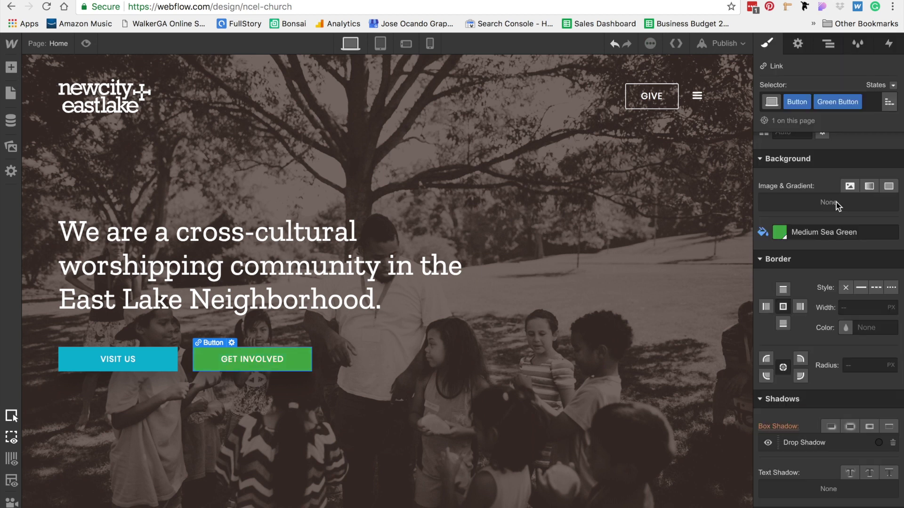
Set the Get Involved button's hover-state background to the Green Button Hover swatch.
click(892, 86)
click(874, 112)
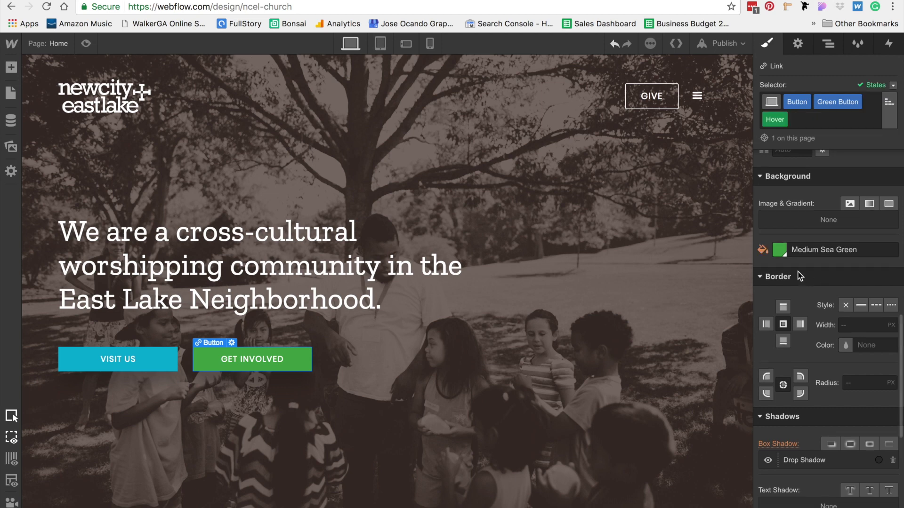
click(780, 250)
click(871, 413)
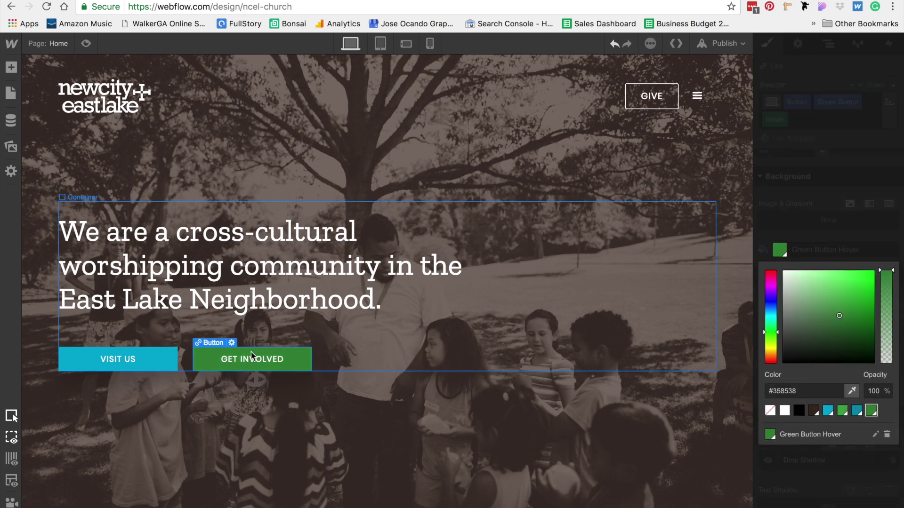
click(284, 383)
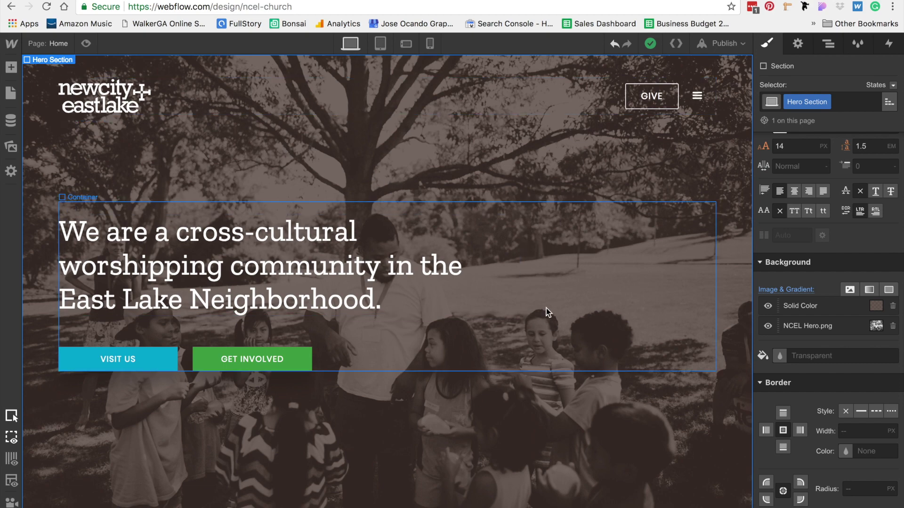
Compare the hero section with the design mockup, including the Latest Letter and Latest Sermon boxes.
key(ctrl+Right)
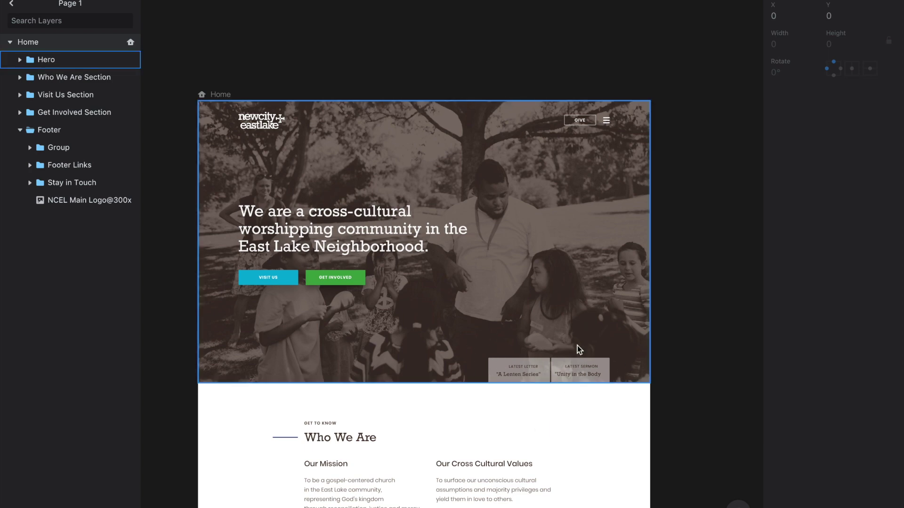
key(ctrl+Left)
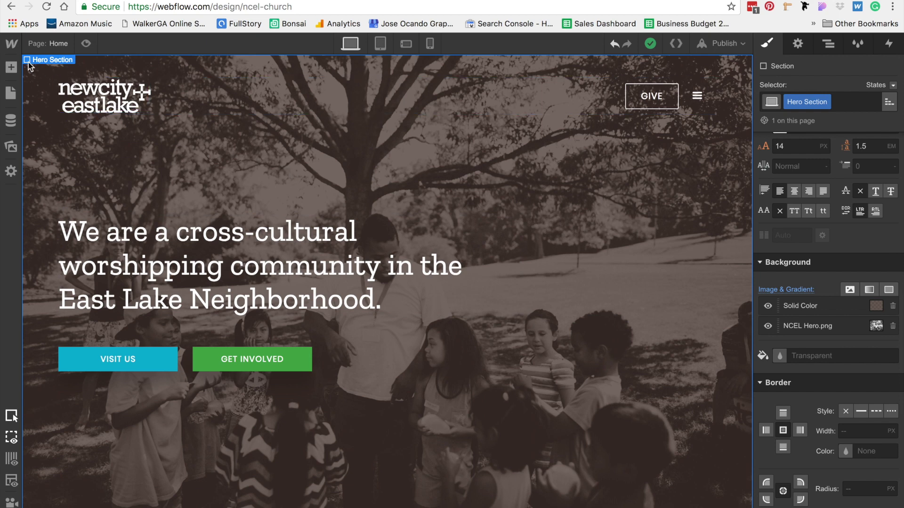
Add a div block to the Hero Section and set the section's position to relative.
click(11, 67)
drag(52, 223, 424, 475)
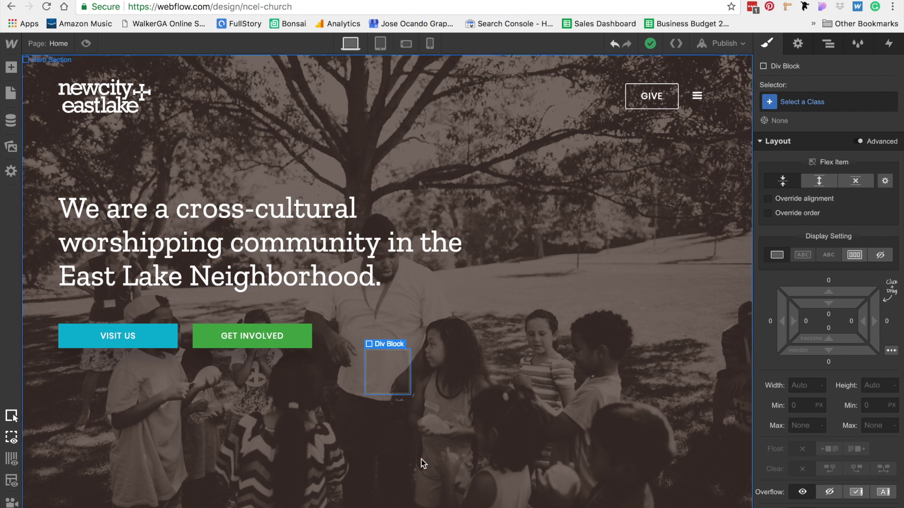
click(452, 464)
scroll(821, 407, down, 5)
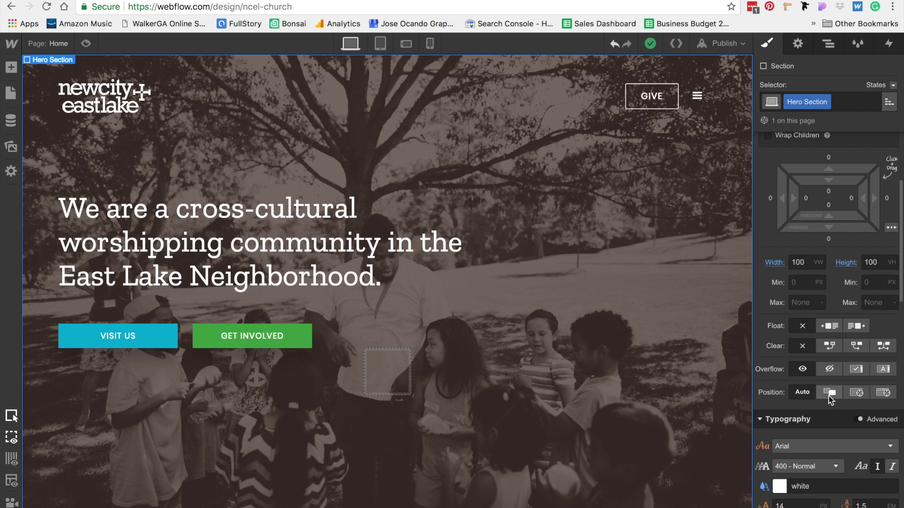
click(828, 392)
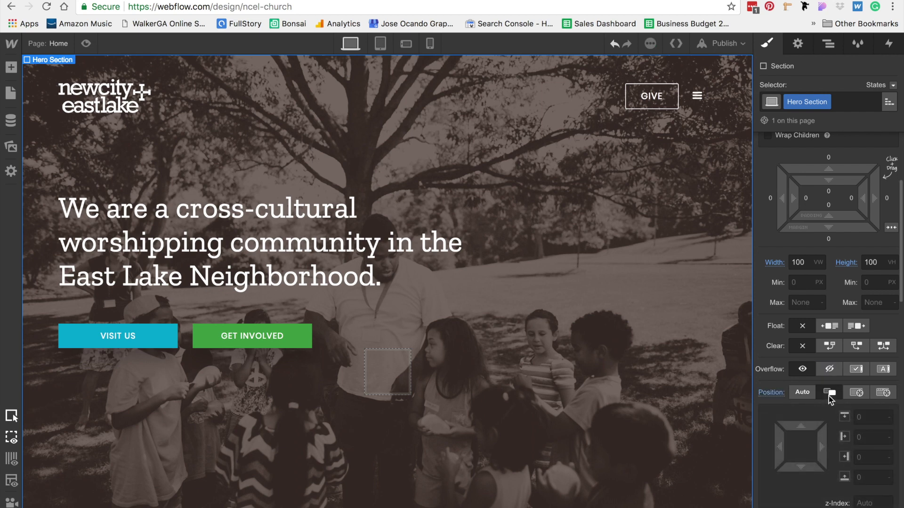
Give the new div block in the Hero Section the class Hero Card Container.
click(388, 380)
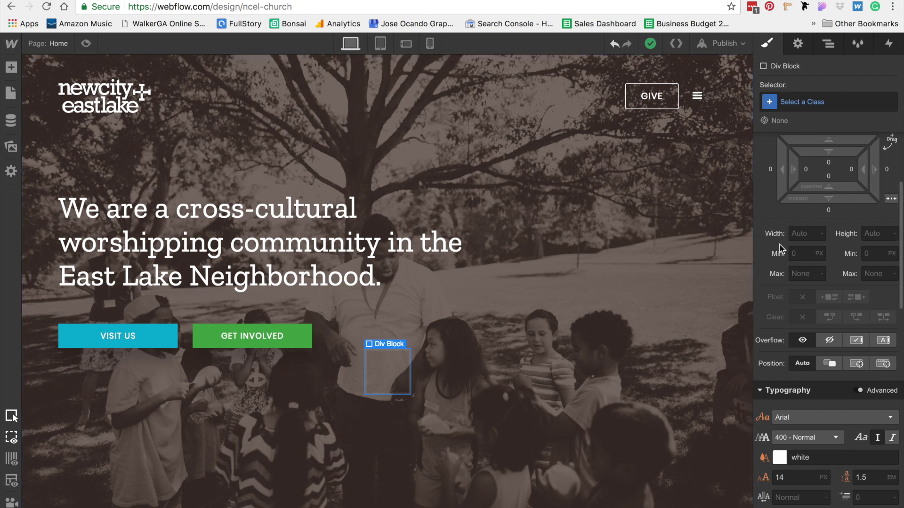
click(829, 104)
text(He)
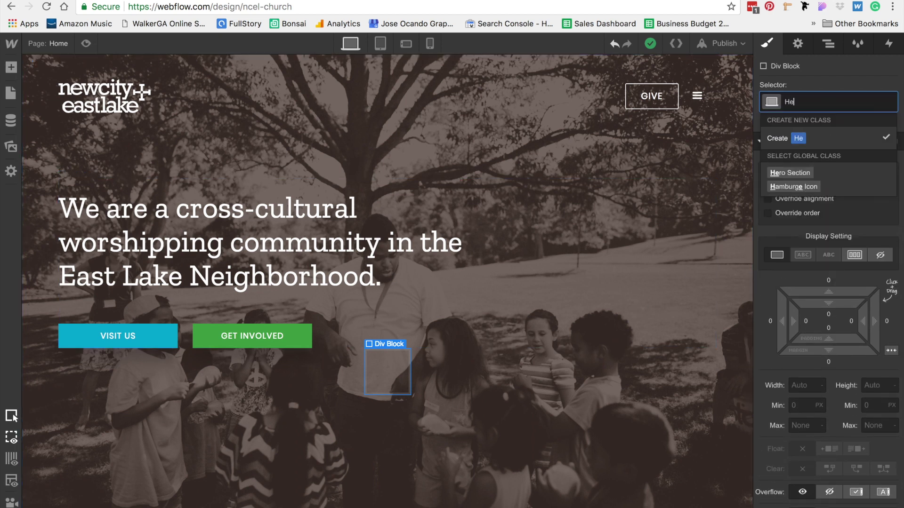
text(ro Card Container)
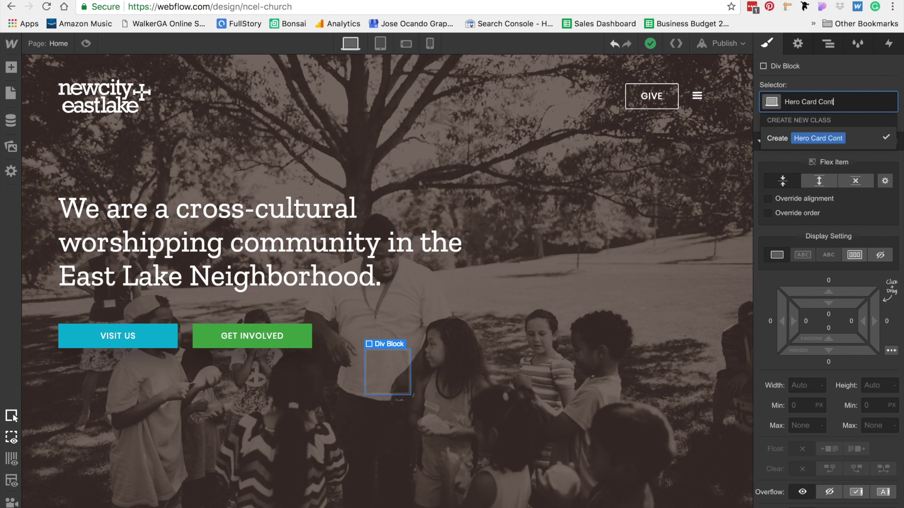
key(Return)
Position the Hero Card Container absolutely with a bottom offset of 0 px.
scroll(857, 423, down, 5)
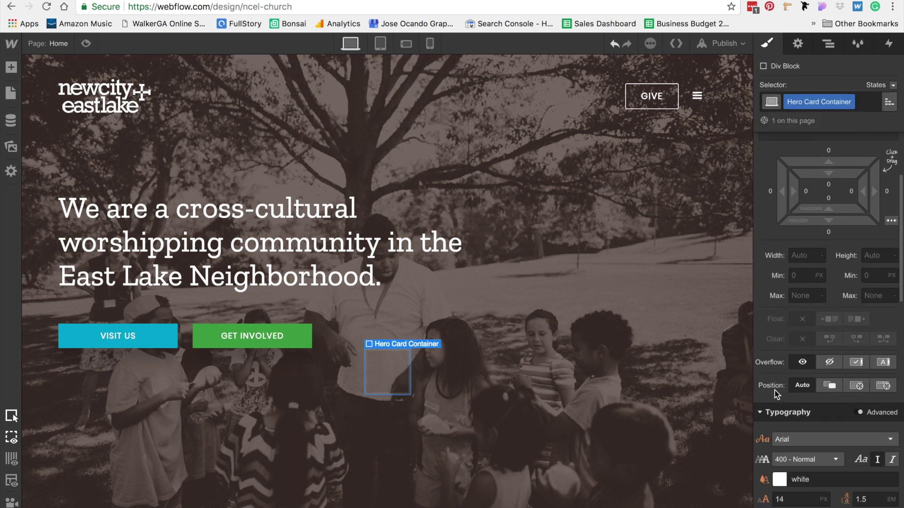
click(856, 386)
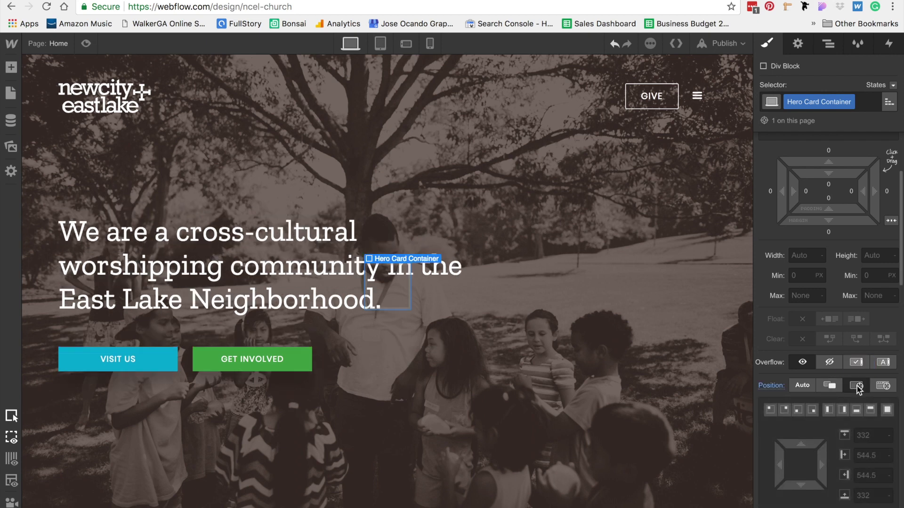
scroll(856, 386, down, 5)
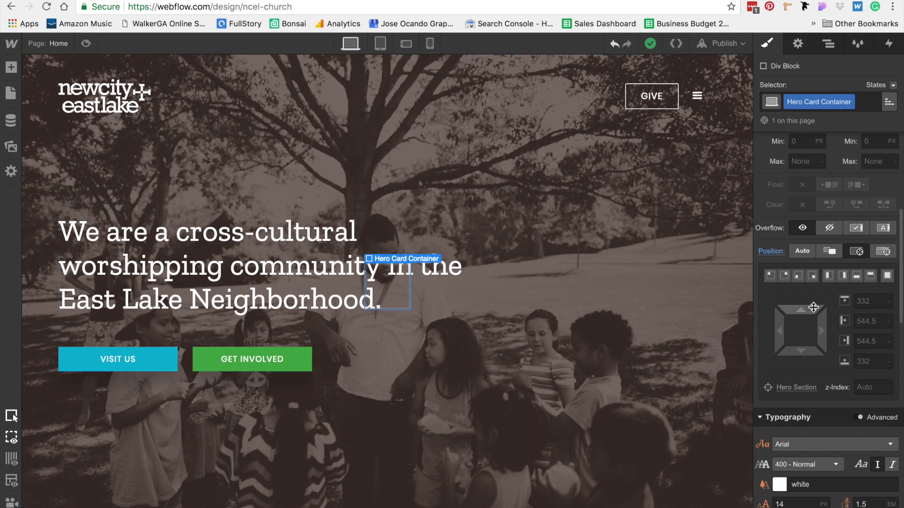
click(875, 362)
text(0)
key(Return)
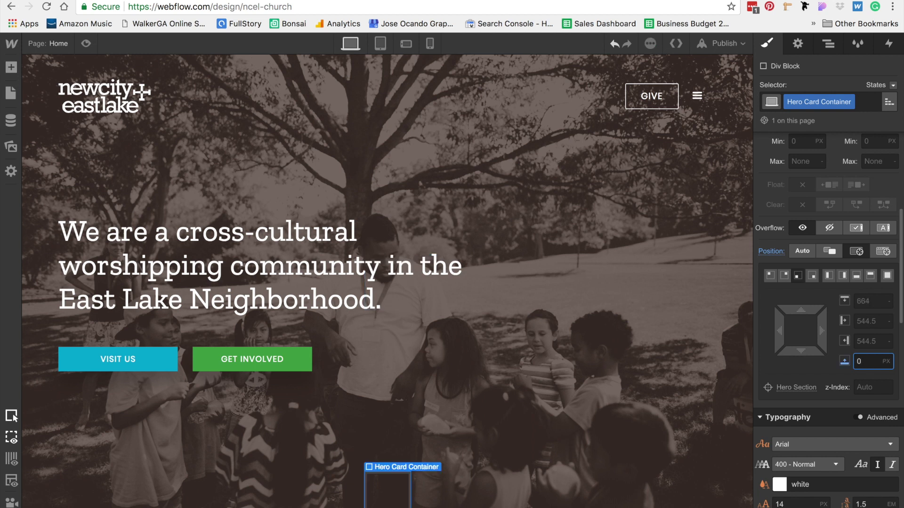
Set the Hero Card Container's width to 90% with a 1200 px maximum and centre it horizontally with auto margins.
scroll(826, 267, up, 5)
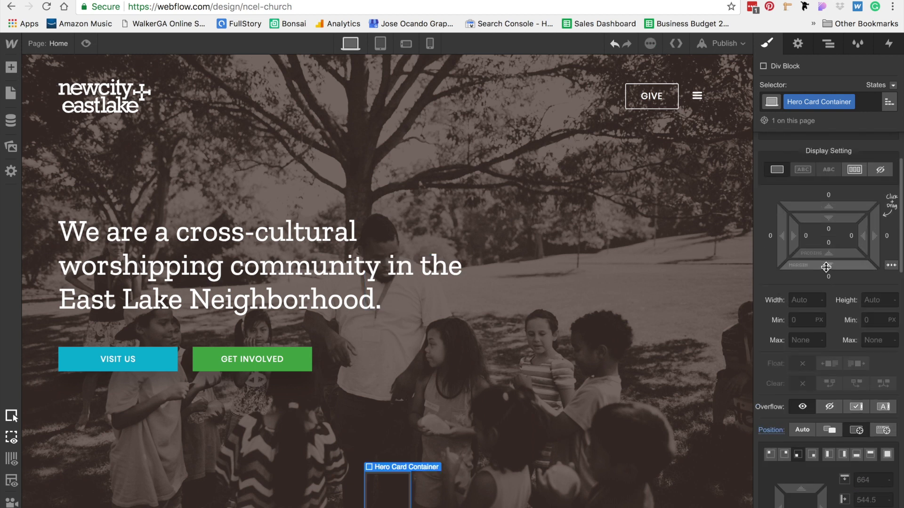
click(798, 311)
text(90)
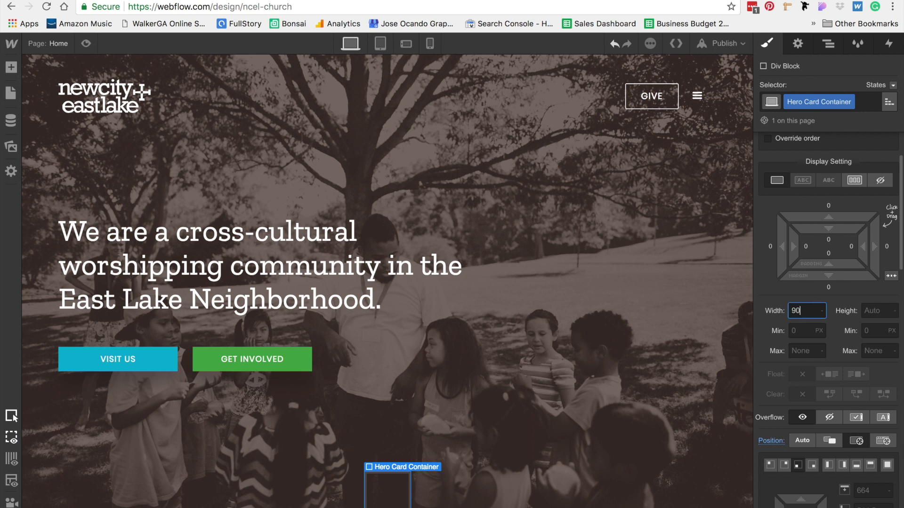
text(%)
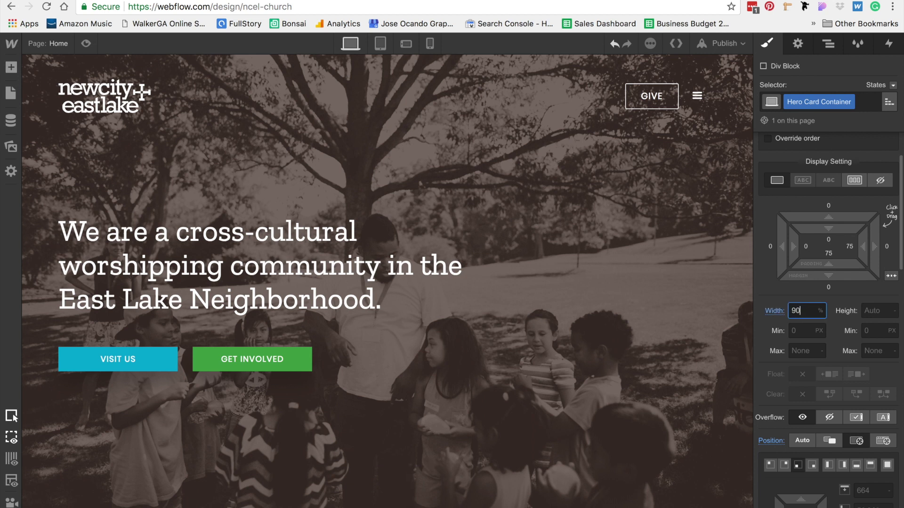
key(Tab)
key(Tab)
key(Tab)
key(Tab)
key(Tab)
key(shift+Tab)
text(1200)
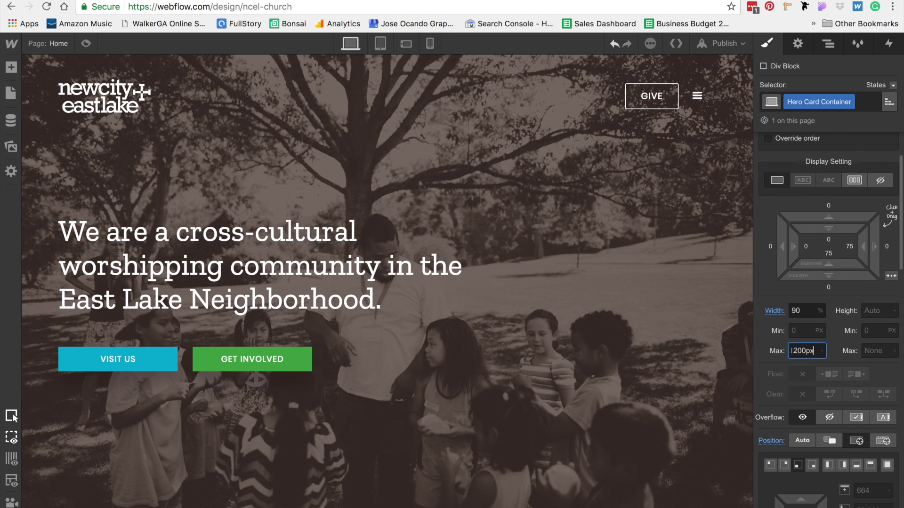
click(891, 277)
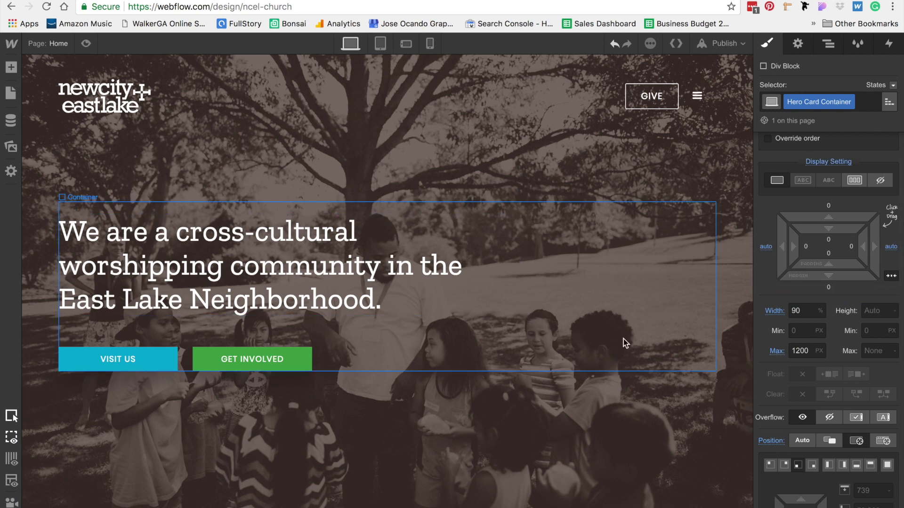
Set the Hero Card Container's height to 100 px.
click(875, 310)
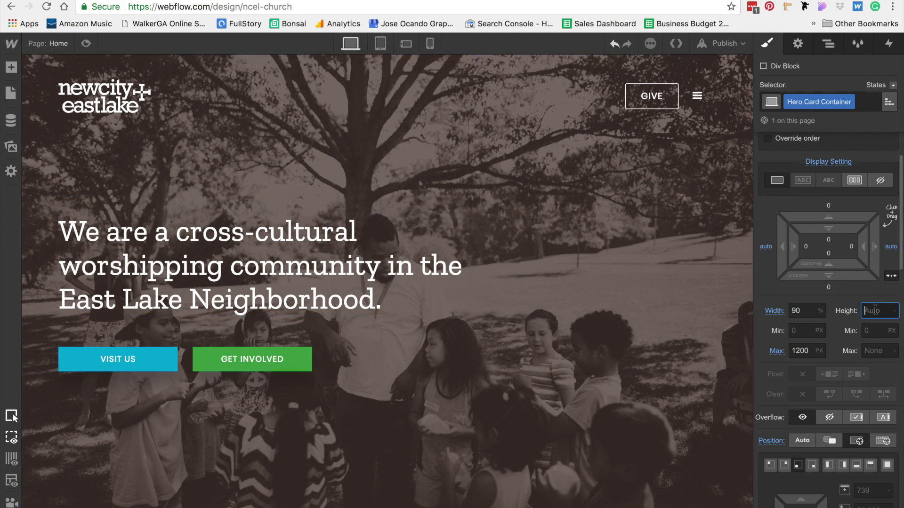
text(100-x)
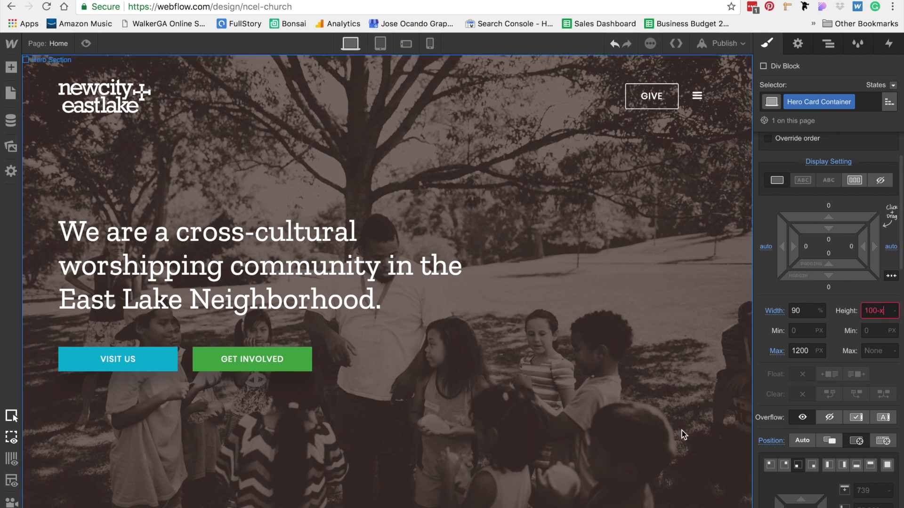
key(BackSpace)
text(px)
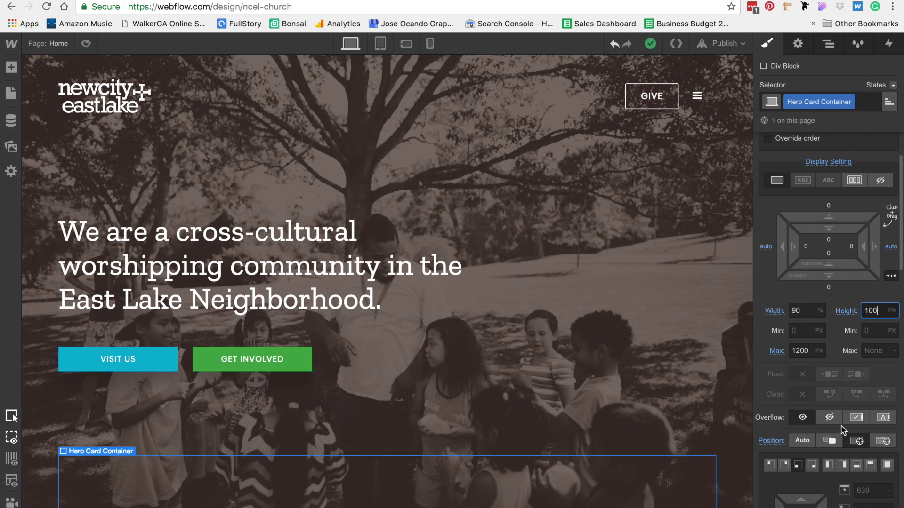
Align the Hero Card Container's text to the right.
scroll(843, 429, down, 7)
scroll(843, 429, down, 1)
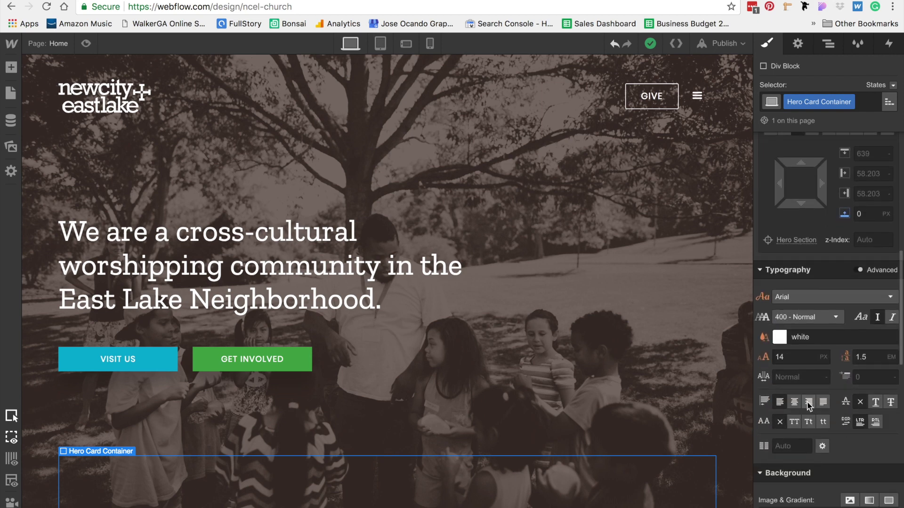
click(809, 404)
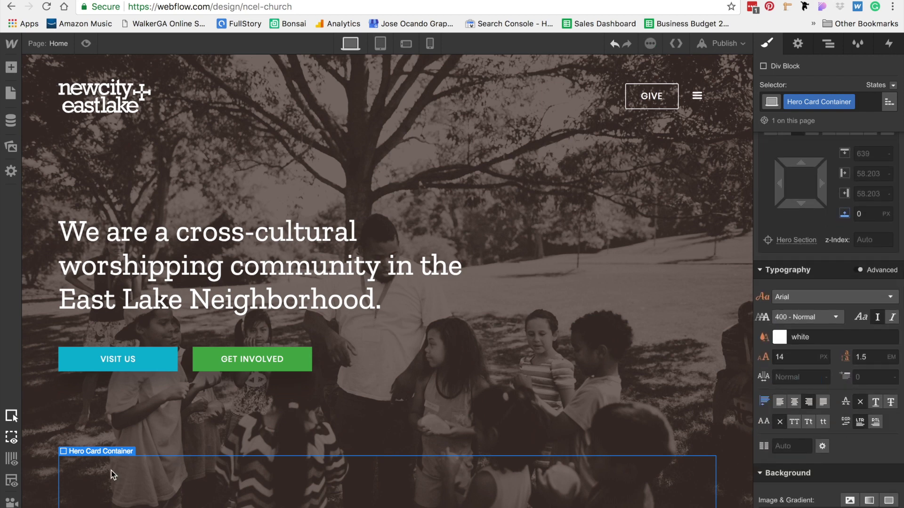
Add a div block inside the Hero Card Container and give it the class Hero Card.
click(11, 67)
drag(309, 424, 545, 478)
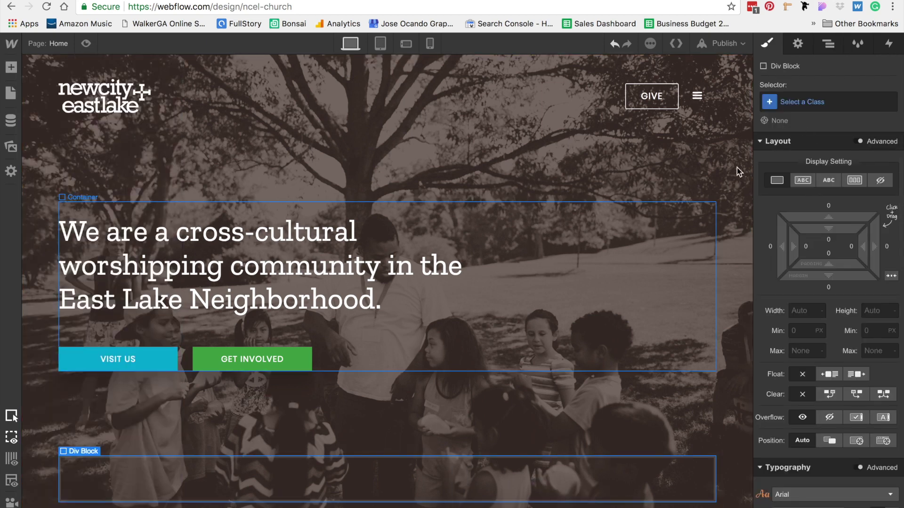
click(813, 101)
text(Hero Card)
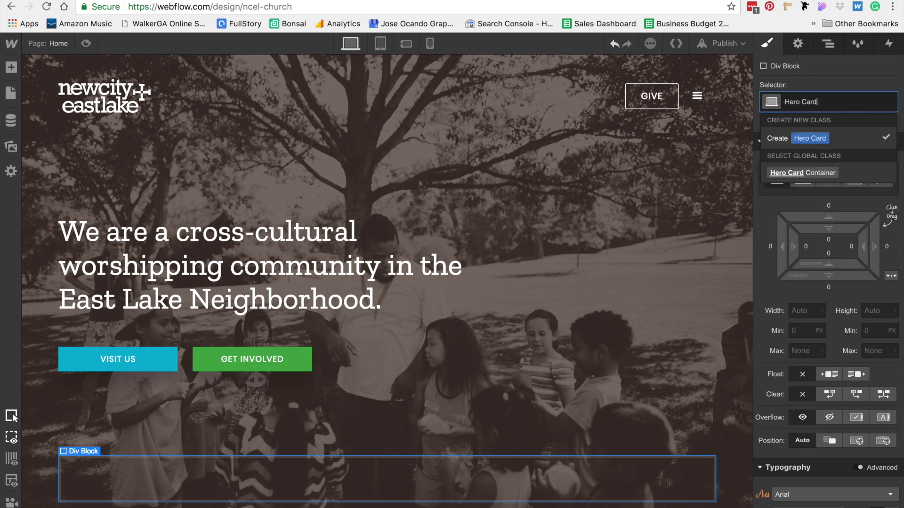
key(Return)
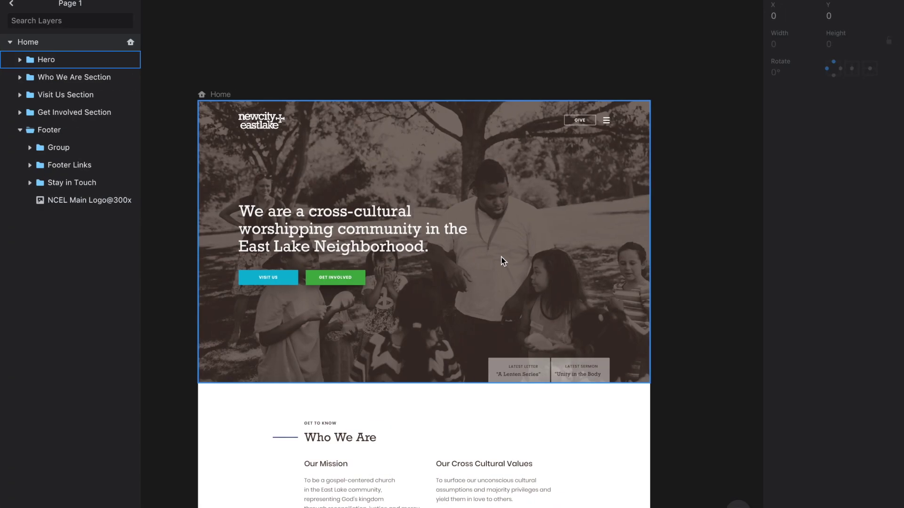
Check the Latest Sermon card's dimensions in the design mockup and set the Hero Card's height to 80 px.
click(574, 372)
double_click(574, 372)
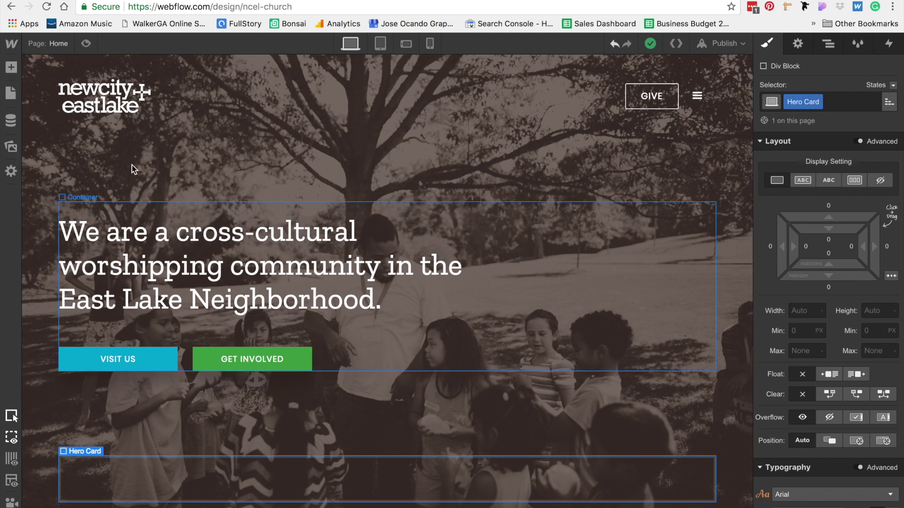
click(874, 313)
text(80px)
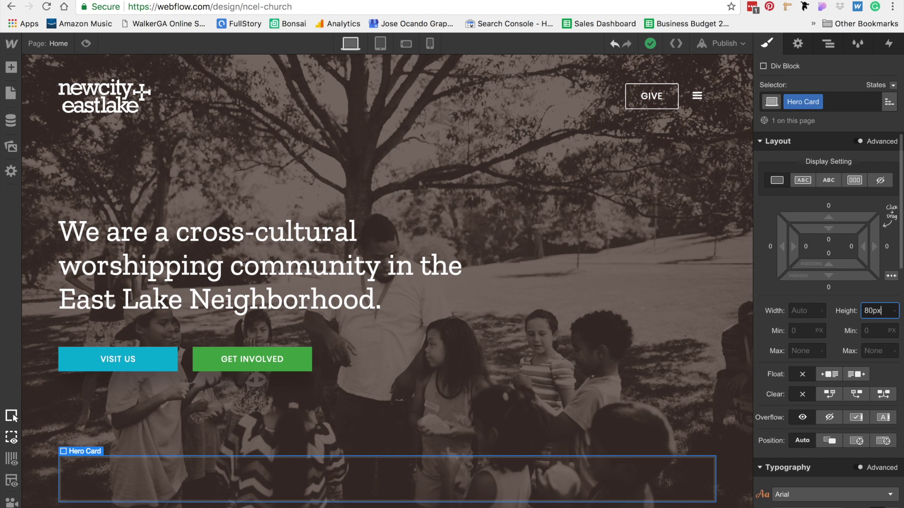
key(Return)
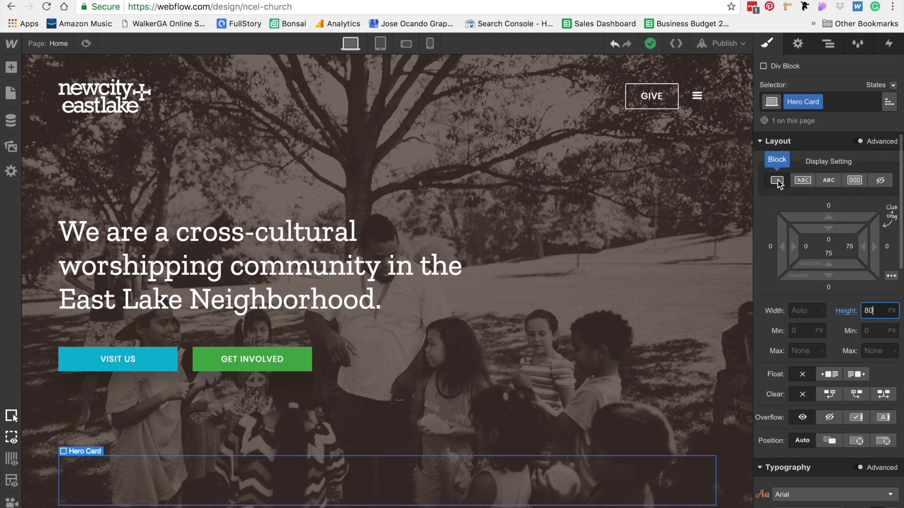
Change the Hero Card's display to inline-block and set its width to 100 px.
click(806, 180)
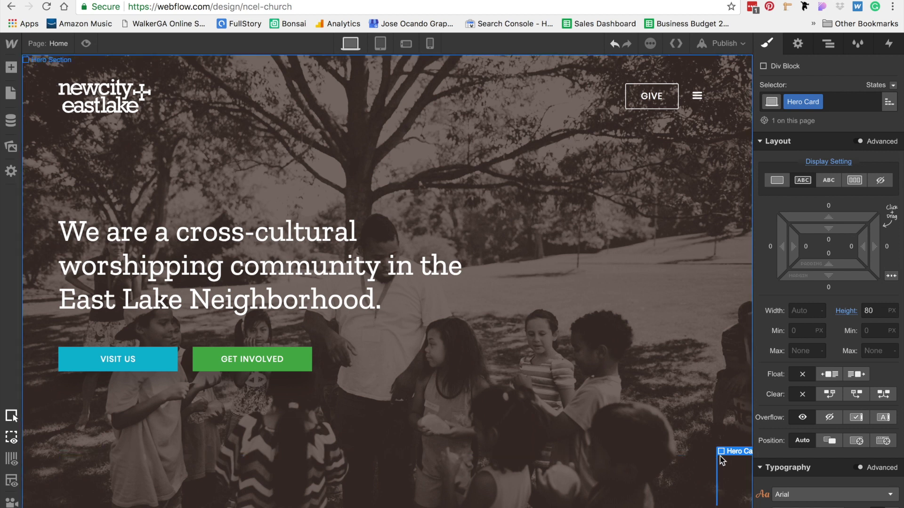
click(803, 312)
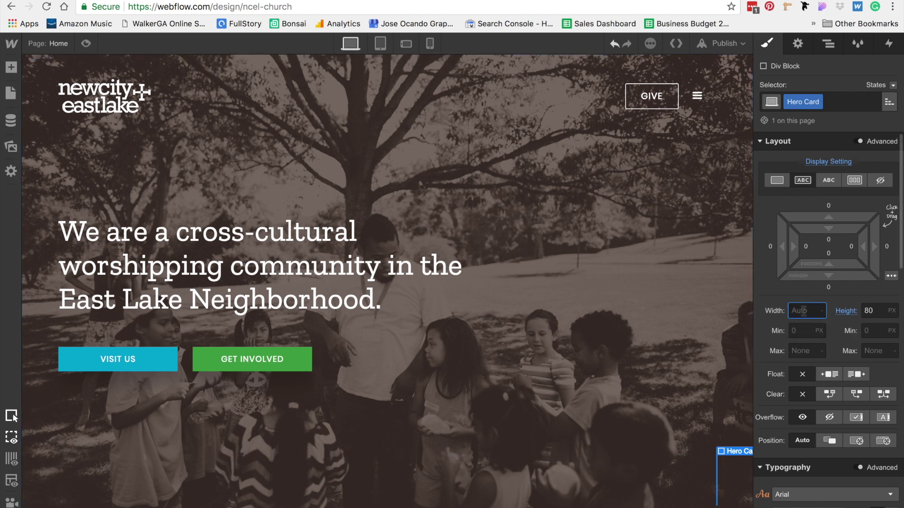
text(100)
key(Return)
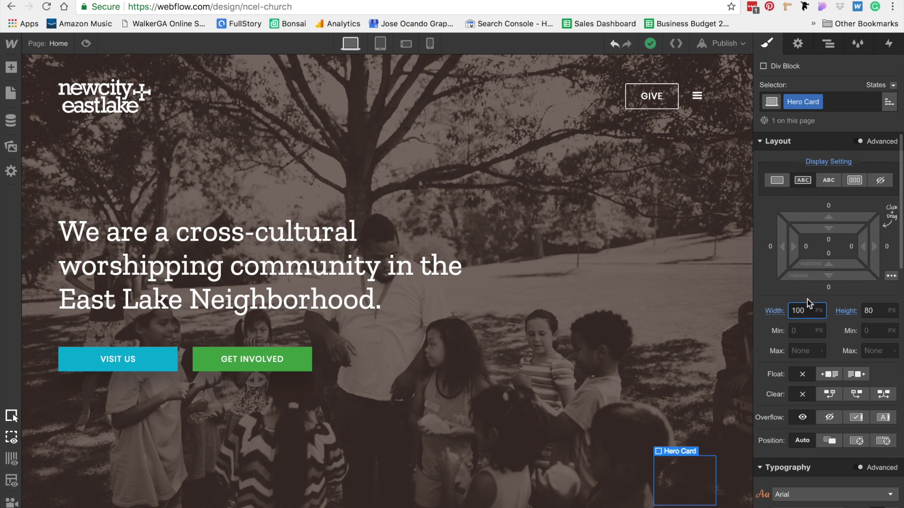
Make the Hero Card Container a horizontal flexbox with its children justified to the right and aligned to the bottom.
click(615, 499)
click(855, 254)
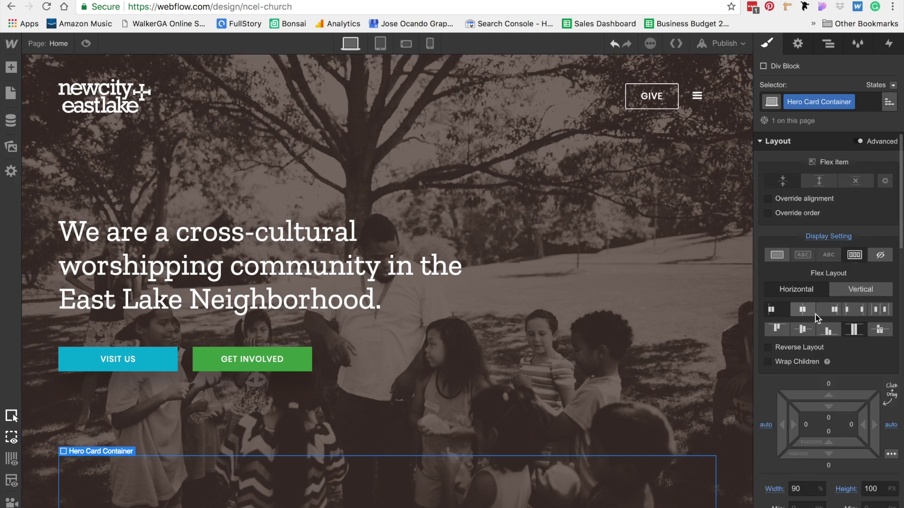
click(828, 313)
click(830, 330)
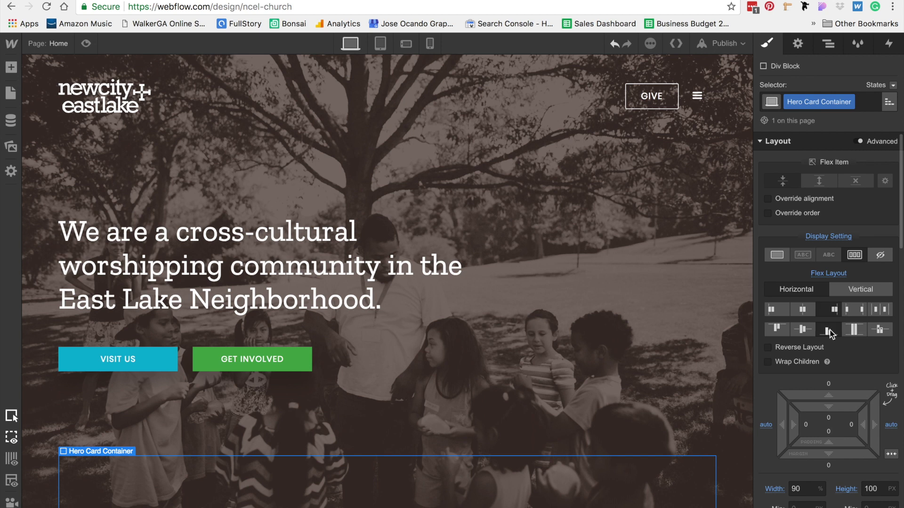
Compare the Hero Card with the design mockup and give it a white background at 50% opacity.
click(659, 494)
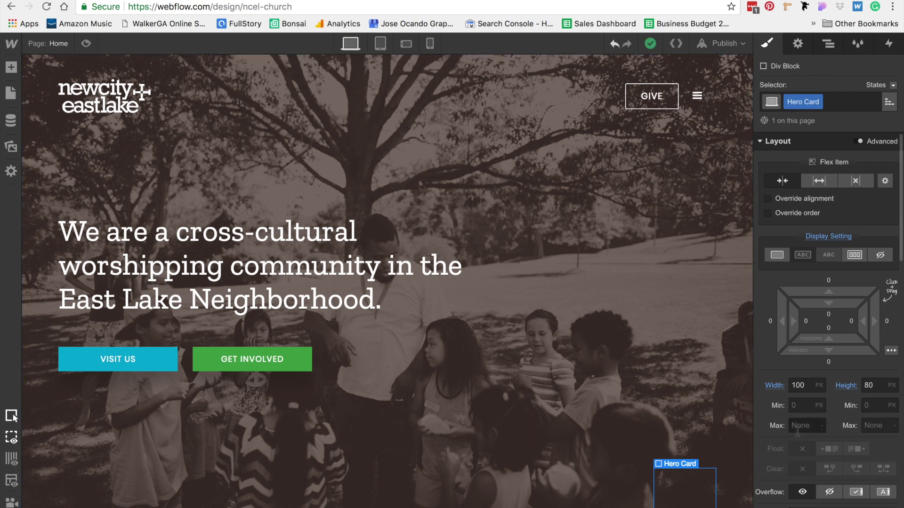
key(ctrl+Right)
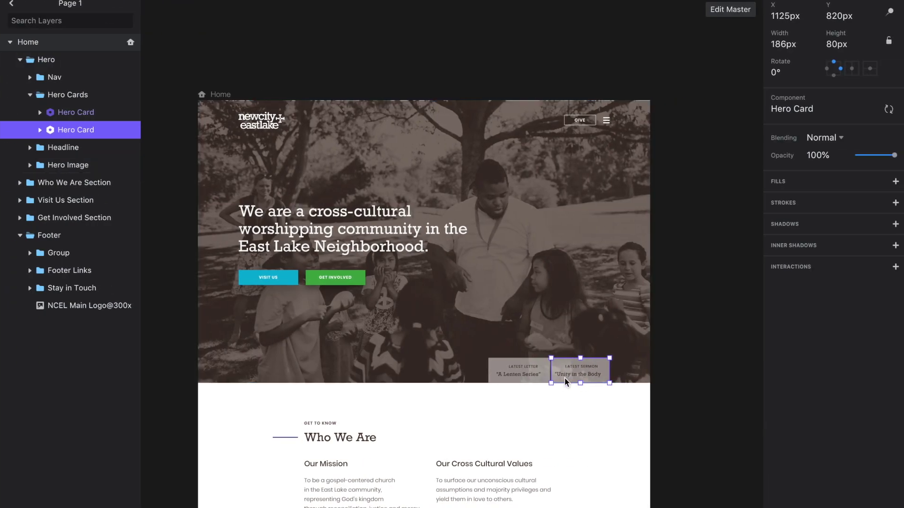
key(ctrl+Left)
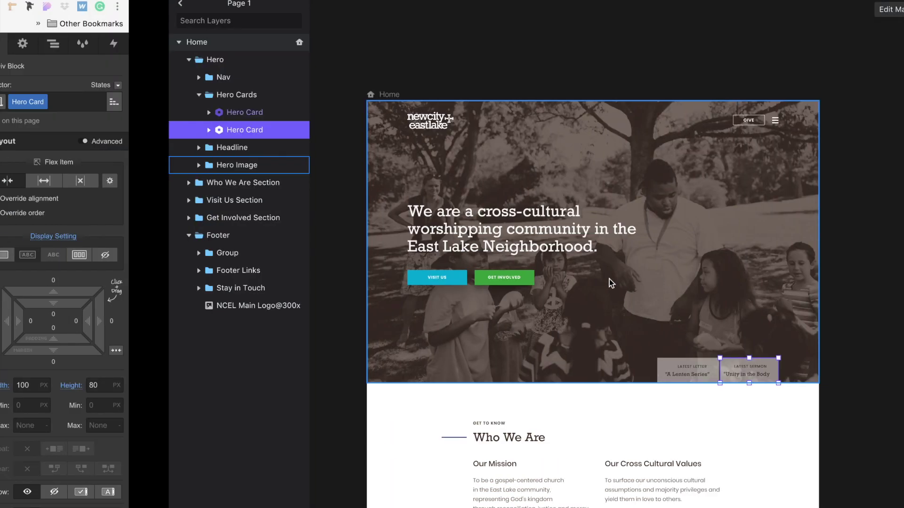
scroll(865, 402, down, 10)
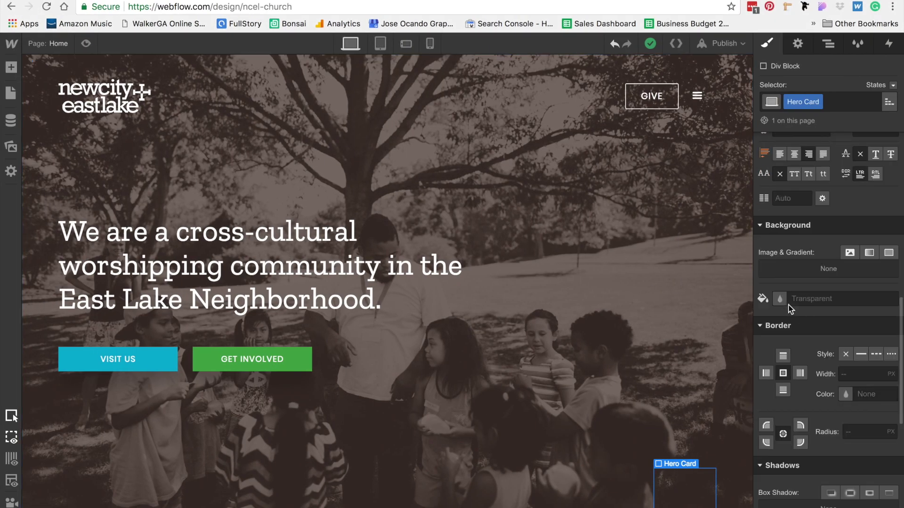
click(782, 300)
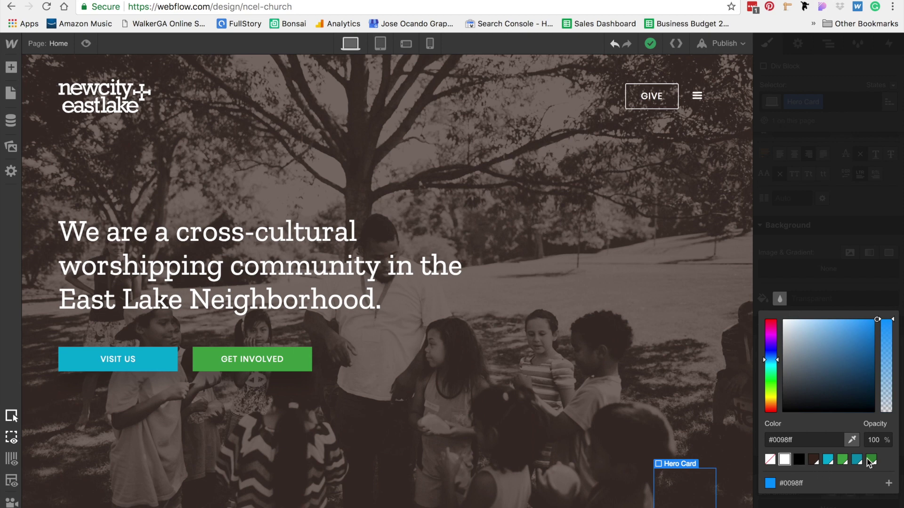
click(784, 460)
click(876, 439)
key(BackSpace)
key(BackSpace)
key(BackSpace)
text(50)
key(Return)
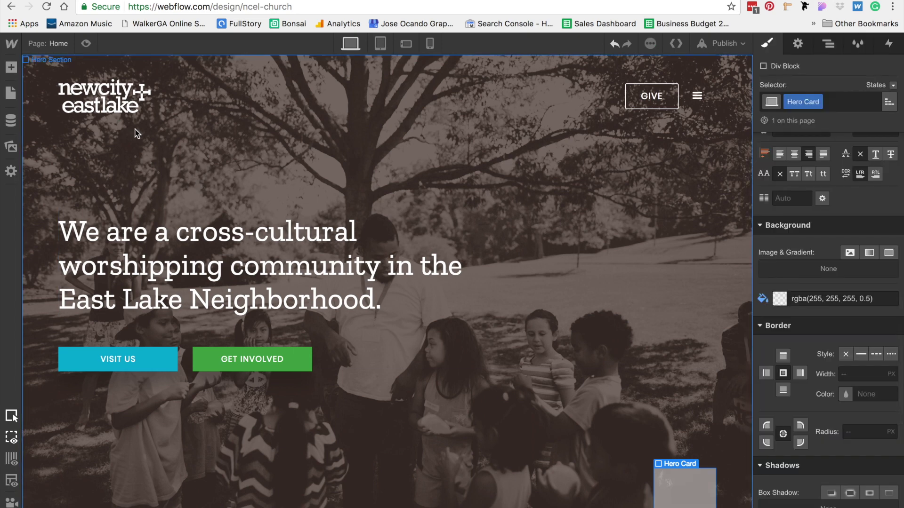
Add a text block inside the Hero Card and change its text to "Latest Sermon", following the mockup.
click(11, 68)
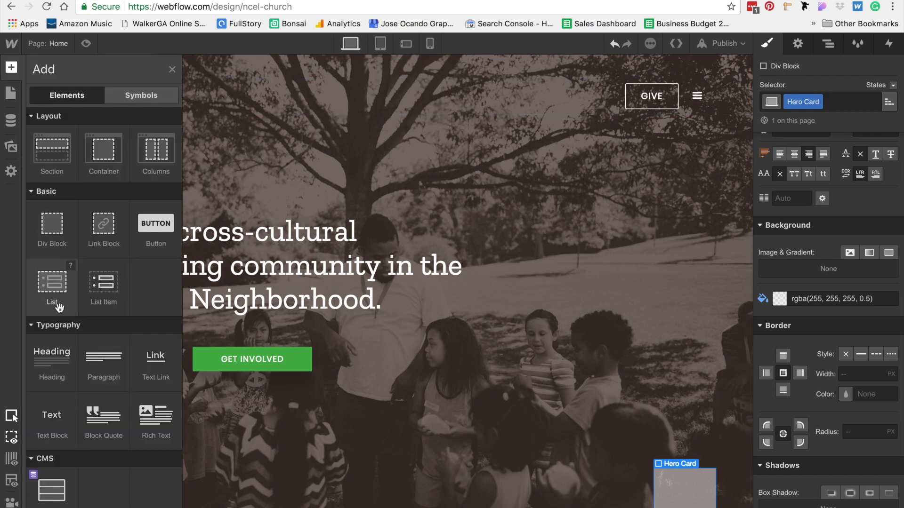
drag(49, 418, 679, 491)
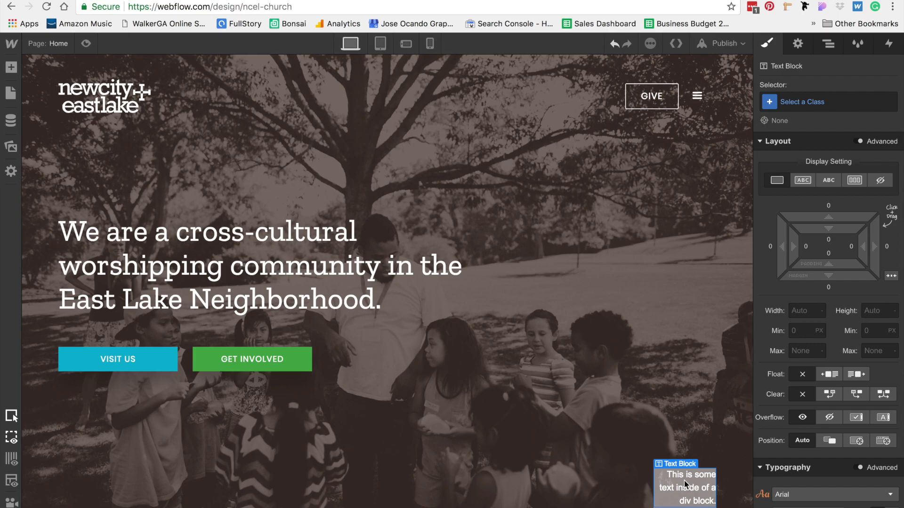
key(ctrl+Right)
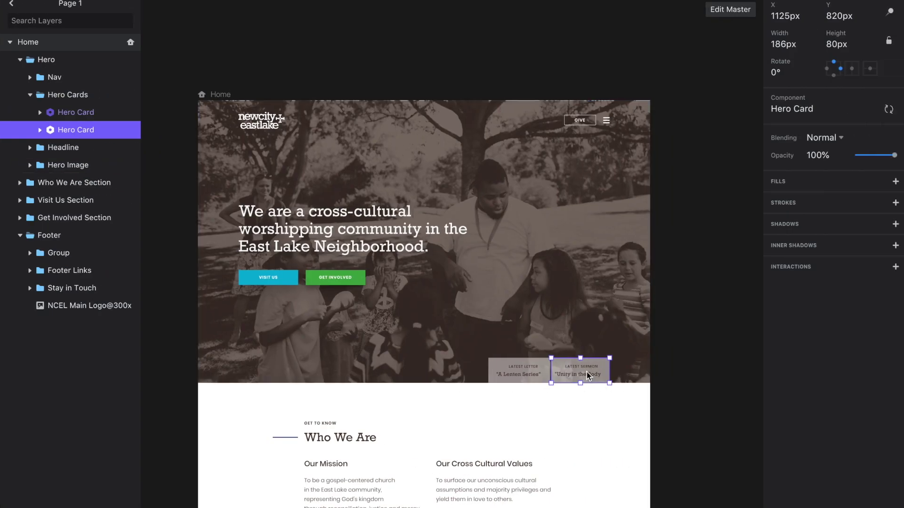
key(ctrl+Left)
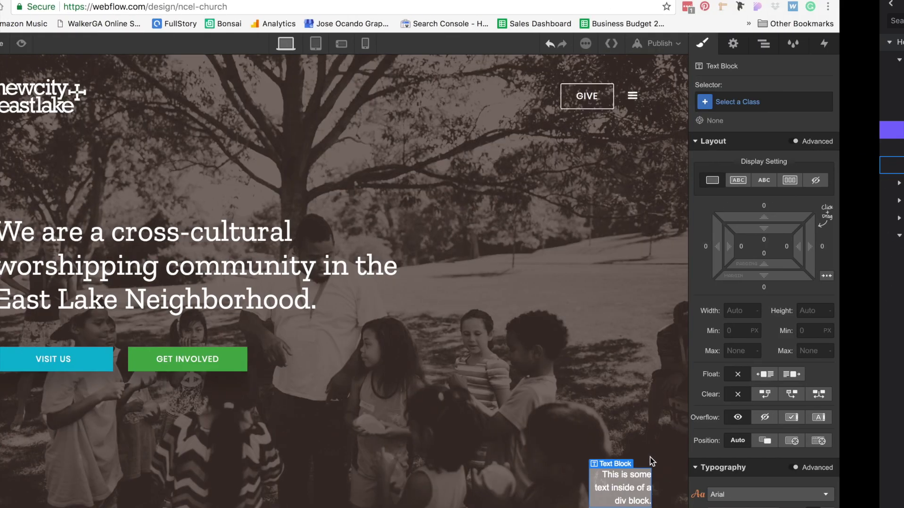
key(Return)
key(super+a)
key(BackSpace)
text(Latest Se)
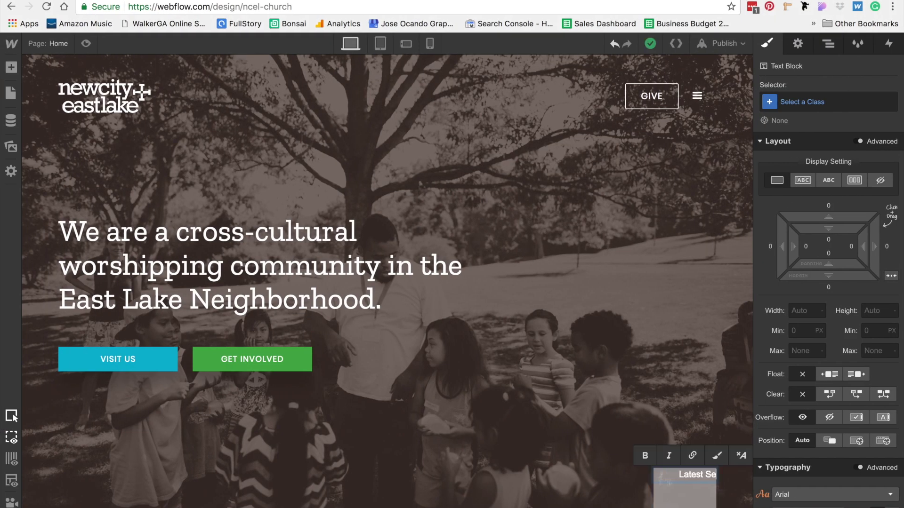
text(rmon)
Add a second text block below Latest Sermon in the Hero Card, reading "Unity in the Body" in quotation marks.
click(11, 66)
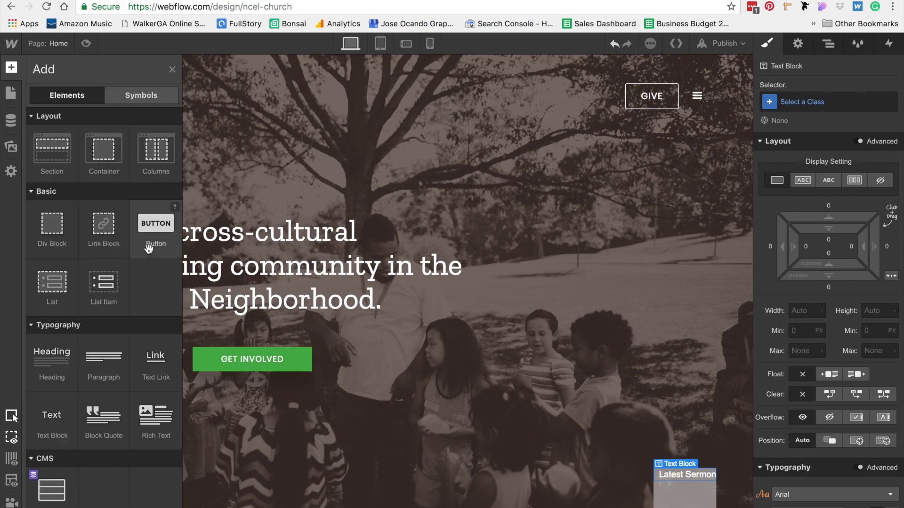
drag(62, 405, 679, 502)
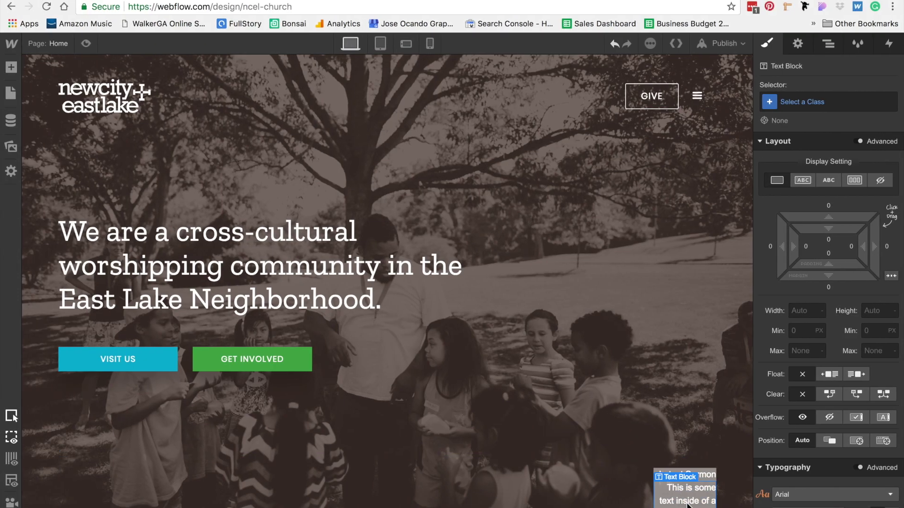
double_click(686, 504)
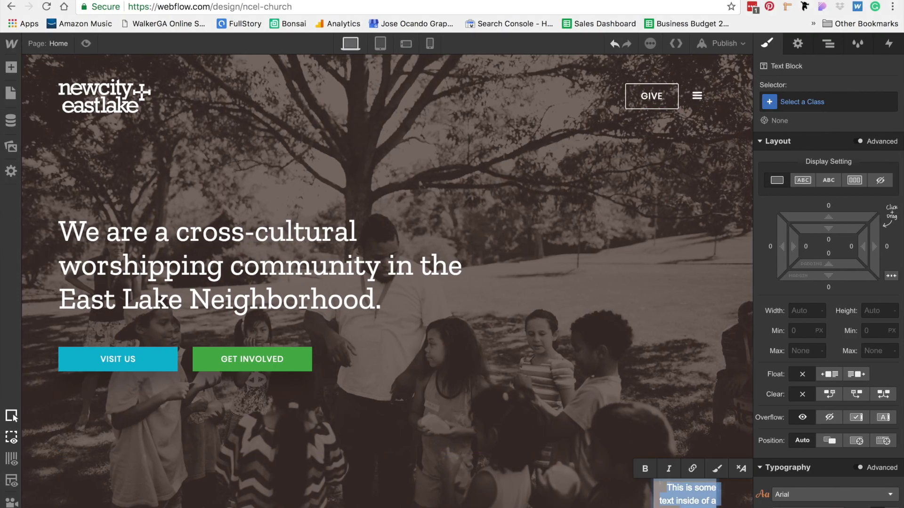
text("Unity in the Body")
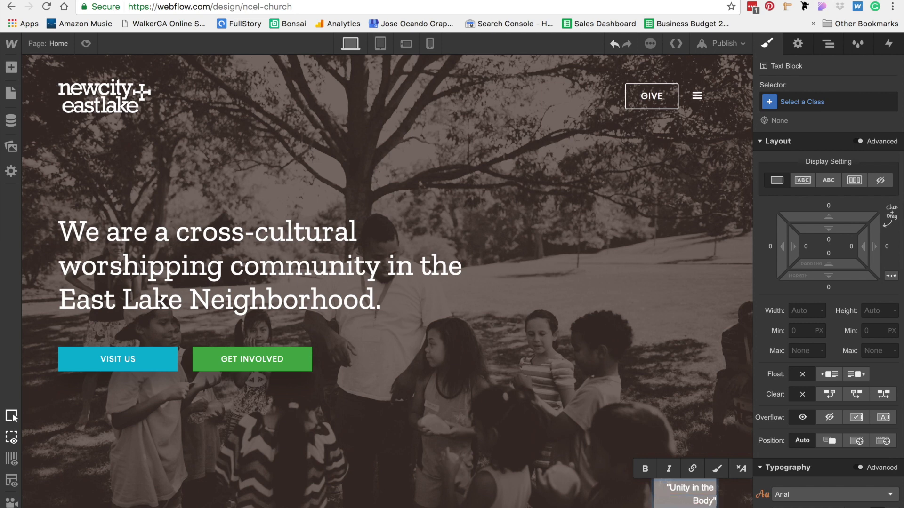
click(634, 347)
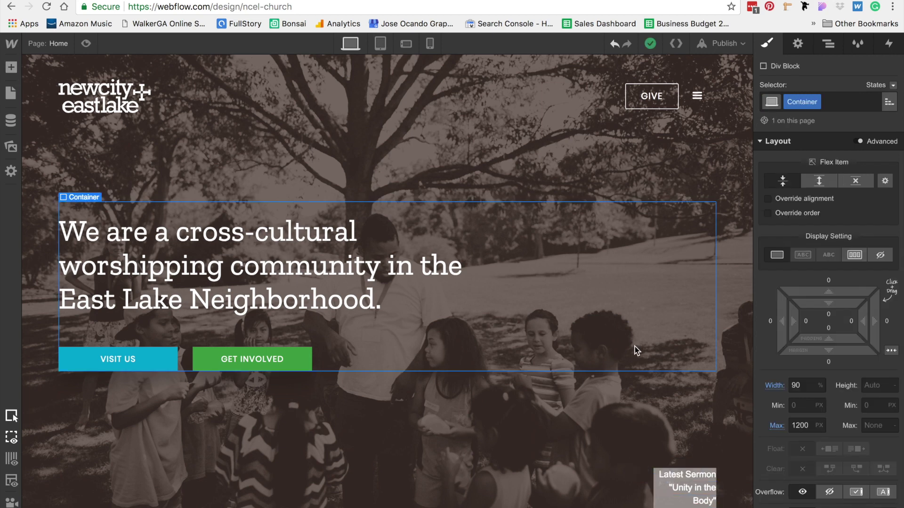
Reset the Hero Card's width to auto and give it 18 px of left and right padding.
click(658, 499)
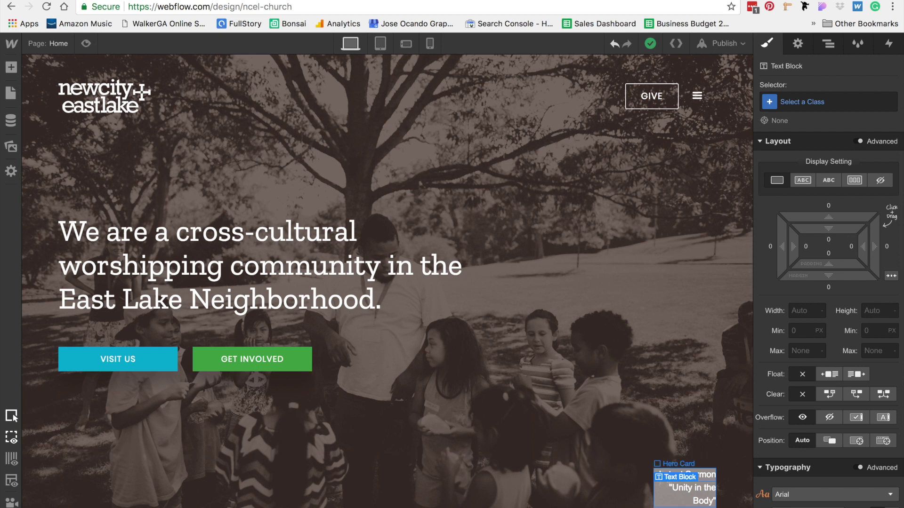
click(676, 464)
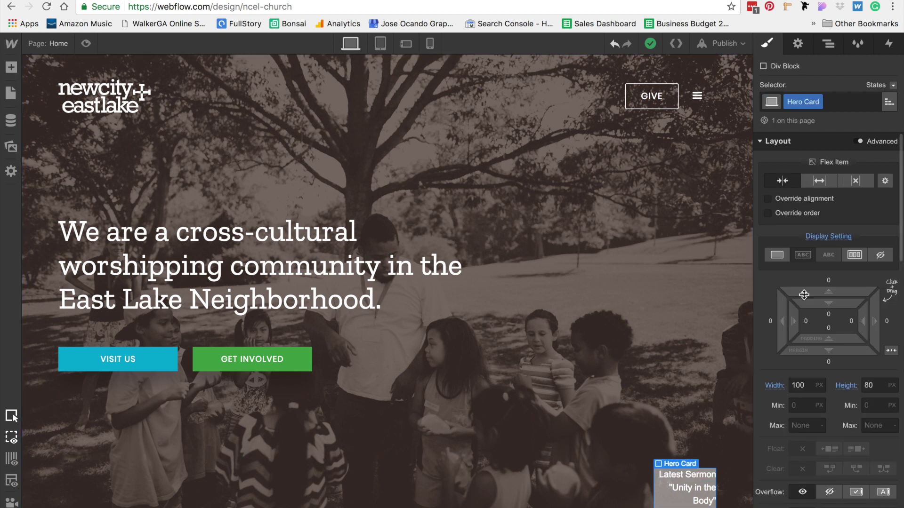
alt+click(776, 386)
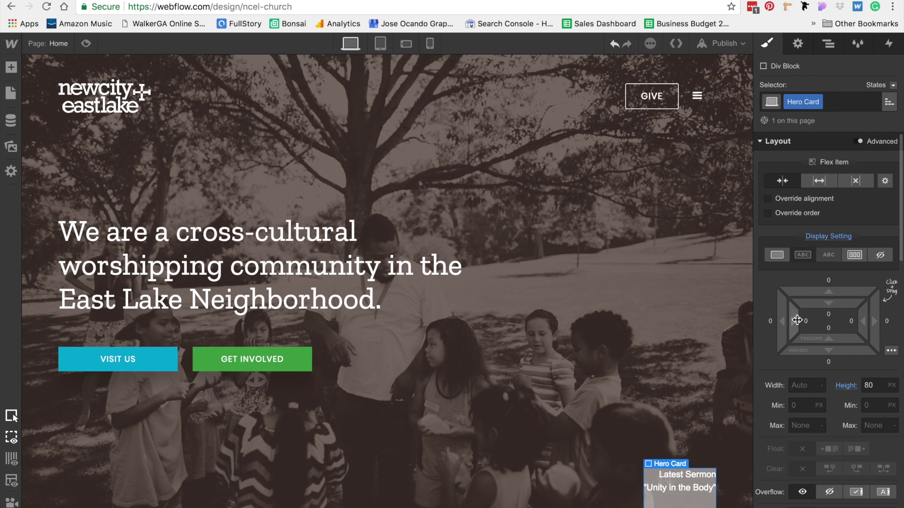
drag(797, 321, 829, 321)
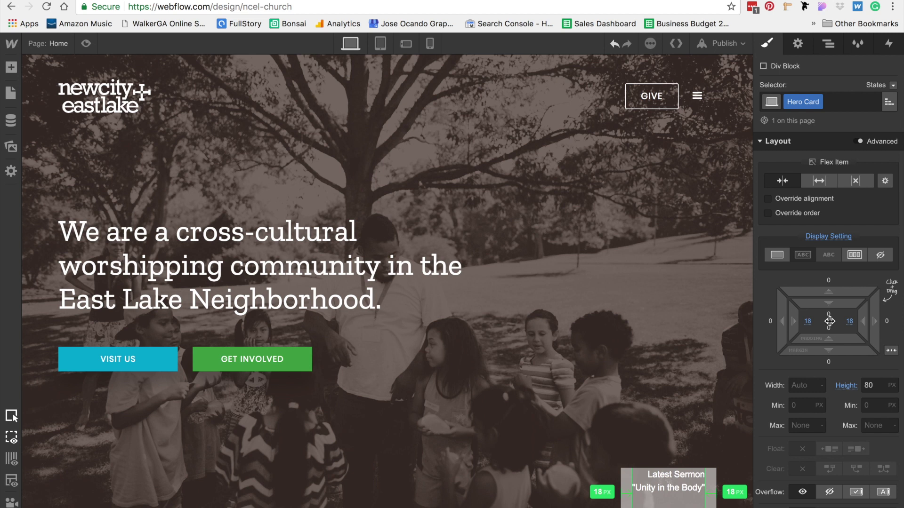
drag(829, 321, 829, 321)
click(673, 342)
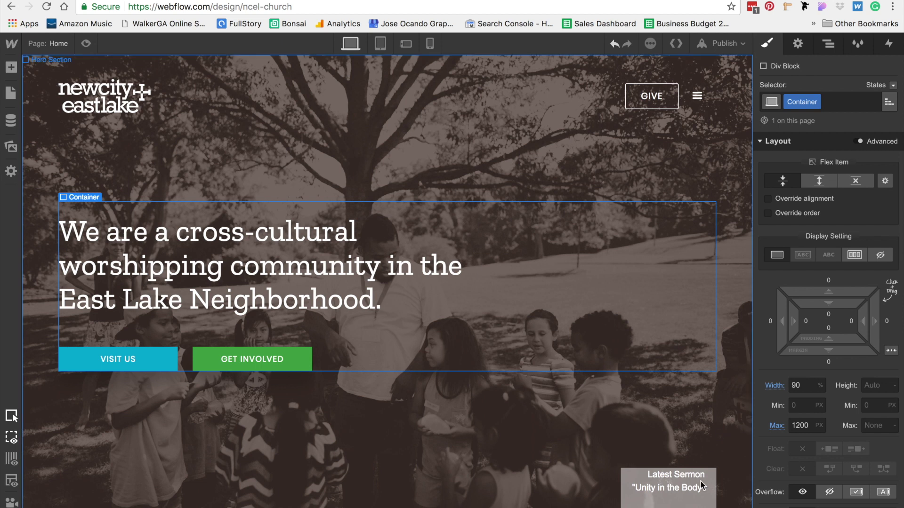
Set the Hero Card's top and bottom padding to 18 px and reset its height to auto.
click(713, 501)
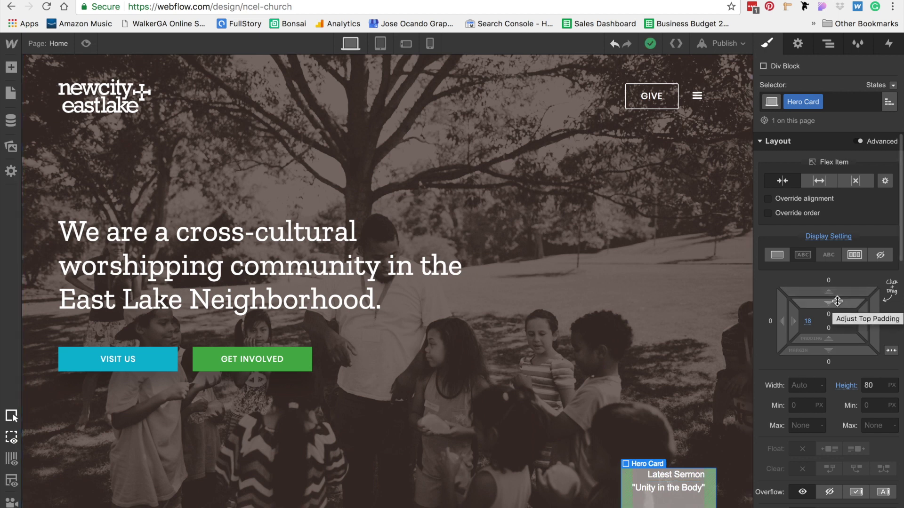
drag(837, 301, 835, 336)
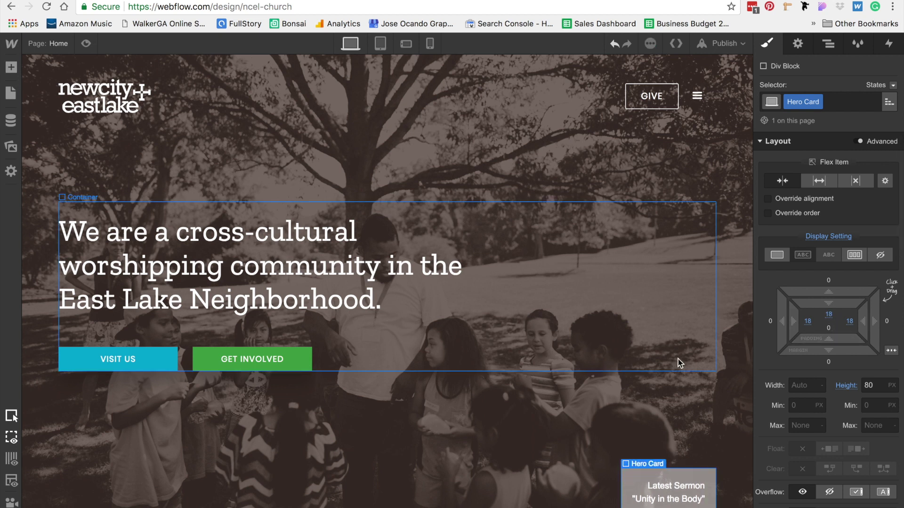
click(732, 382)
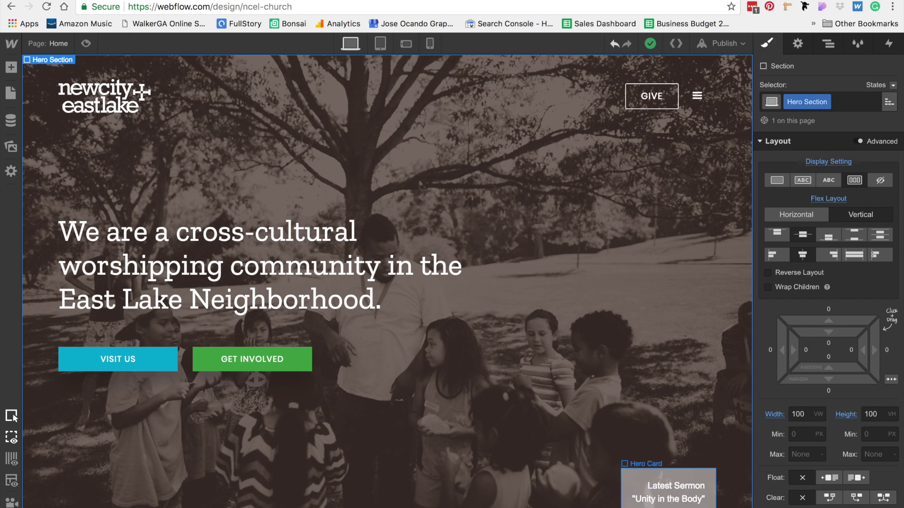
click(669, 476)
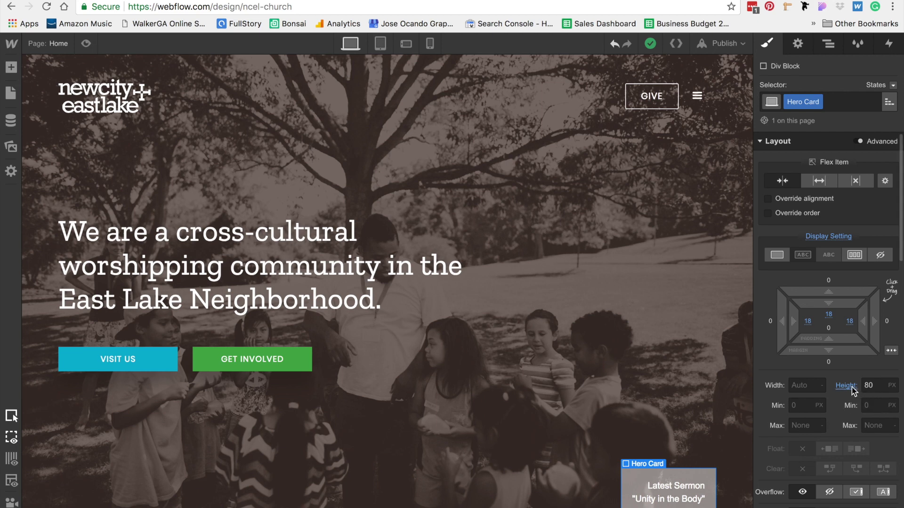
click(828, 328)
text(18)
key(Return)
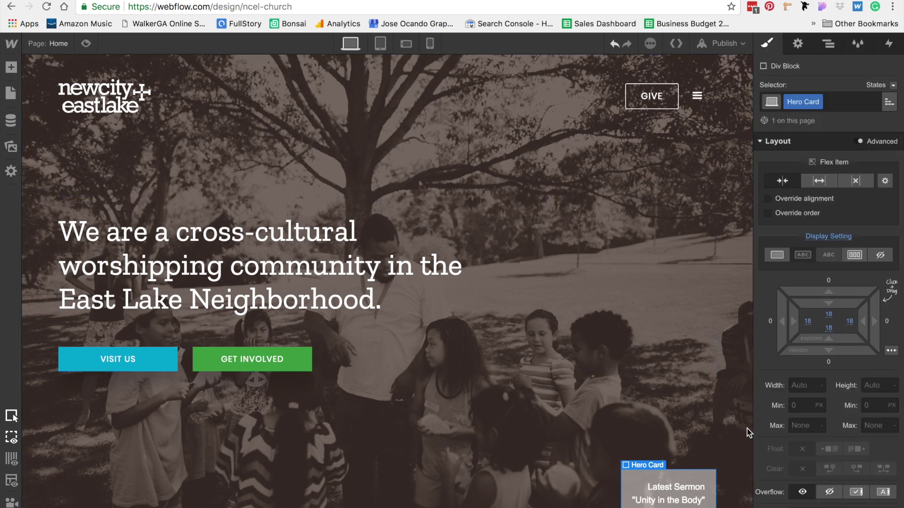
click(728, 455)
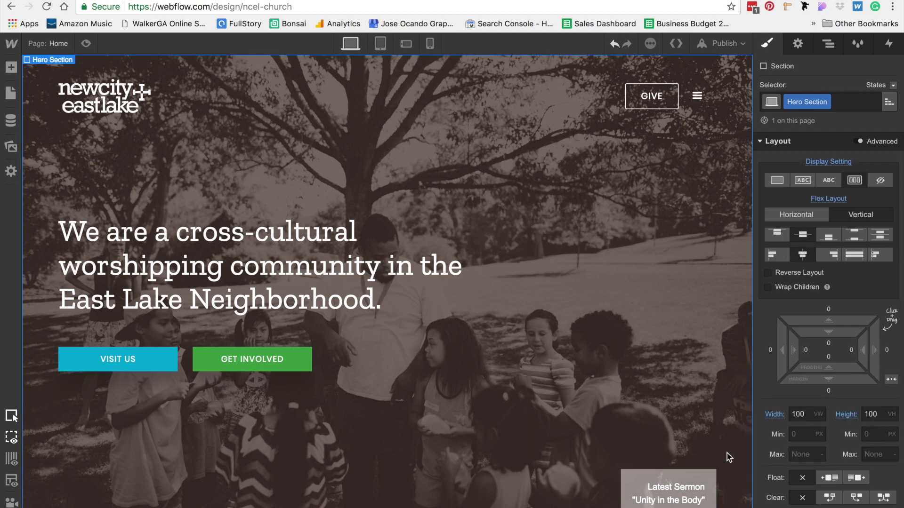
Set the Hero Card's text color to the saved Black swatch (#3d291f).
click(693, 478)
scroll(865, 316, down, 1)
scroll(865, 315, down, 5)
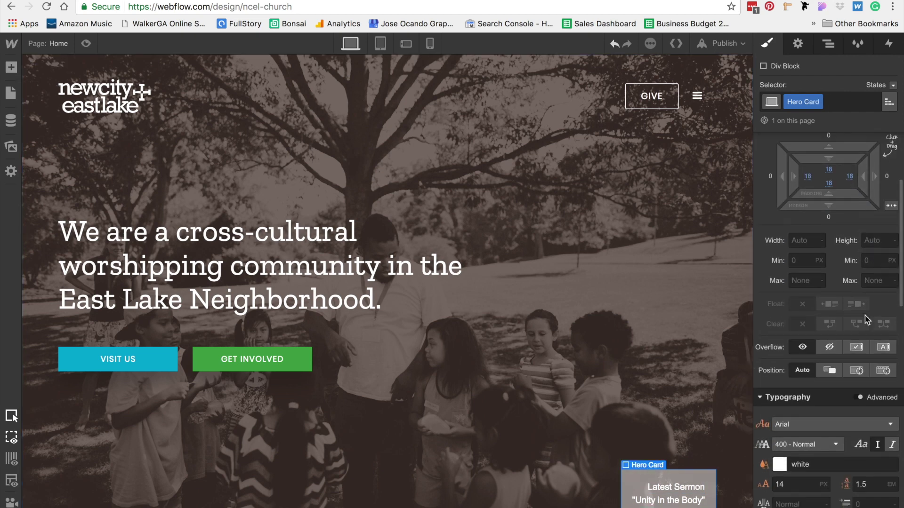
click(779, 309)
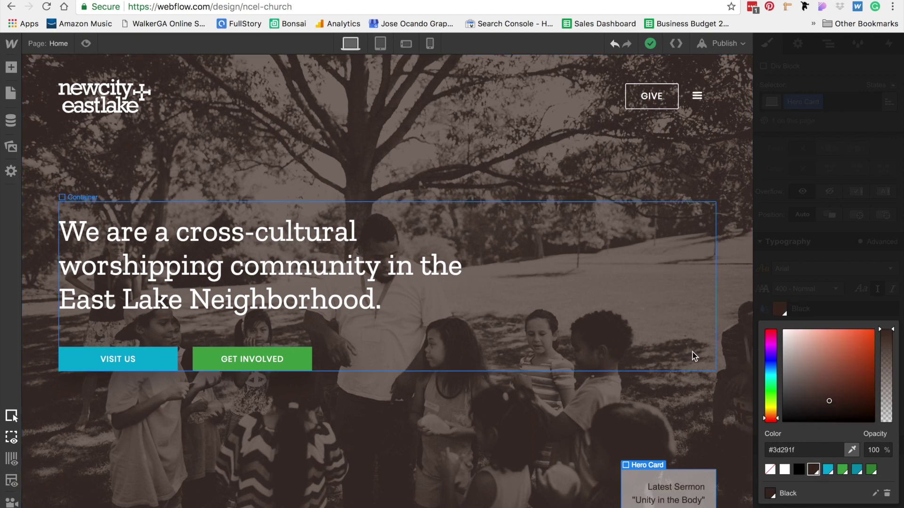
click(730, 472)
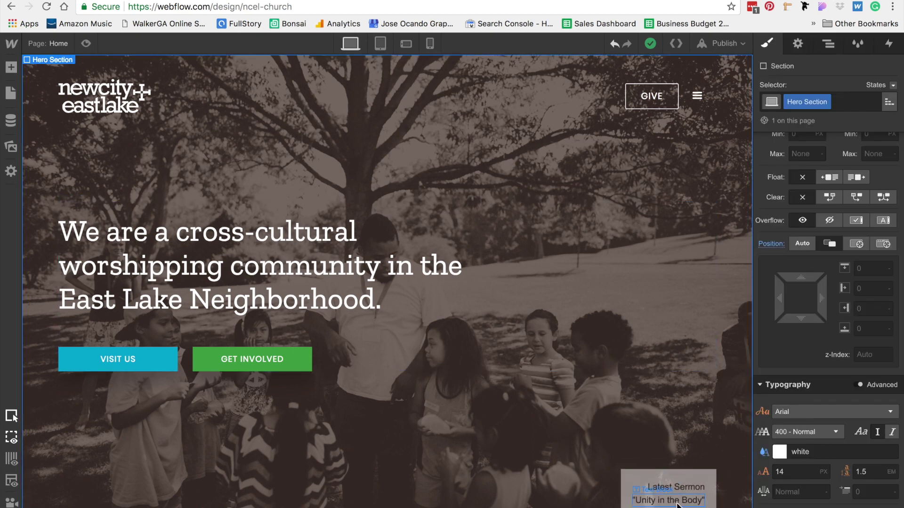
Give the Latest Sermon text block a new class named Eyebrow.
click(681, 487)
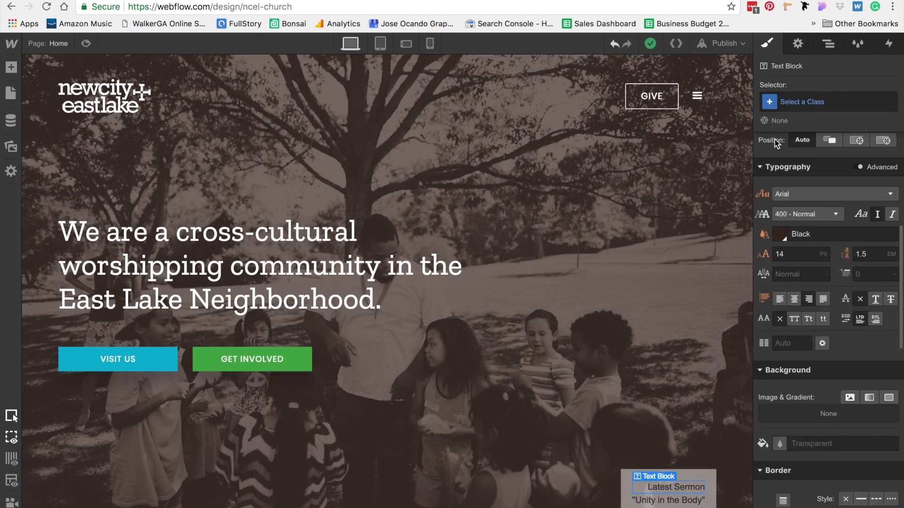
click(818, 102)
text(Eyebrow)
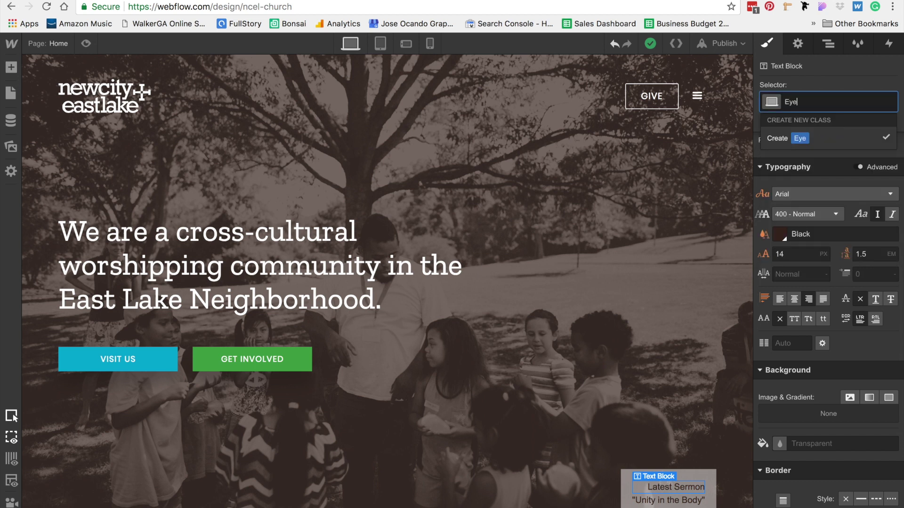
key(Return)
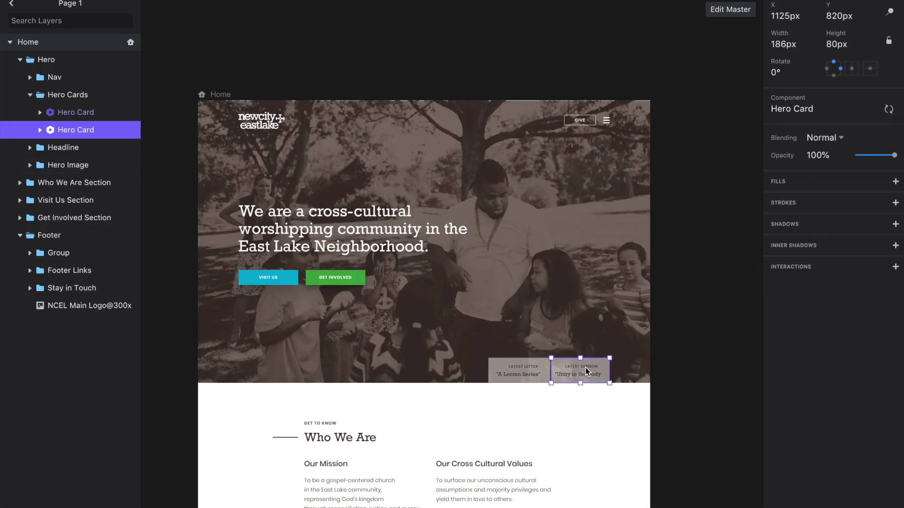
Open the Hero Card master component in the design mockup and inspect the Latest Sermon label's typography.
double_click(586, 368)
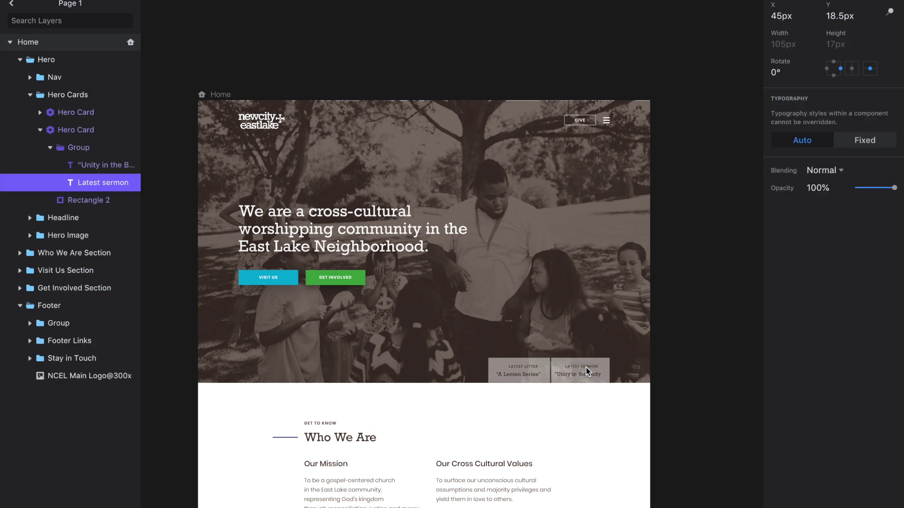
click(728, 83)
double_click(588, 367)
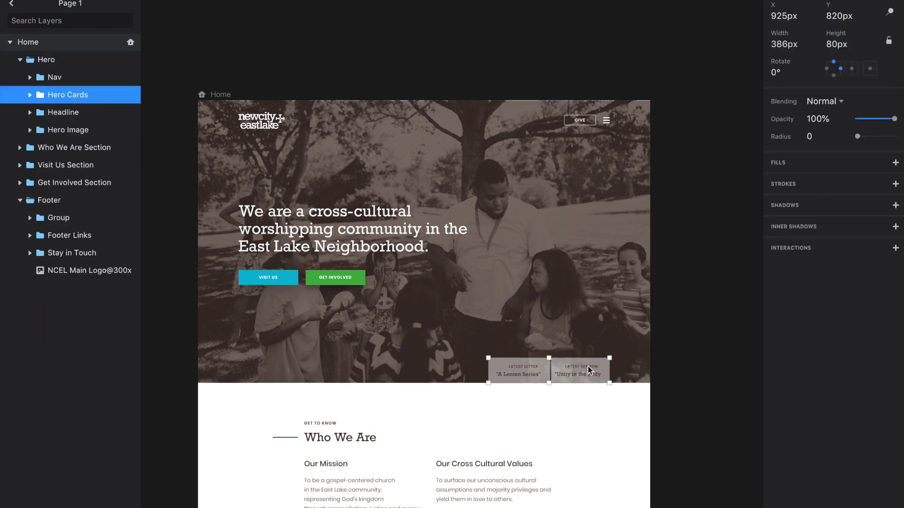
click(588, 366)
click(735, 10)
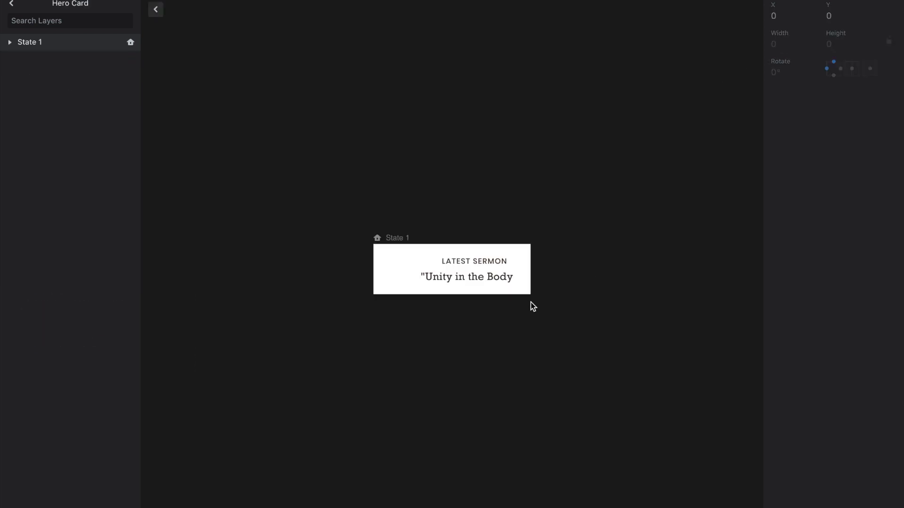
click(500, 262)
click(500, 262)
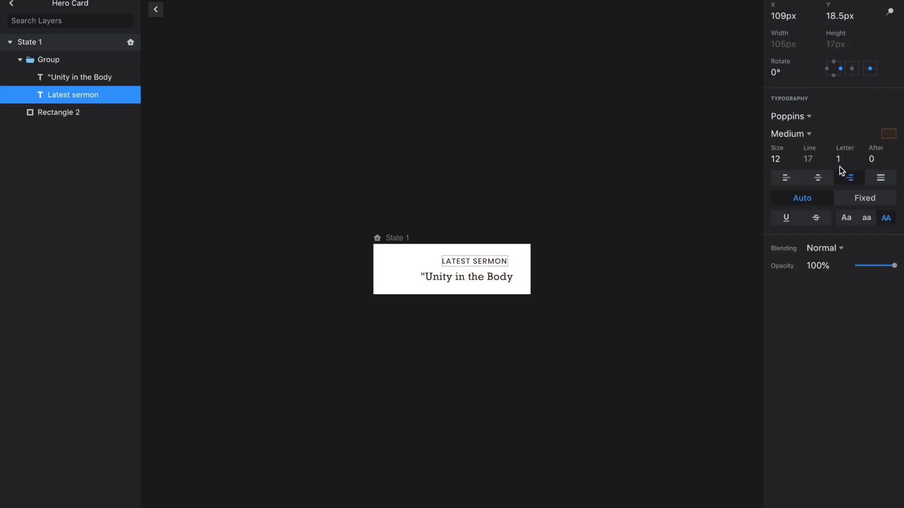
Switch back to Webflow and set the Eyebrow class's font to Poppins with 500 - Medium weight.
key(ctrl+Left)
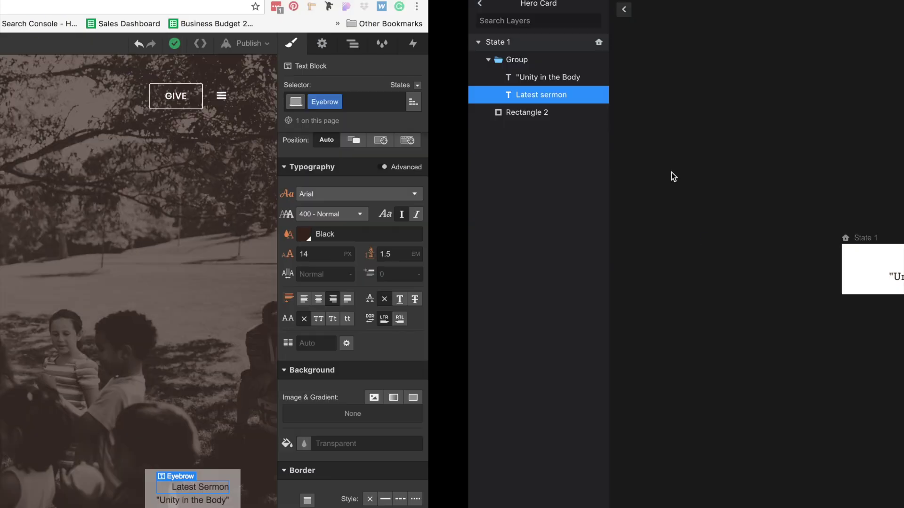
scroll(804, 356, down, 1)
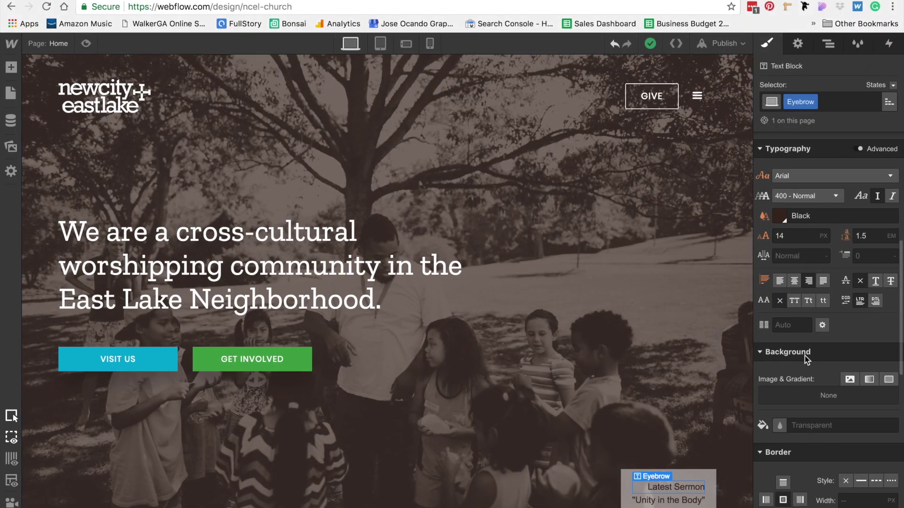
click(811, 181)
scroll(829, 289, down, 4)
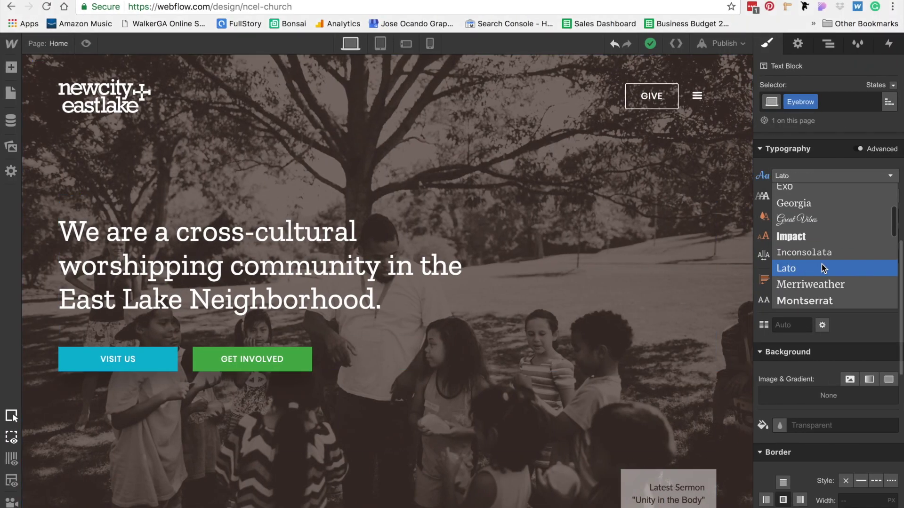
scroll(821, 264, down, 2)
click(807, 284)
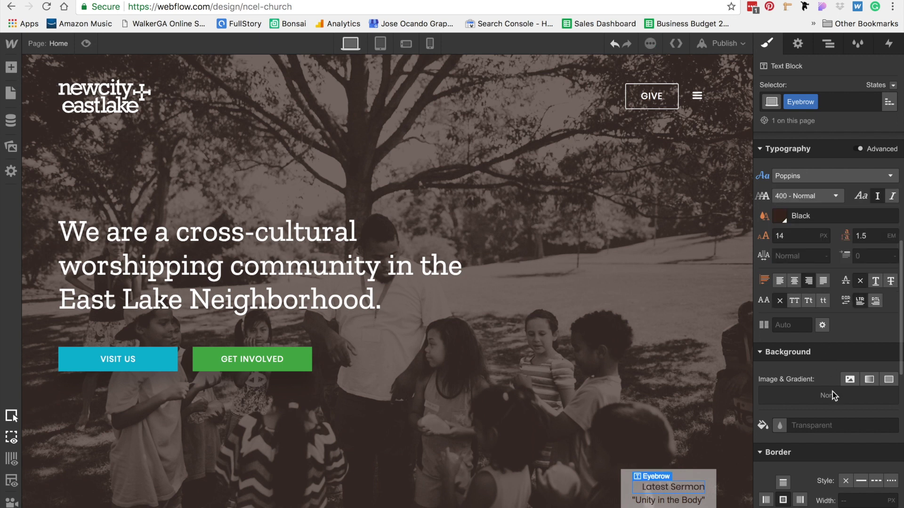
click(800, 196)
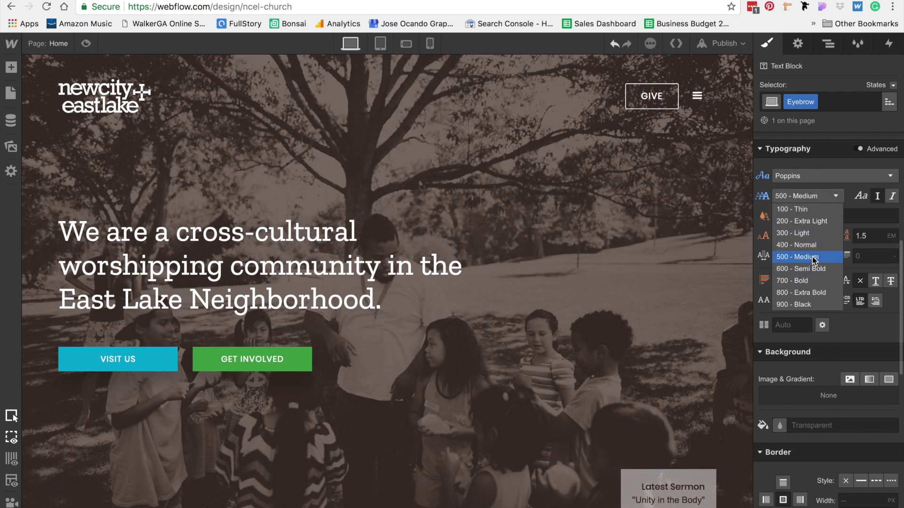
click(817, 259)
Set the Eyebrow text's size to 12 px and letter spacing to 1 px, and make it all uppercase.
click(795, 236)
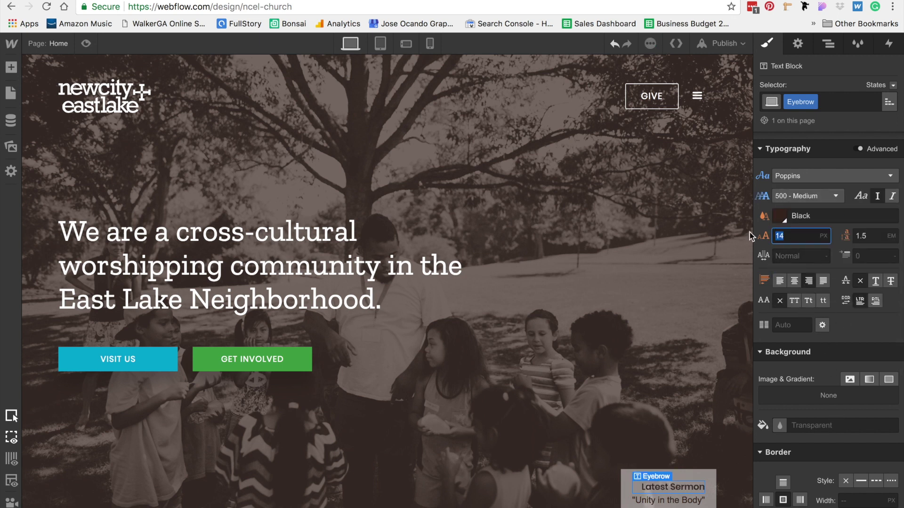
key(XF86MonBrightnessUp)
text(12)
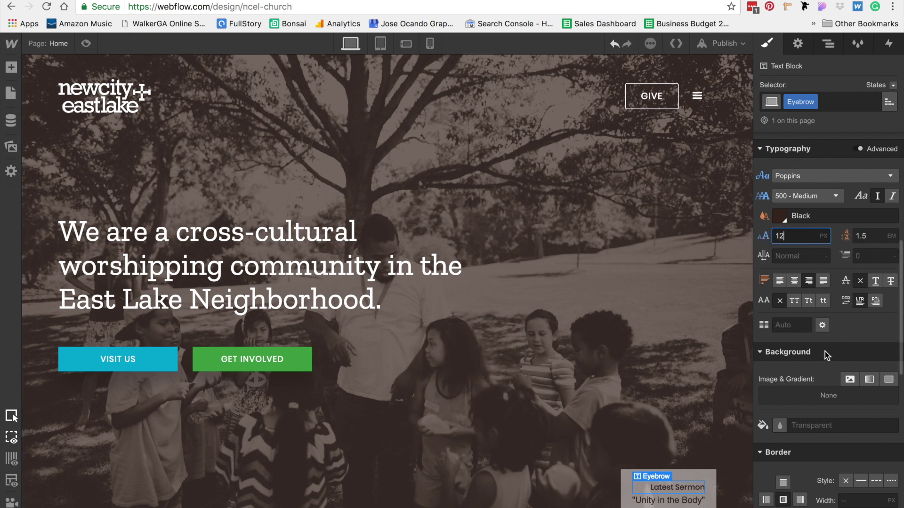
click(795, 256)
text(1)
scroll(825, 304, down, 2)
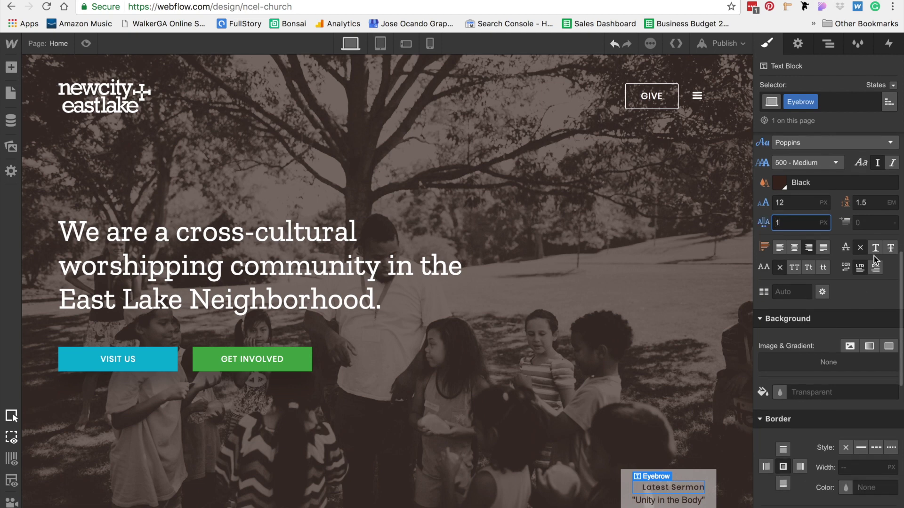
click(796, 266)
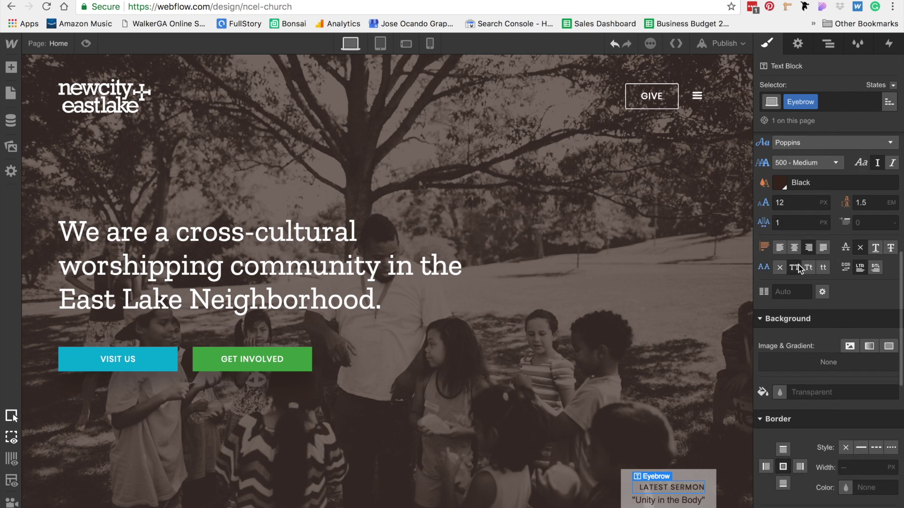
click(697, 320)
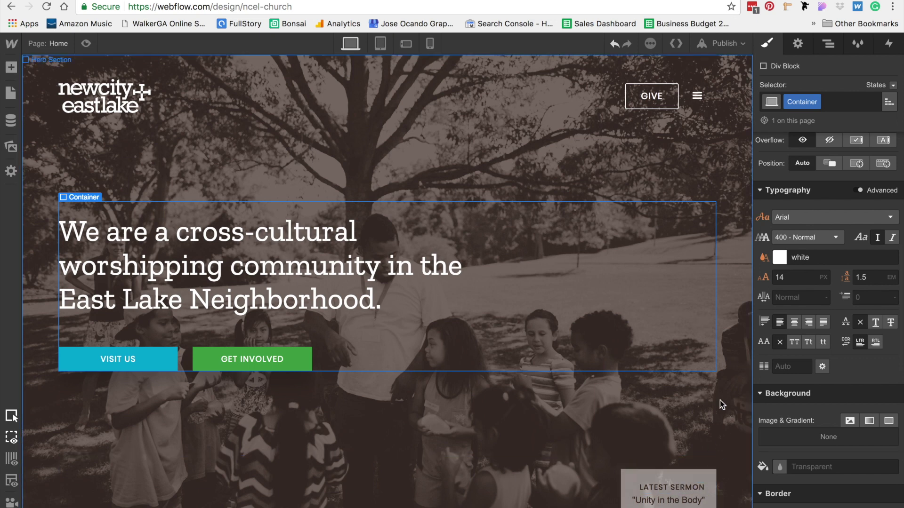
Select the "Unity in the Body" text block, and switch to the mockup to inspect the matching title's typography.
click(635, 490)
key(ctrl+Right)
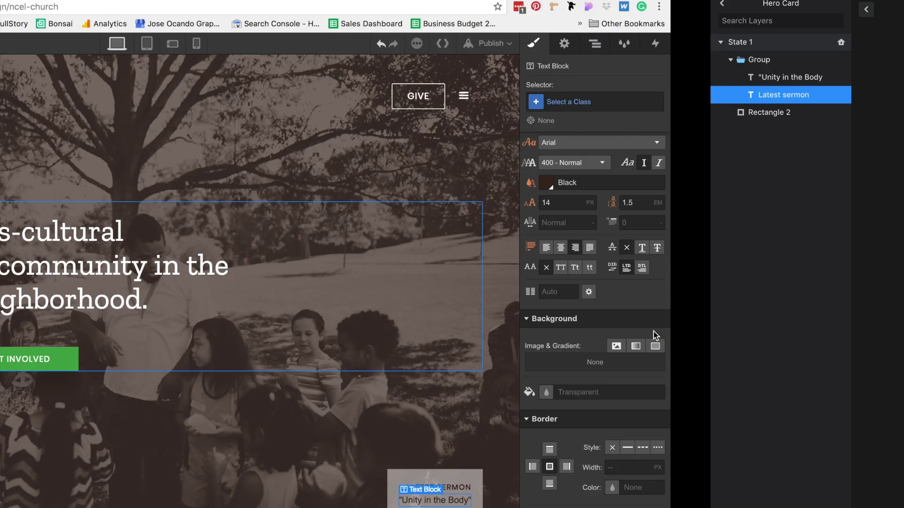
click(488, 280)
click(487, 281)
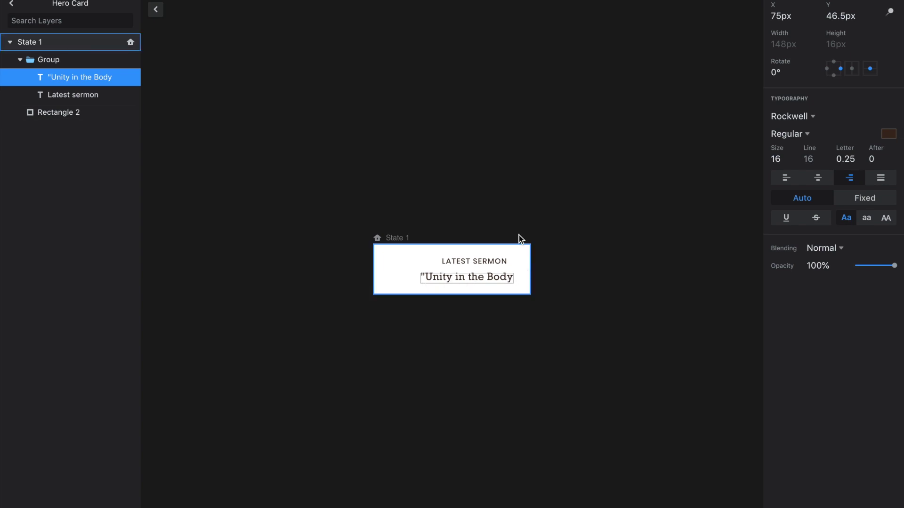
Return to Webflow and give the "Unity in the Body" text block a new class named Hero Card Title.
key(ctrl+Left)
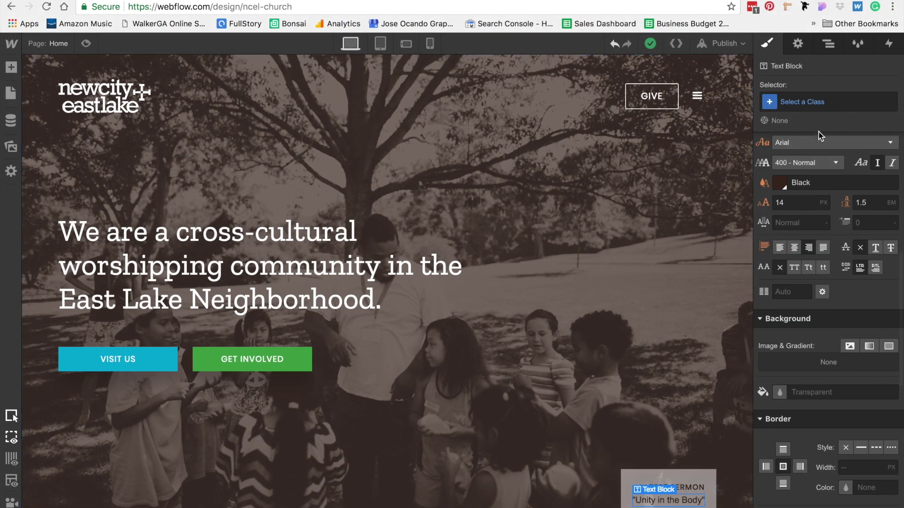
click(813, 108)
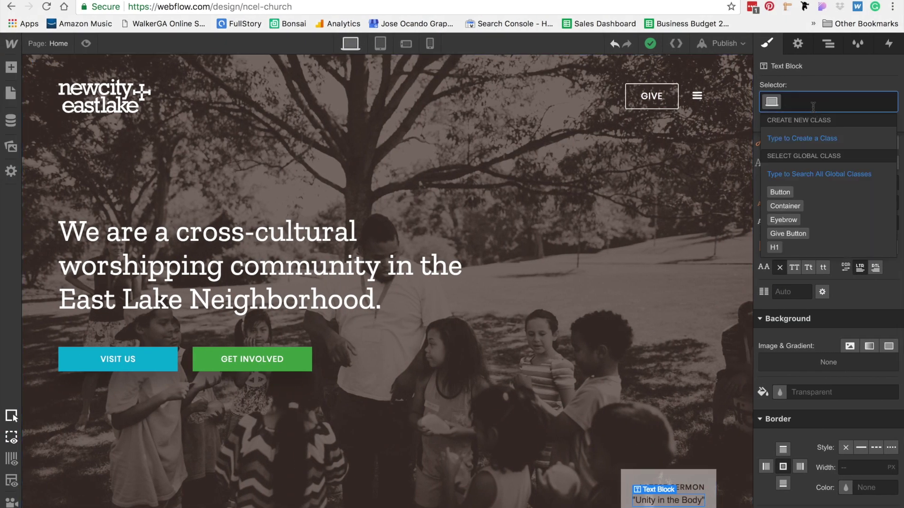
text(Hero Card)
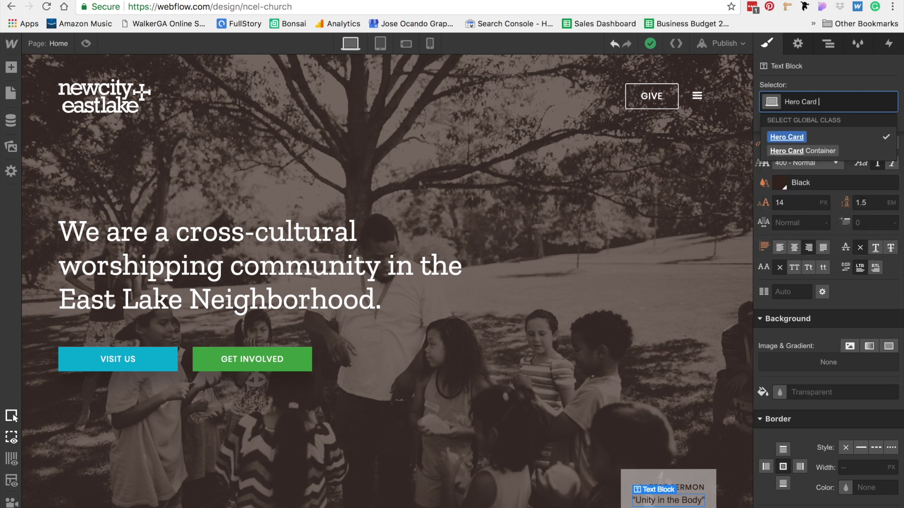
text( Title)
key(Return)
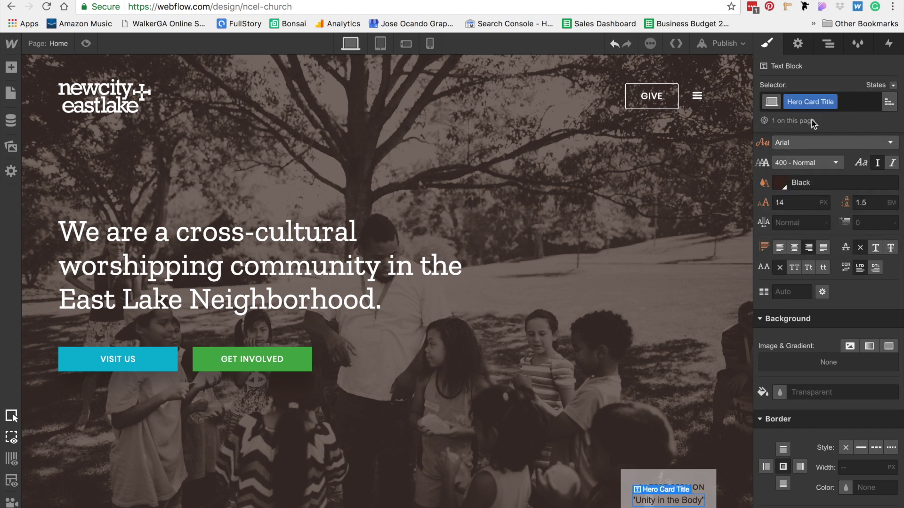
Set the Hero Card Title's font to Zilla Slab.
click(800, 142)
scroll(810, 212, down, 10)
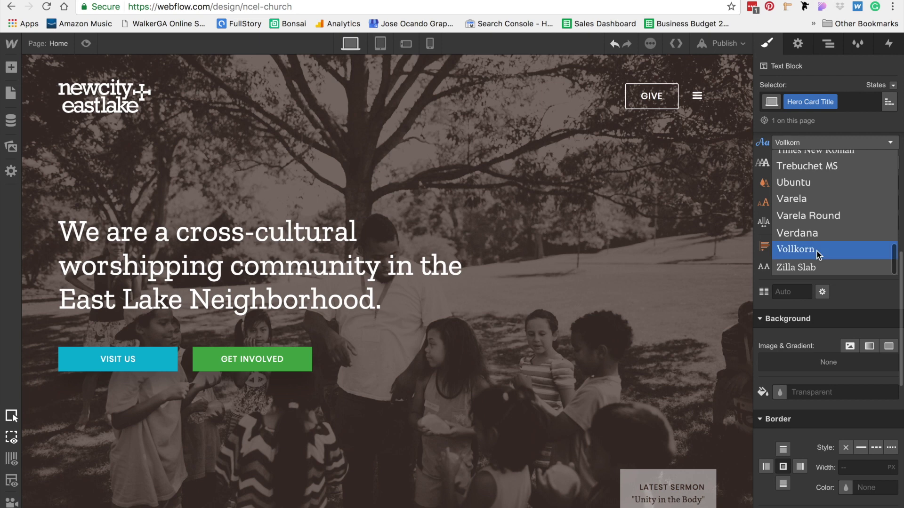
scroll(818, 254, down, 3)
click(804, 169)
Set the Hero Card Title's font size to 16 px and its letter spacing to 0.25 px.
scroll(852, 303, up, 5)
click(795, 270)
text(16)
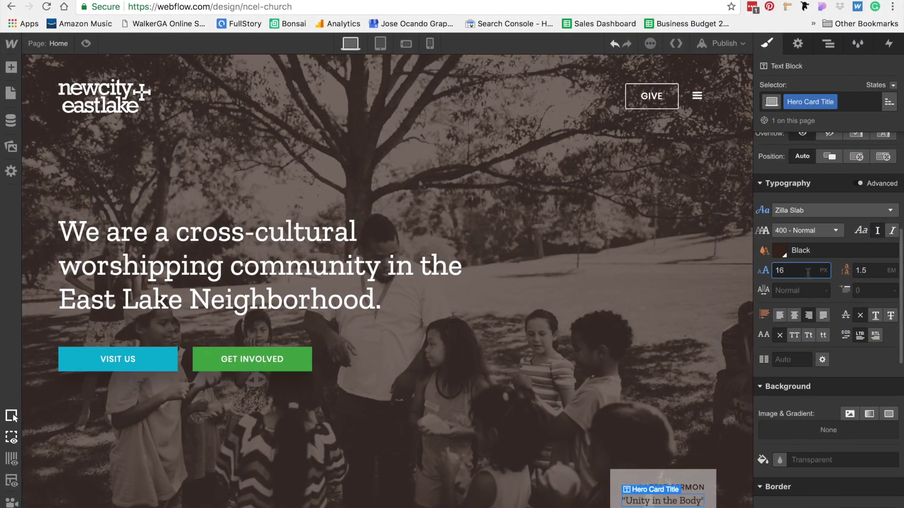
click(804, 292)
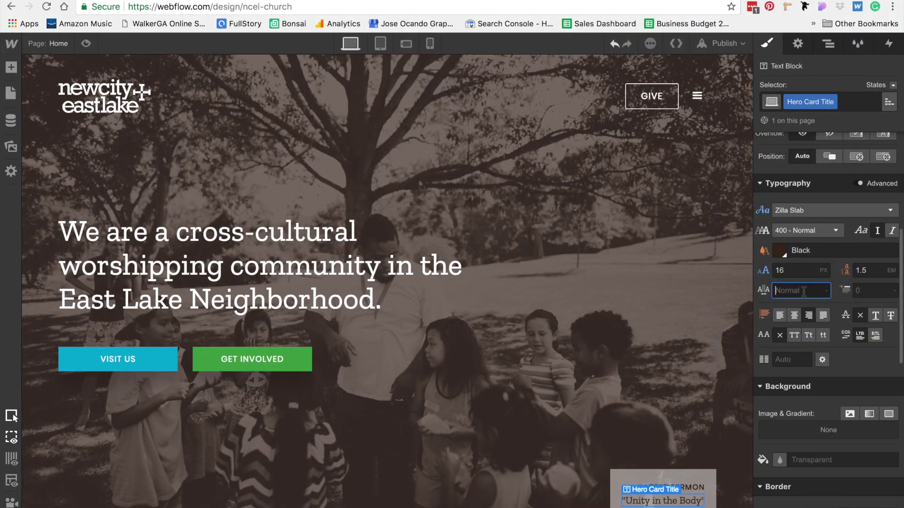
text(.2)
key(Return)
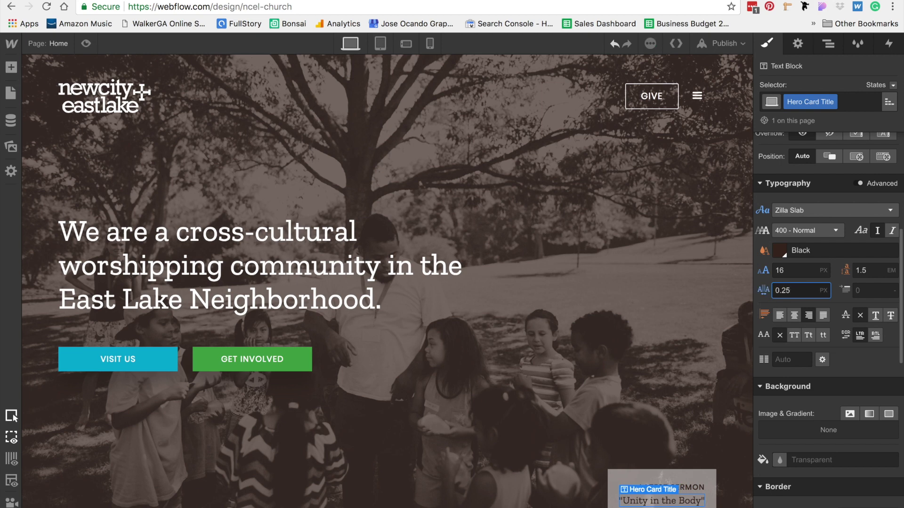
click(642, 305)
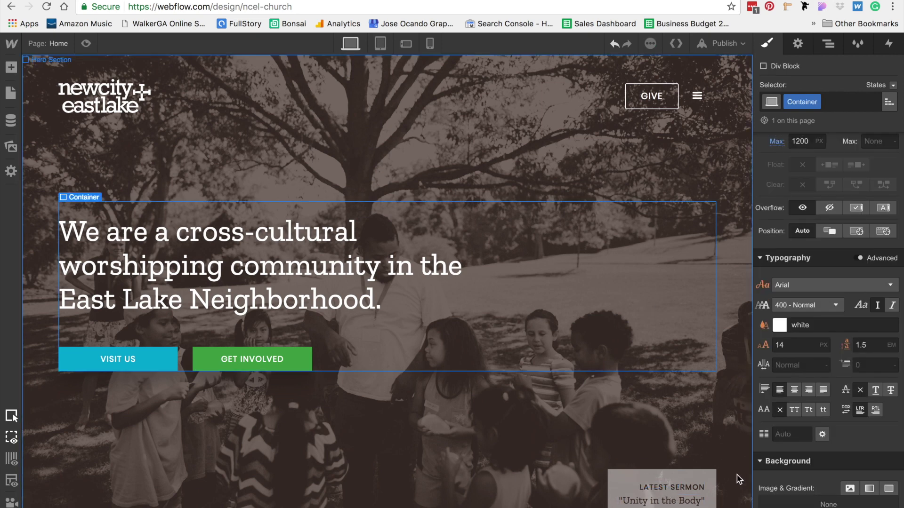
click(733, 449)
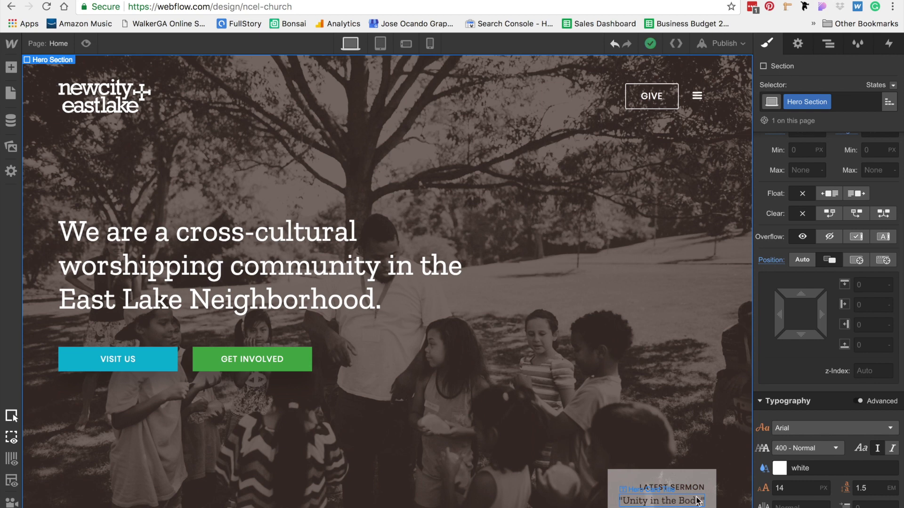
Change the Hero Card Title's weight to 500 - Medium and its font size to 18 px.
click(665, 499)
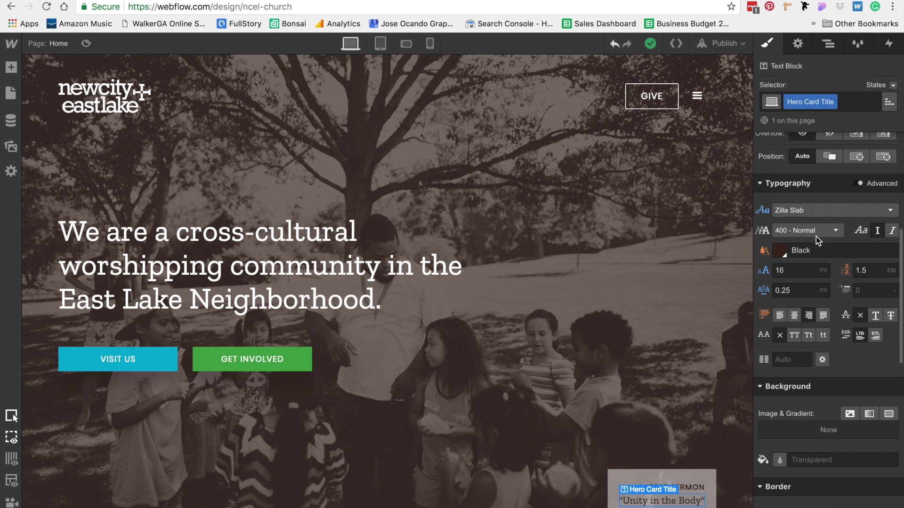
click(814, 234)
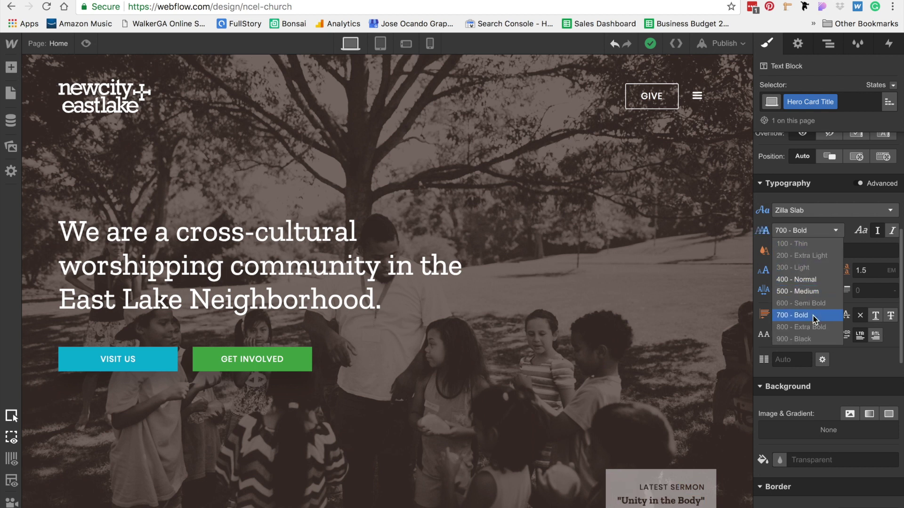
click(807, 290)
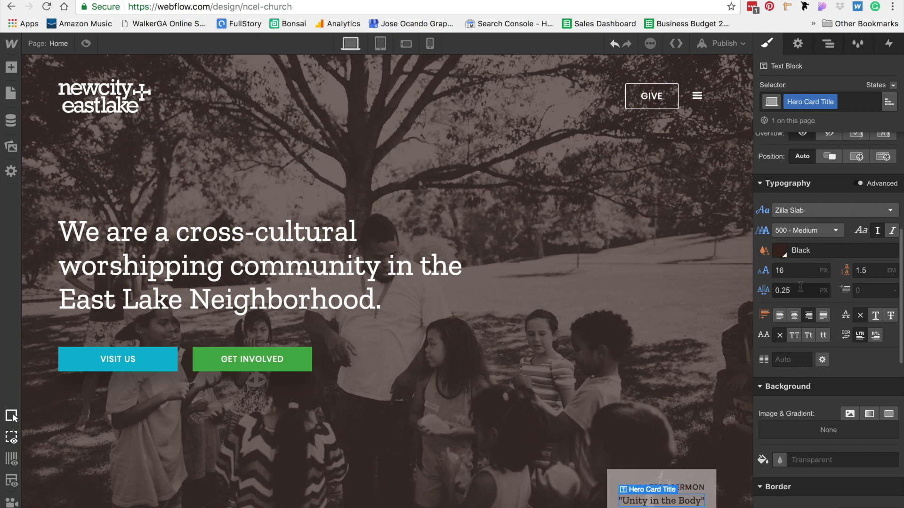
click(792, 270)
text(18)
key(Return)
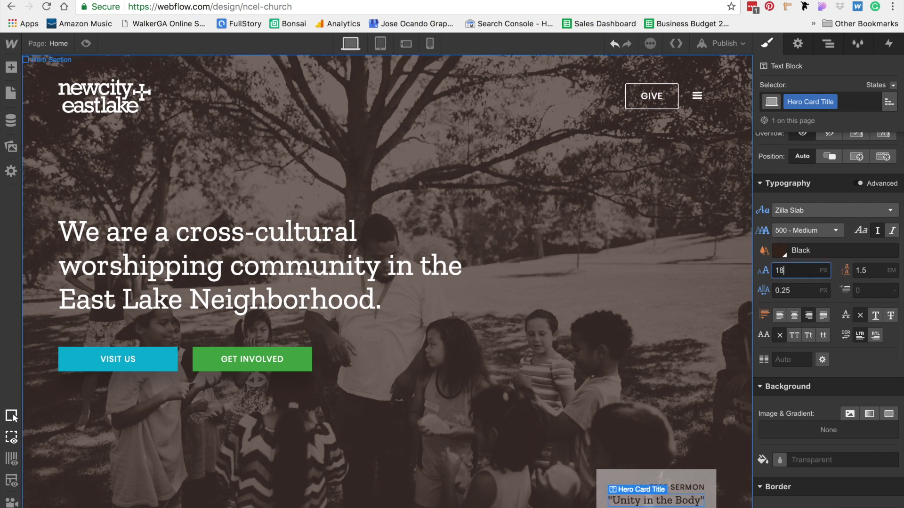
click(674, 312)
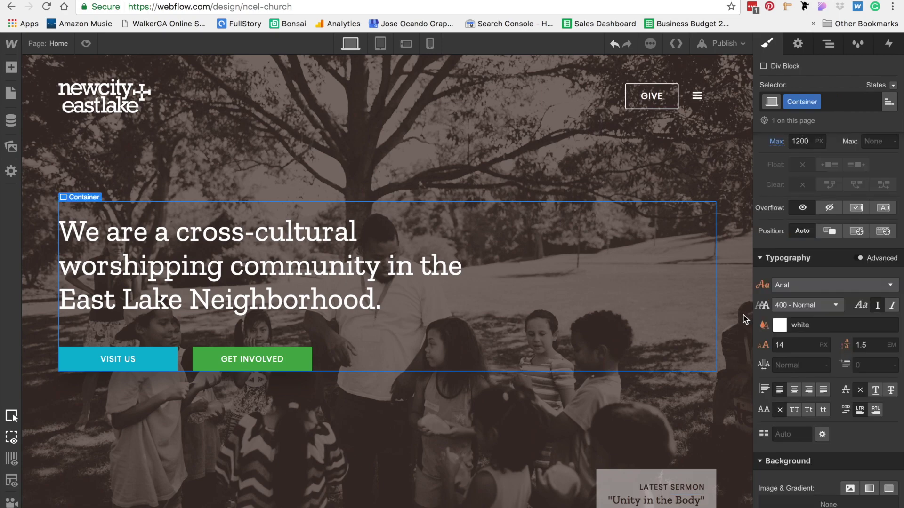
Switch to the mockup and check the spacing between the Latest Sermon label and the title below it.
key(ctrl+Right)
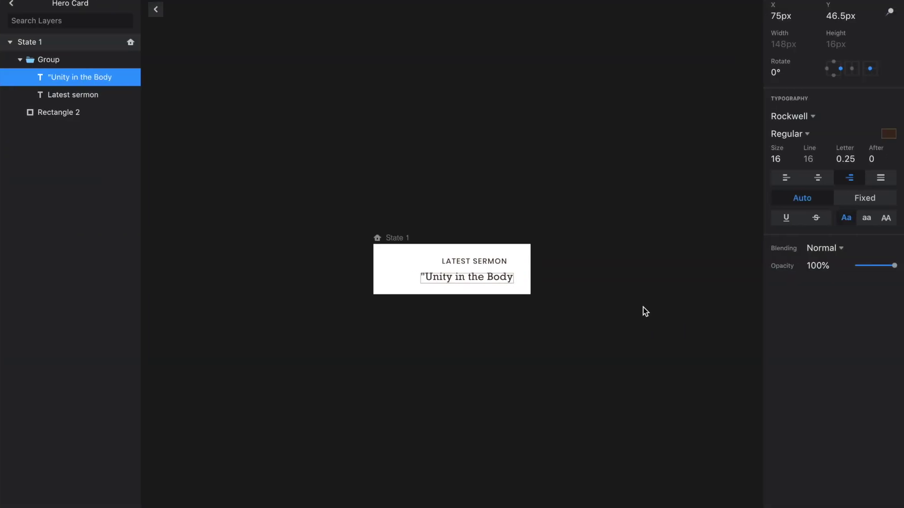
click(493, 264)
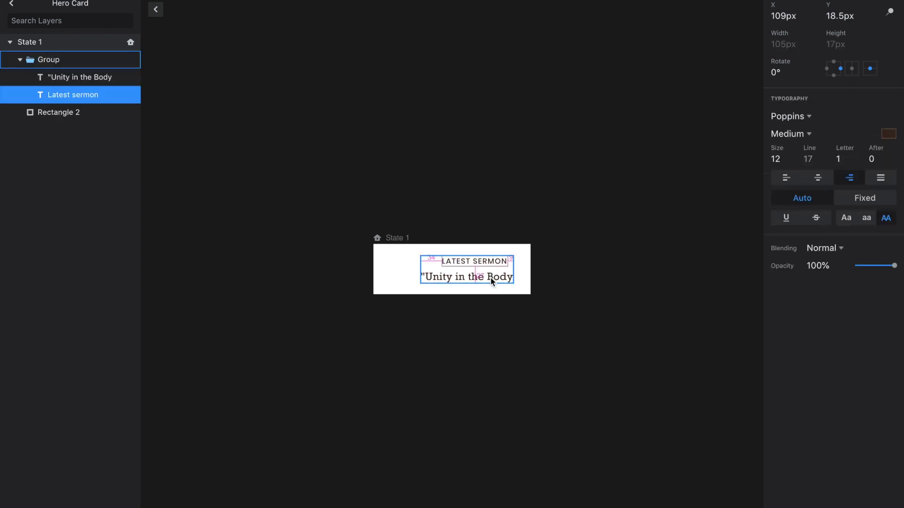
click(492, 268)
click(494, 279)
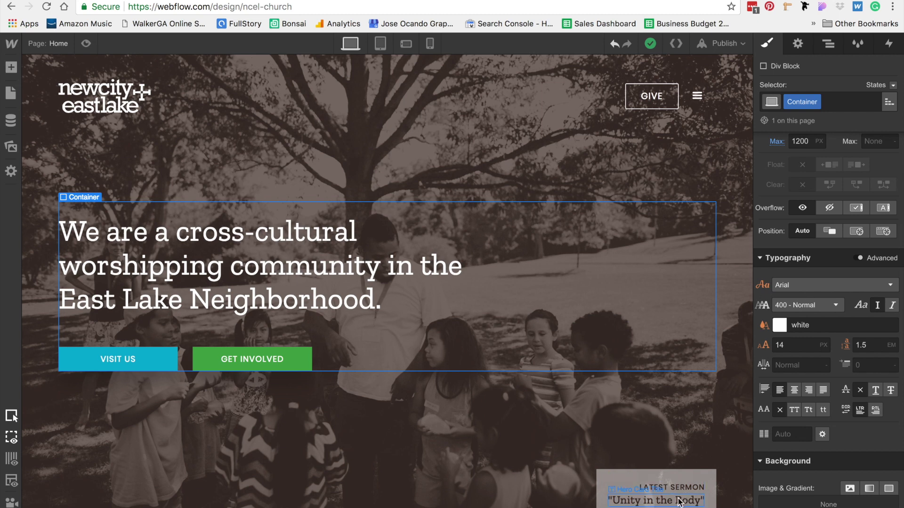
Set the Hero Card Title's top margin to 4 px.
click(669, 502)
scroll(852, 263, up, 5)
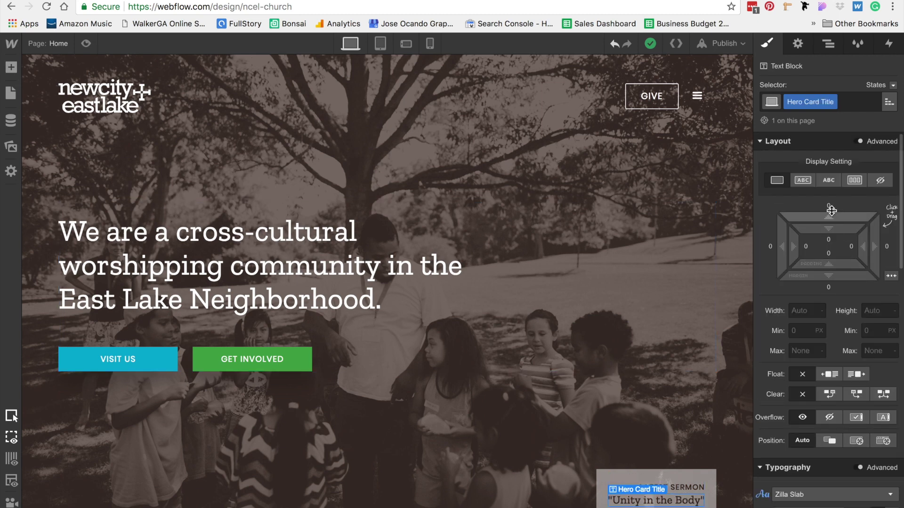
click(828, 206)
key(Escape)
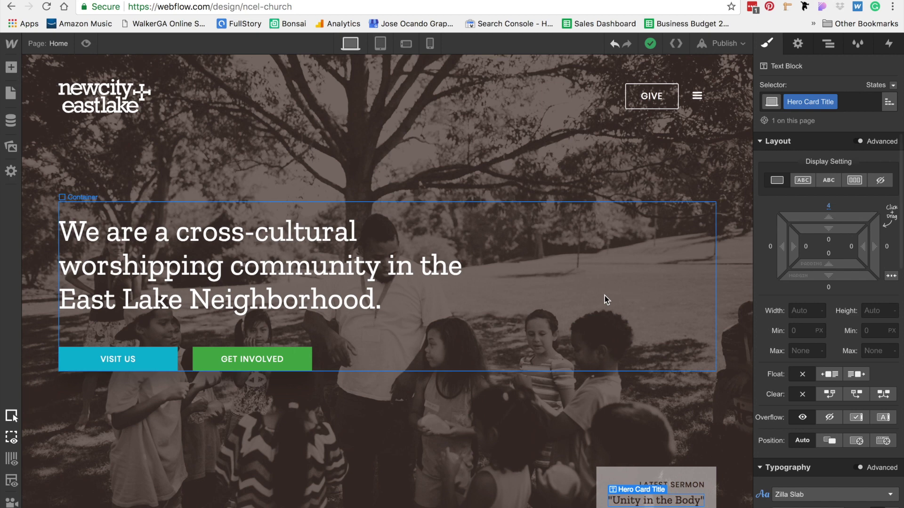
click(607, 295)
click(734, 321)
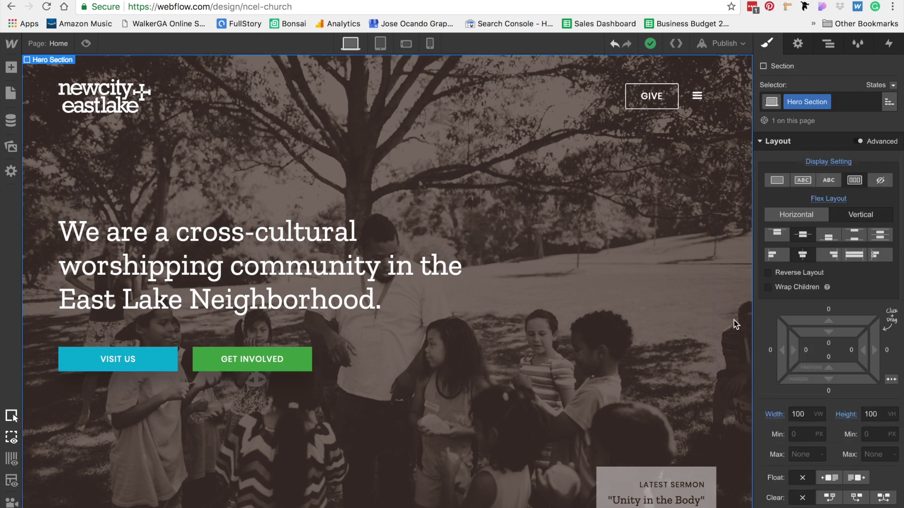
Duplicate the Hero Card so two cards sit side by side along the hero's bottom edge.
click(628, 470)
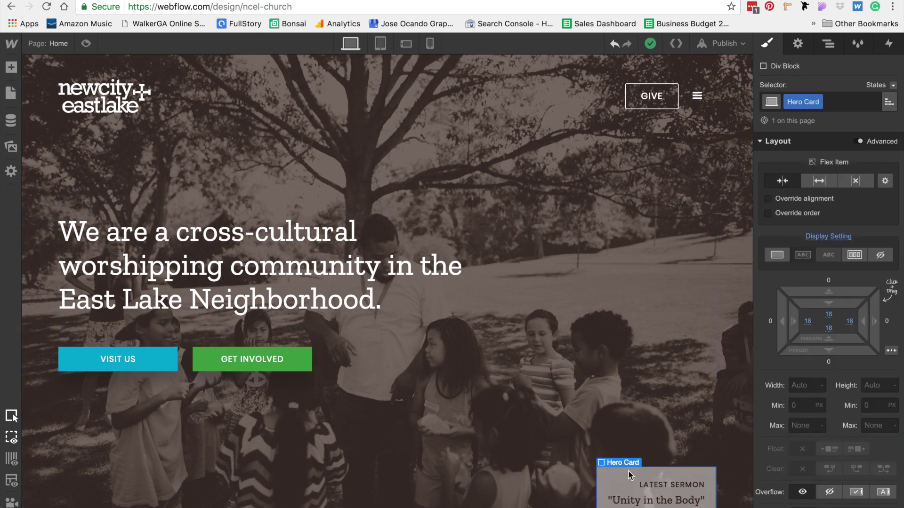
key(super+d)
click(632, 280)
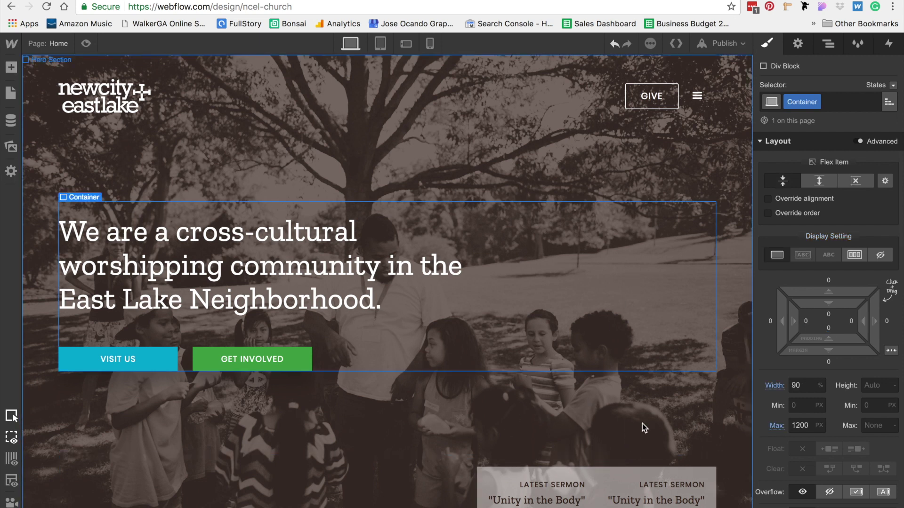
Switch to the mockup, examine the gap and corners of the two hero cards, and return to Webflow.
key(super+Tab)
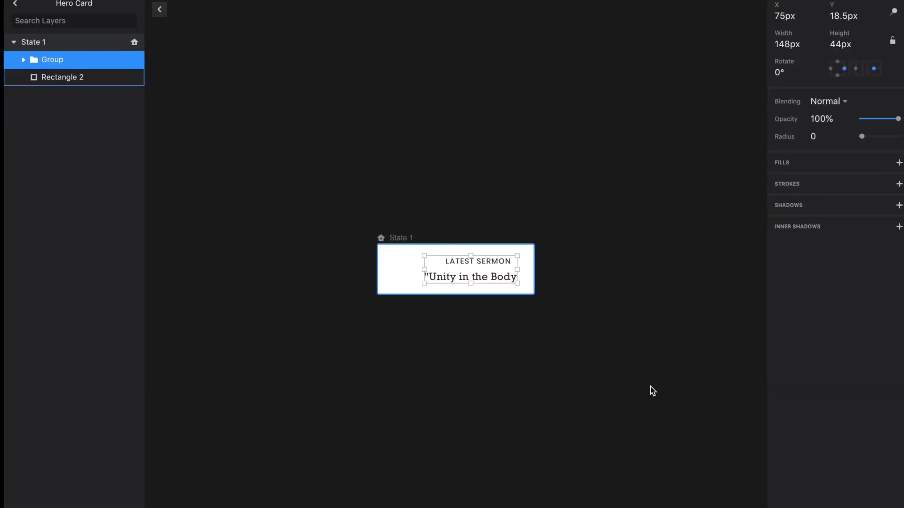
click(155, 8)
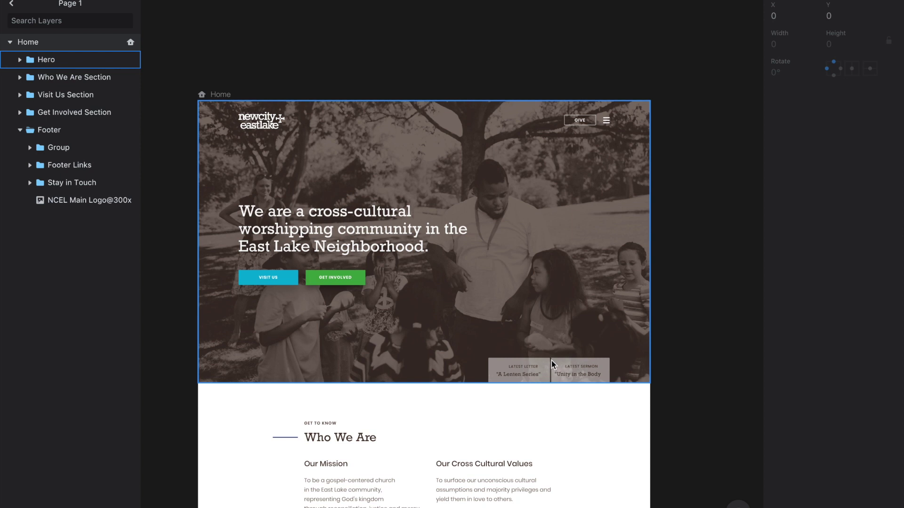
key(z)
drag(444, 330, 621, 393)
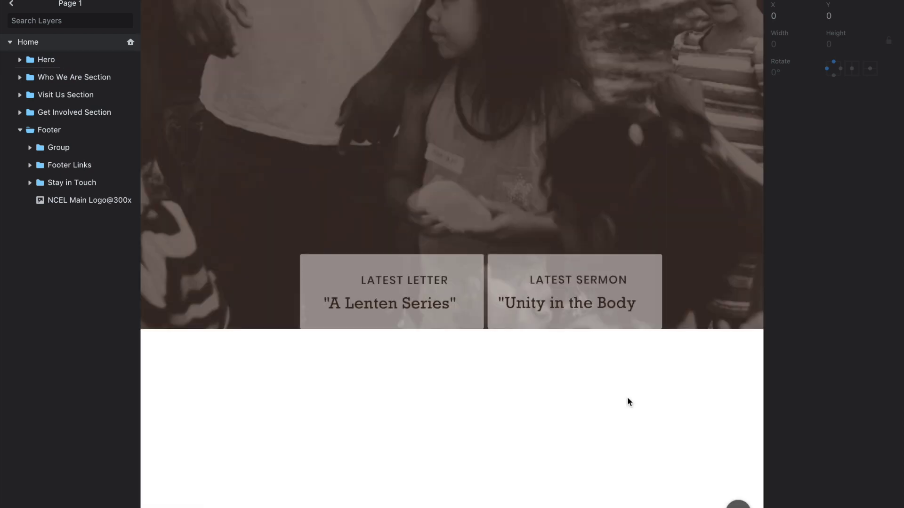
click(497, 262)
double_click(499, 269)
double_click(499, 269)
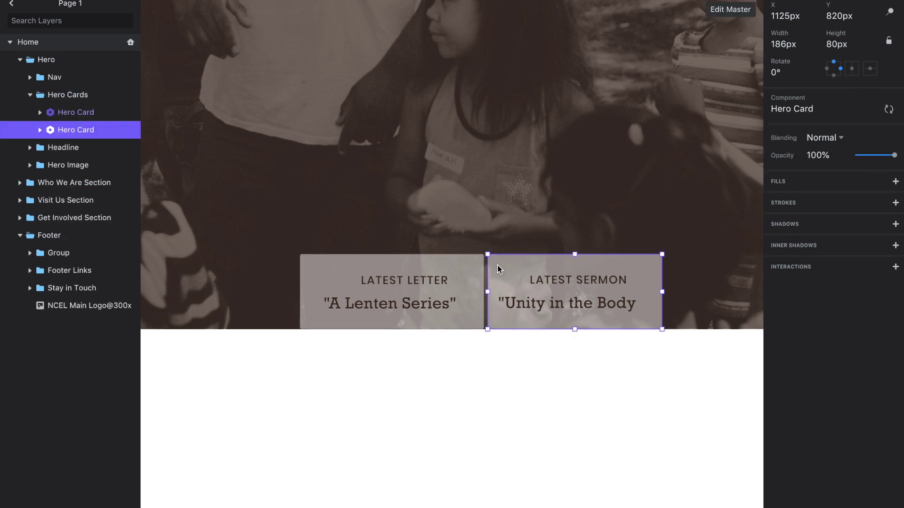
key(ctrl+Left)
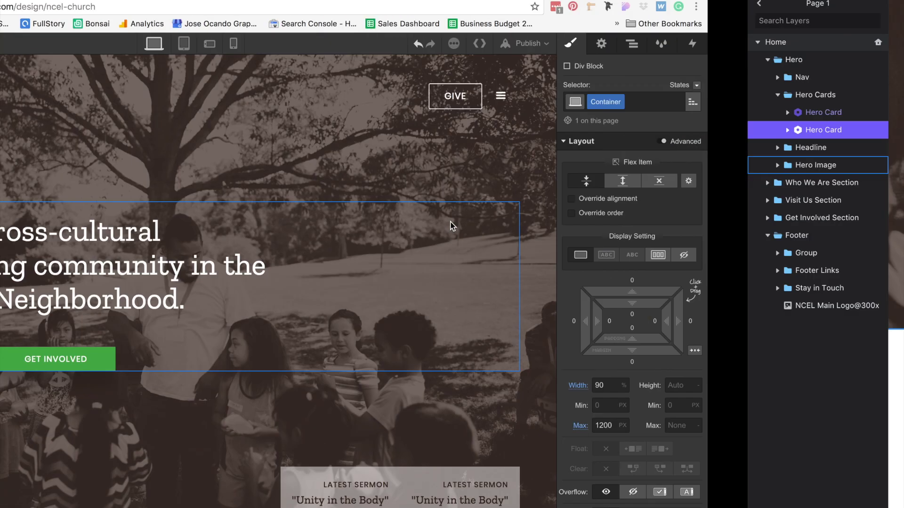
Set the Hero Card's left margin to 4 px.
click(608, 476)
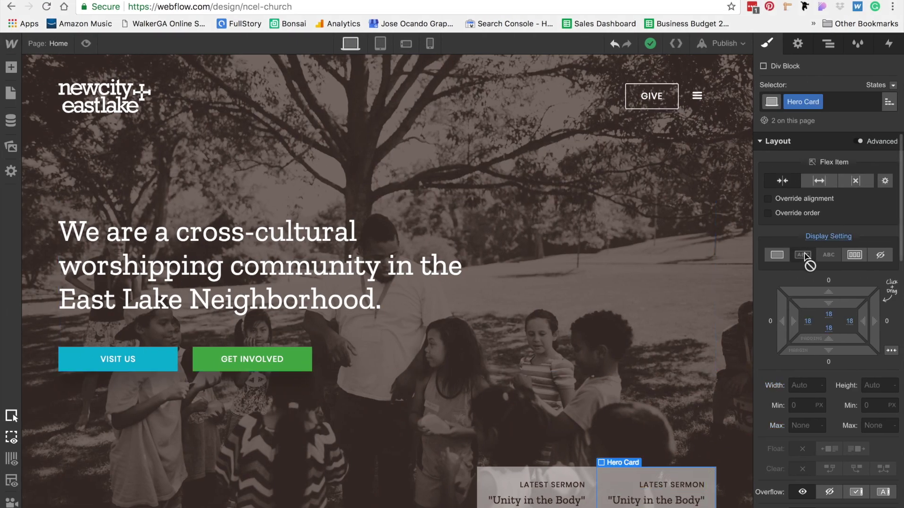
click(770, 321)
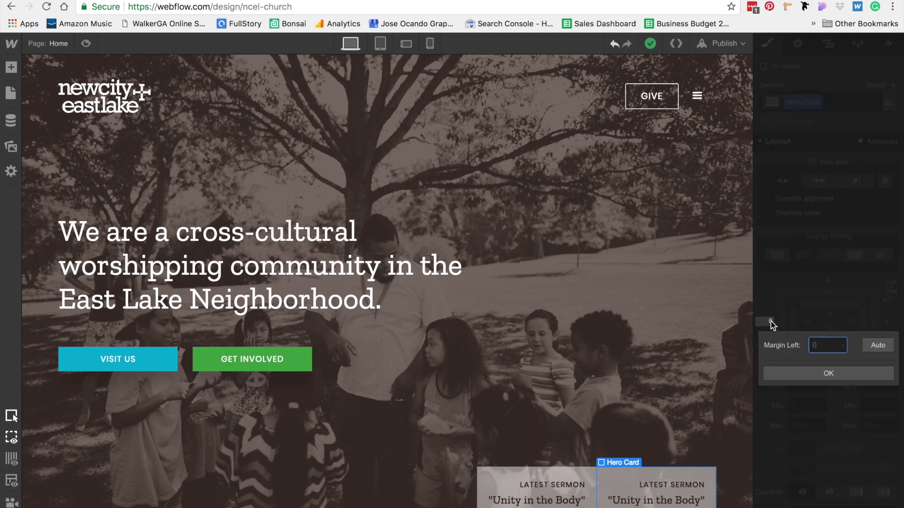
text(4)
key(Return)
click(620, 298)
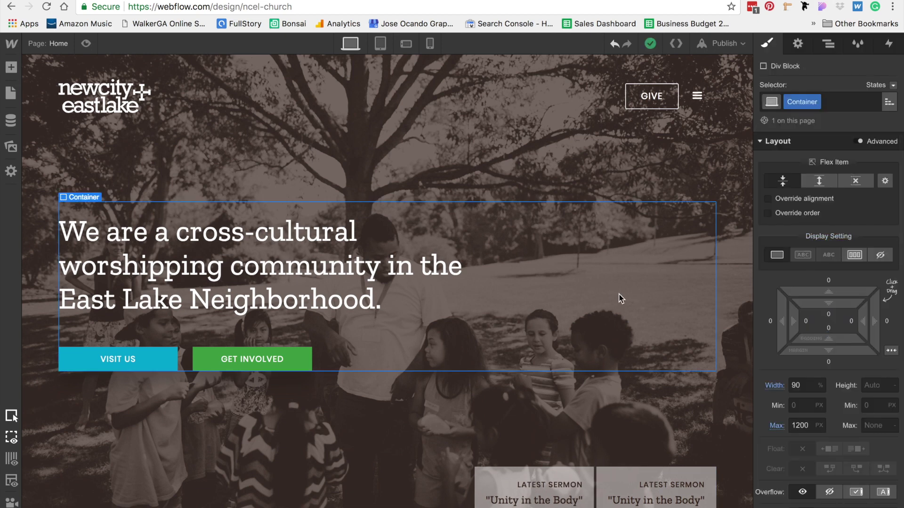
Round the Hero Card's top-left and top-right corners with a 2 px radius.
click(606, 479)
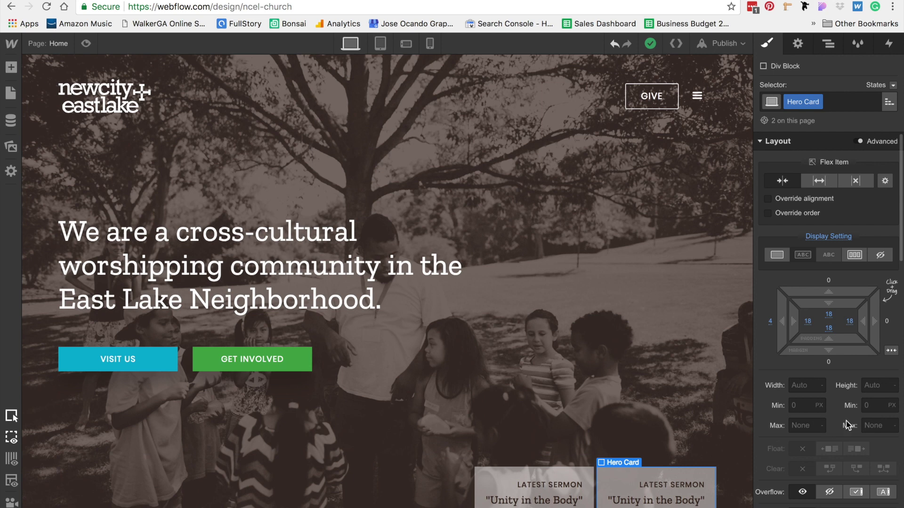
scroll(850, 406, down, 6)
scroll(842, 399, down, 8)
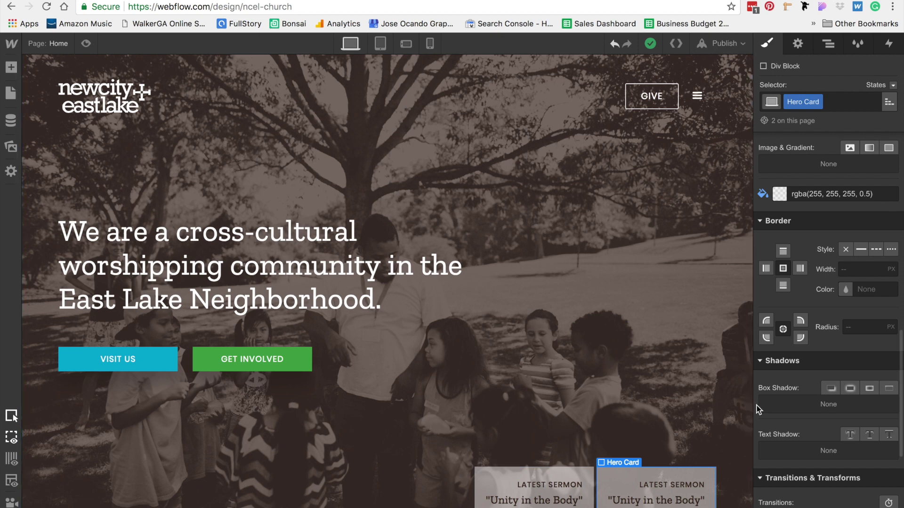
click(858, 328)
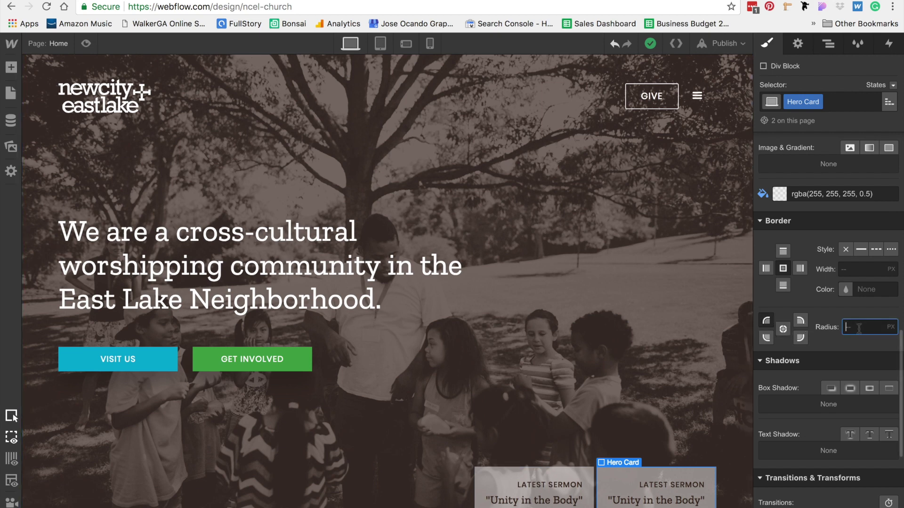
click(800, 321)
click(856, 327)
text(2)
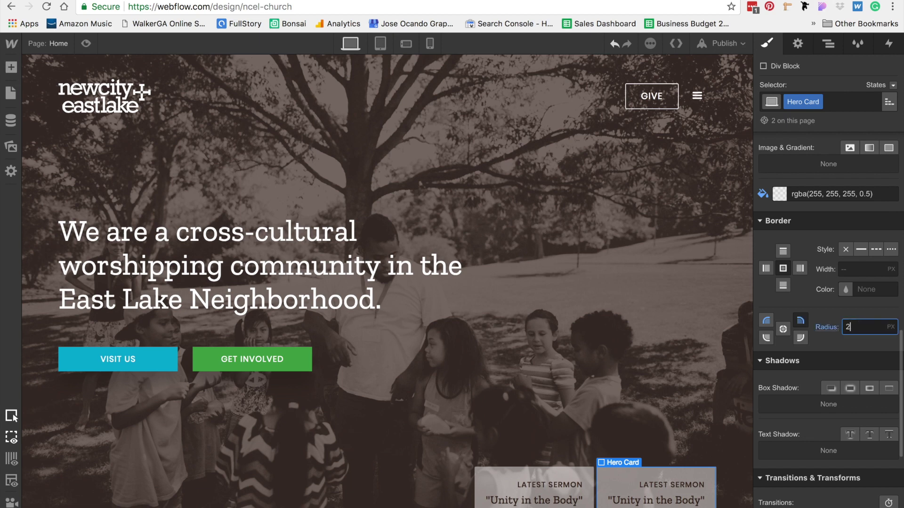
key(Return)
click(612, 404)
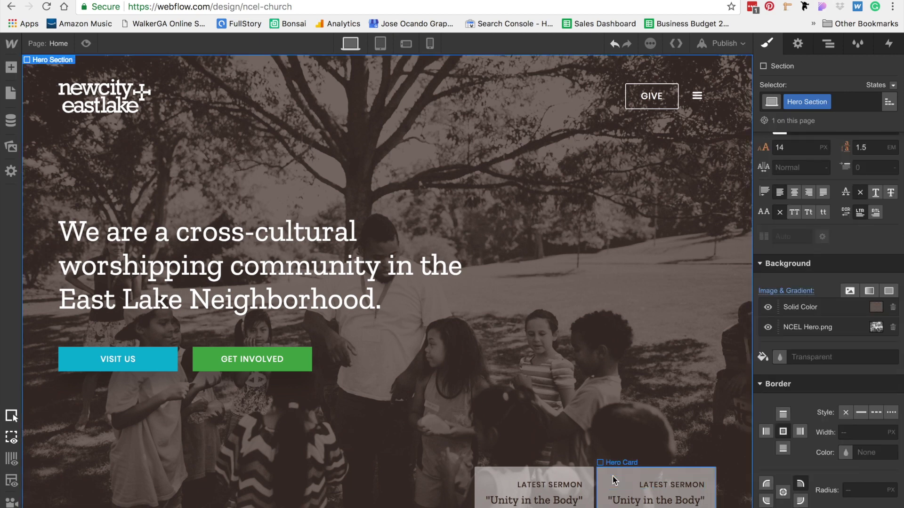
Round all four corners of the hero's Button class with a 2 px radius.
click(100, 361)
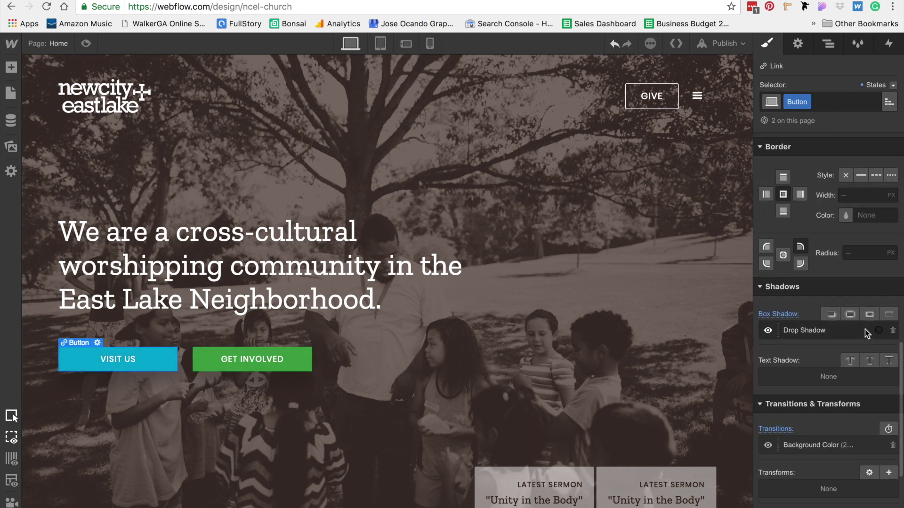
scroll(800, 341, up, 2)
click(783, 338)
click(862, 336)
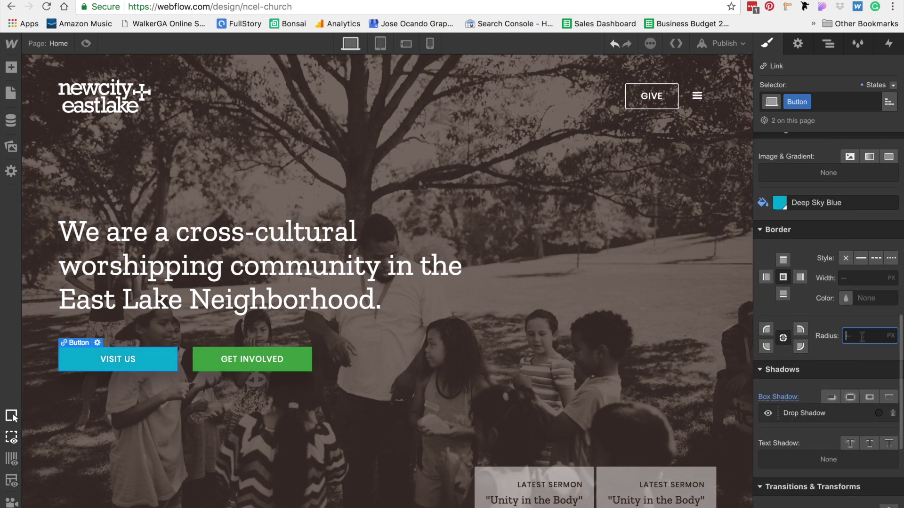
text(2)
click(389, 466)
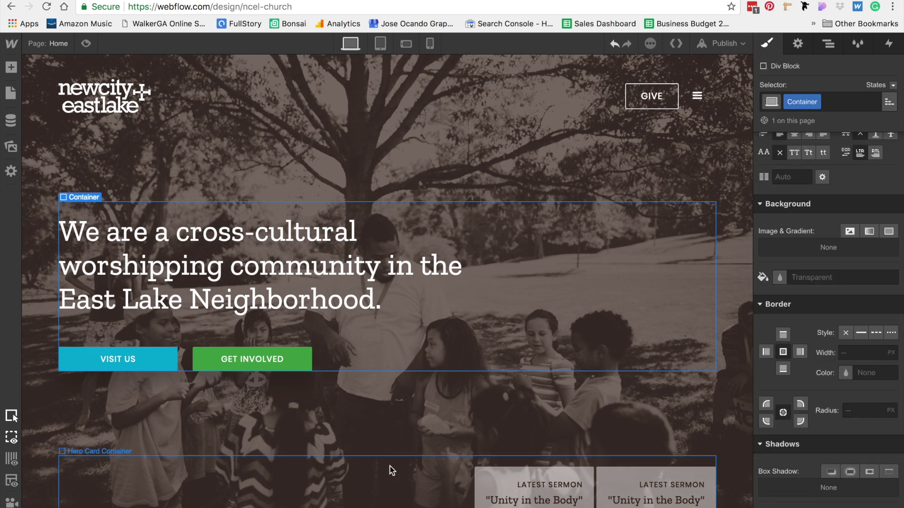
click(403, 447)
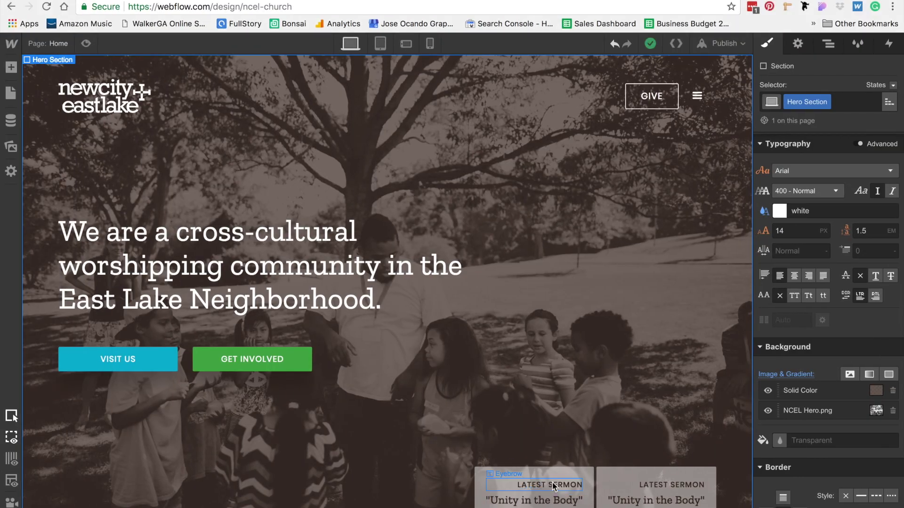
Change the left card's label to LATEST LETTER and its title to "A Lenten Series", including the quotation marks.
double_click(552, 482)
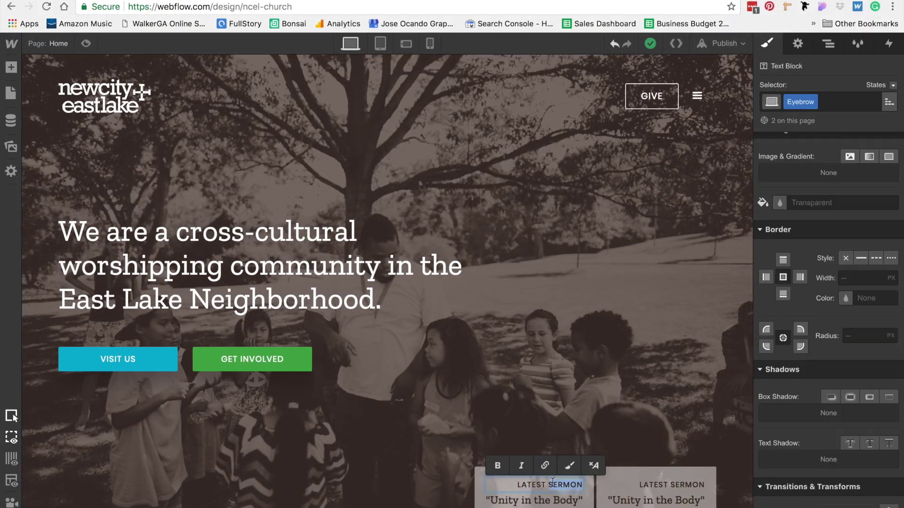
text(LATEST LETTER)
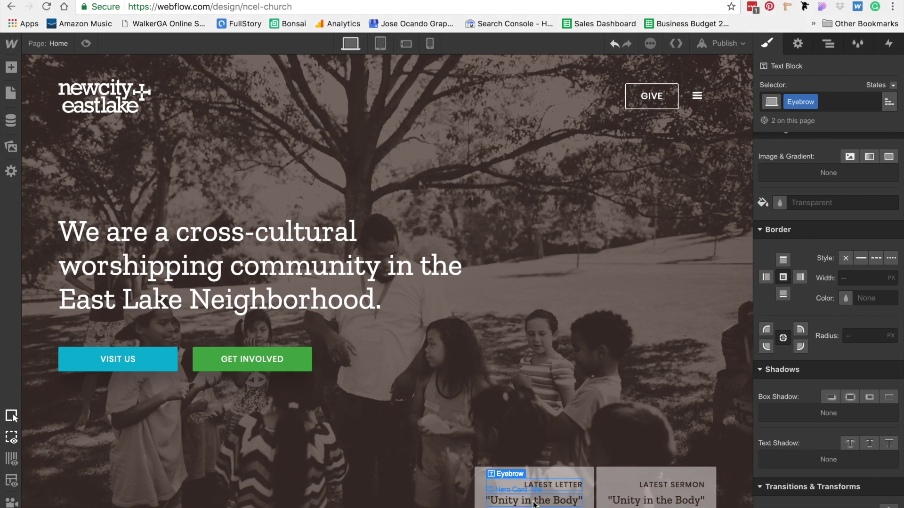
double_click(534, 501)
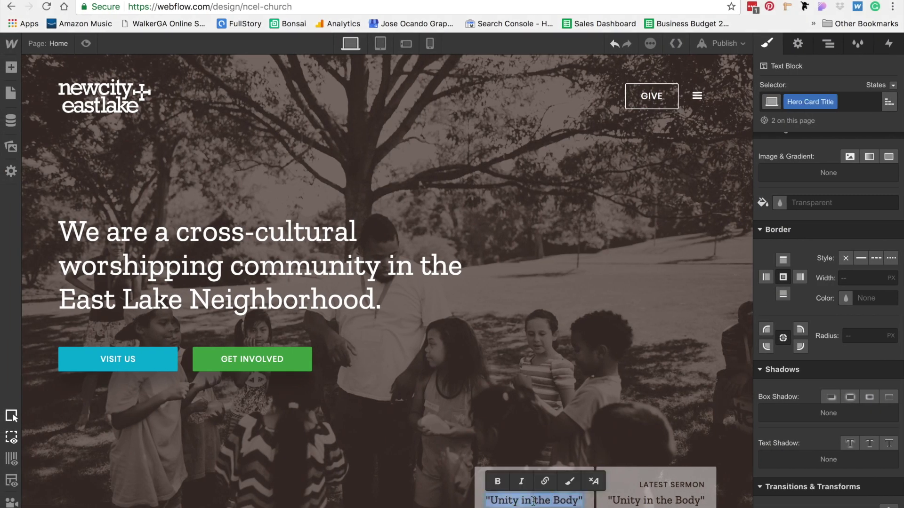
key(BackSpace)
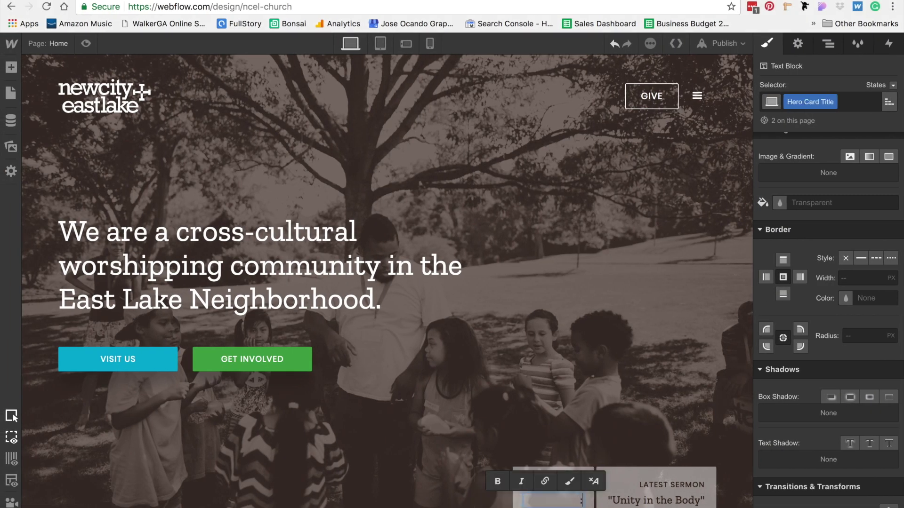
text("A Lenten Series)
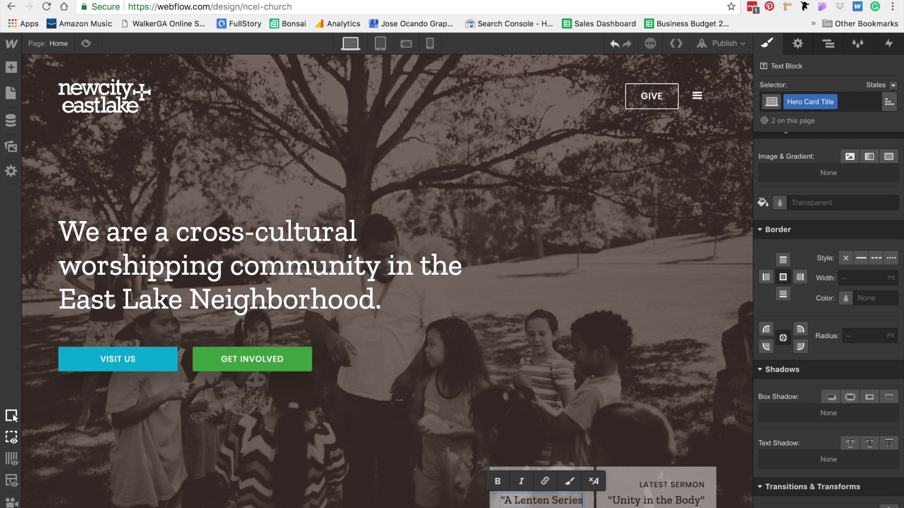
text(:)
click(574, 424)
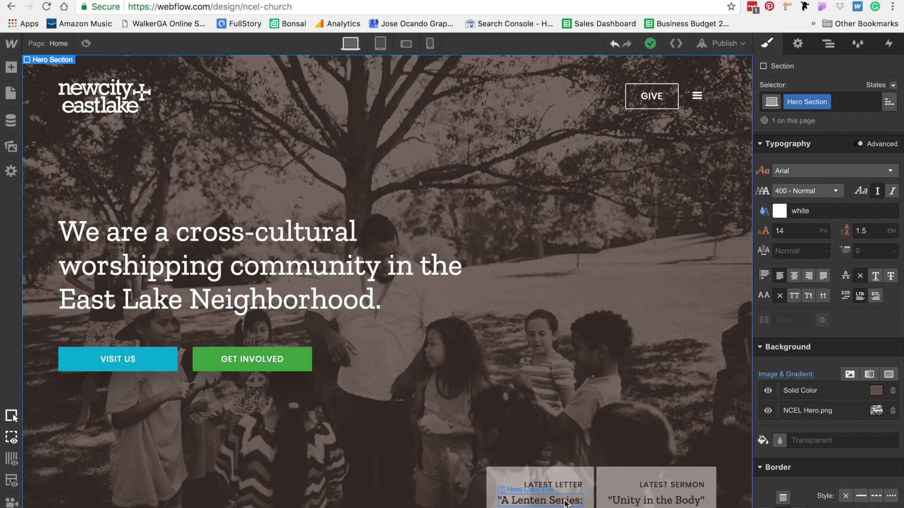
double_click(582, 502)
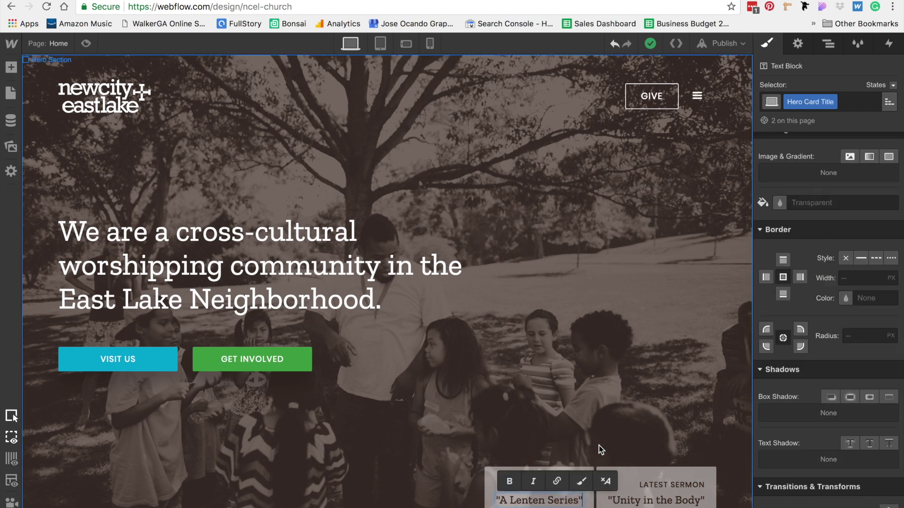
click(713, 402)
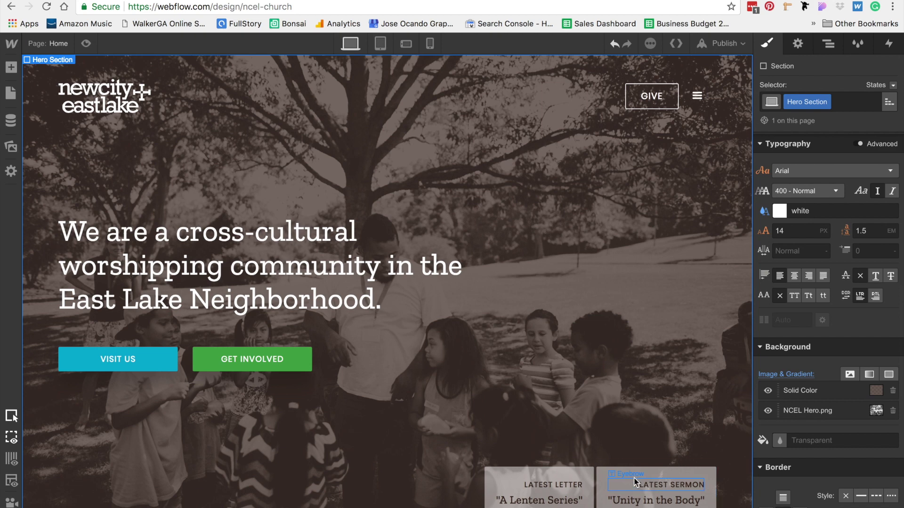
Give the Hero Card the pointing-hand link cursor.
click(609, 476)
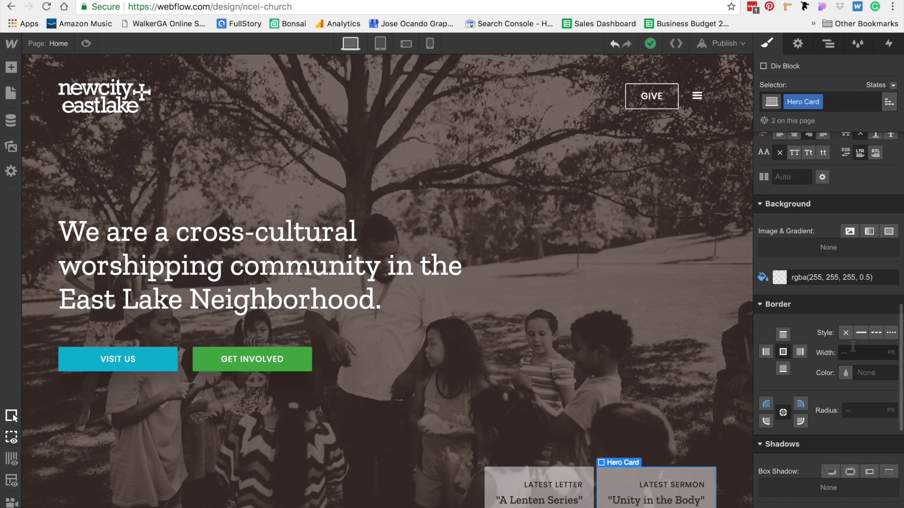
scroll(829, 339, down, 7)
click(800, 503)
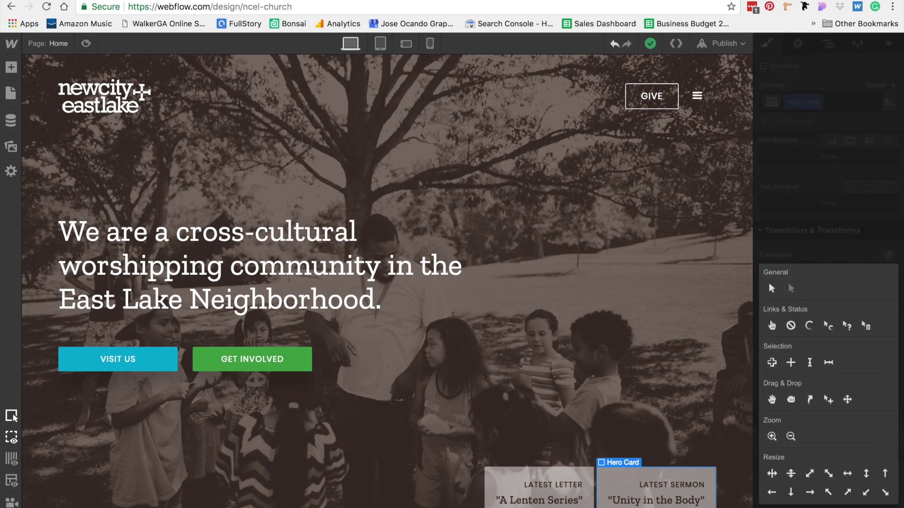
click(773, 328)
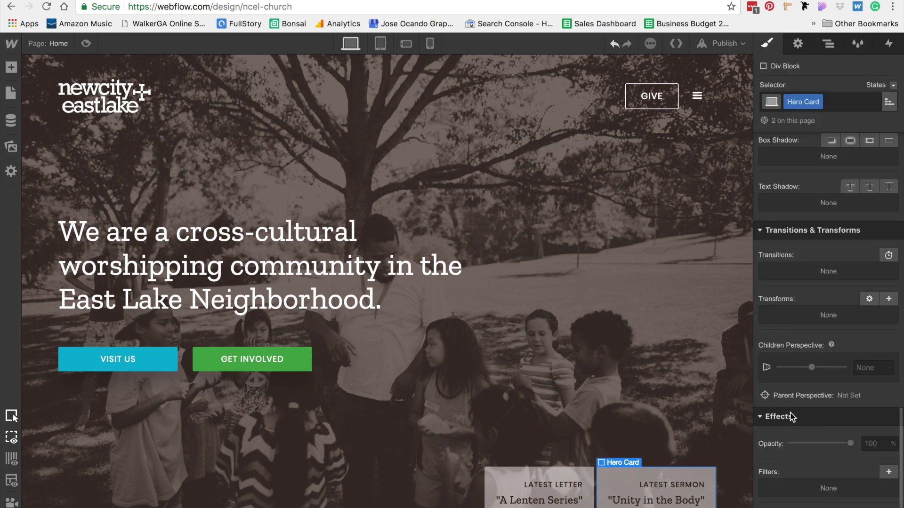
Set the Hero Card's hover-state background to solid white at 100% opacity.
scroll(872, 338, up, 10)
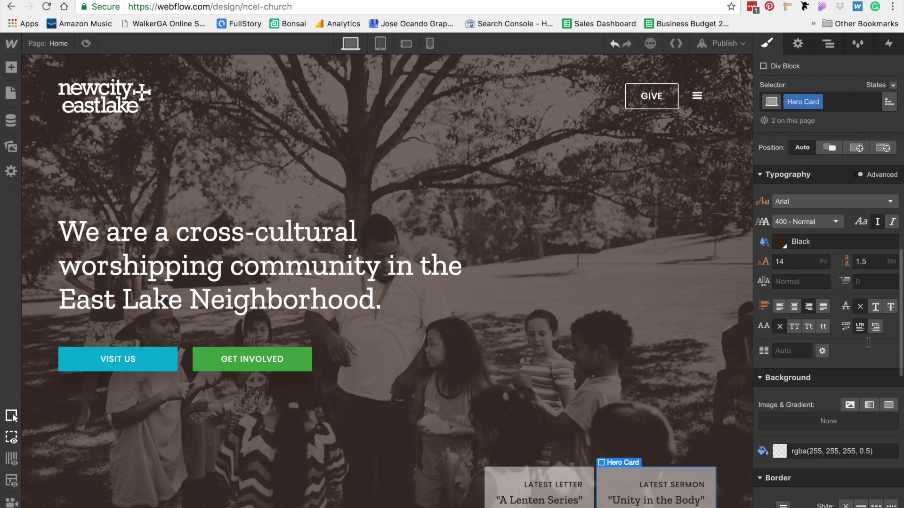
click(893, 85)
click(866, 102)
scroll(887, 271, down, 10)
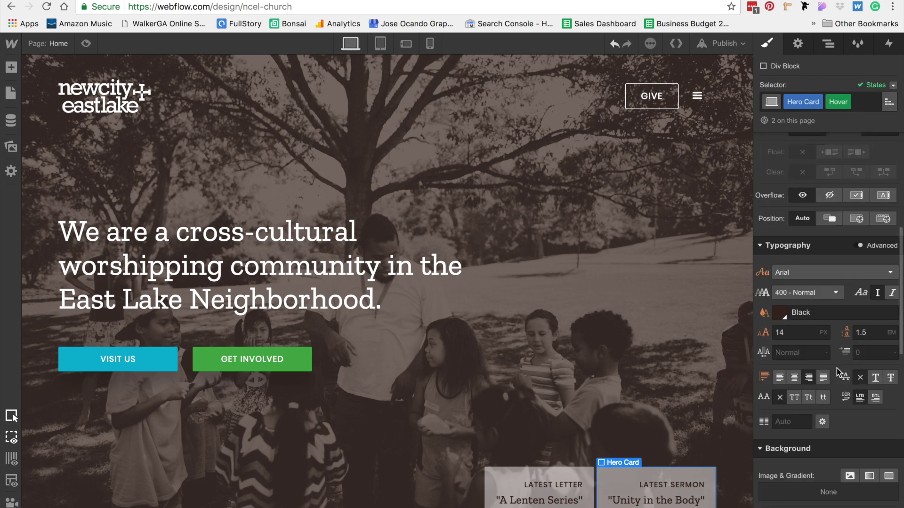
click(780, 352)
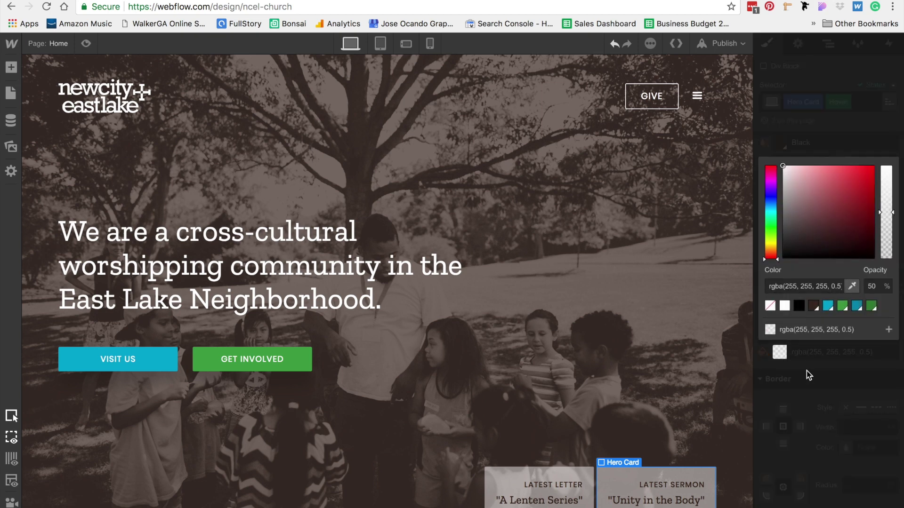
drag(890, 214, 892, 109)
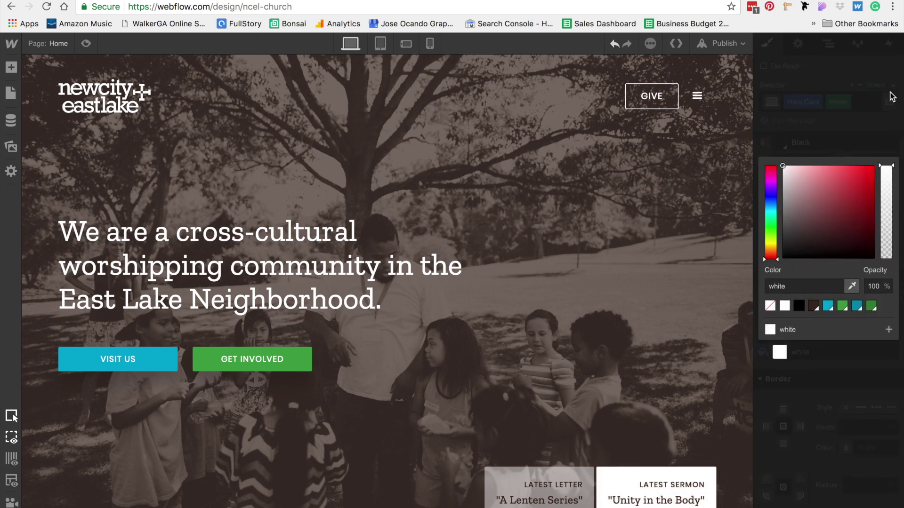
click(842, 394)
Add a 200 ms ease Background Color transition to the Hero Card's normal state.
click(893, 85)
scroll(839, 313, down, 10)
click(888, 289)
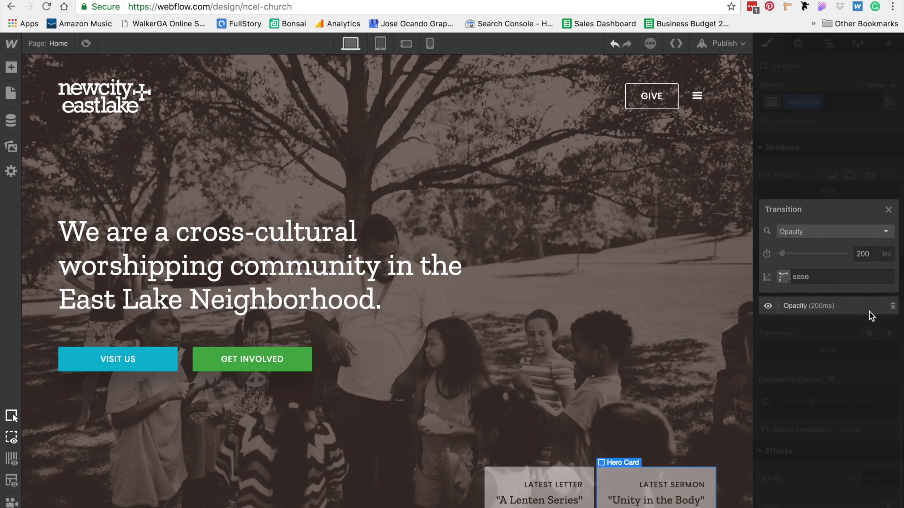
click(810, 231)
scroll(821, 275, down, 2)
scroll(821, 275, down, 2)
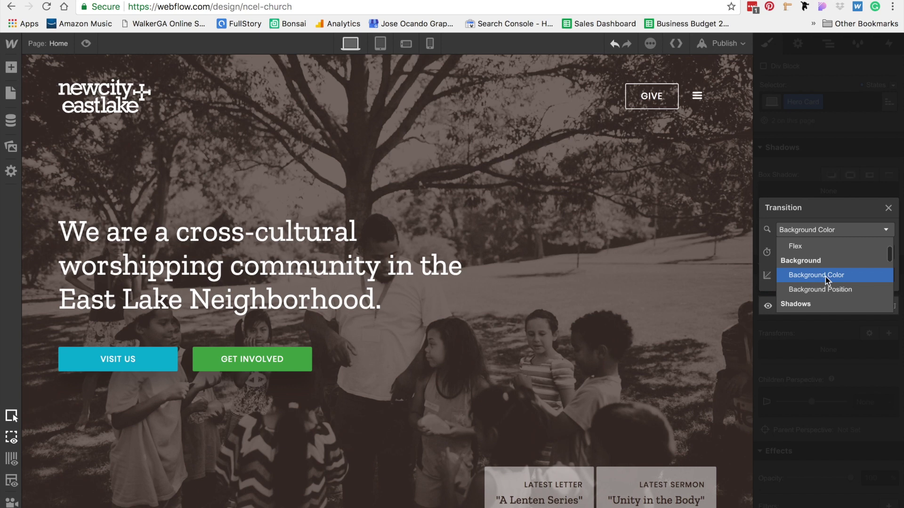
click(840, 277)
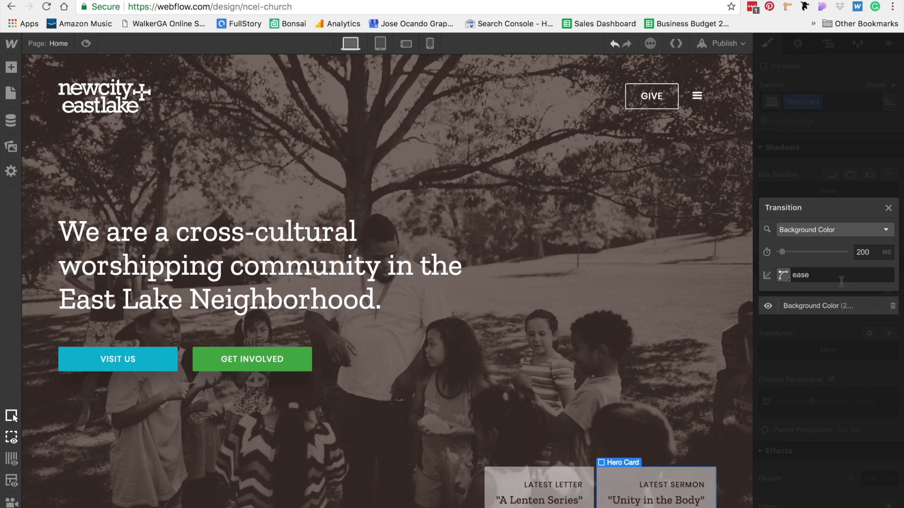
click(847, 371)
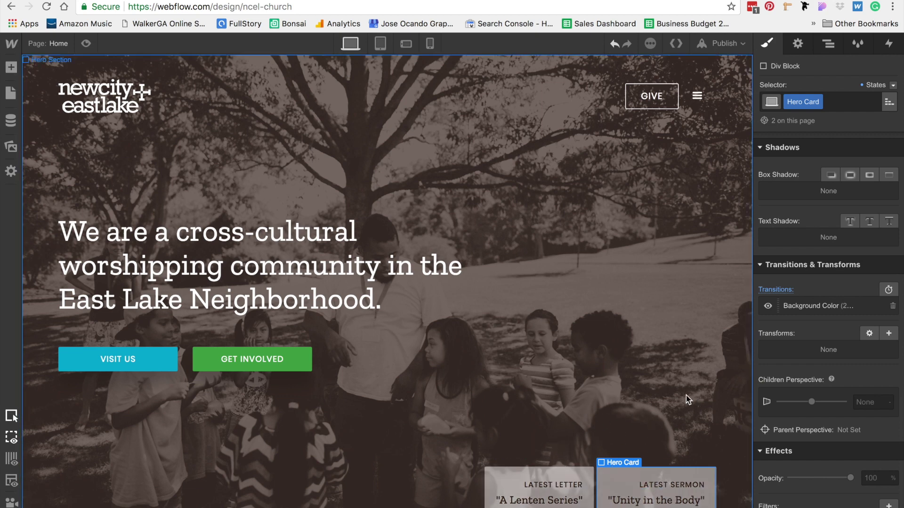
Switch to the mockup to examine the Home design, and return to Webflow to check the hero in preview mode.
scroll(855, 422, down, 2)
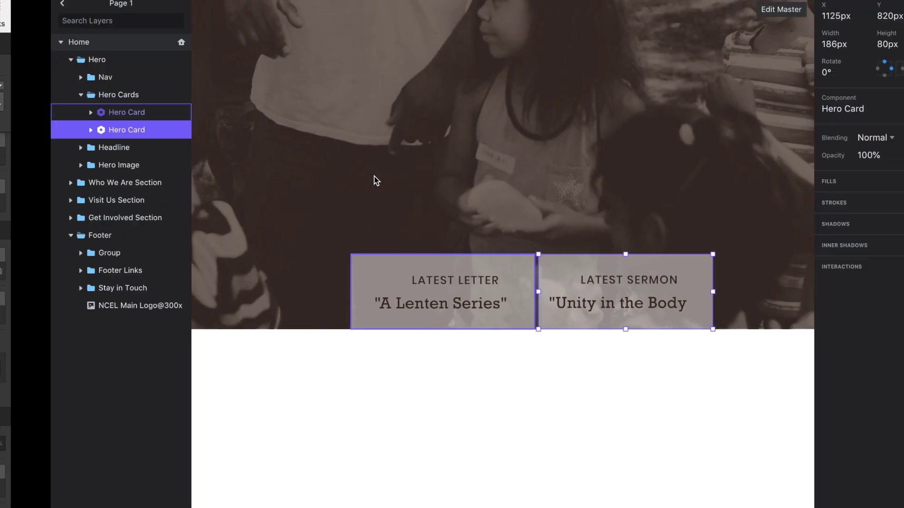
key(shift+1)
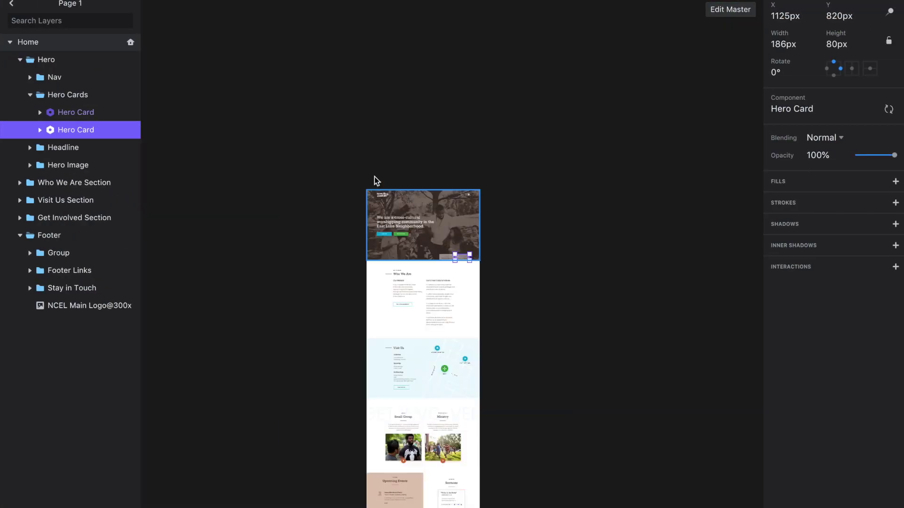
drag(345, 171, 518, 292)
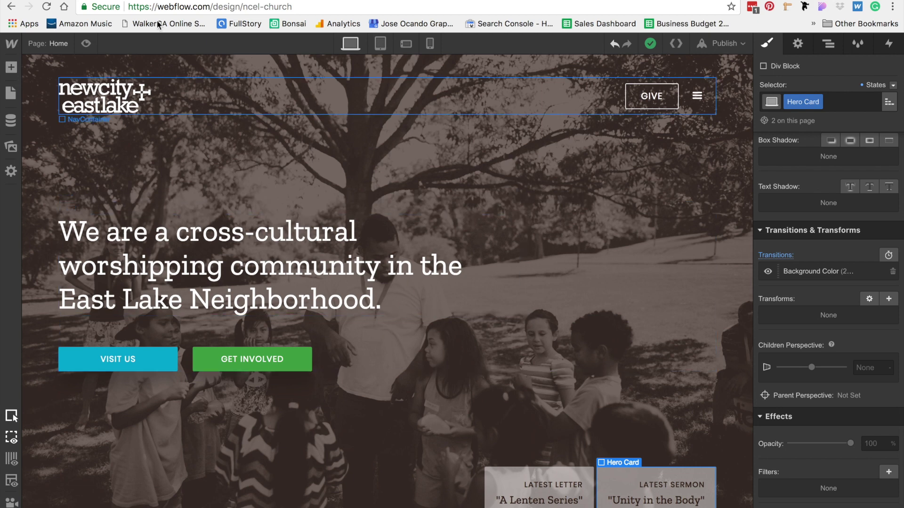
click(85, 43)
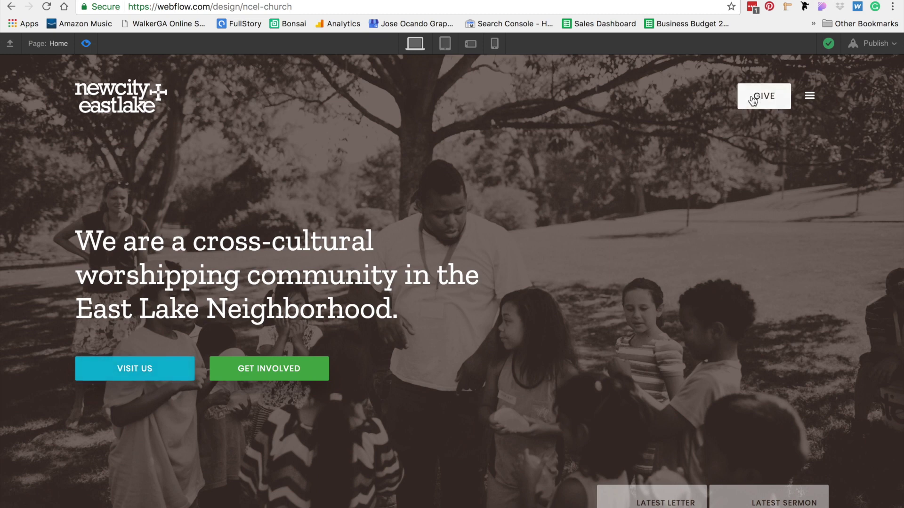
click(85, 43)
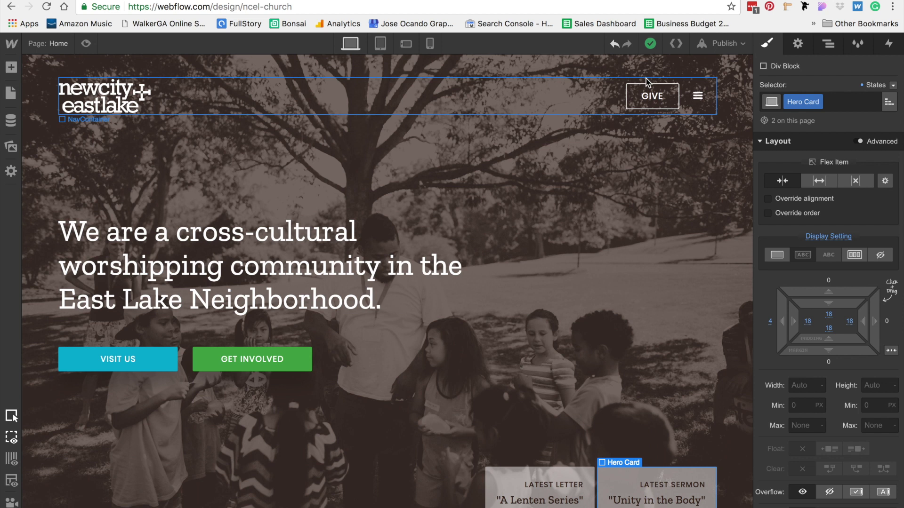
Publish the site to ncel-church.webflow.io and open the live page.
click(726, 46)
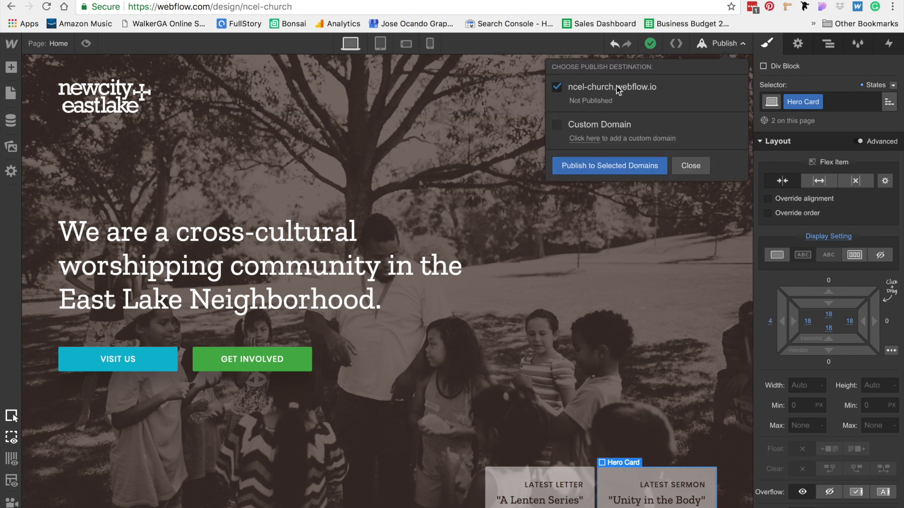
click(601, 170)
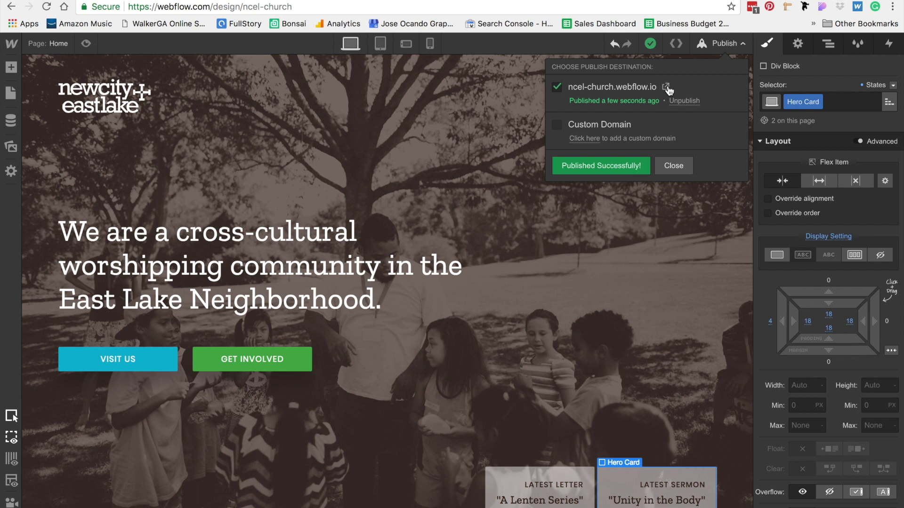
click(554, 242)
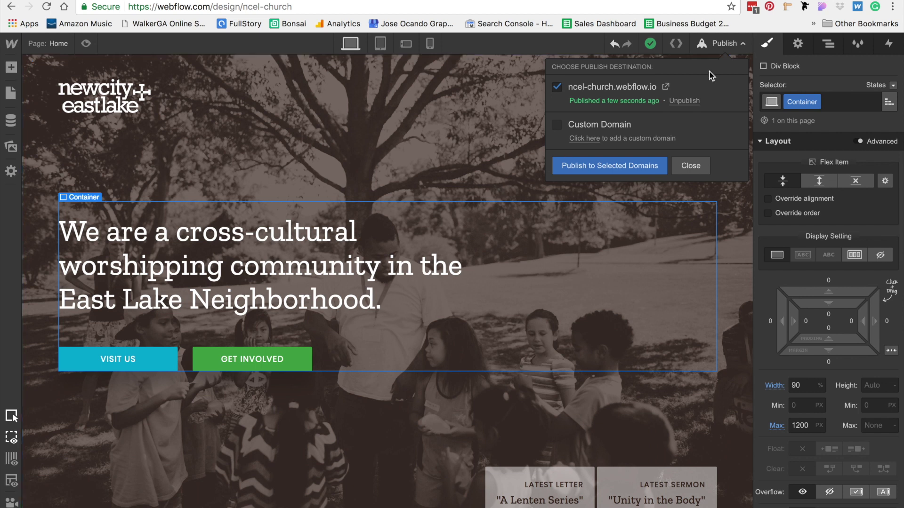
click(590, 168)
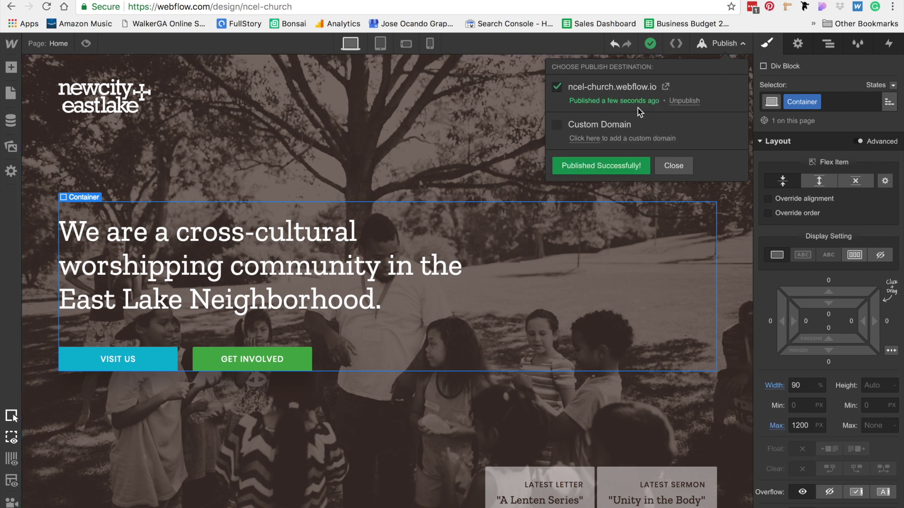
click(666, 87)
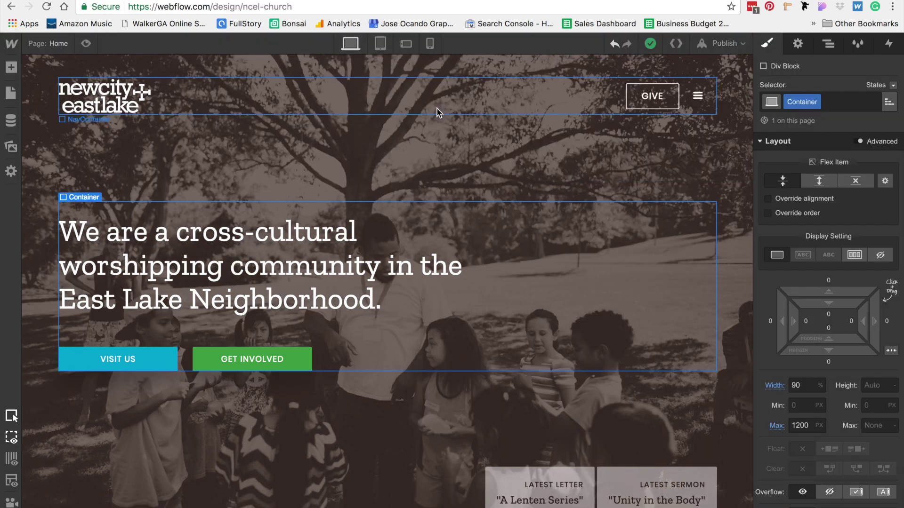
Set the Give Button's font weight to 500 - Medium and its letter spacing to 1.25 px.
click(654, 107)
scroll(795, 300, down, 6)
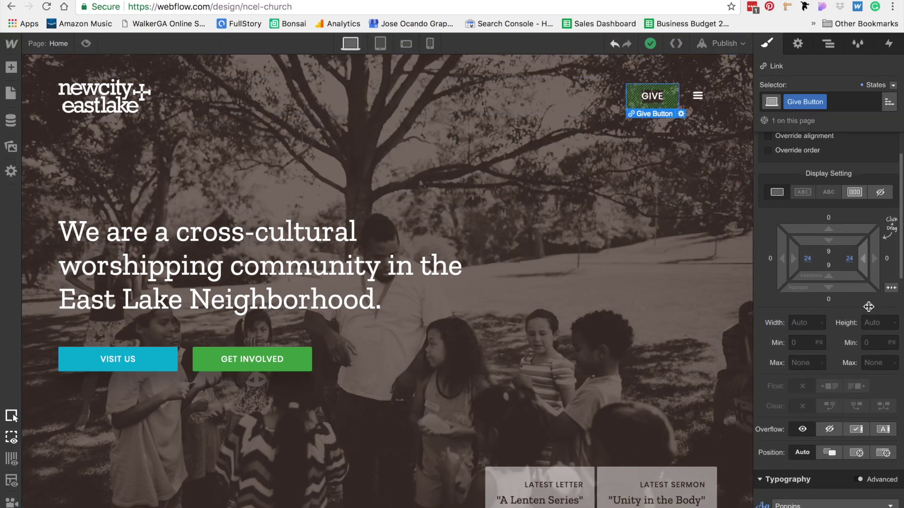
click(802, 293)
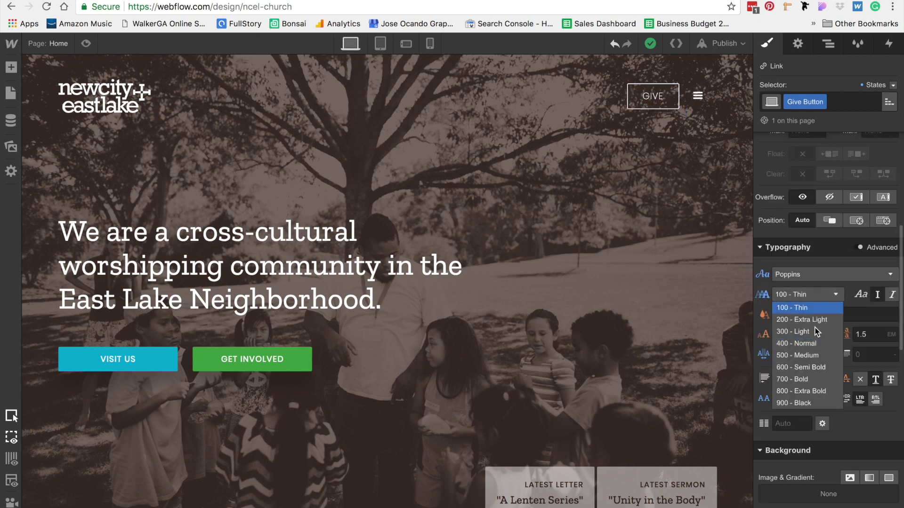
click(816, 356)
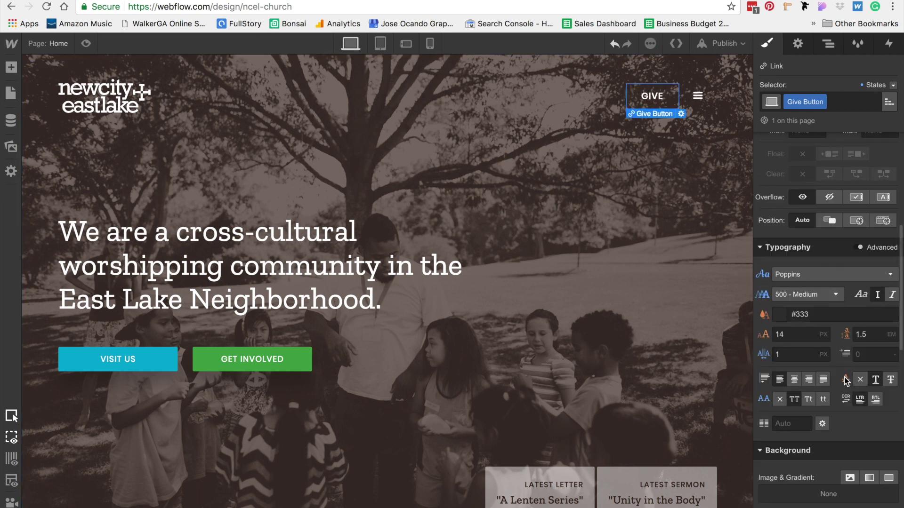
click(796, 353)
text(1.25)
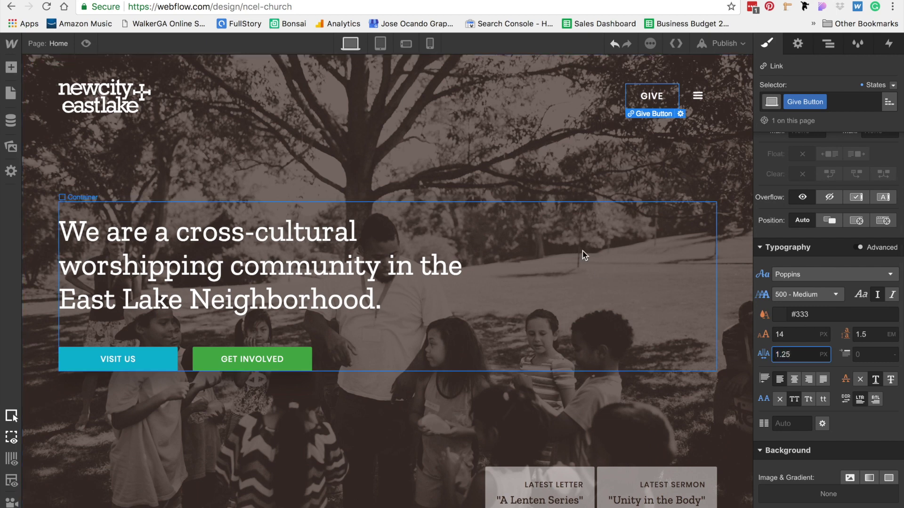
key(Return)
Republish the updated site to ncel-church.webflow.io and view the published homepage with the revised Give Button.
click(714, 51)
click(614, 168)
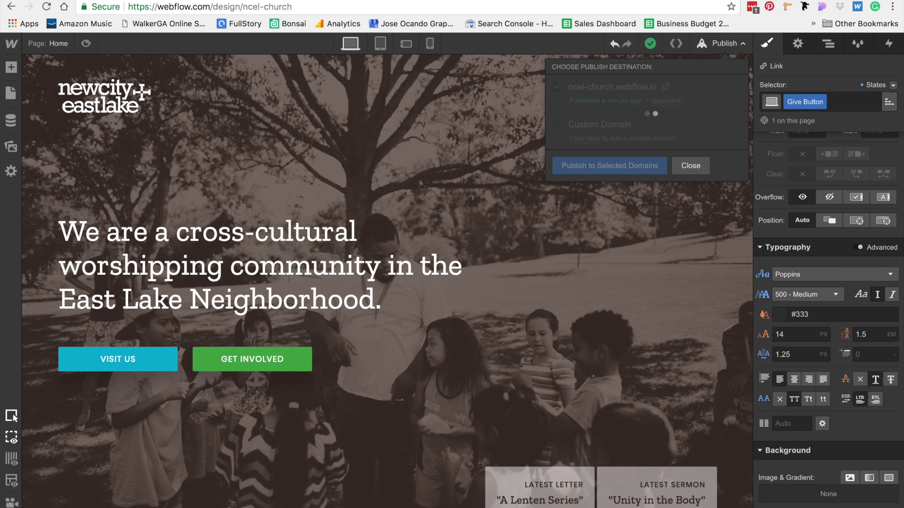
click(612, 87)
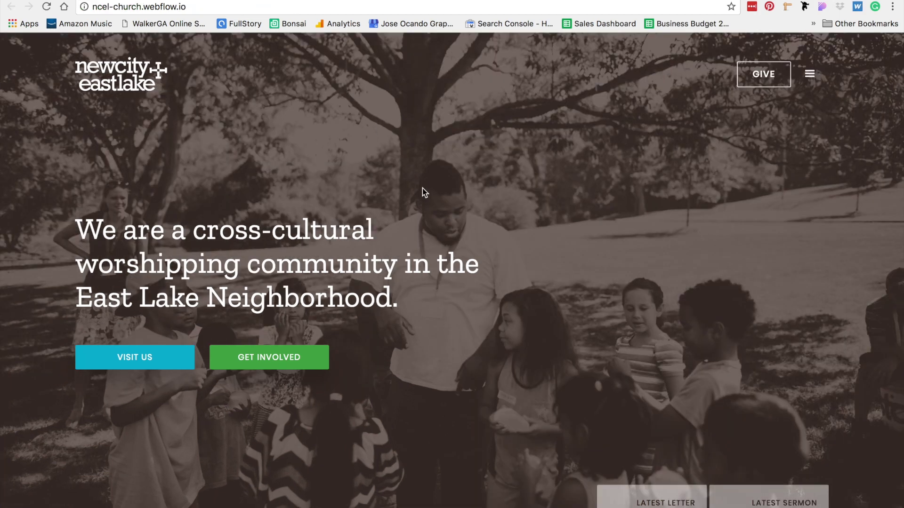